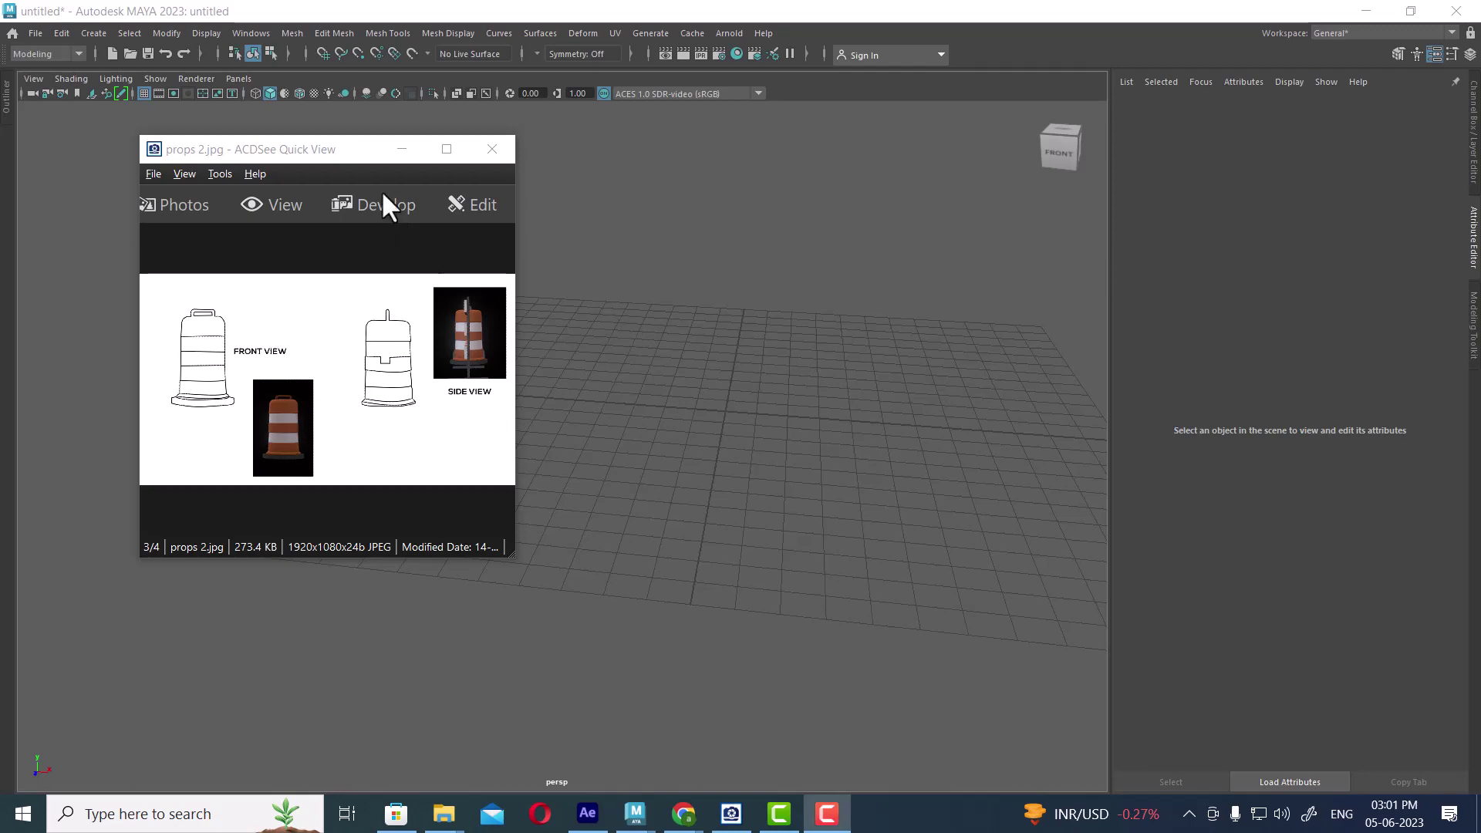
Start a new empty scene without saving, shown in the four-view layout.
drag(344, 149, 915, 158)
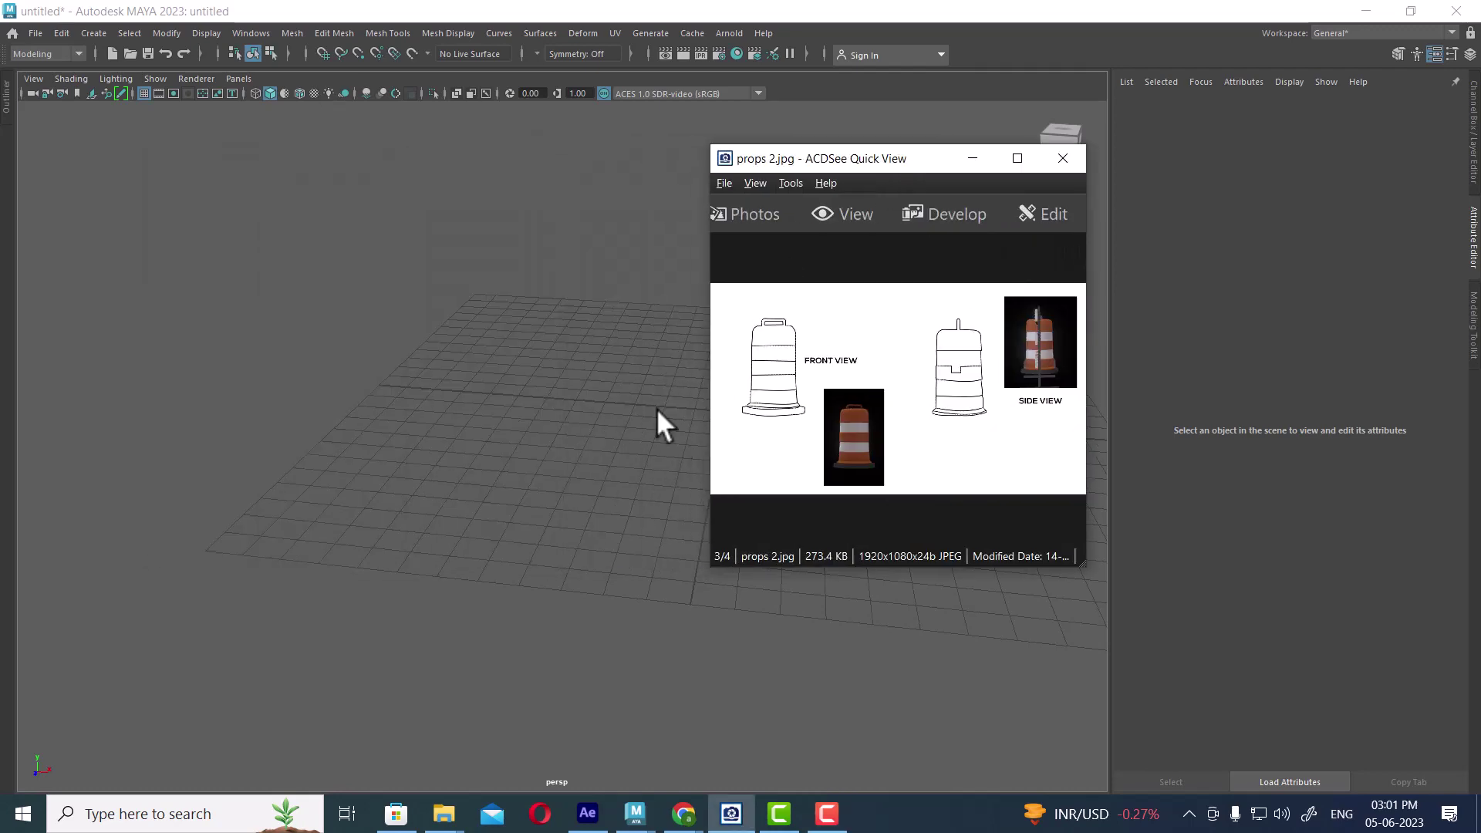
key(space)
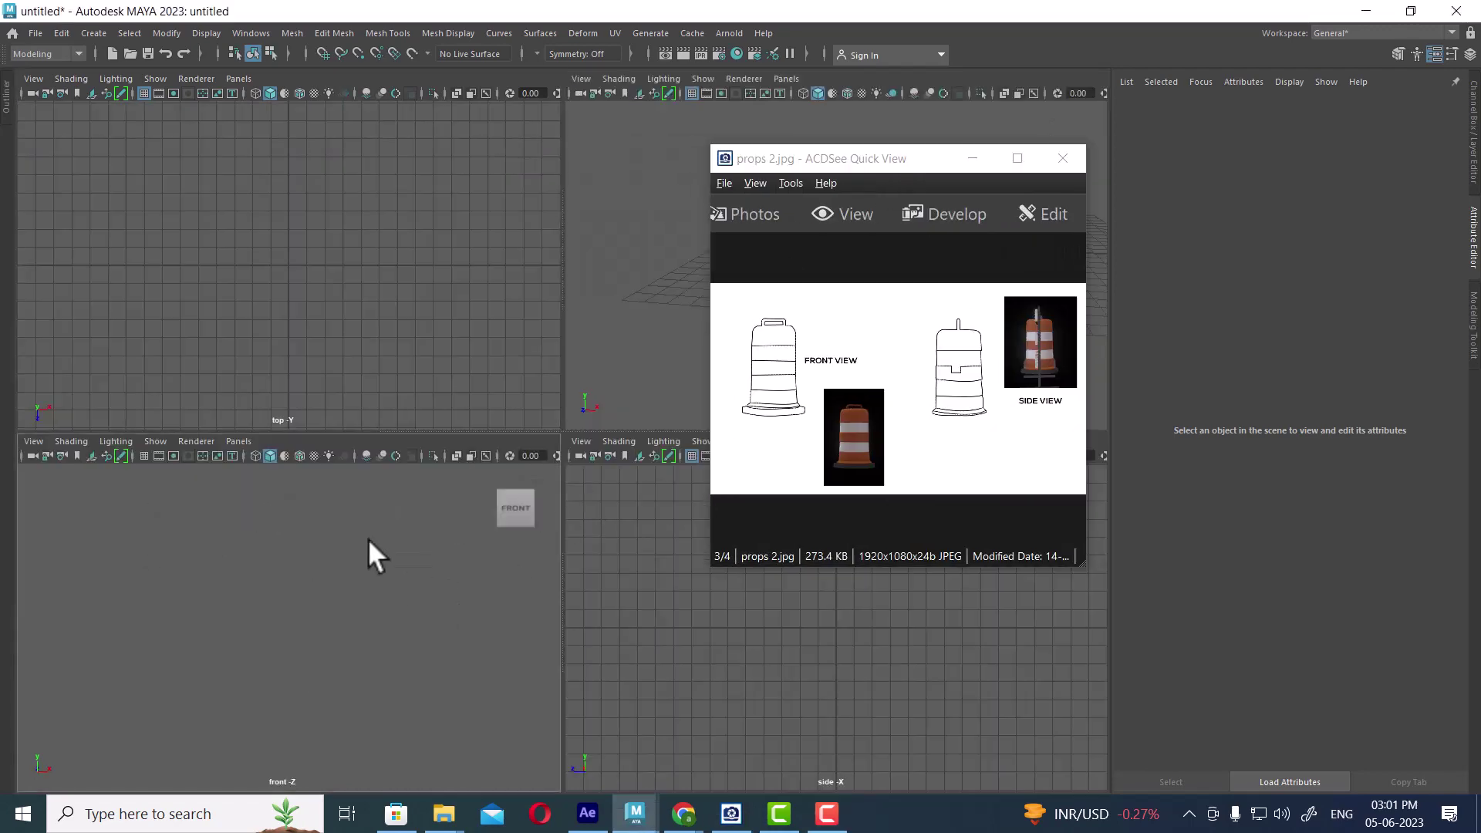
click(29, 35)
click(62, 65)
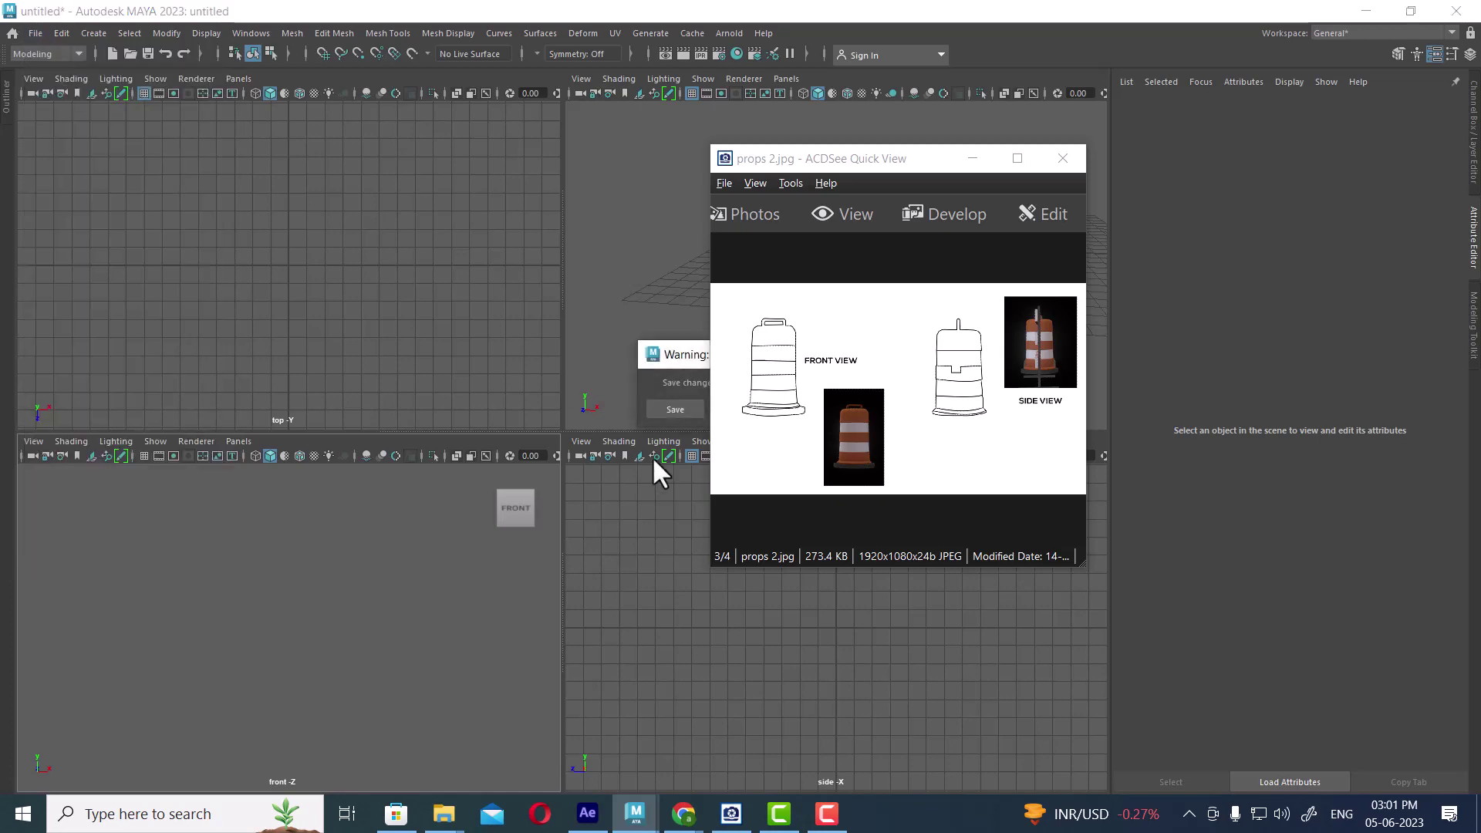
click(349, 372)
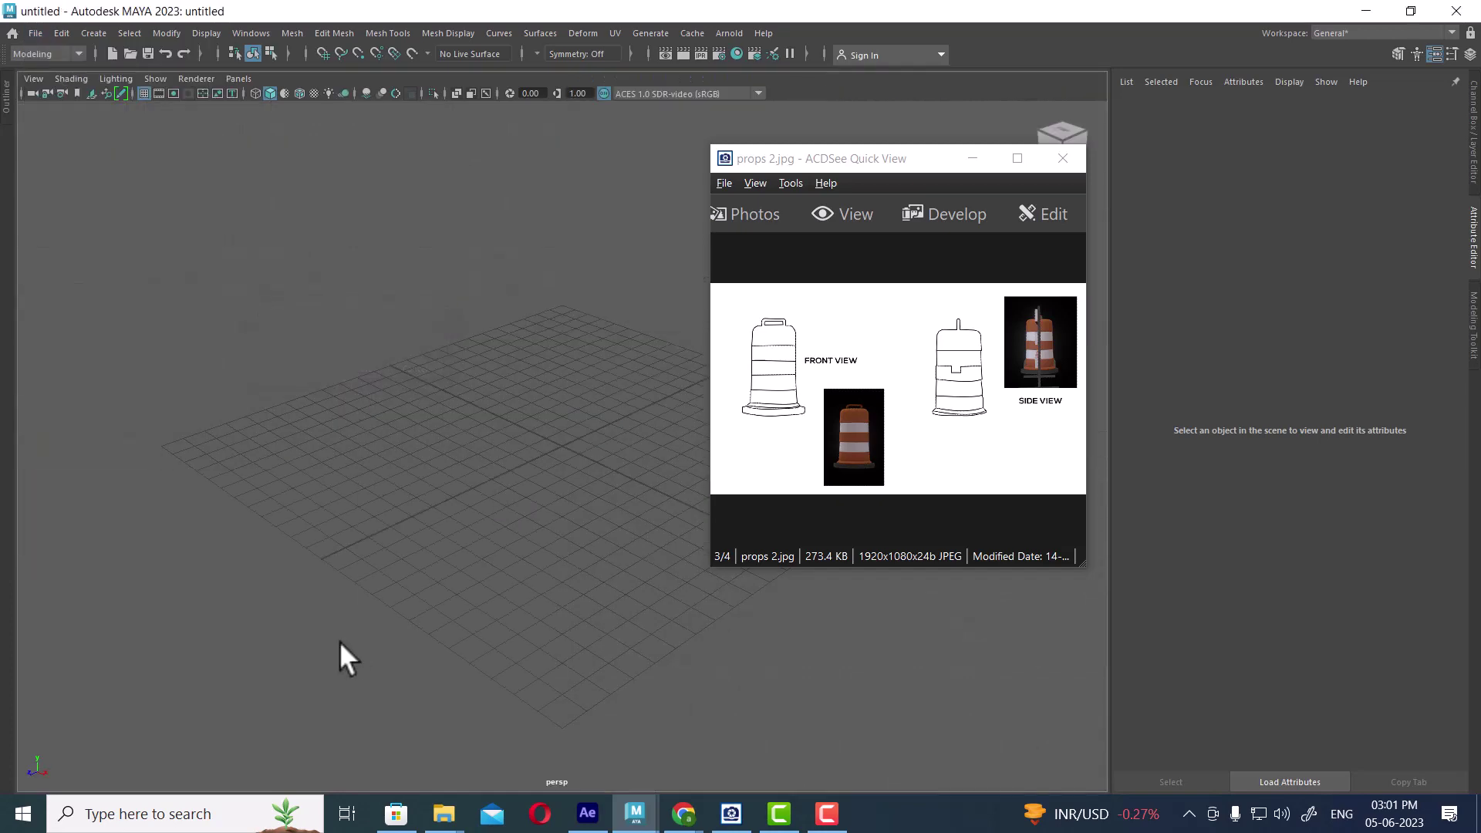
key(space)
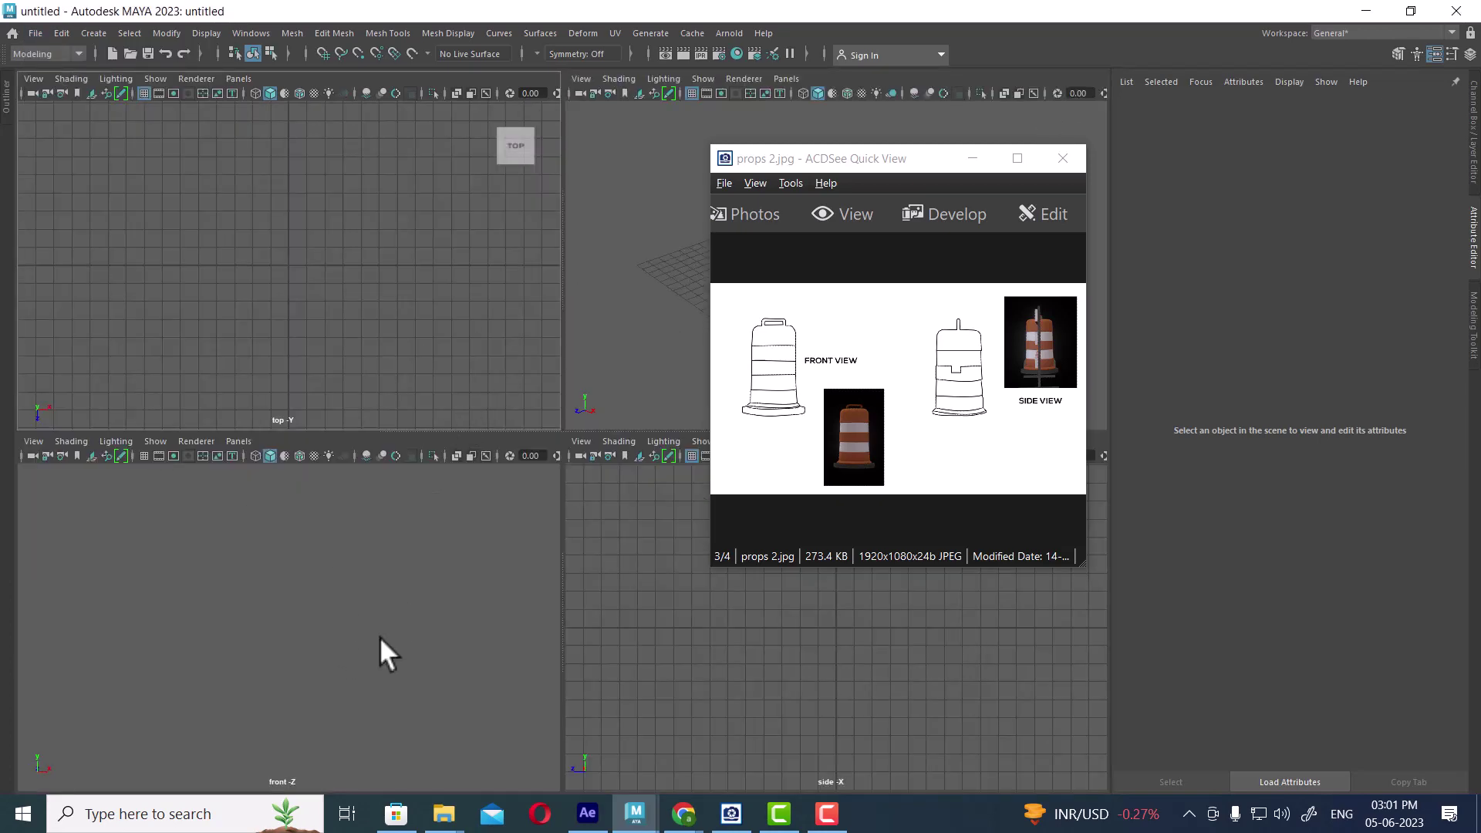
Turn on the grid in the front view, keeping the props 2.jpg reference viewer handy.
click(142, 454)
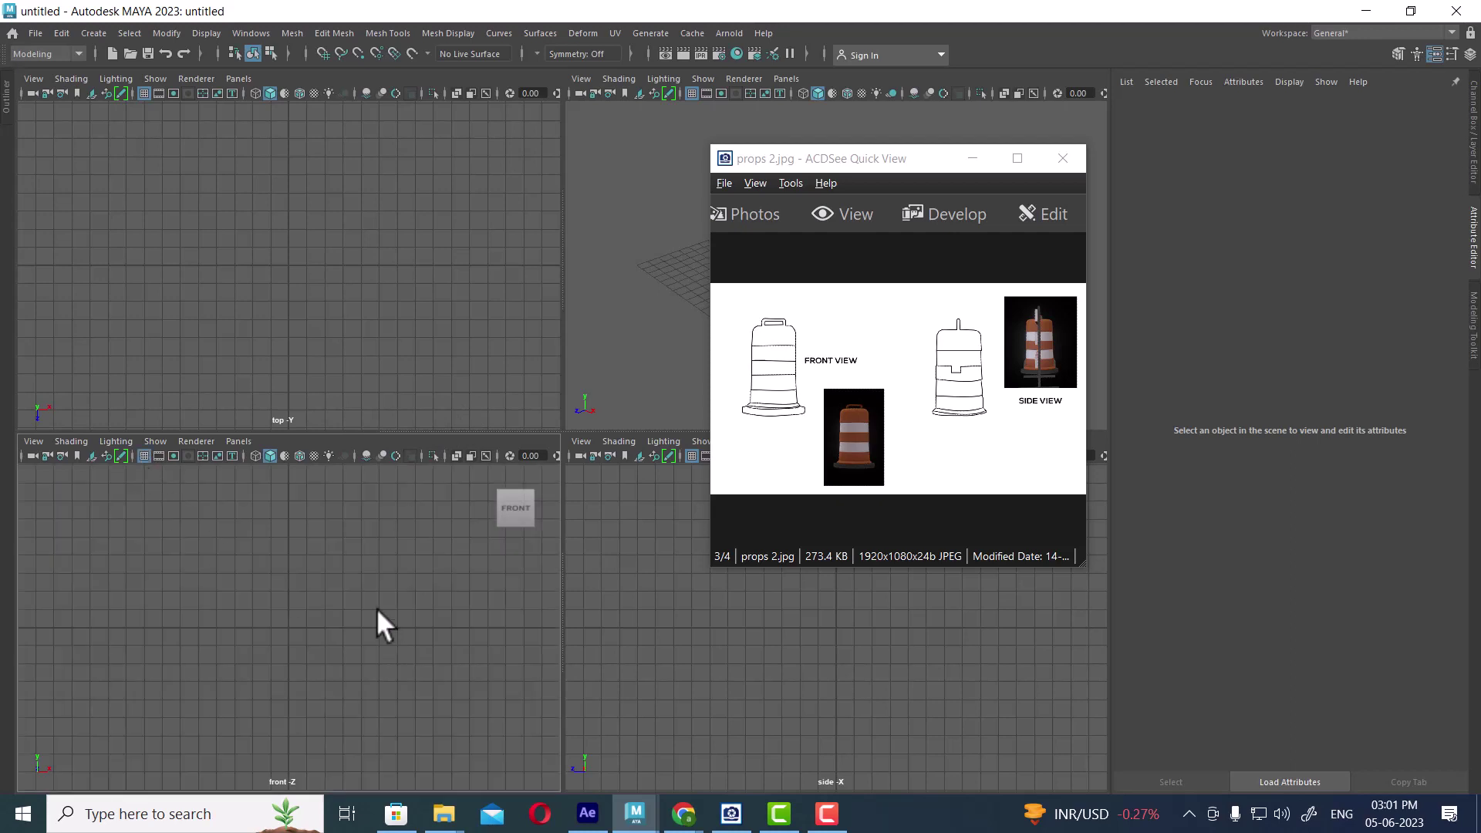
click(888, 436)
scroll(895, 432, up, 2)
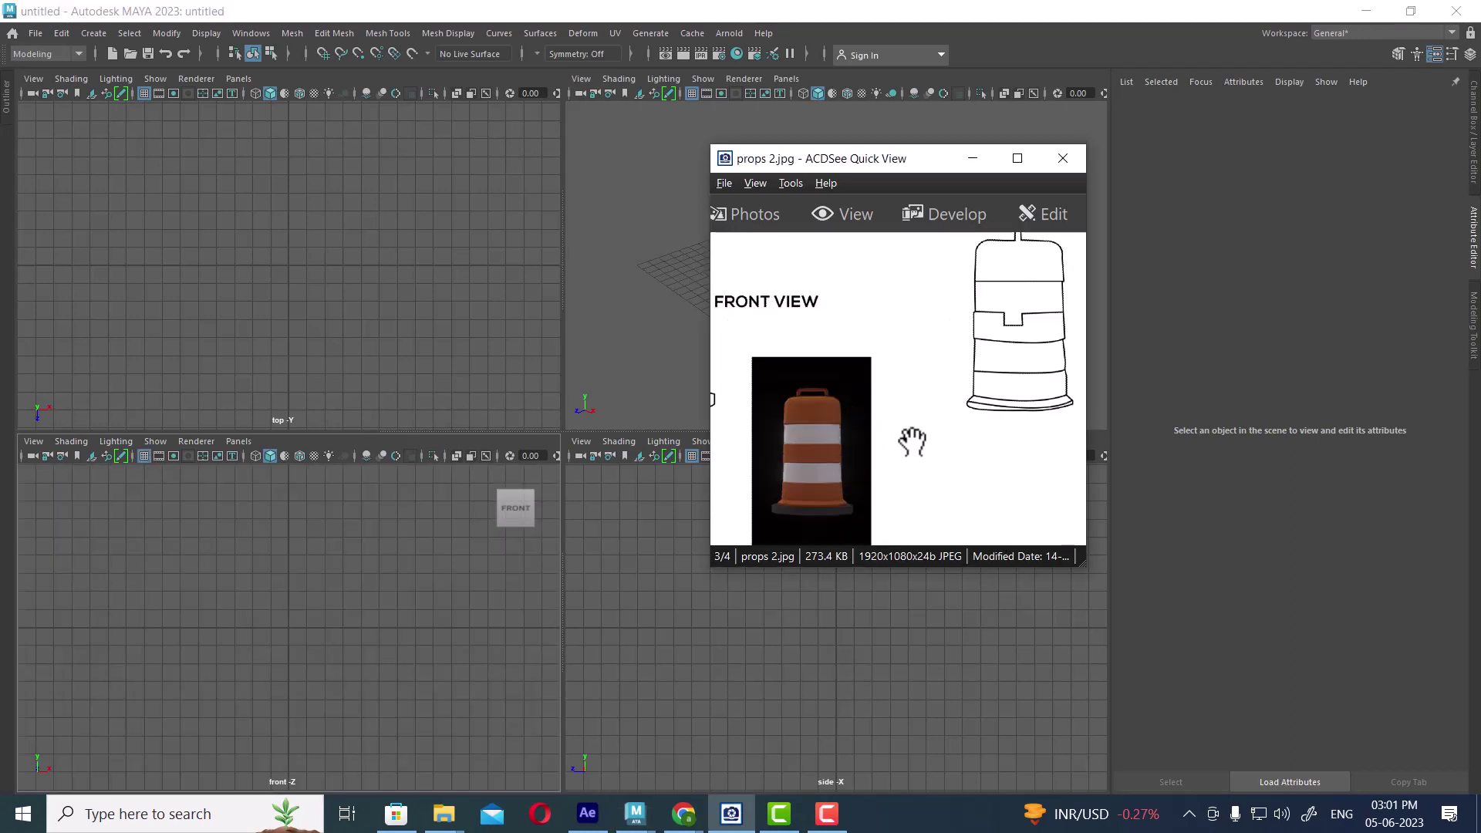
click(415, 622)
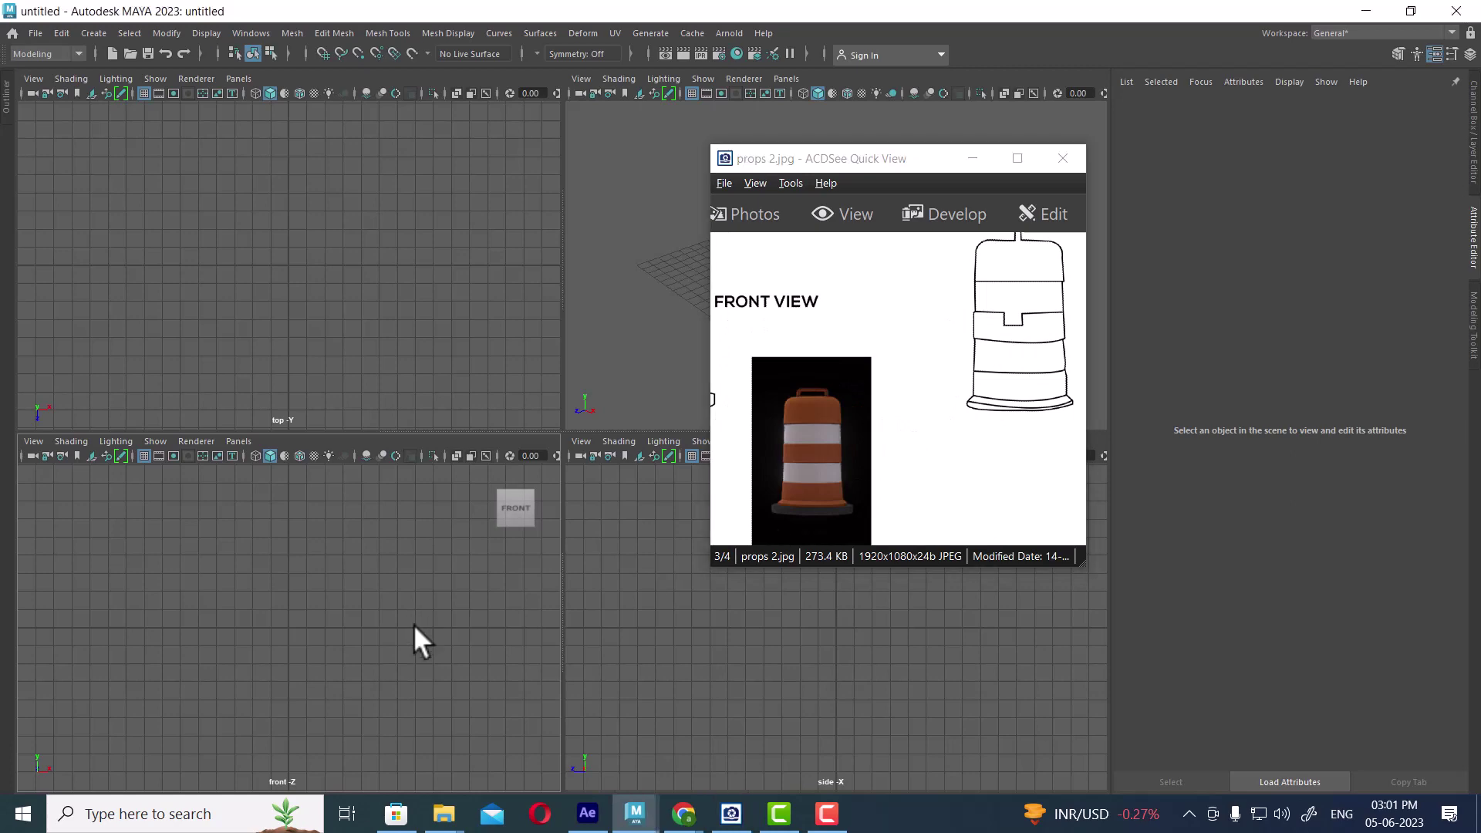
click(33, 441)
mouse_move(127, 785)
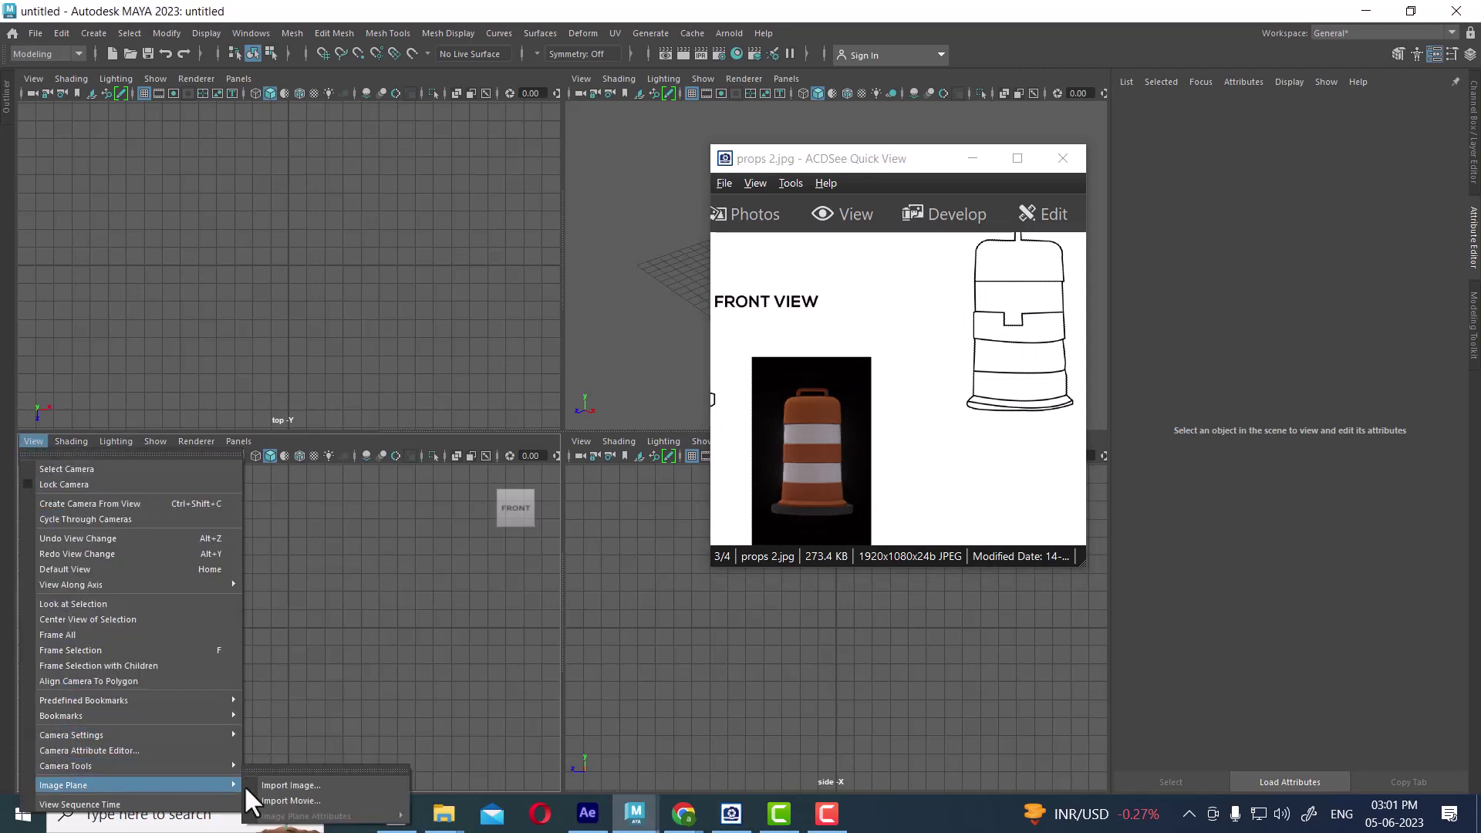
Import props 2.jpg as the front view's image plane, then maximize the front view and minimize ACDSee.
click(292, 785)
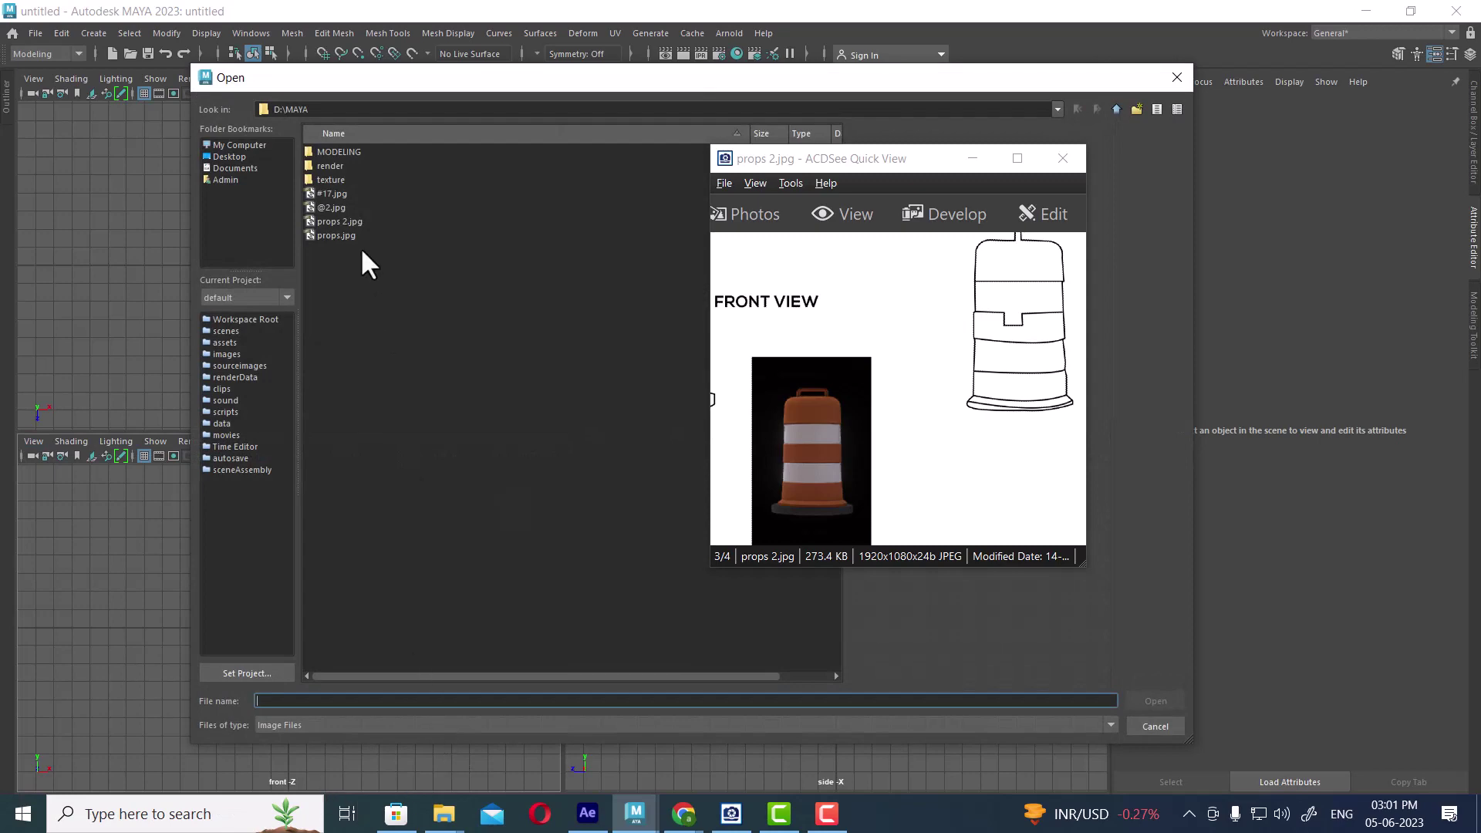
click(338, 222)
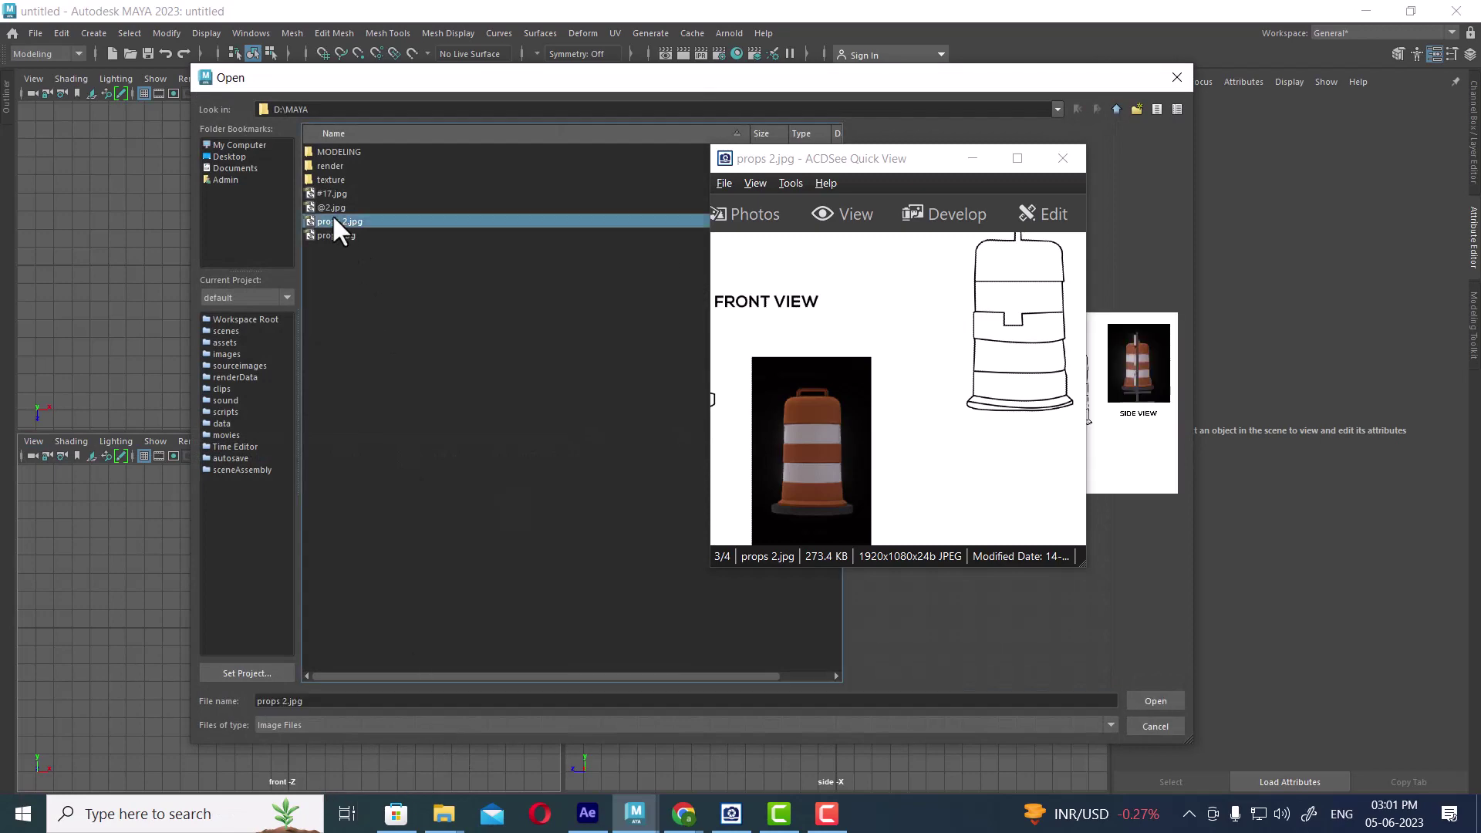
click(1155, 703)
key(space)
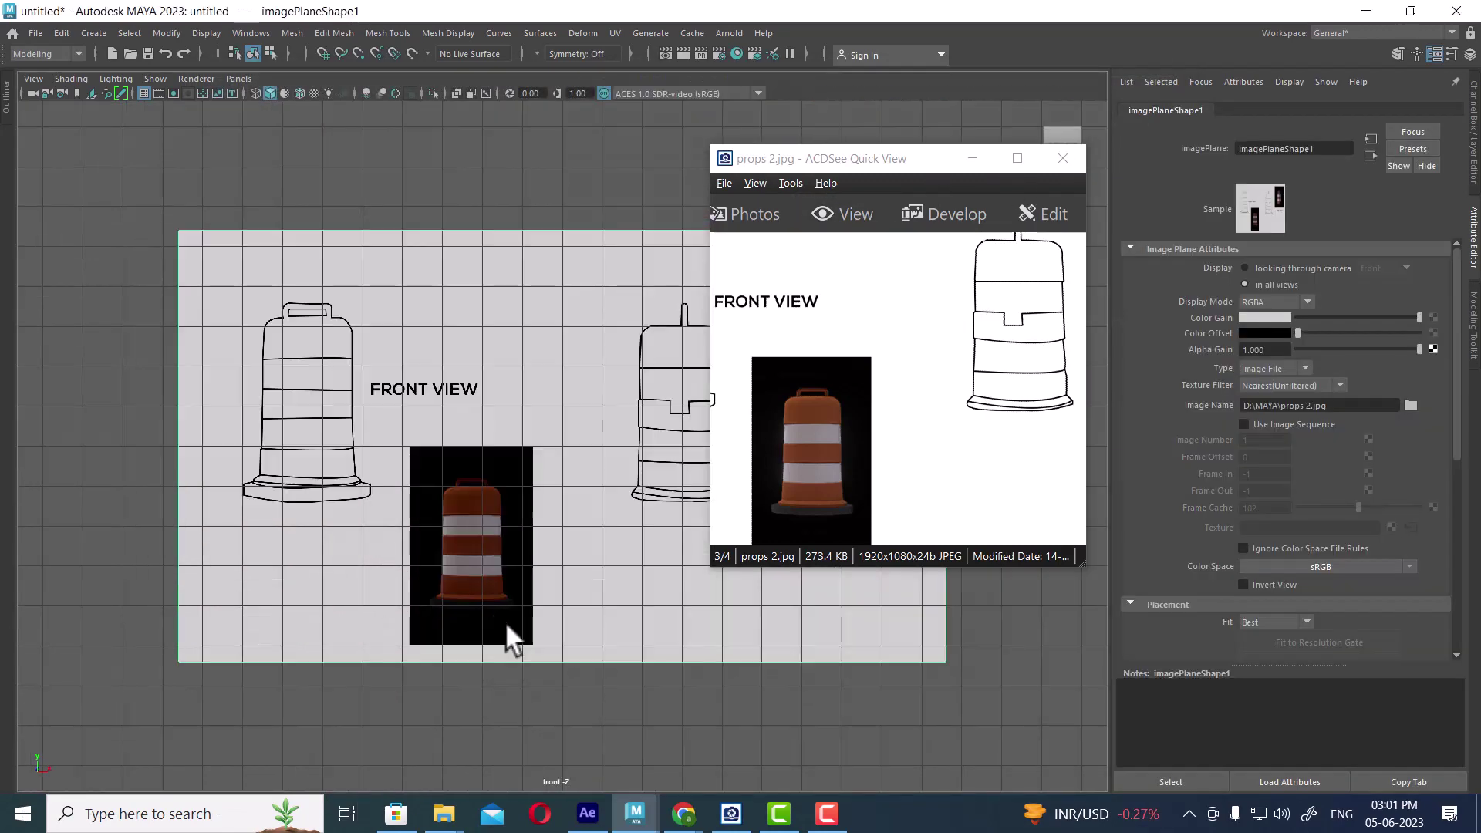
click(974, 159)
scroll(595, 519, down, 1)
scroll(827, 655, down, 1)
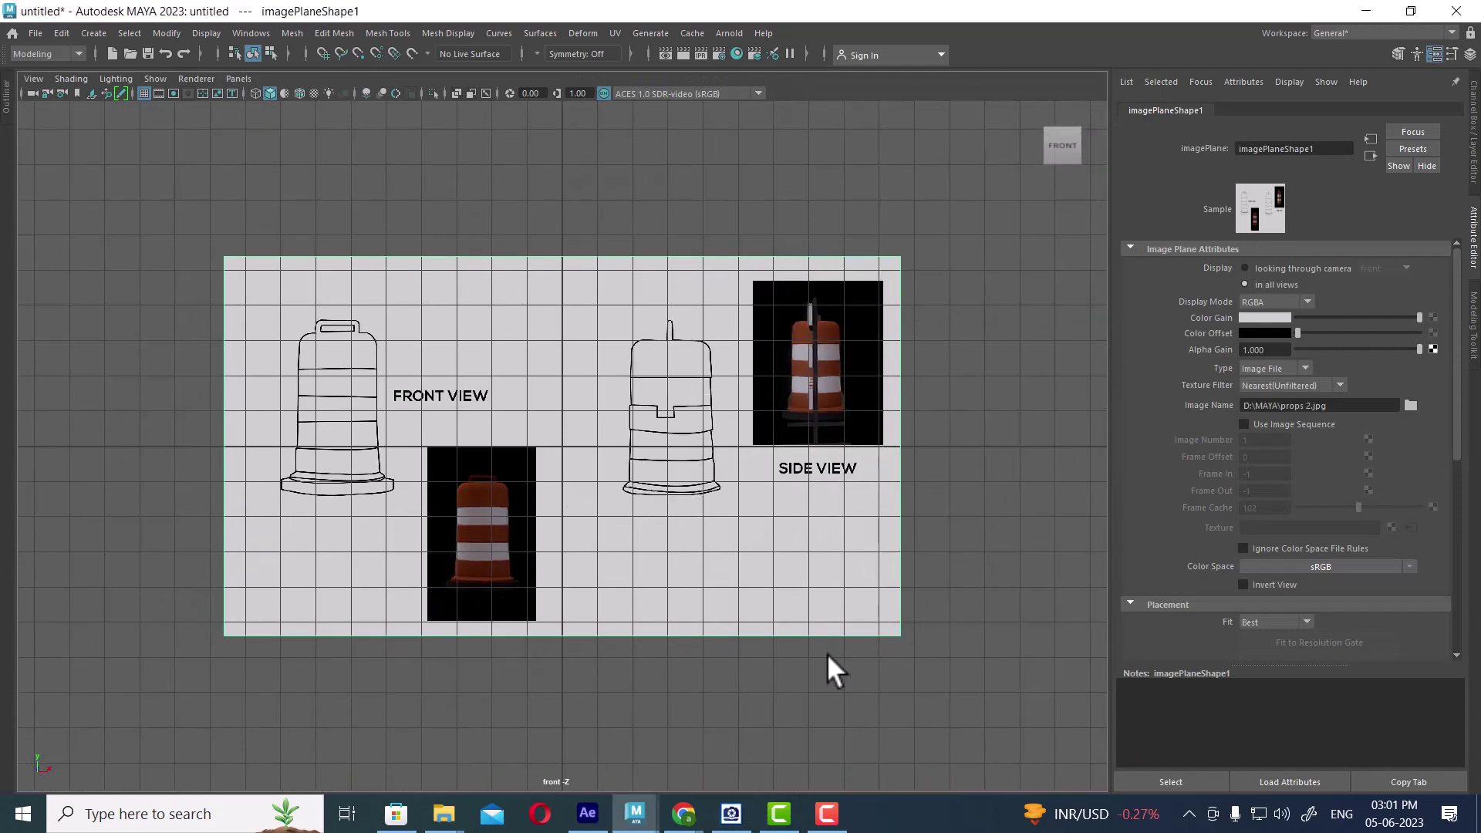
click(827, 654)
click(494, 477)
scroll(533, 501, up, 2)
Move the image plane right and slightly up, then frame the barrel drawing.
key(w)
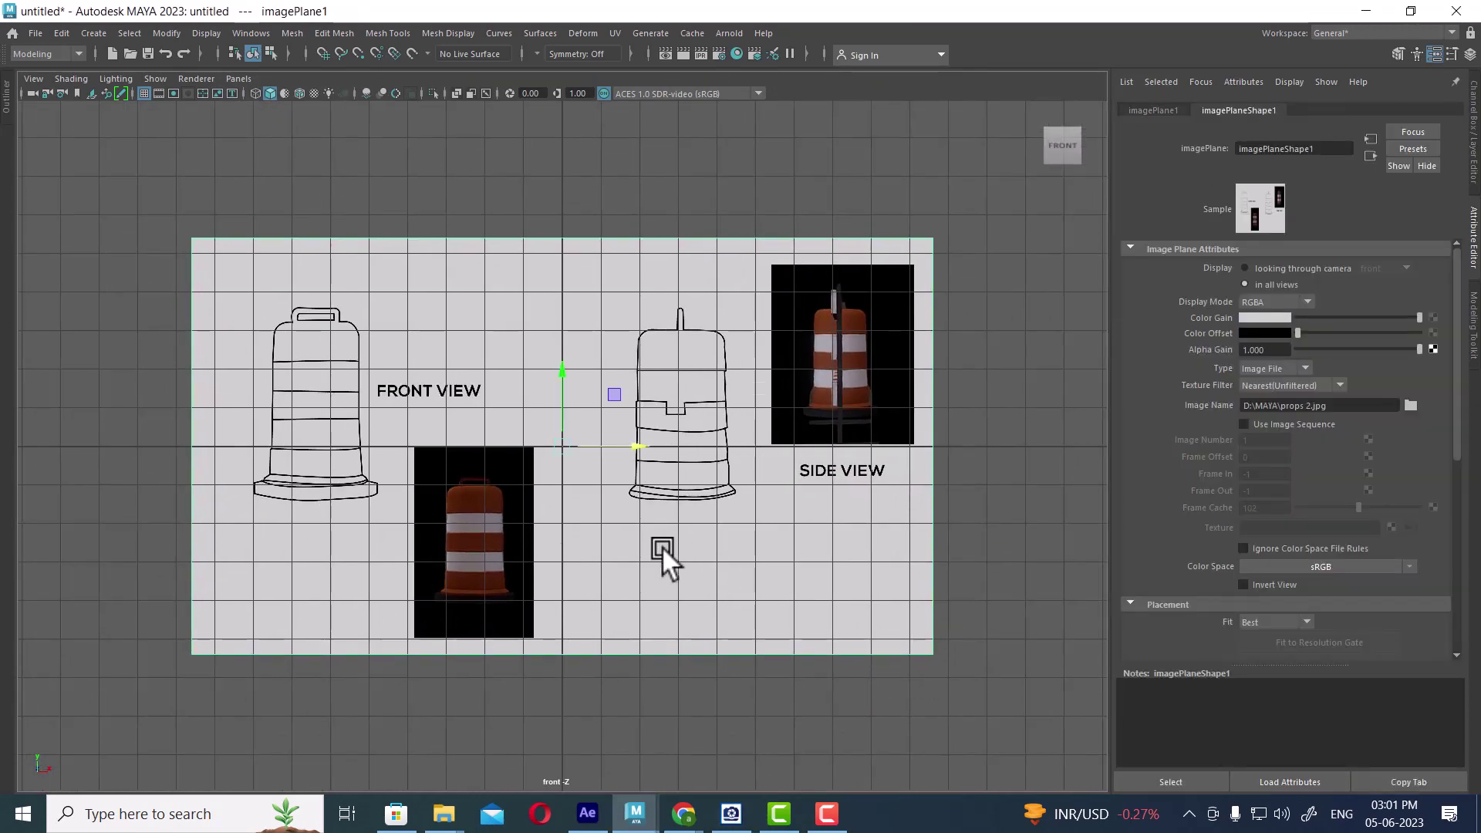
drag(648, 449, 885, 460)
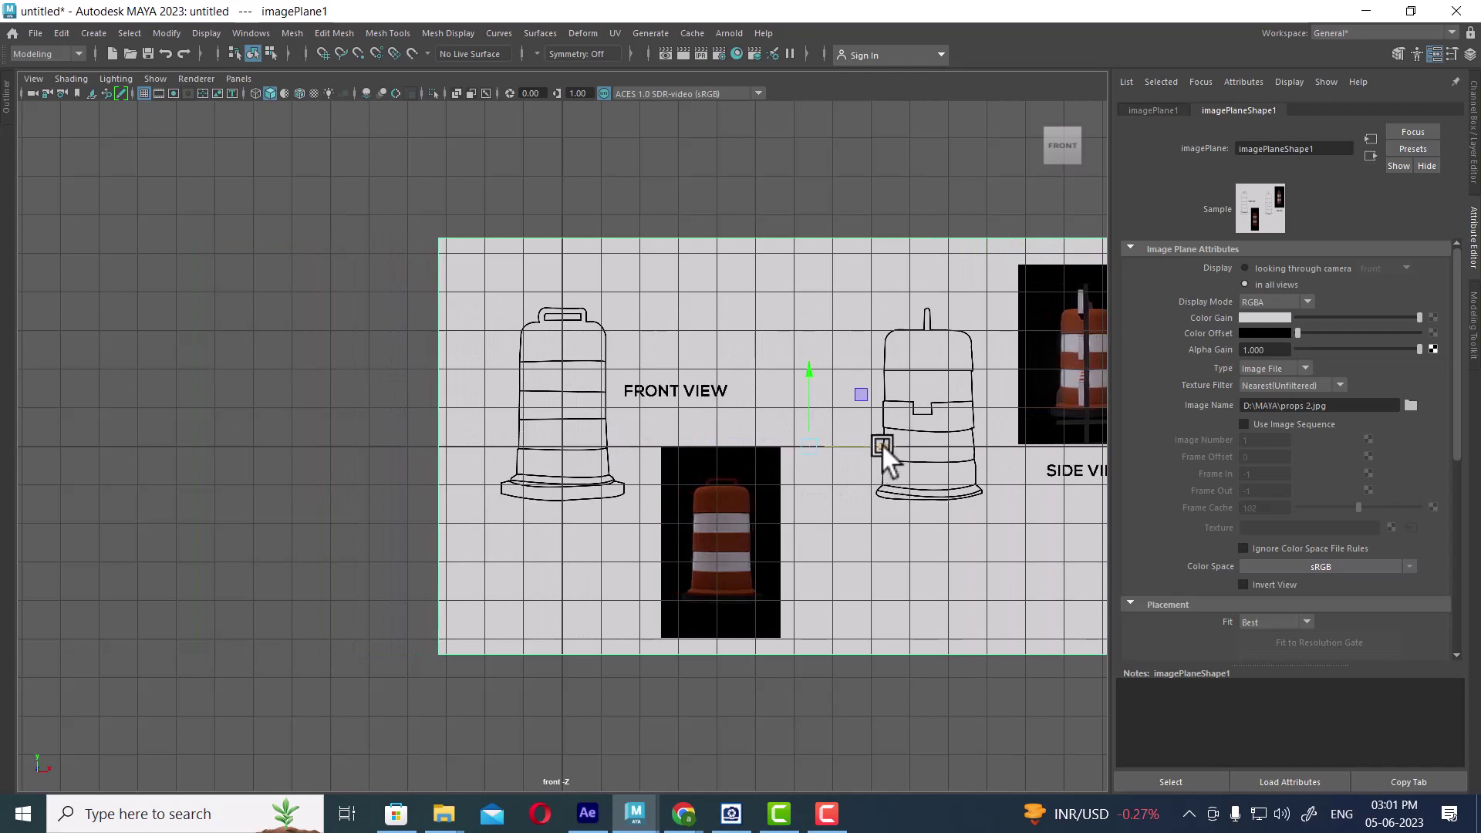
drag(814, 374, 803, 313)
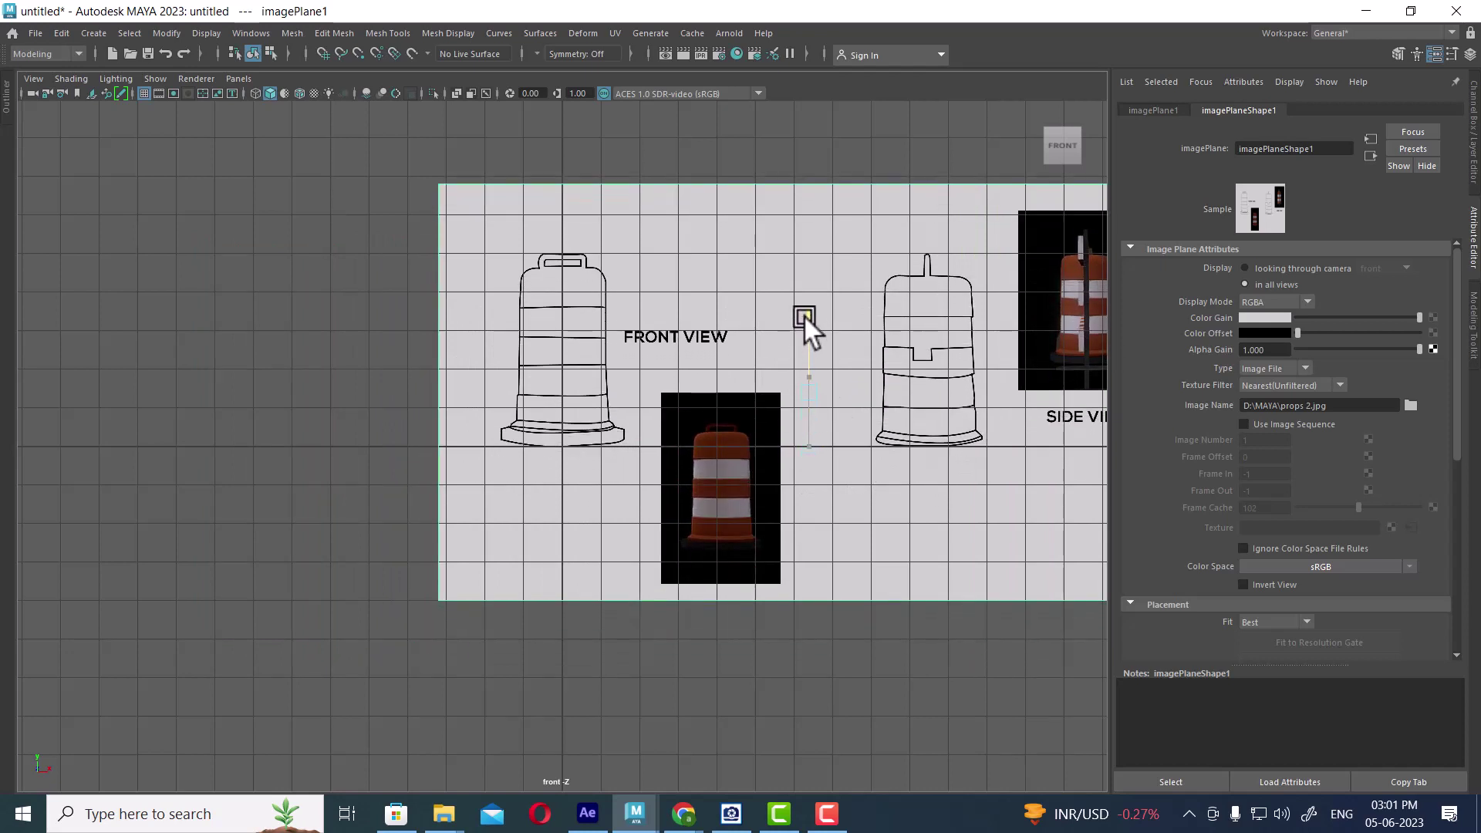
scroll(627, 703, up, 3)
scroll(455, 419, up, 1)
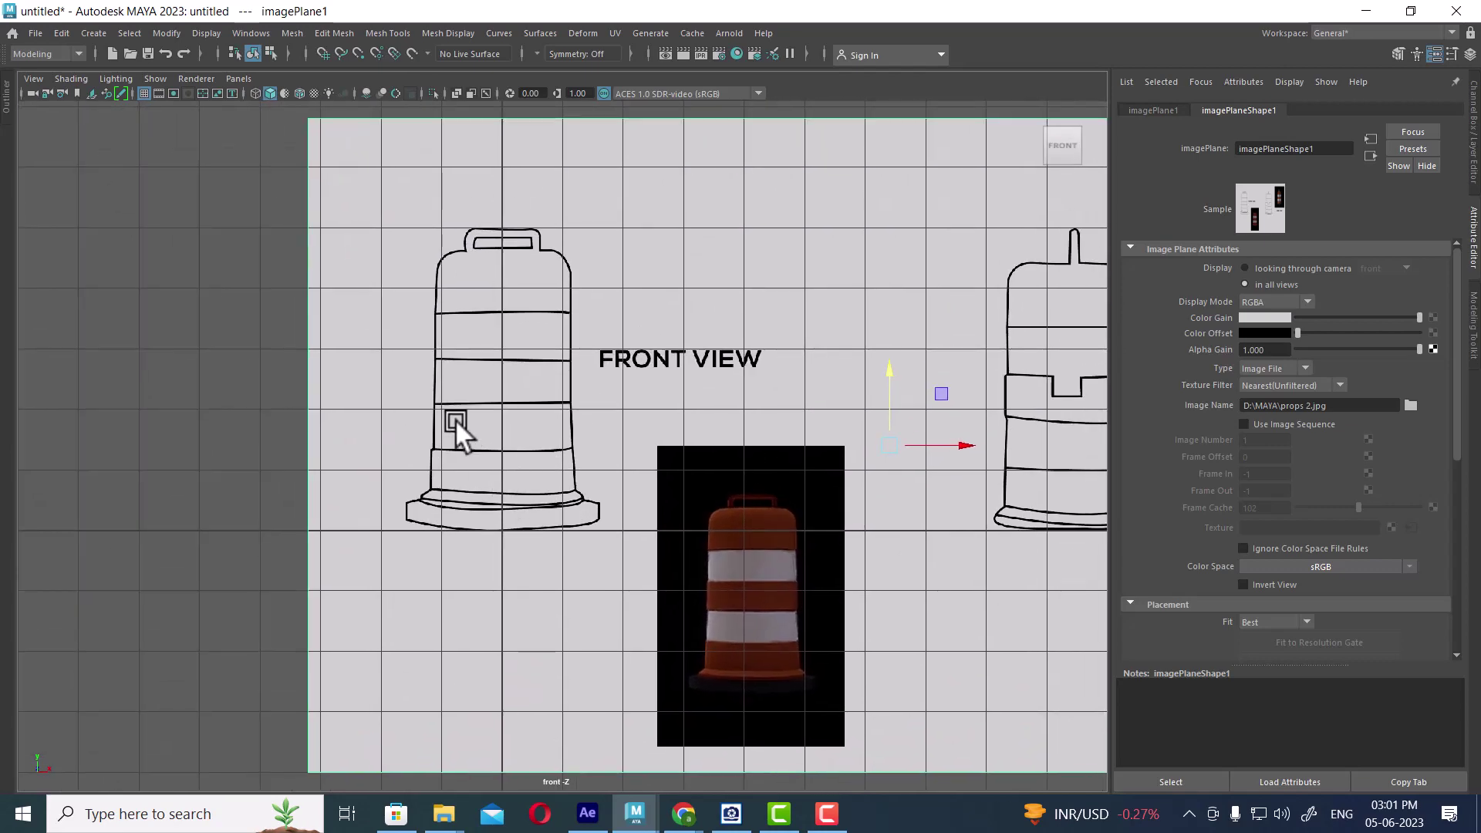
scroll(508, 502, up, 1)
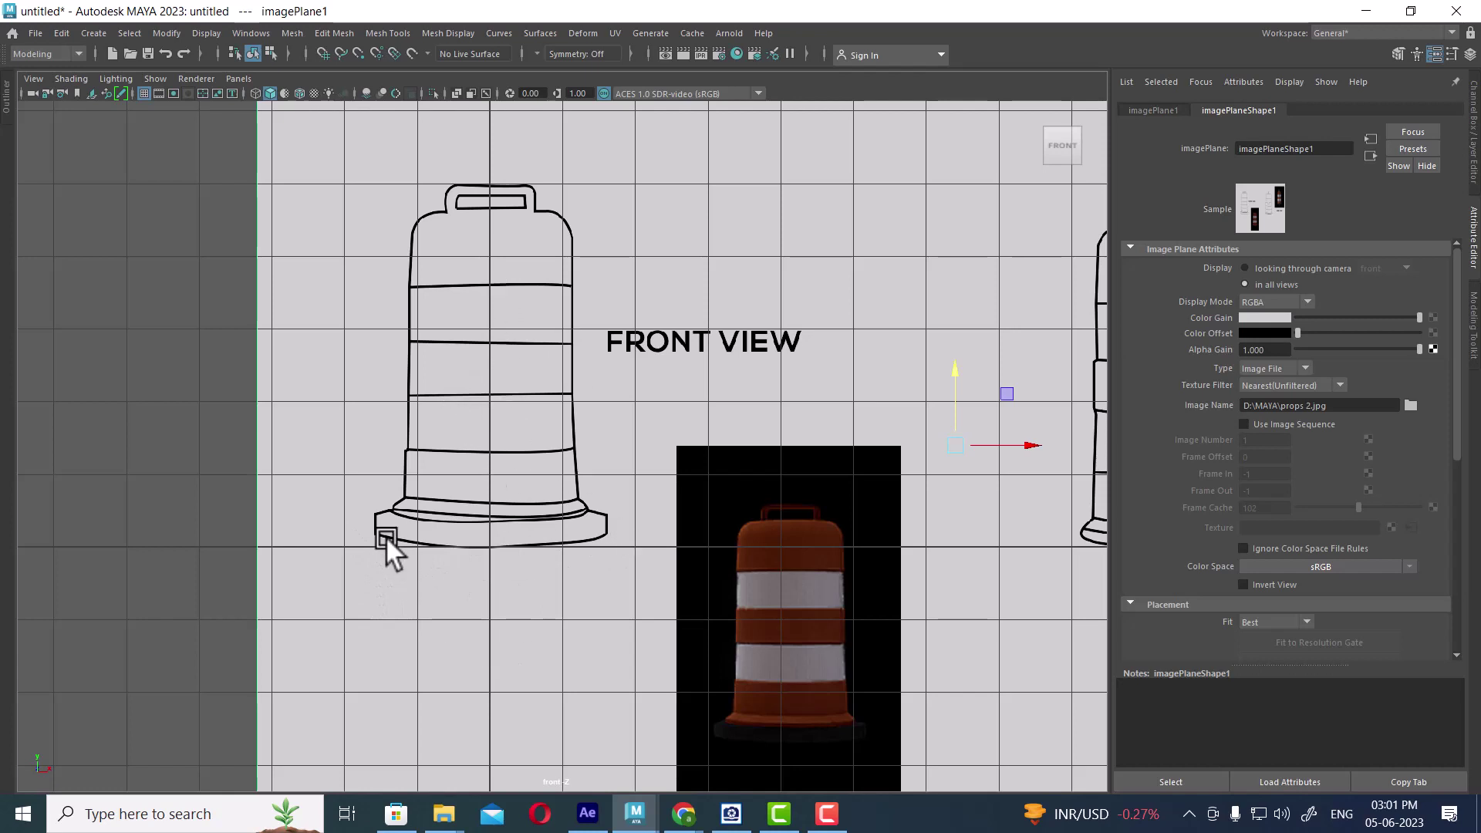
scroll(594, 375, up, 1)
scroll(576, 400, up, 1)
scroll(552, 465, up, 1)
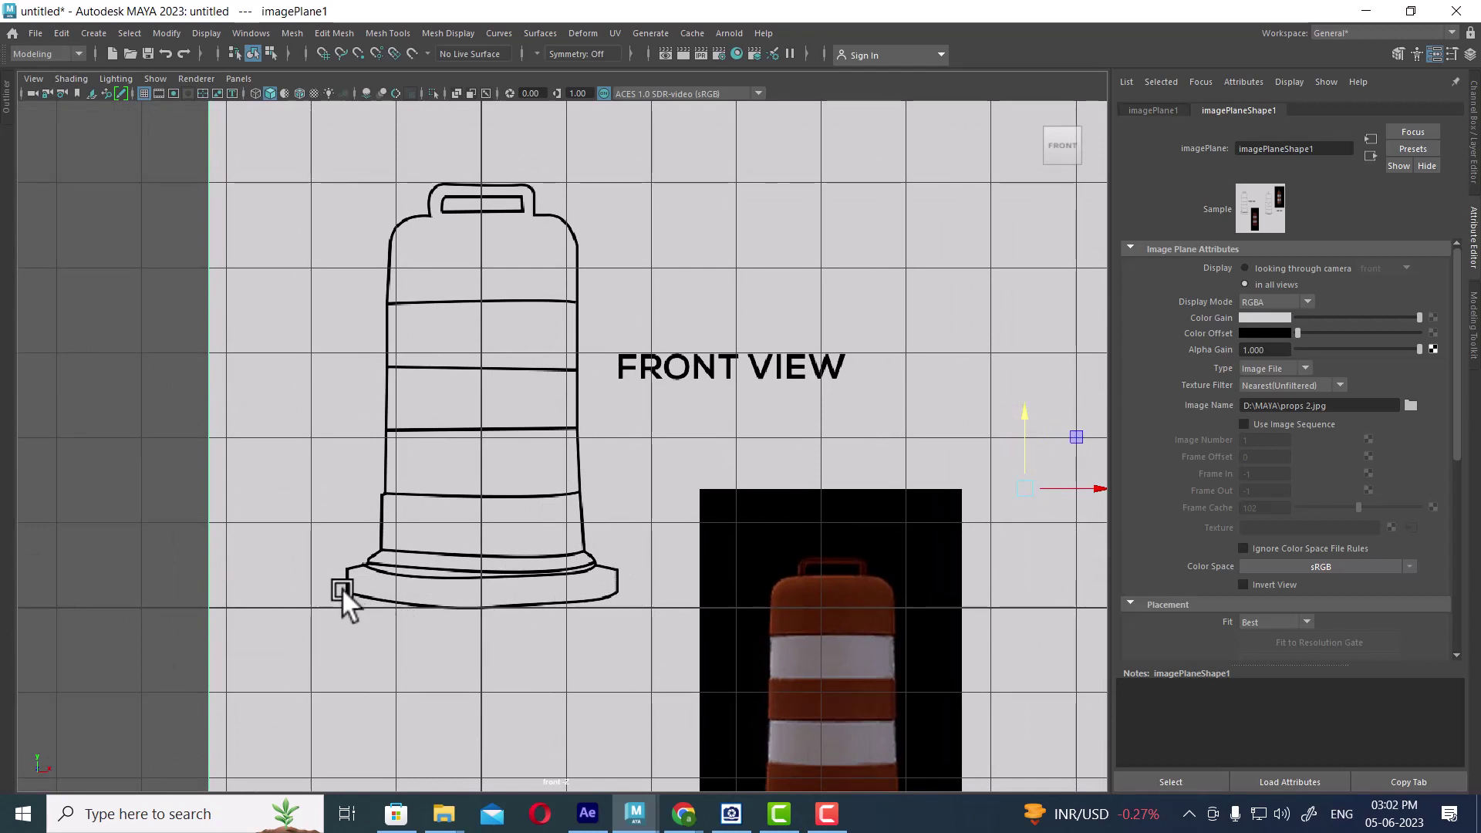
scroll(566, 620, up, 1)
scroll(599, 564, up, 1)
scroll(484, 665, up, 1)
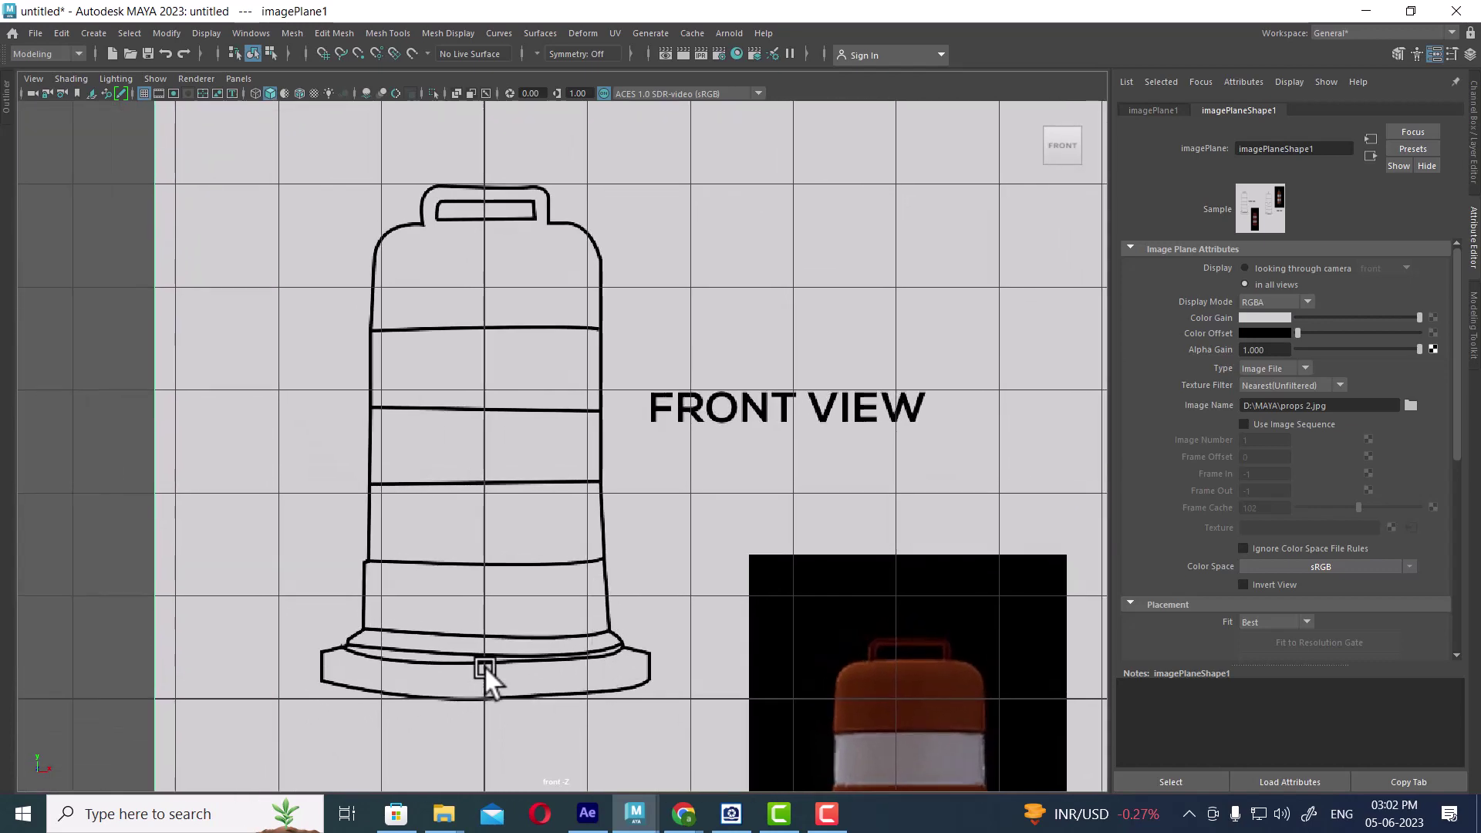
alt+middle_drag(721, 335, 600, 187)
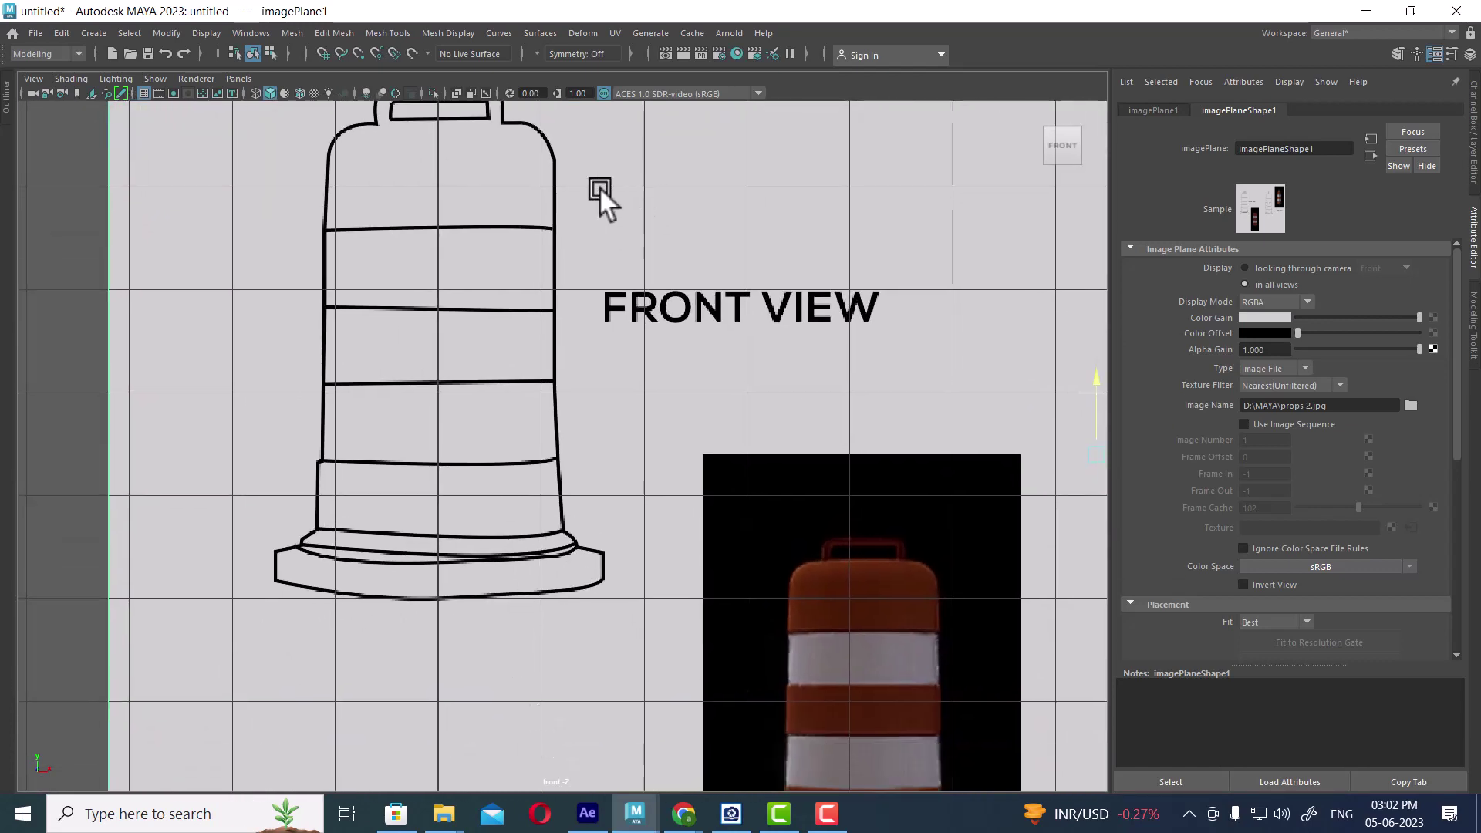
scroll(568, 299, up, 1)
scroll(516, 327, up, 1)
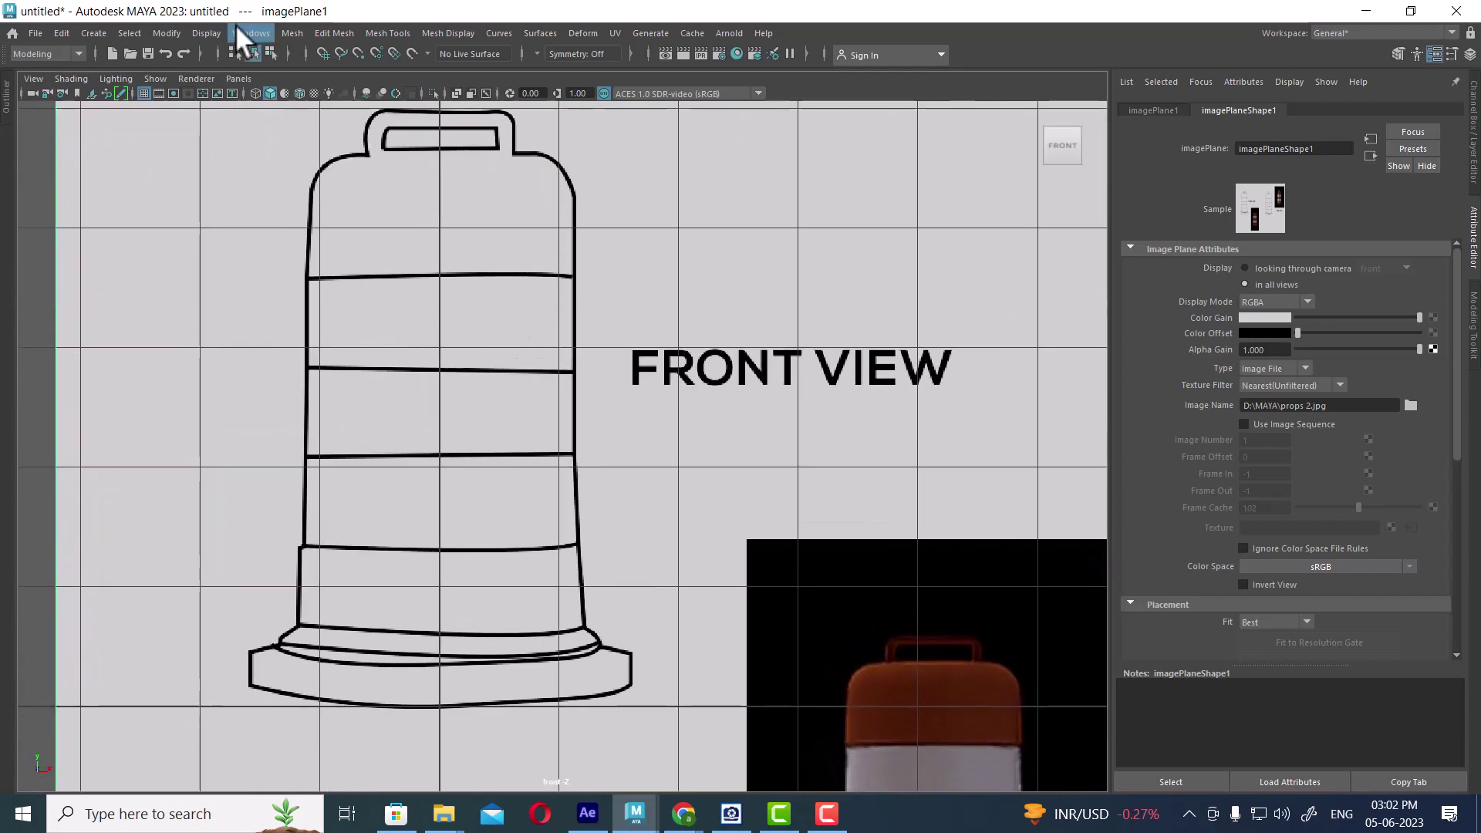
scroll(785, 236, down, 6)
Put the image plane on a new display layer, layer1, set to Reference.
click(1472, 97)
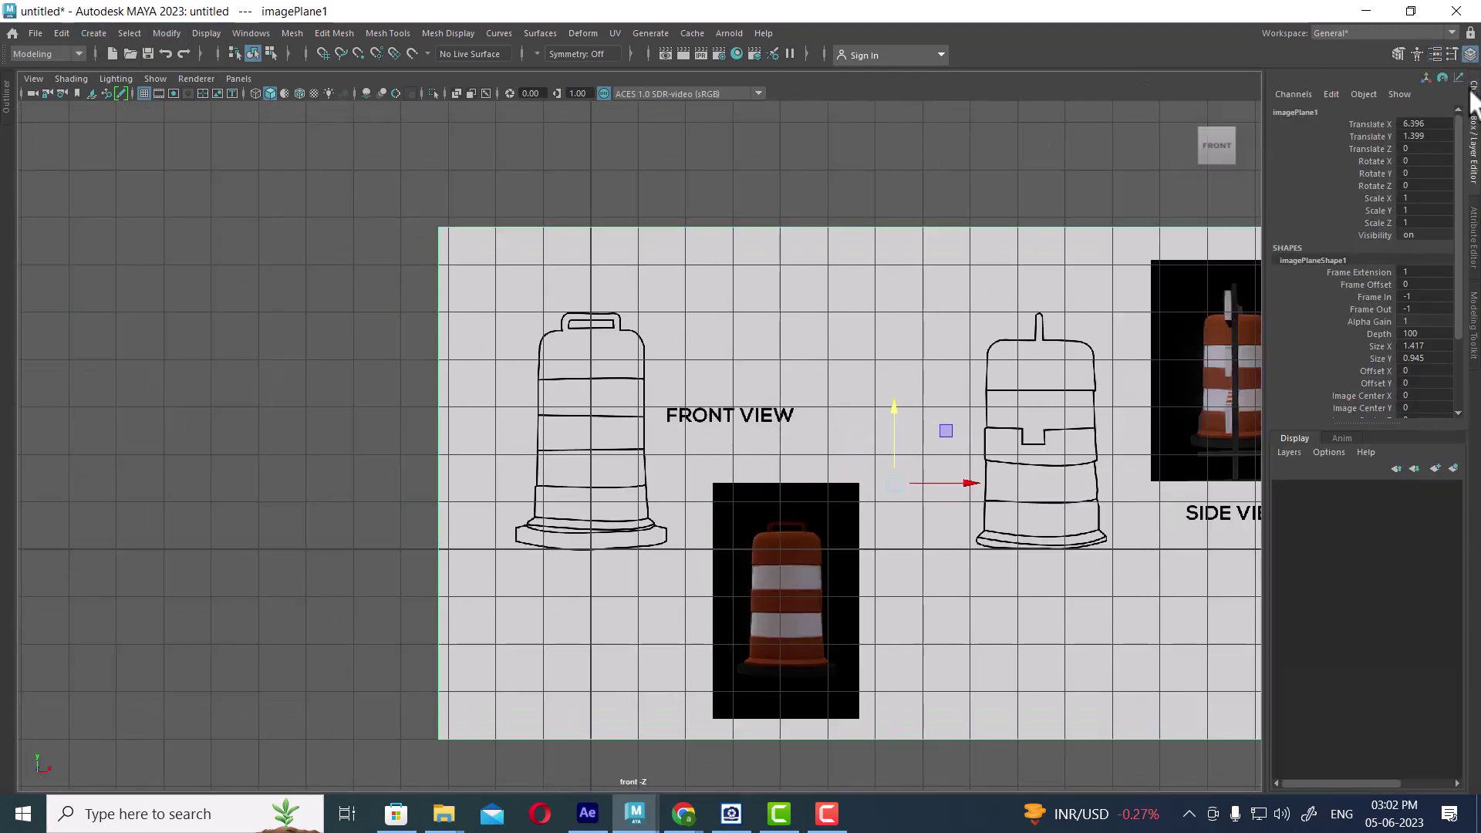
drag(414, 327, 415, 327)
click(1281, 488)
click(1318, 489)
click(1318, 489)
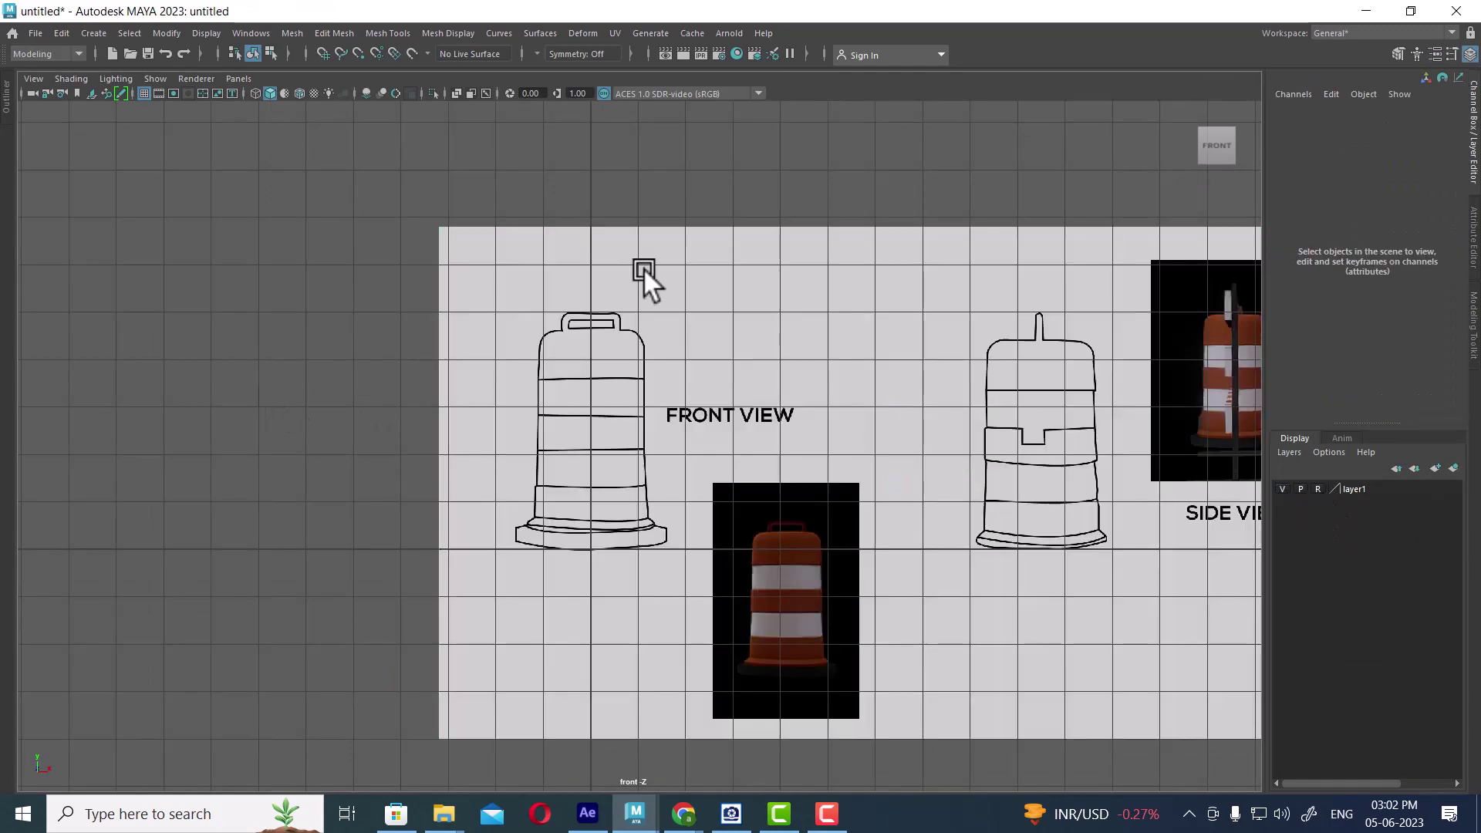
scroll(664, 309, up, 3)
click(93, 33)
mouse_move(139, 90)
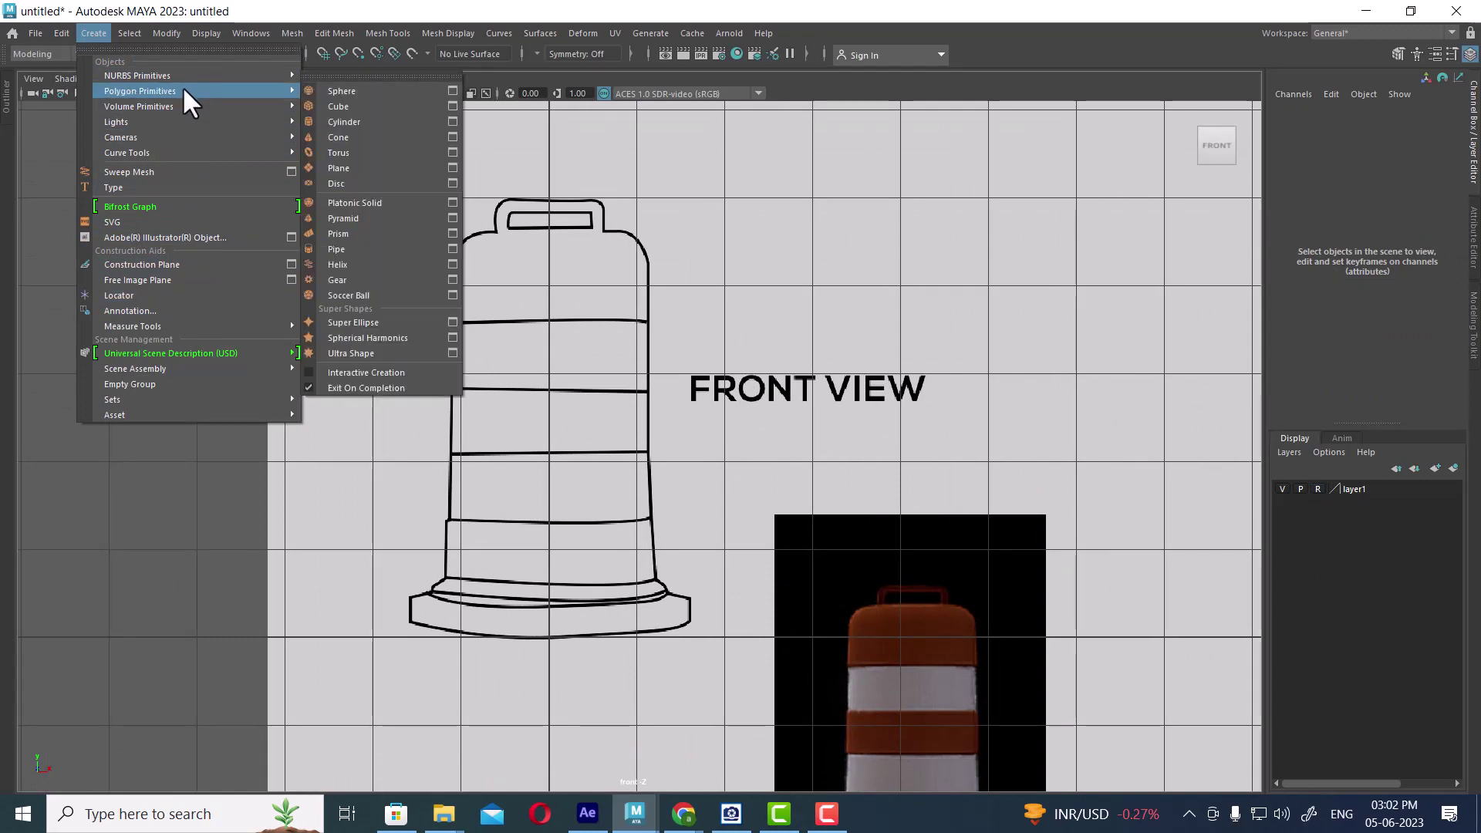
mouse_move(127, 153)
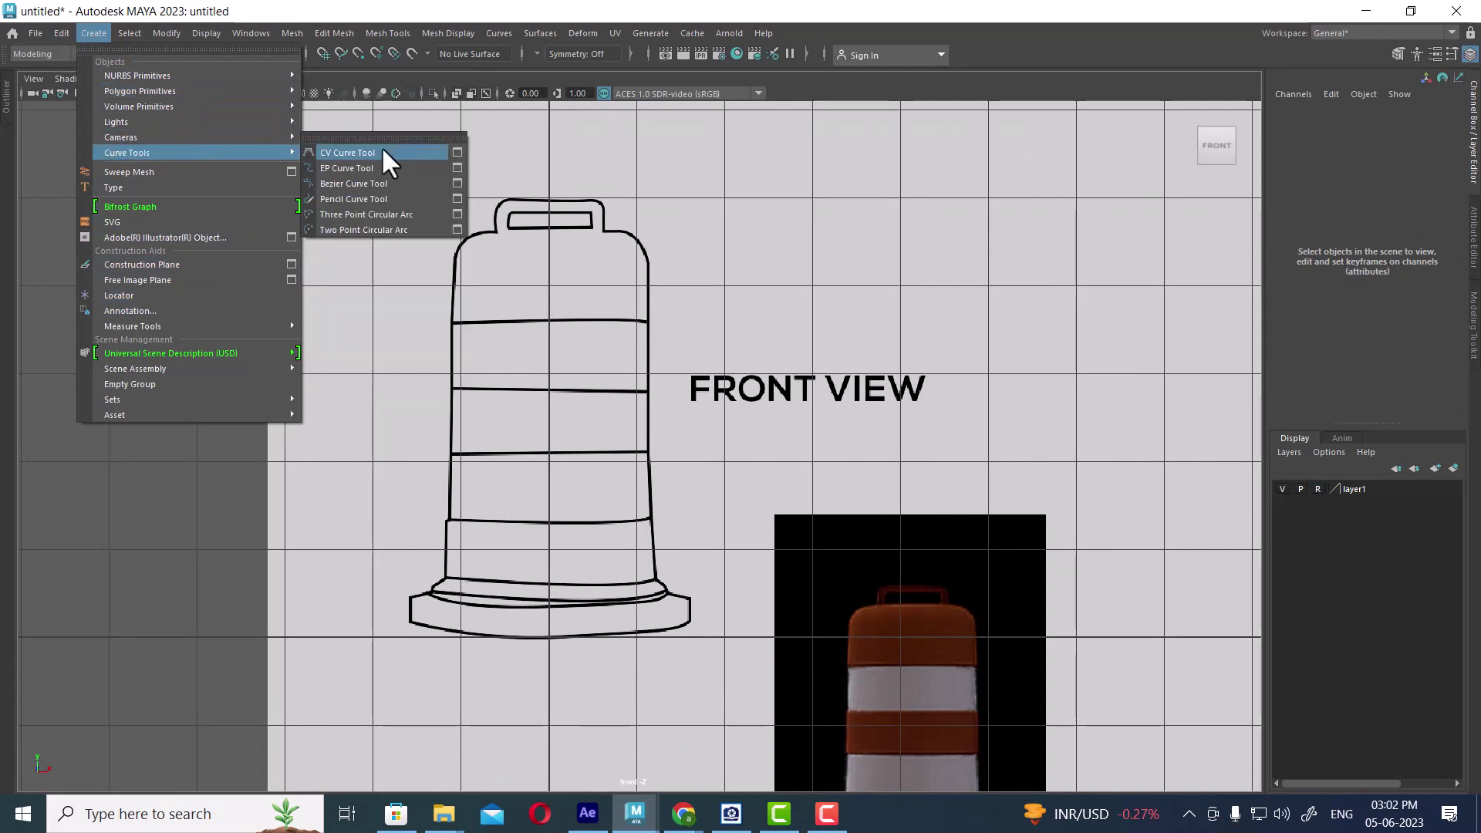
Draw a six-point test CV curve left of the barrel, then delete it.
click(381, 151)
alt+middle_drag(428, 336, 649, 374)
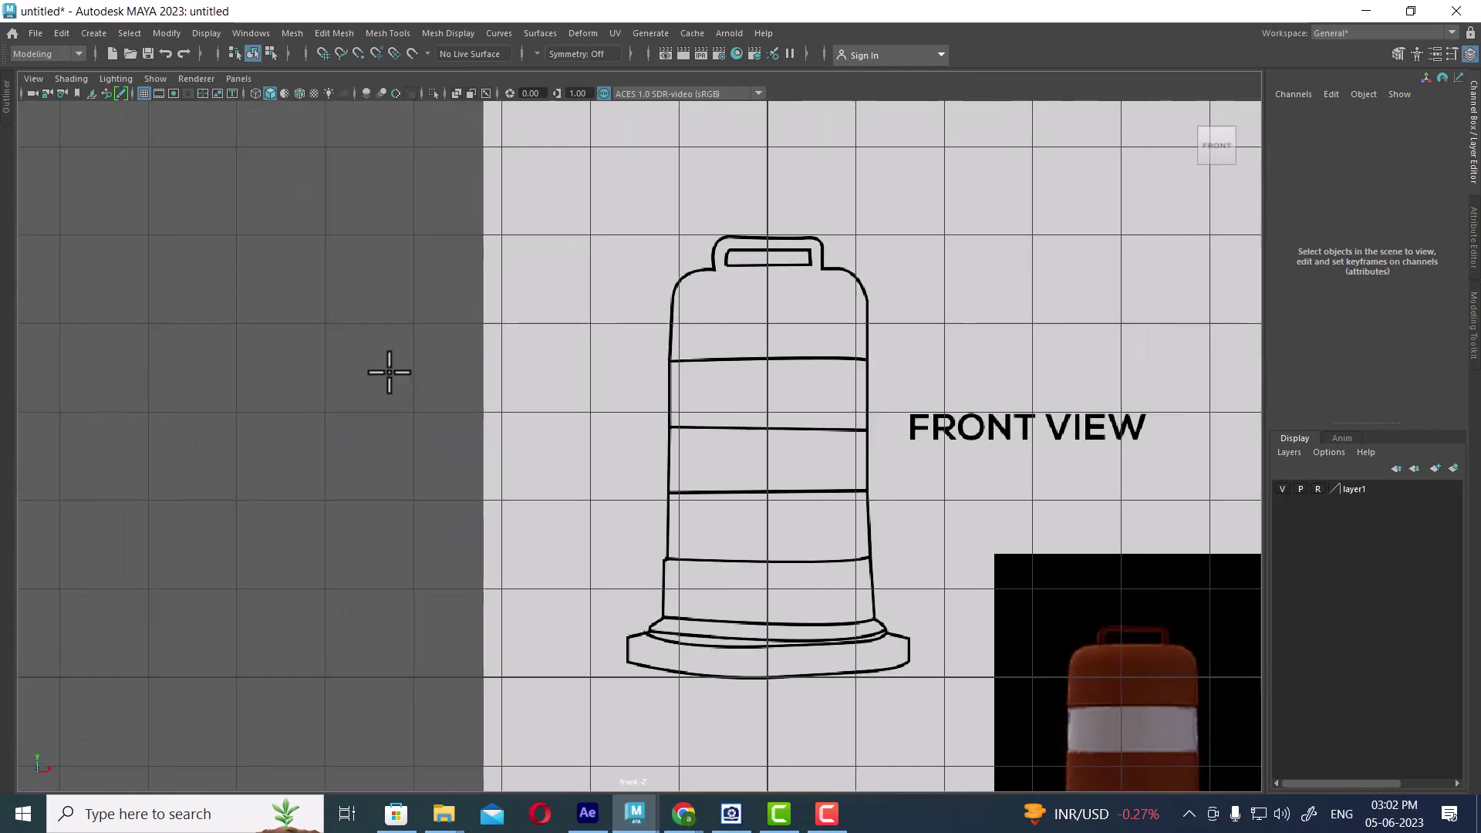
click(66, 320)
click(171, 214)
click(255, 225)
click(320, 348)
click(248, 475)
click(184, 518)
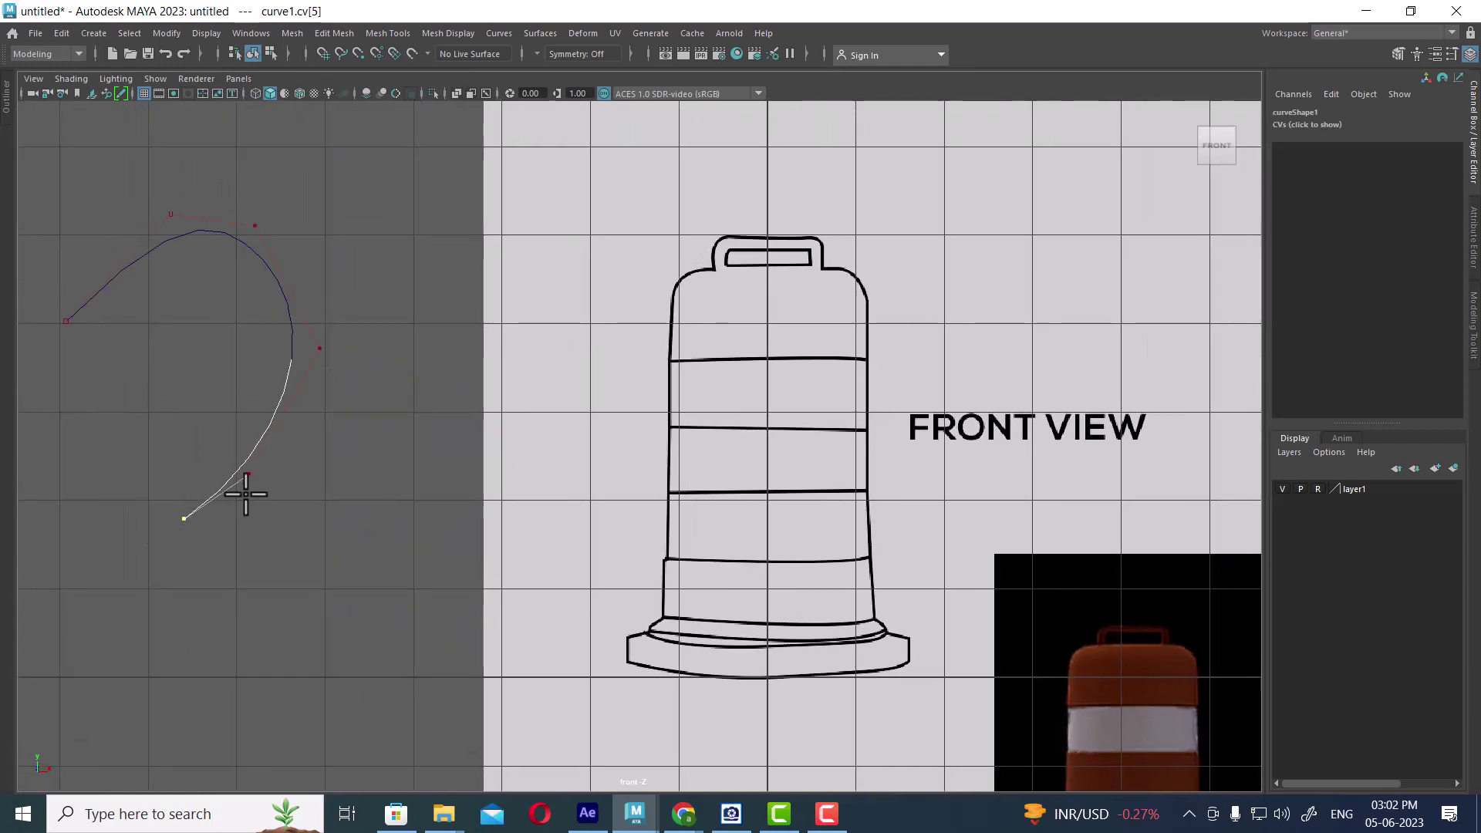
key(Return)
key(q)
click(284, 513)
drag(336, 273, 254, 341)
key(Delete)
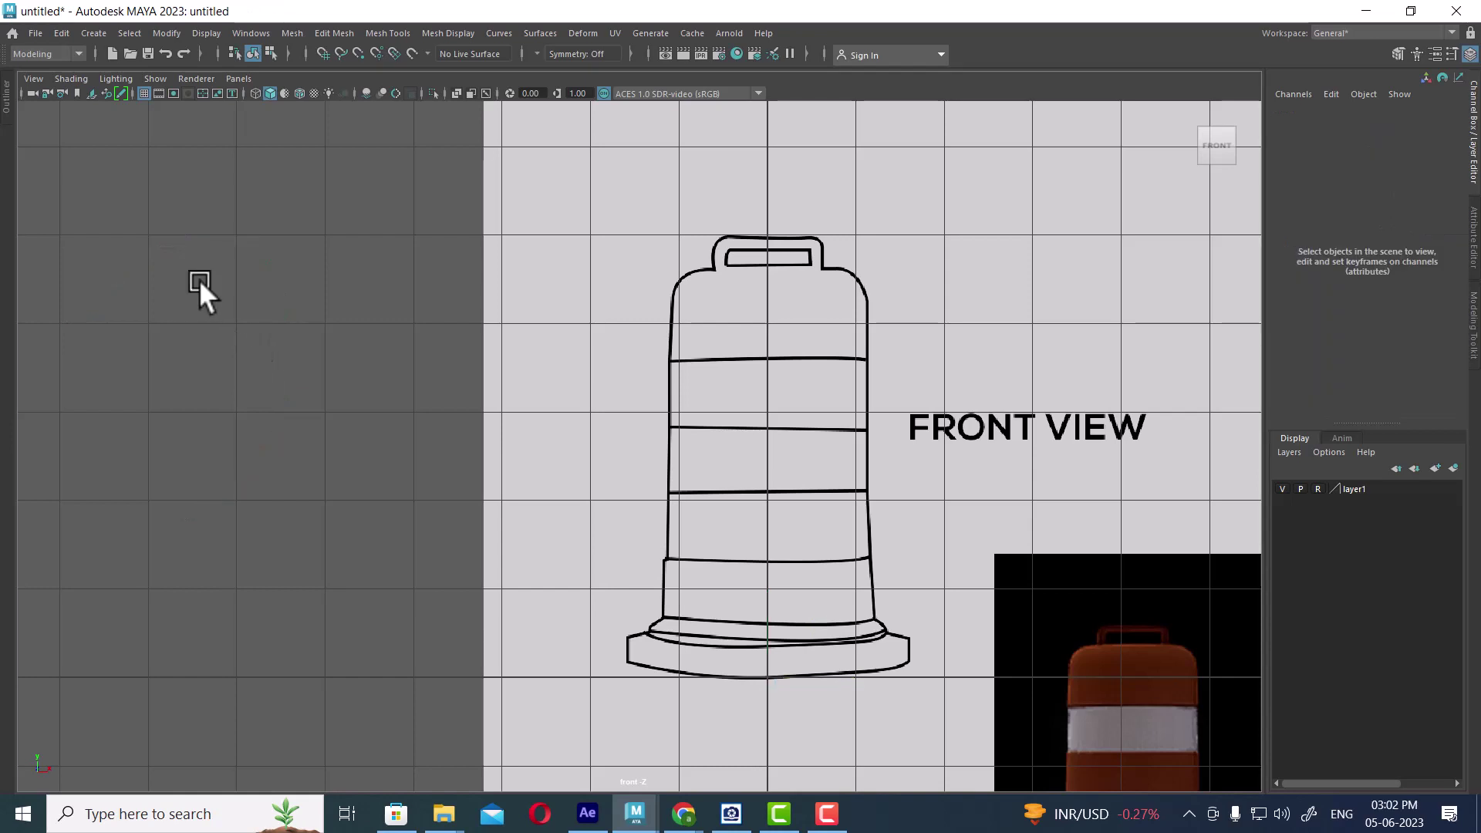
Draw a five-point CV test curve left of the barrel and show the Outliner.
click(96, 34)
mouse_move(192, 153)
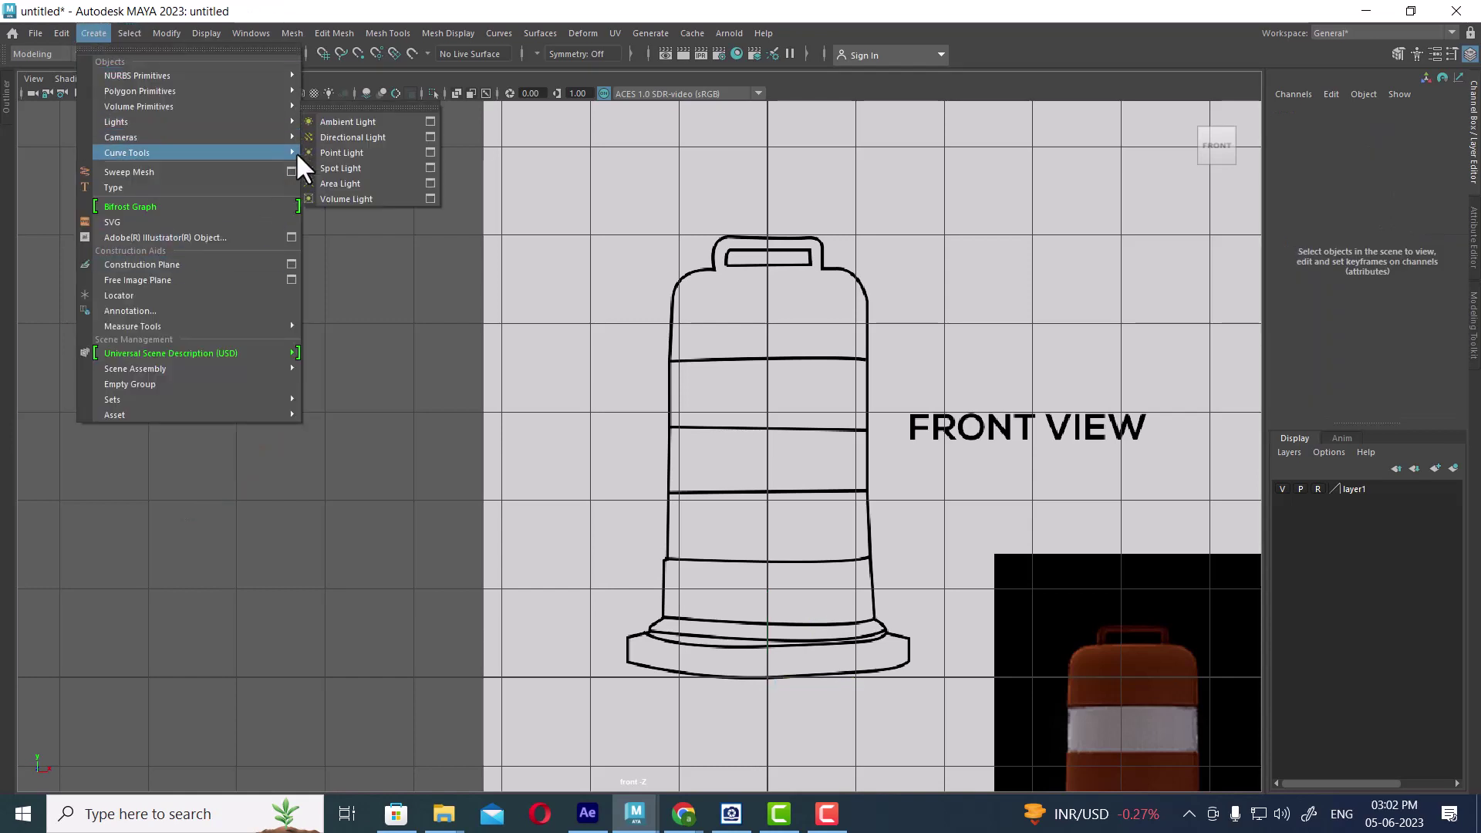
click(458, 152)
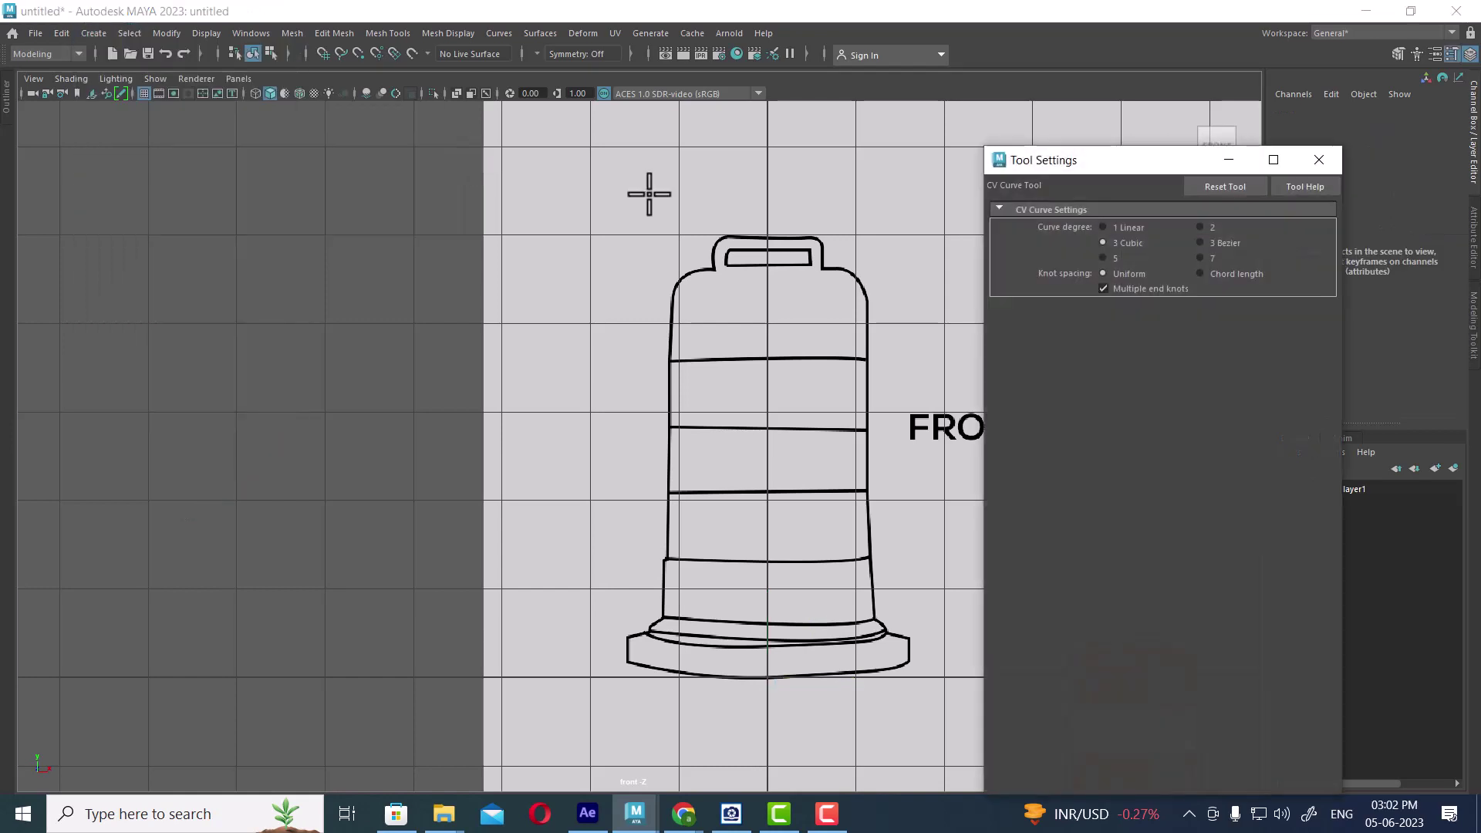
click(210, 324)
click(262, 218)
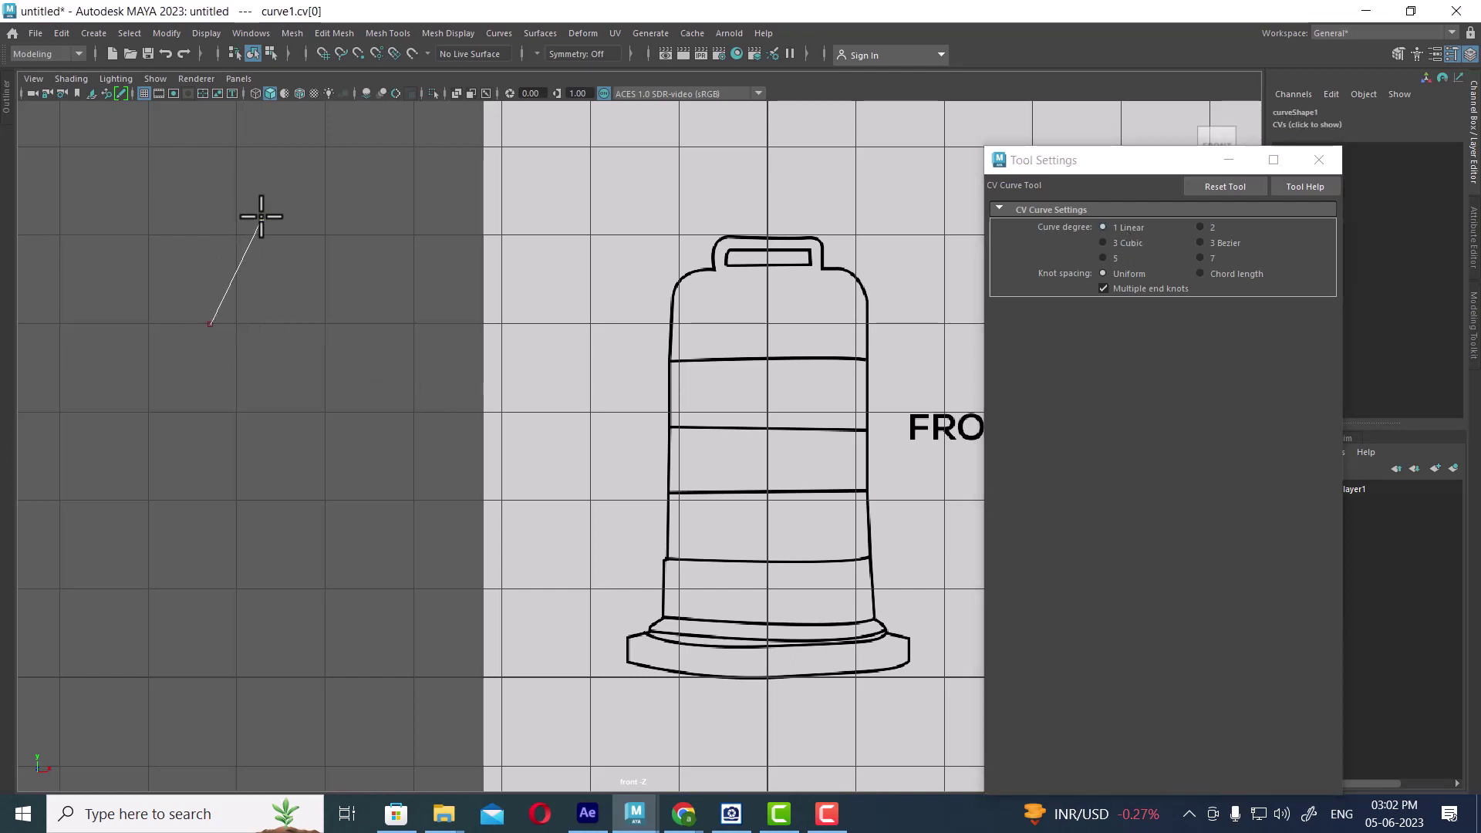
click(363, 184)
click(400, 337)
click(386, 508)
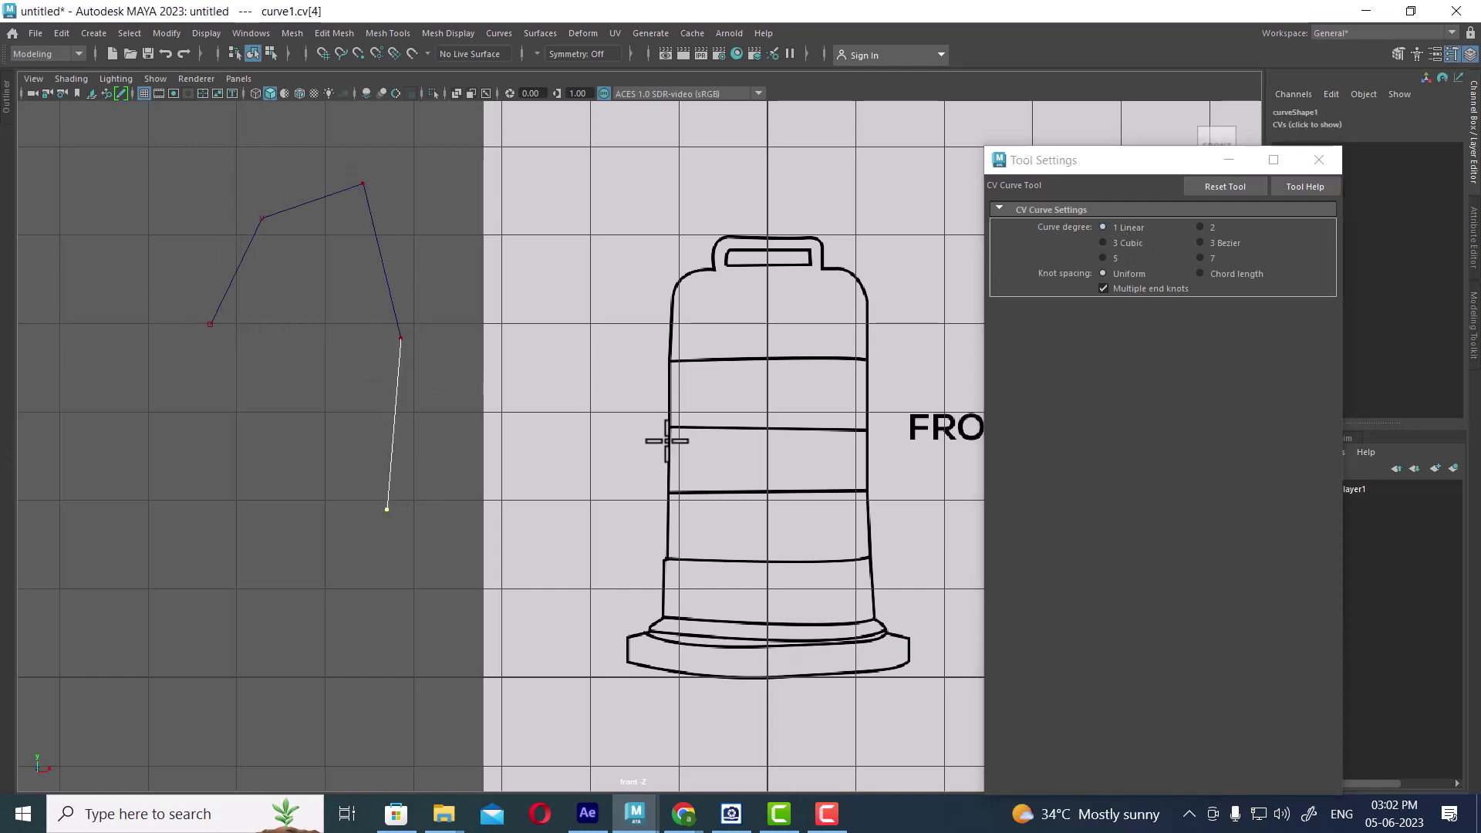
key(w)
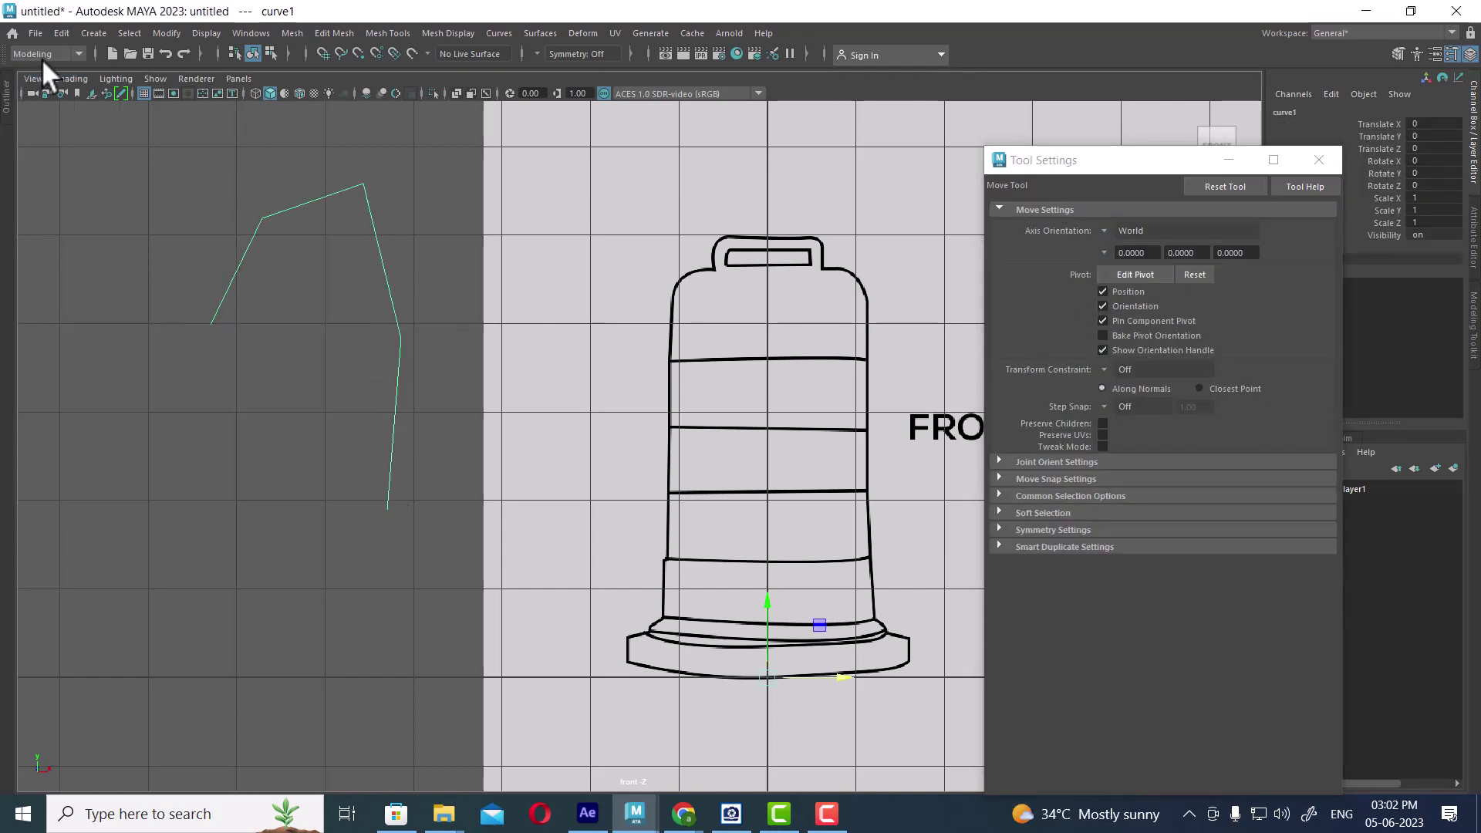
click(154, 322)
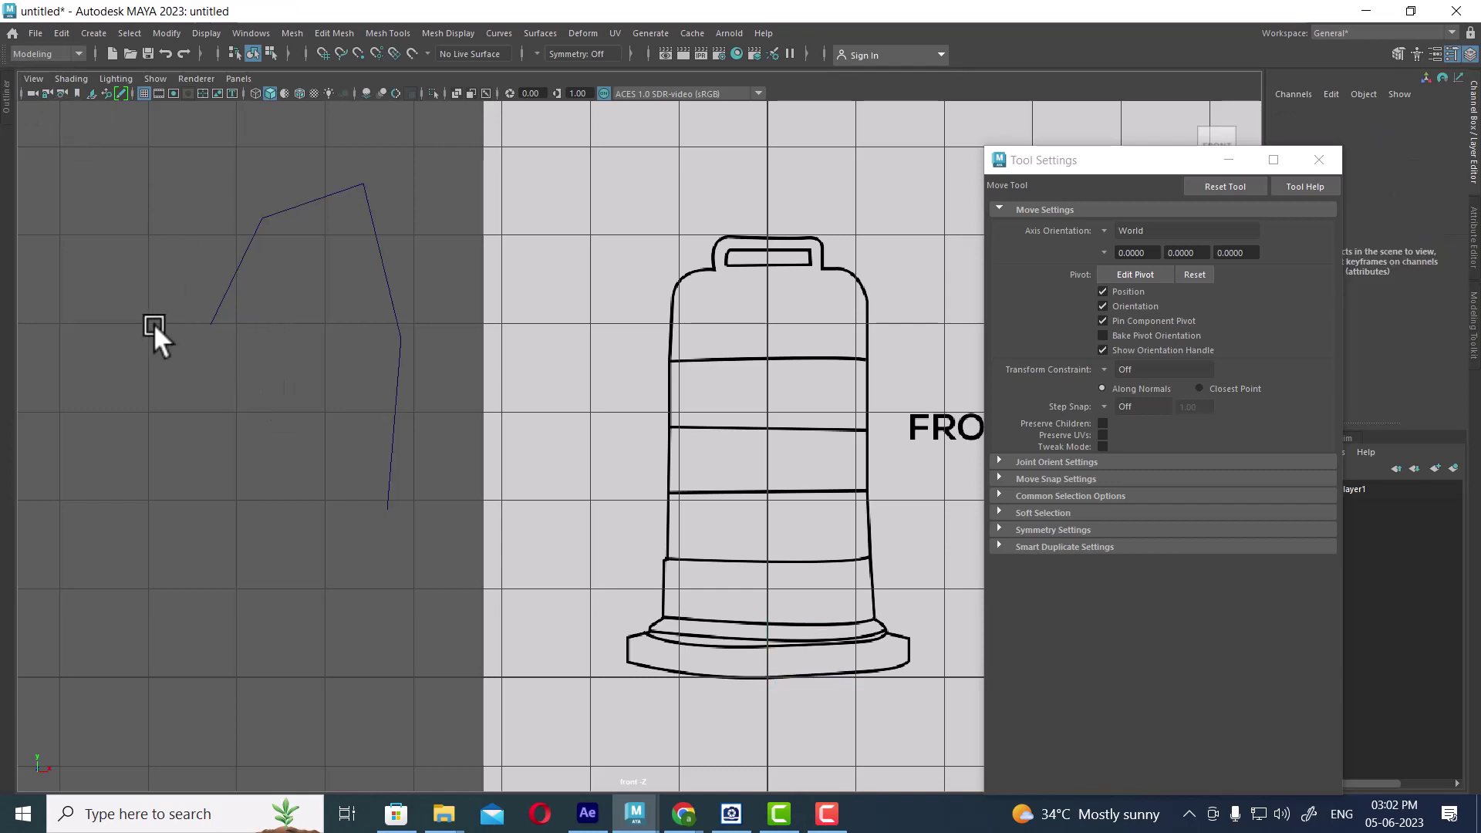
click(3, 98)
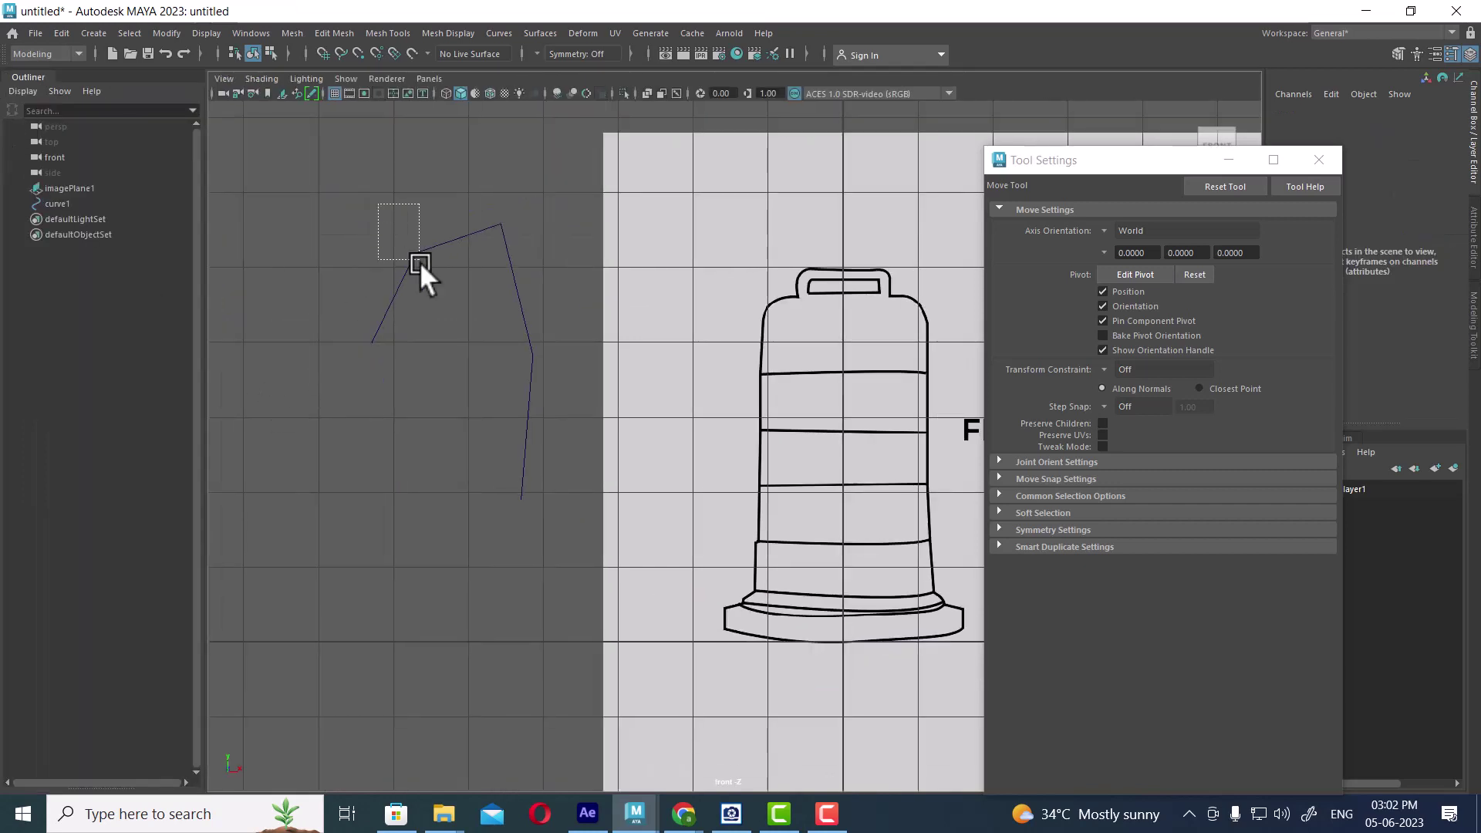
Set the CV curve degree to 2 and draw a four-point test curve, curve2.
drag(419, 261, 420, 262)
click(94, 31)
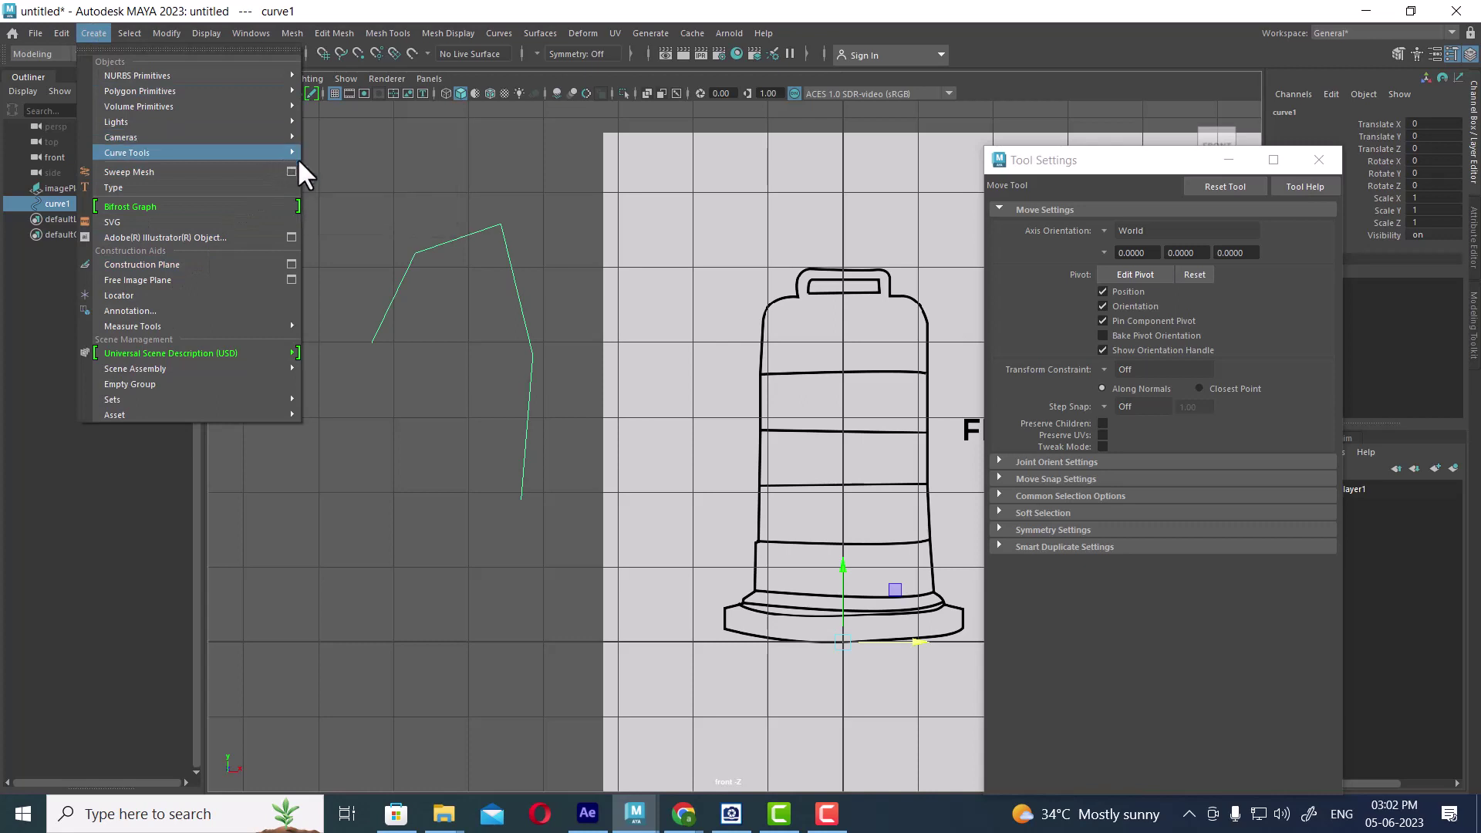
mouse_move(127, 152)
click(457, 153)
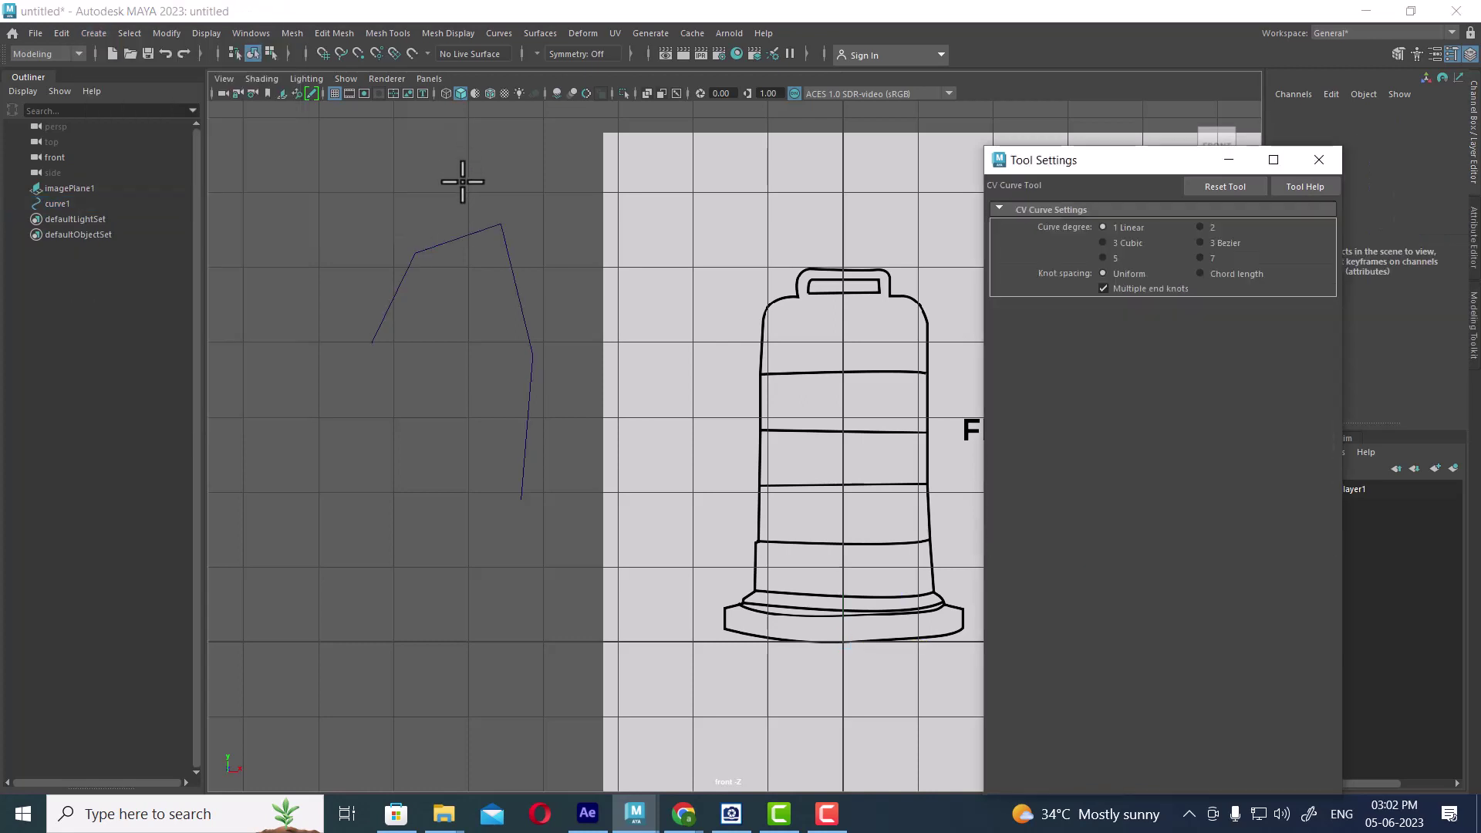
click(1201, 228)
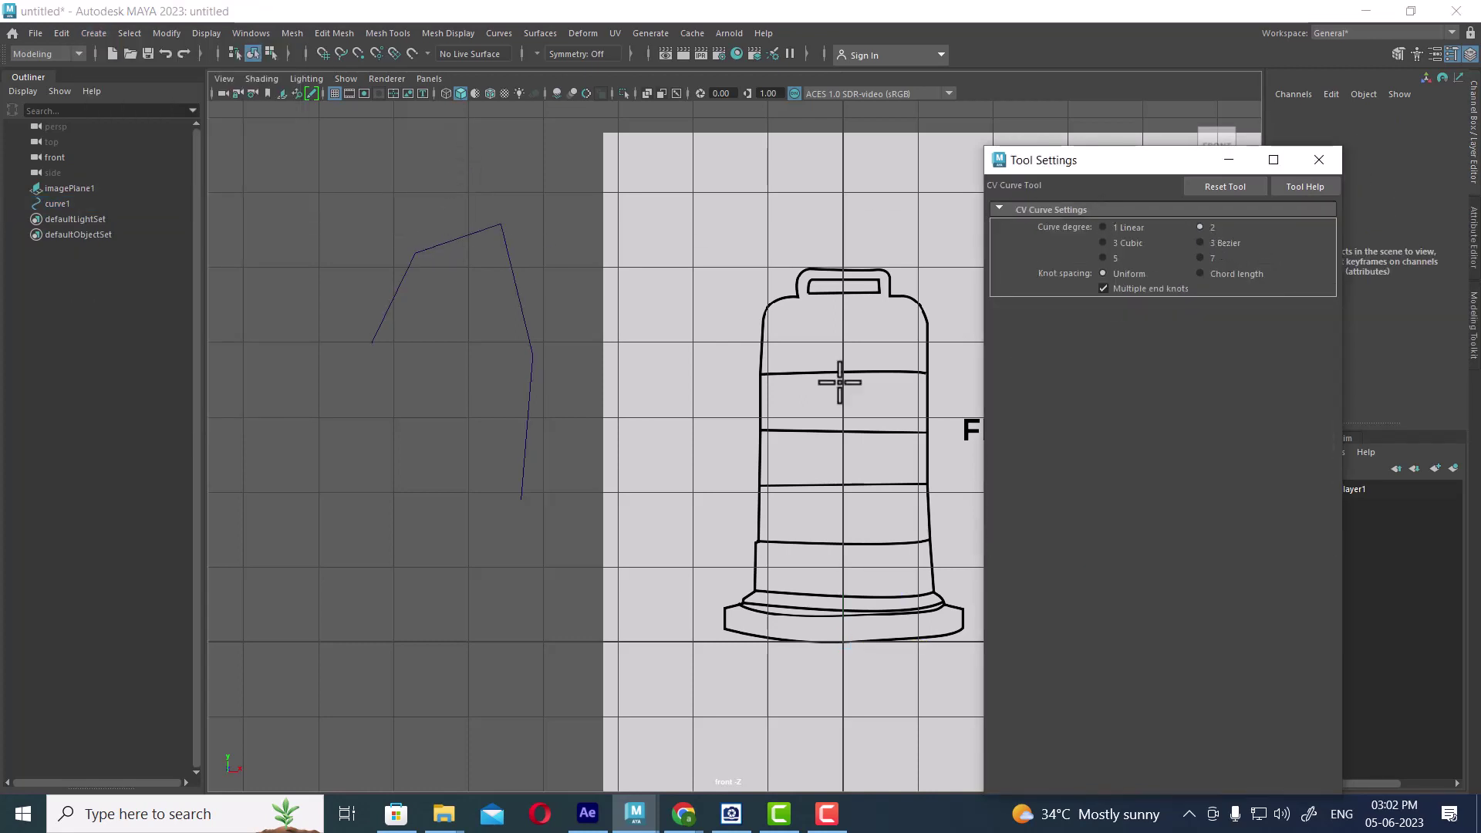
click(295, 498)
click(382, 411)
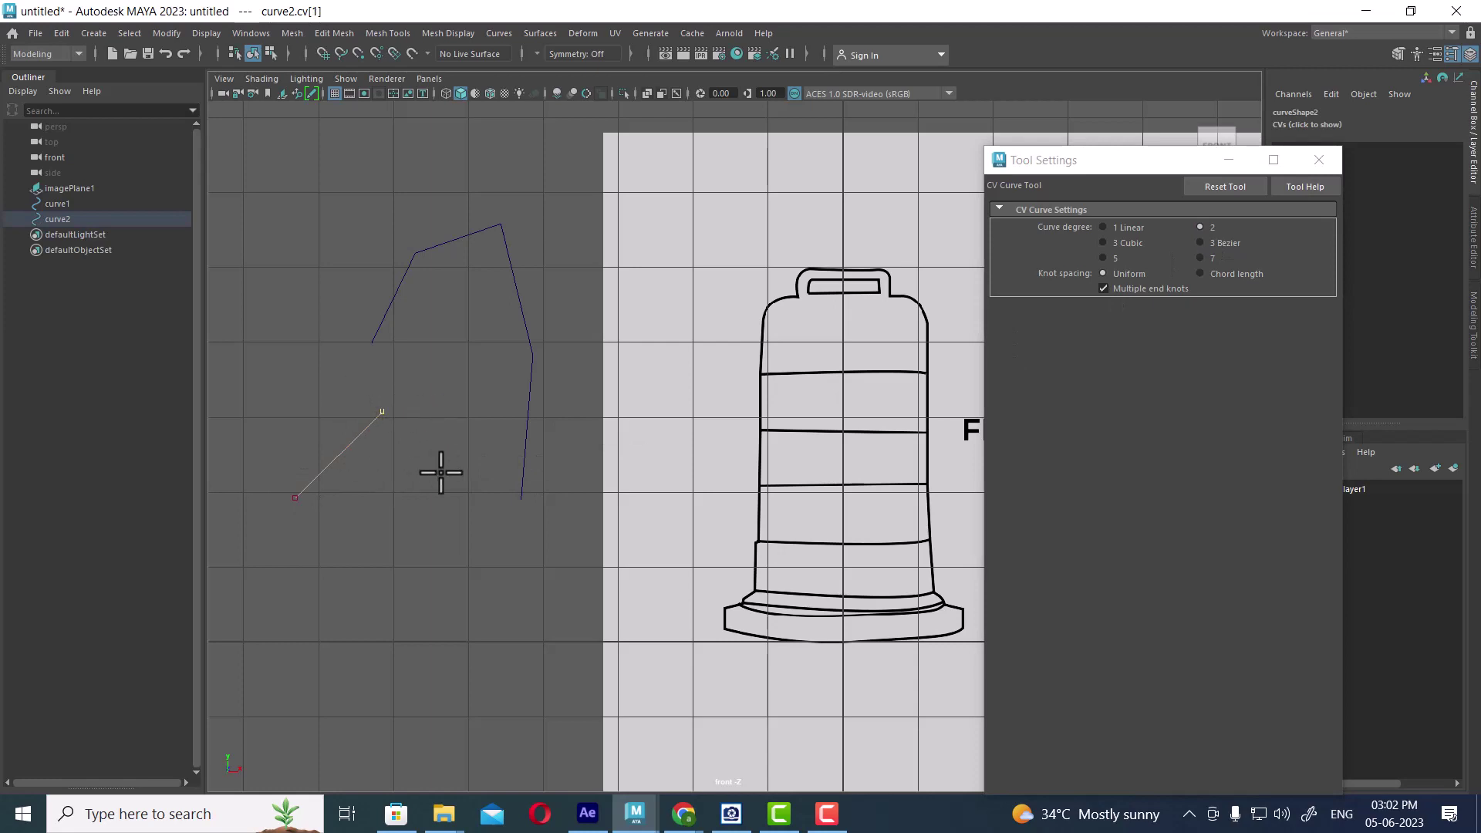
click(441, 472)
click(480, 568)
key(w)
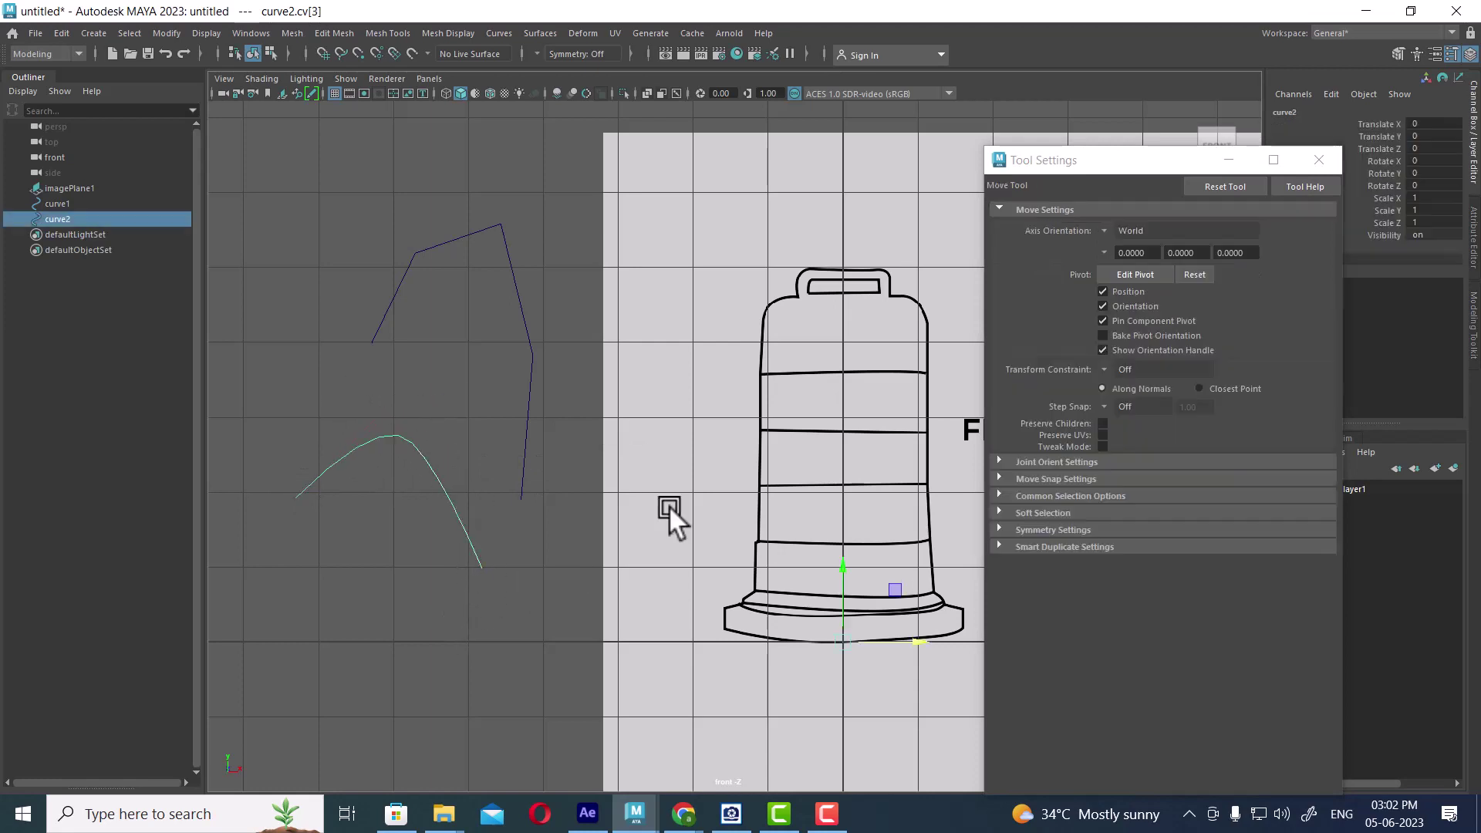
Draw a third four-point test curve, then delete all three test curves.
key(y)
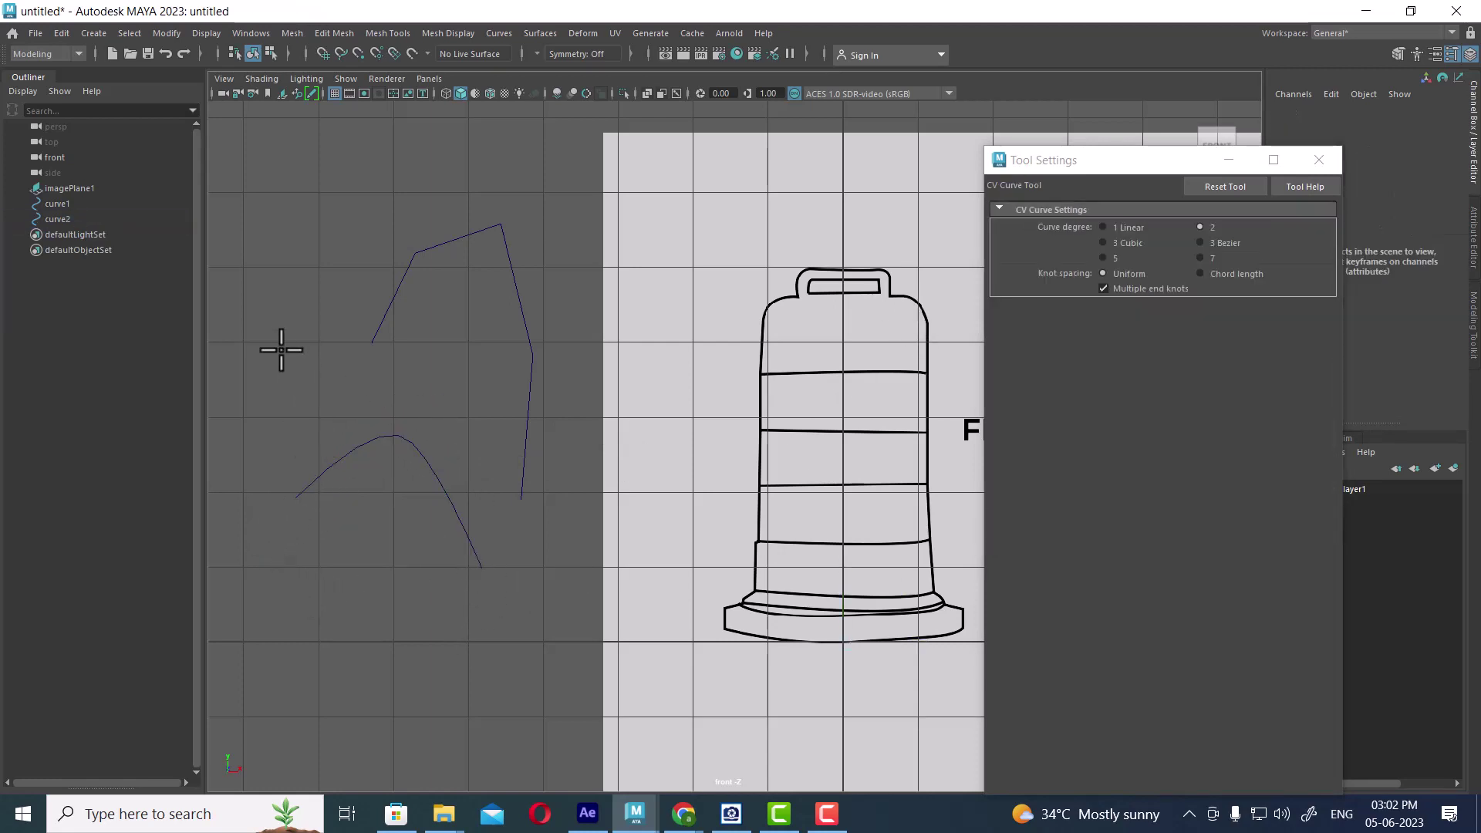
click(279, 350)
click(335, 269)
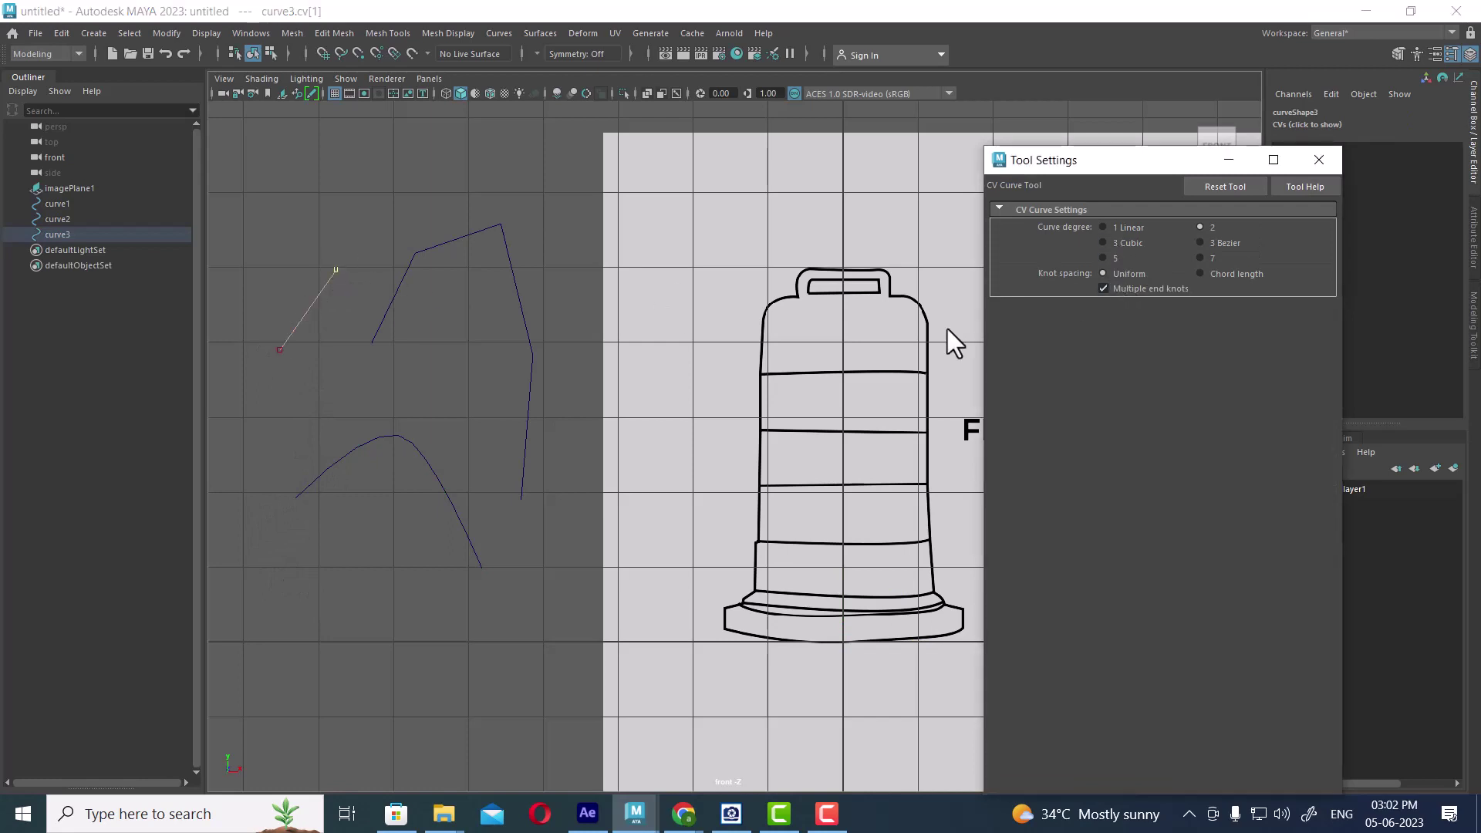
click(526, 344)
click(444, 411)
key(w)
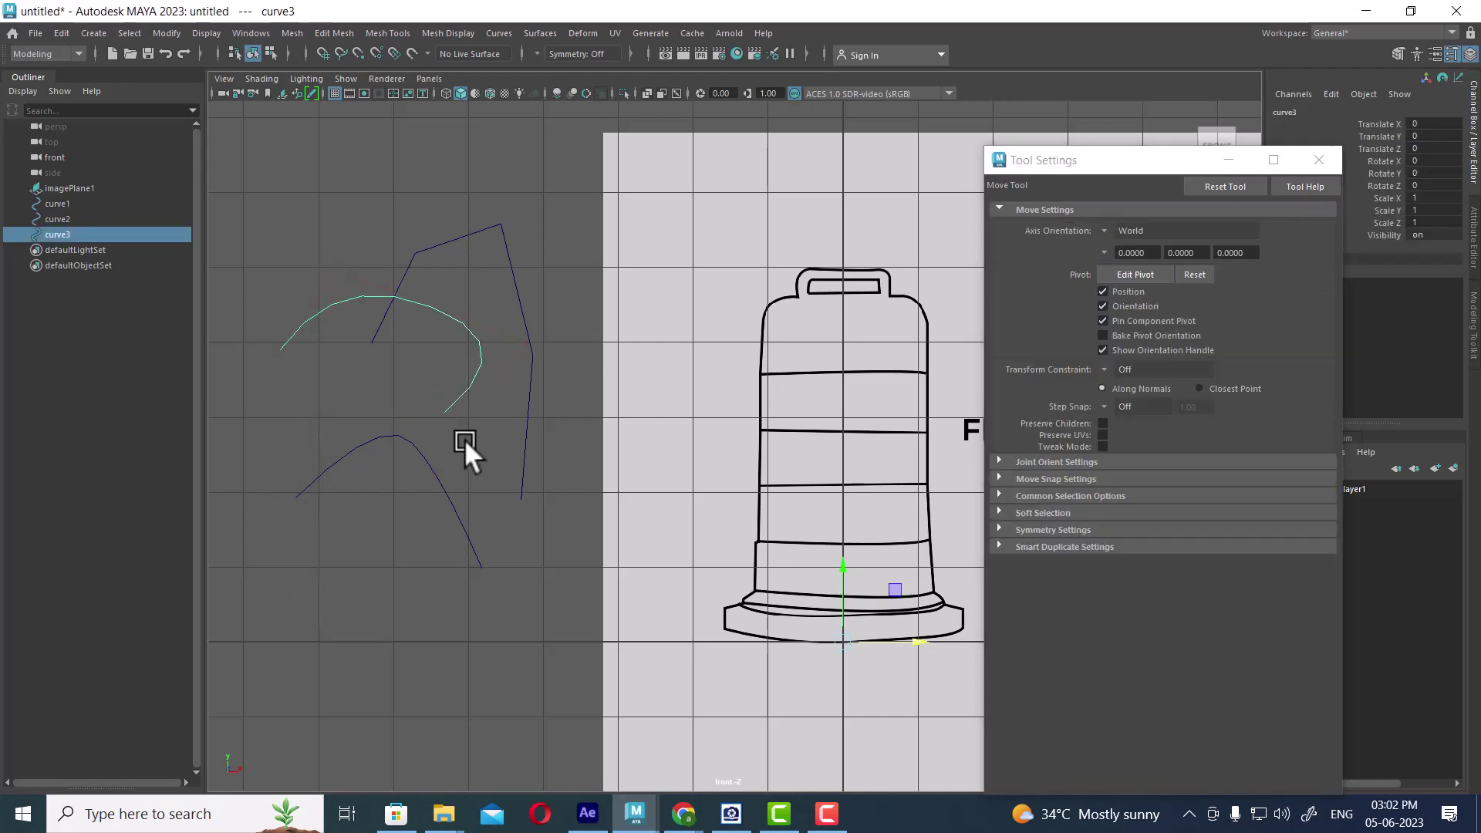
drag(514, 179, 377, 597)
key(Delete)
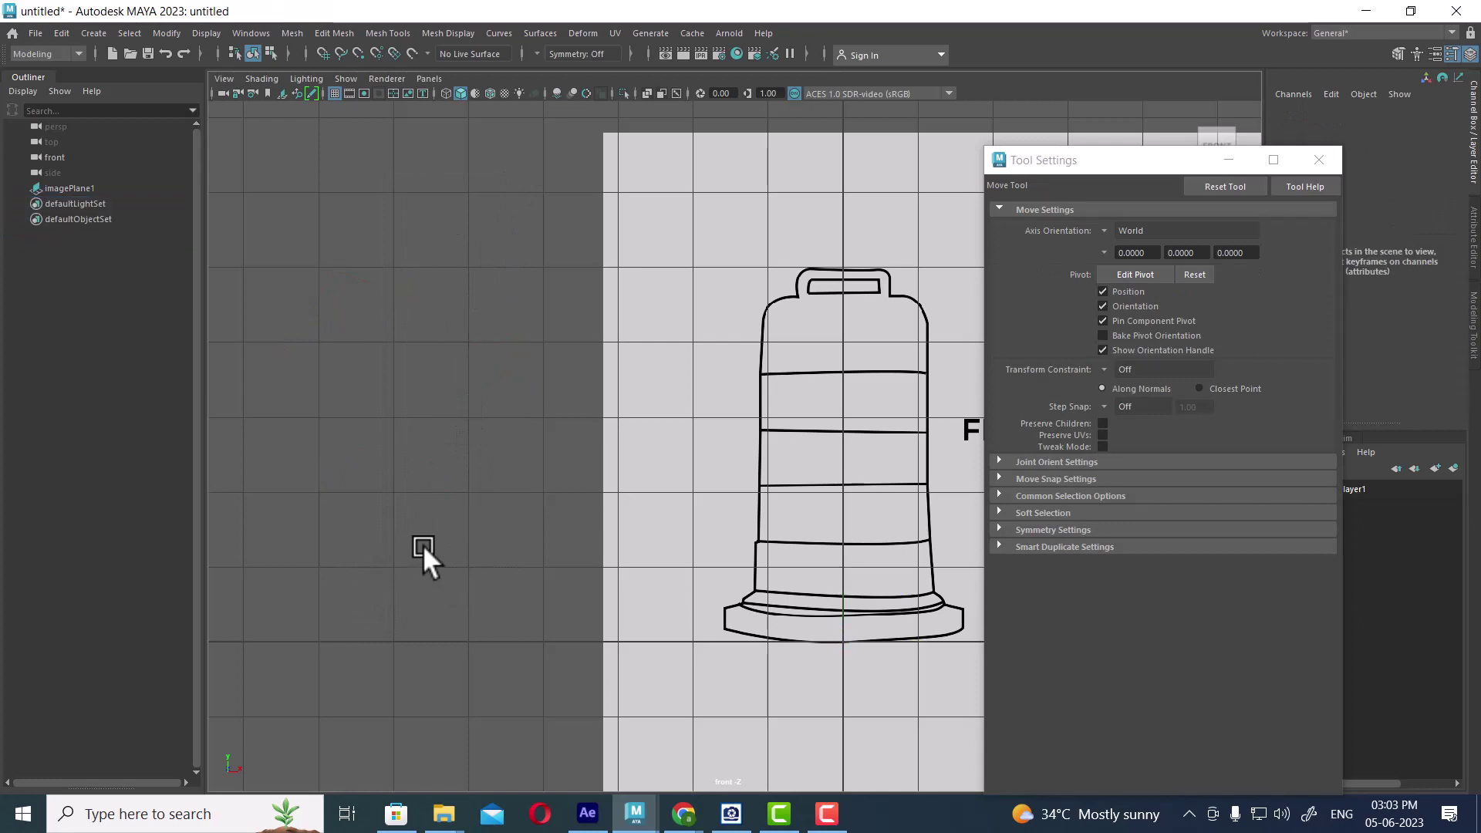
Reframe the barrel sketch and reselect the CV Curve Tool at 3 Cubic degree.
alt+middle_drag(850, 354, 475, 270)
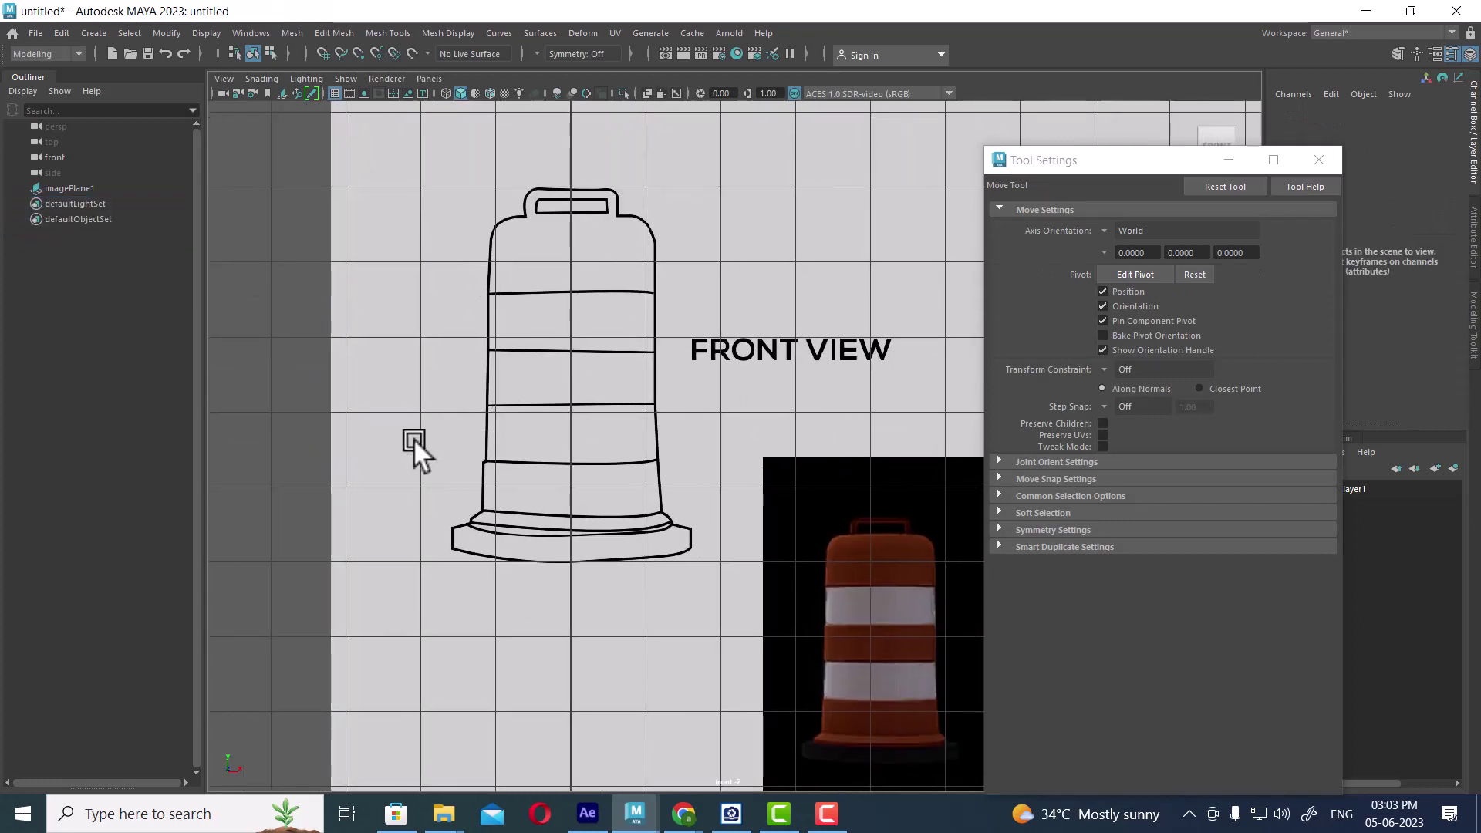
click(94, 33)
mouse_move(194, 153)
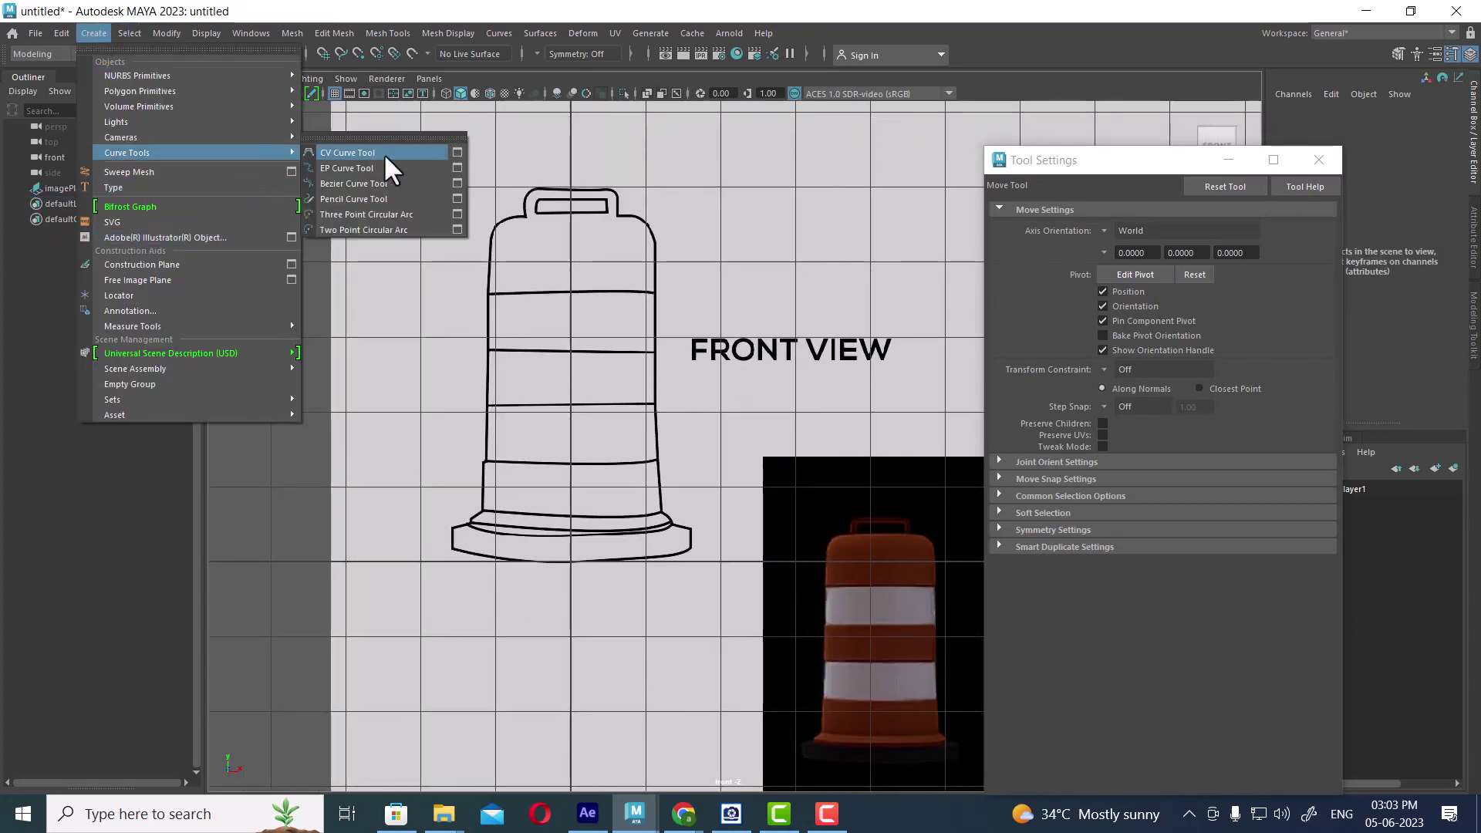
click(456, 152)
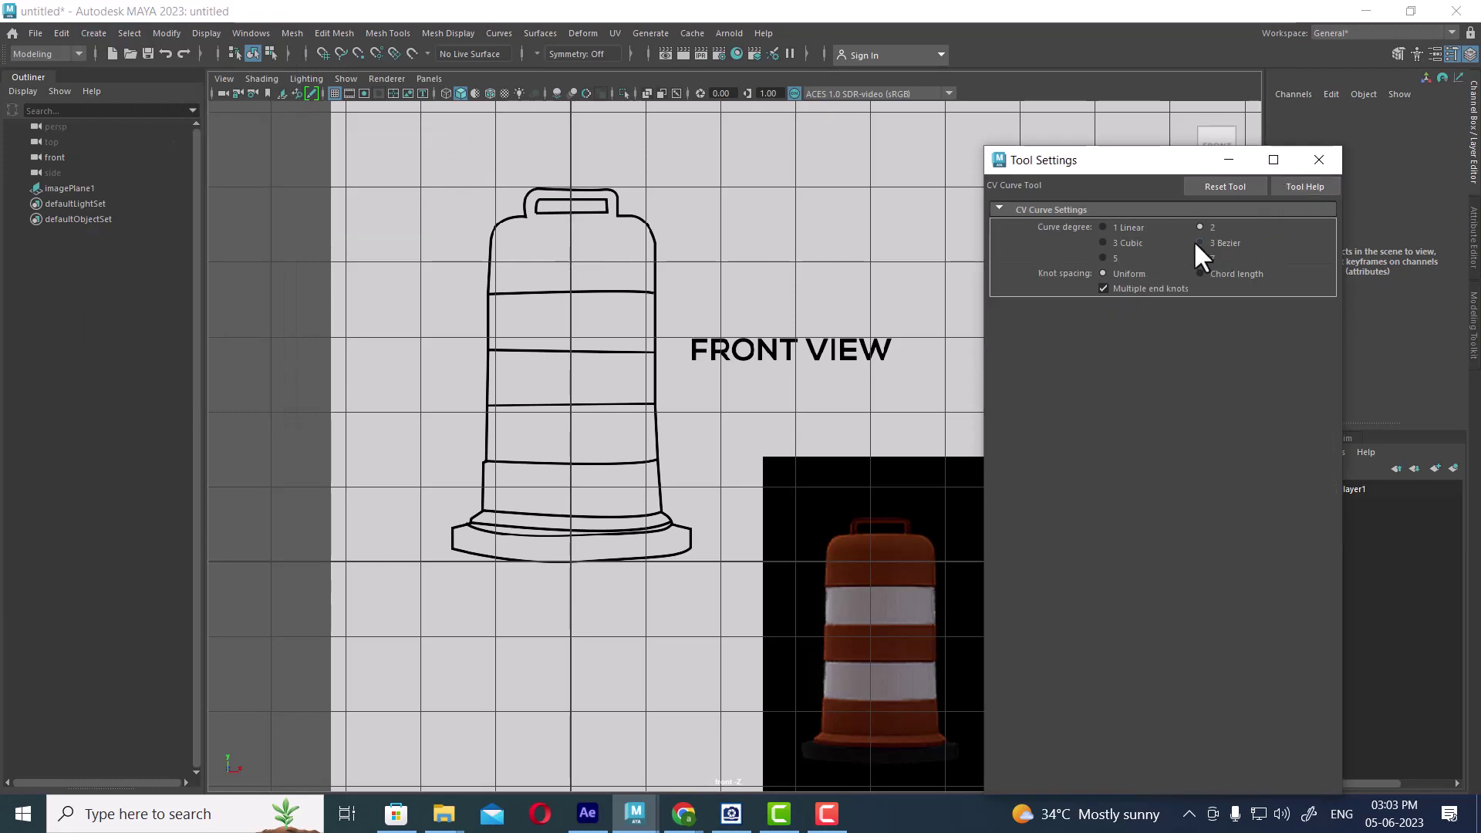
click(1320, 159)
scroll(668, 331, up, 1)
Start the cubic profile curve at the handle, tracing its lower edge and the rounded shoulder.
scroll(569, 308, up, 2)
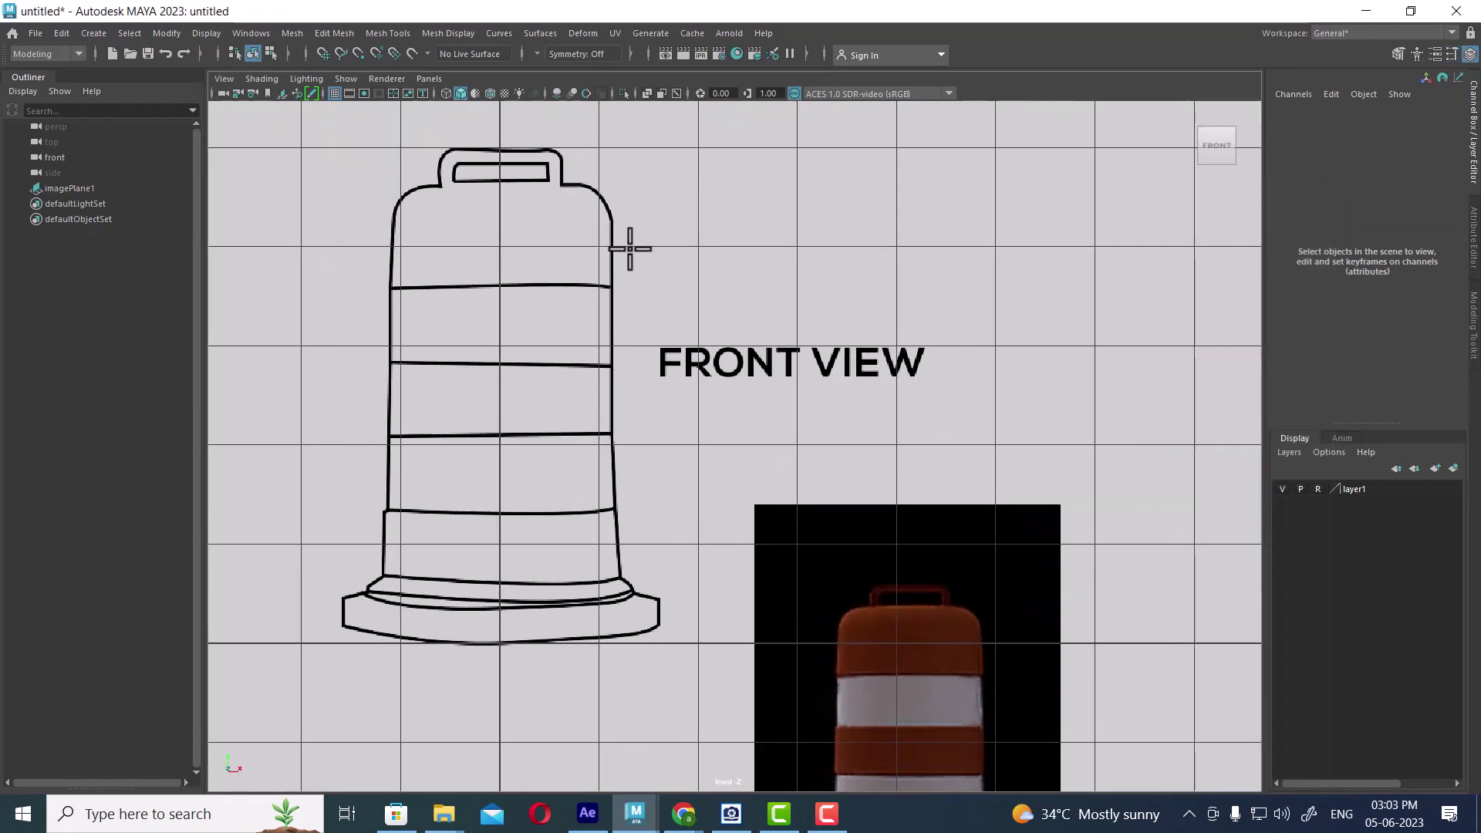
scroll(628, 241, up, 2)
scroll(536, 287, up, 1)
scroll(540, 309, up, 1)
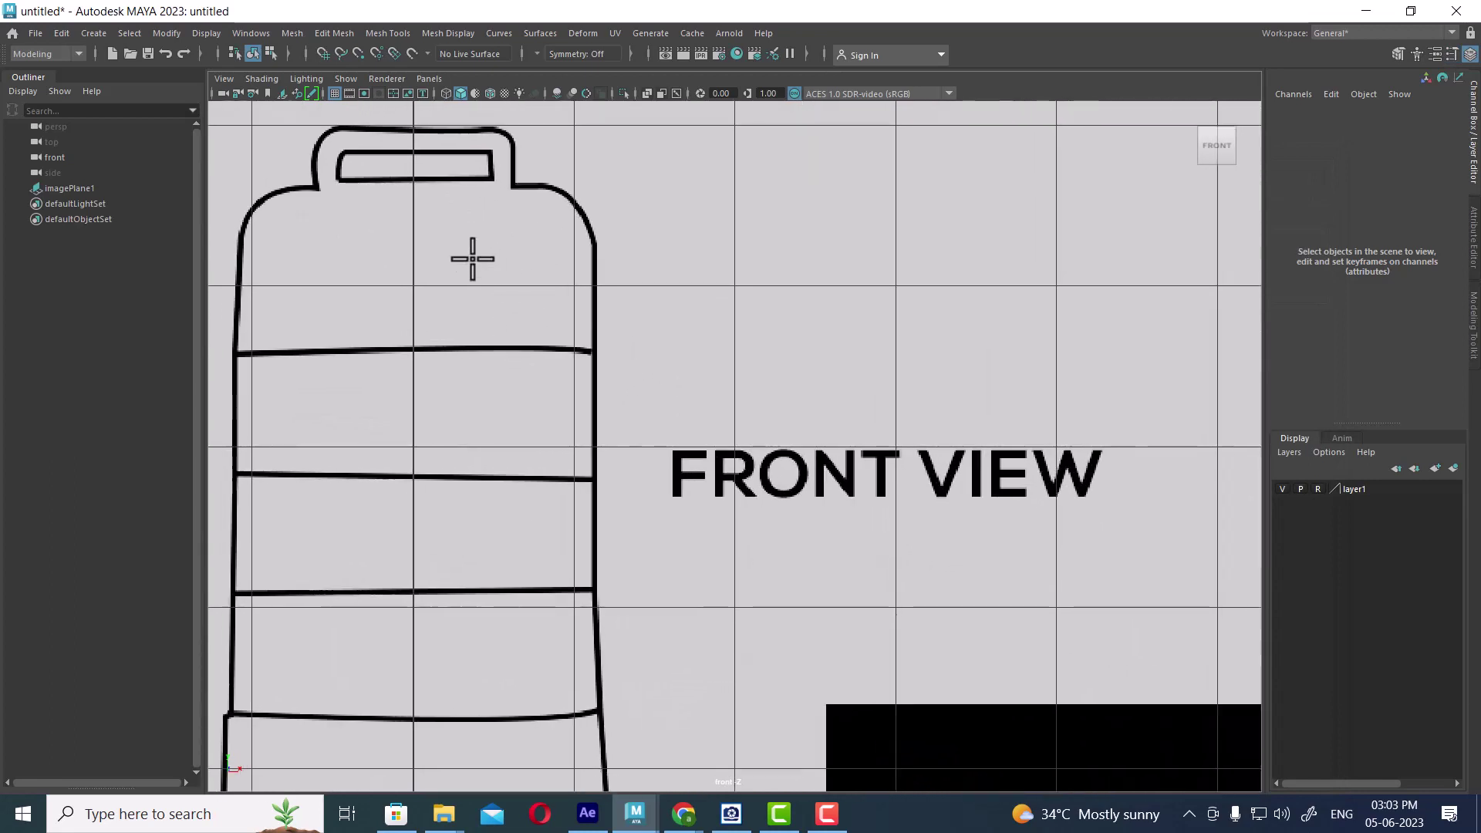
click(411, 178)
scroll(466, 179, up, 1)
alt+middle_drag(423, 149, 454, 272)
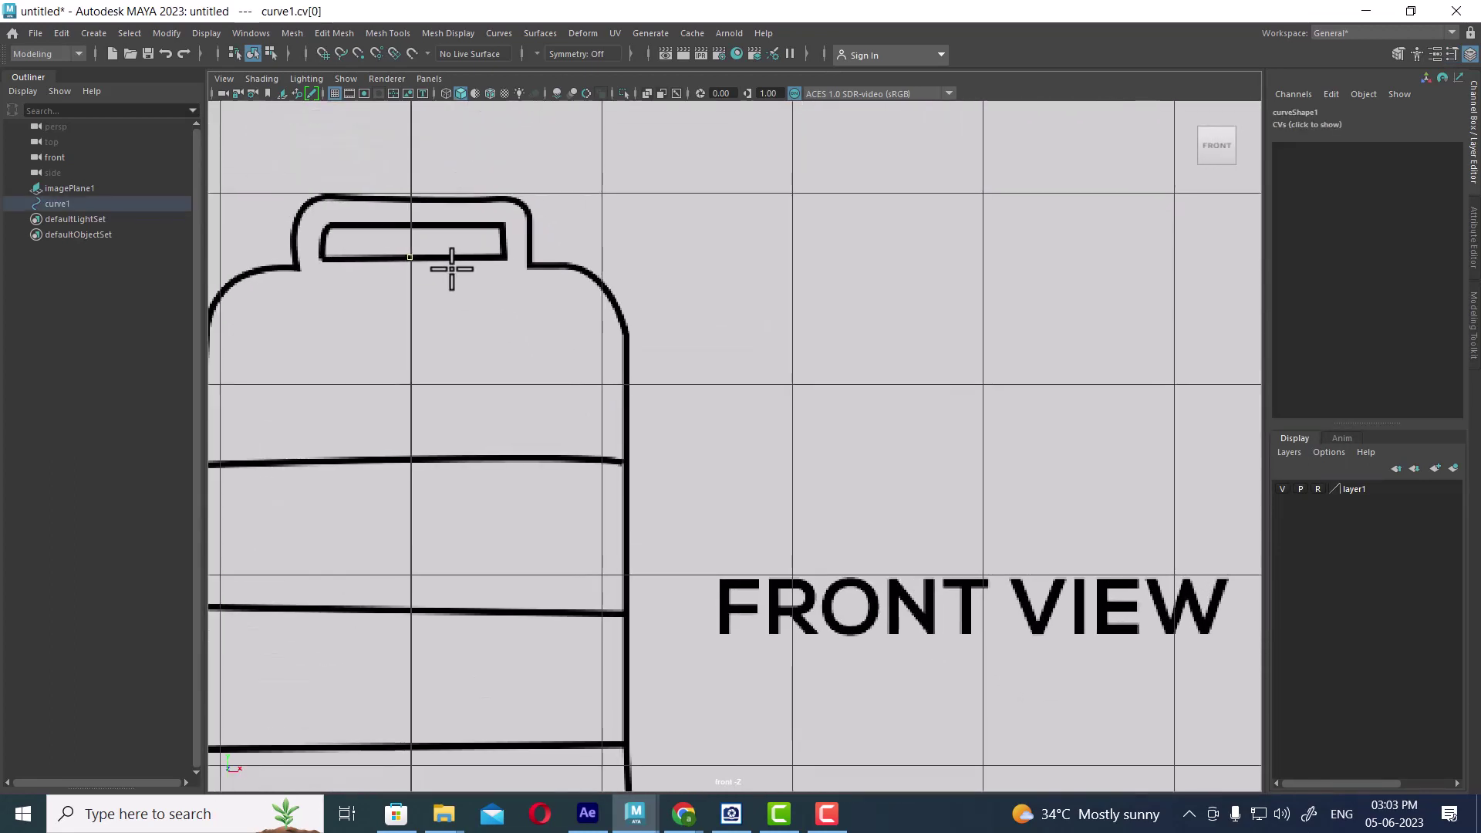
click(442, 257)
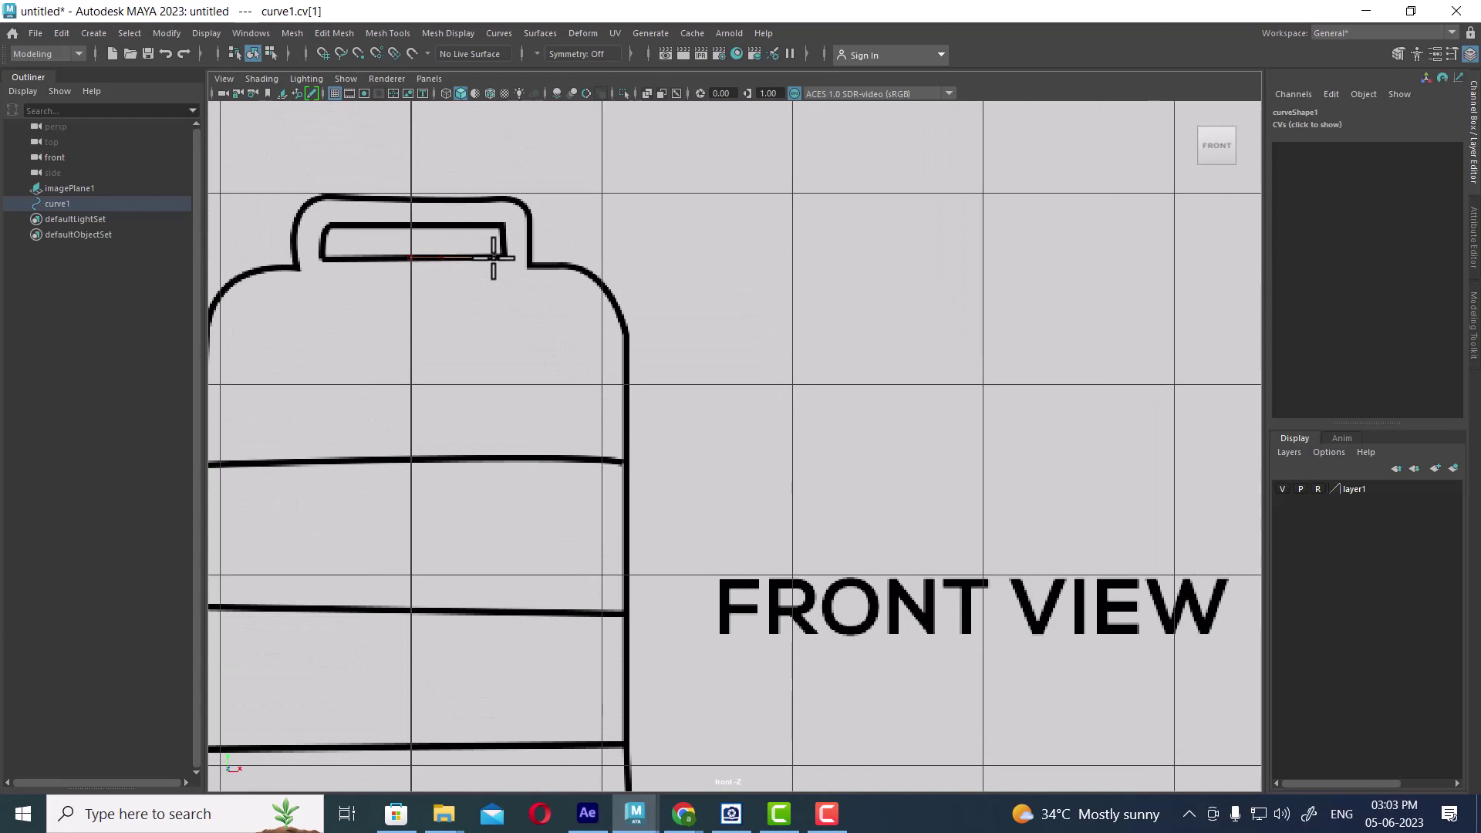
click(493, 258)
click(525, 259)
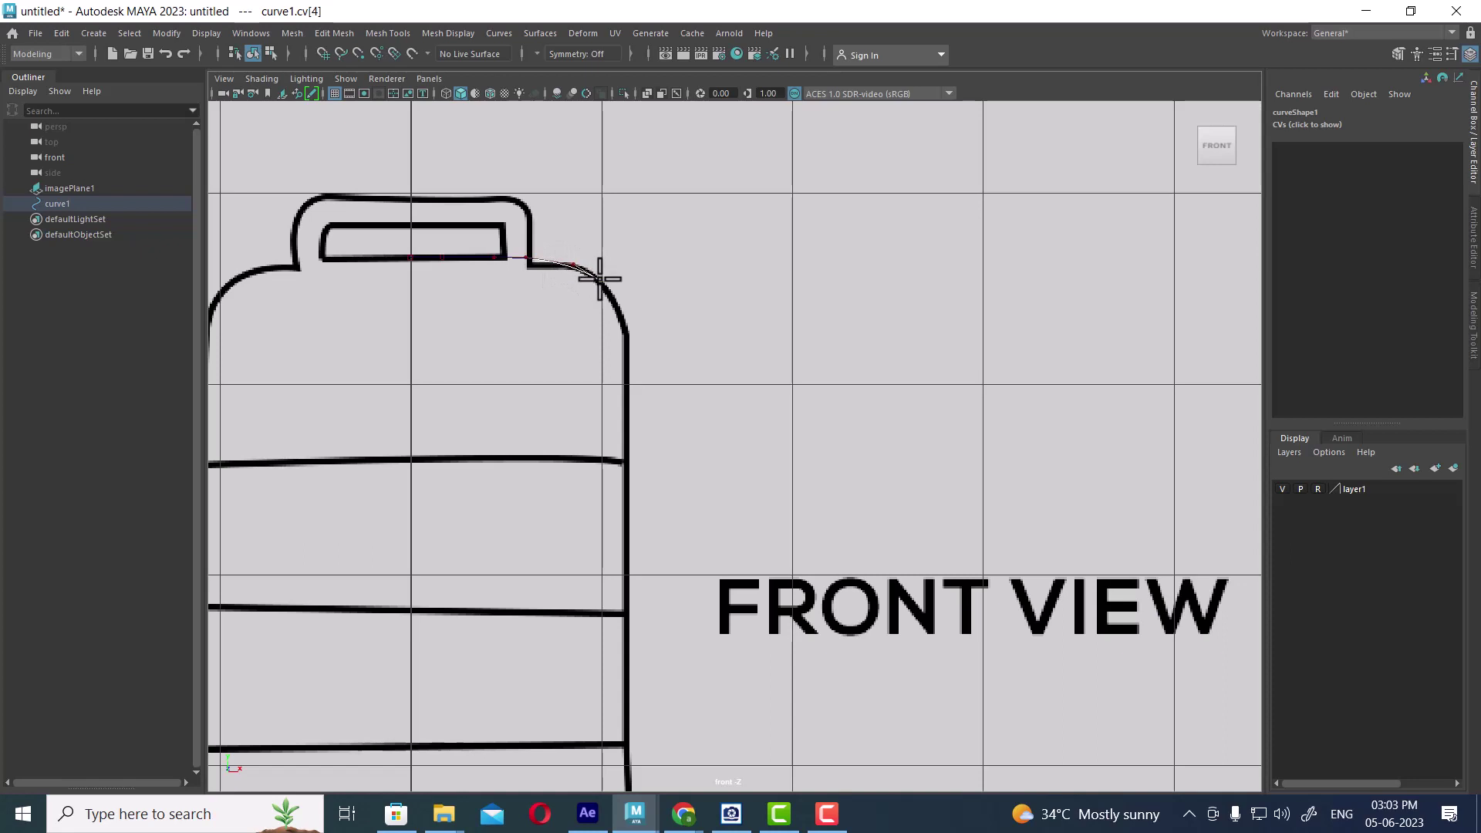
click(615, 304)
click(626, 328)
Continue the curve down the barrel's right edge, removing one misplaced CV.
alt+middle_drag(625, 347, 627, 279)
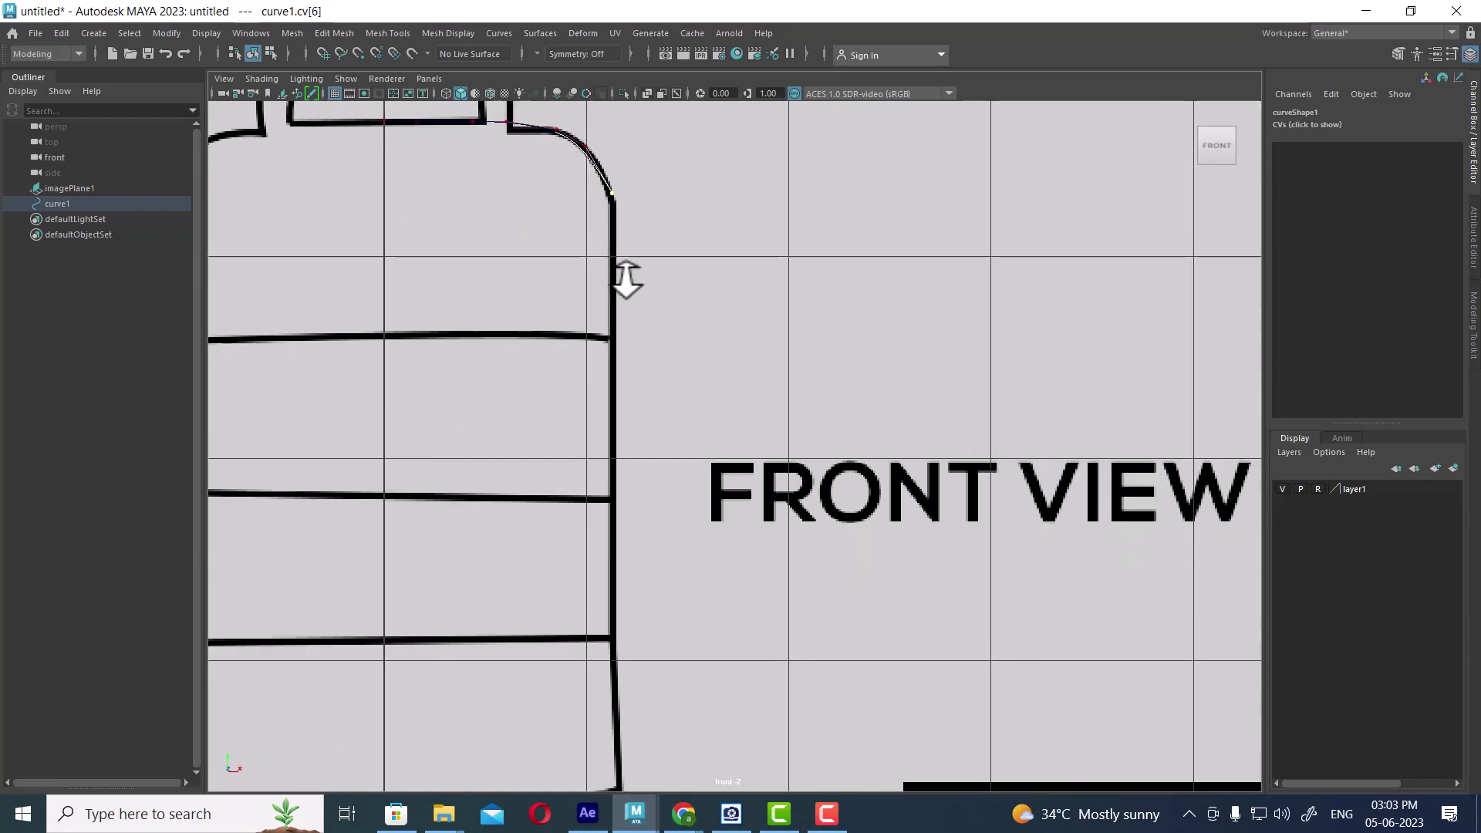
scroll(626, 279, down, 1)
alt+middle_drag(613, 219, 595, 314)
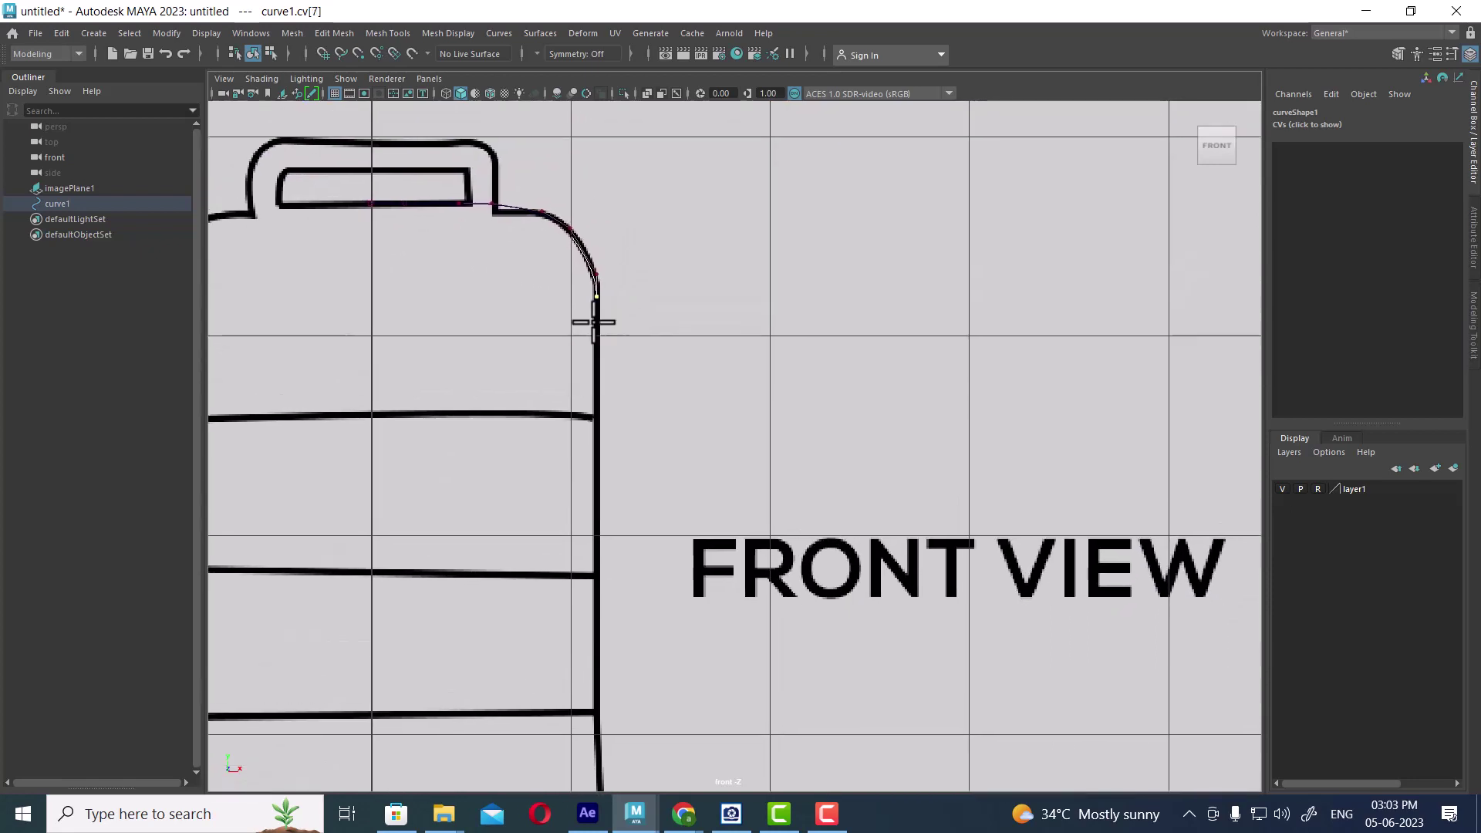
scroll(596, 314, up, 2)
scroll(625, 354, up, 2)
scroll(585, 301, up, 2)
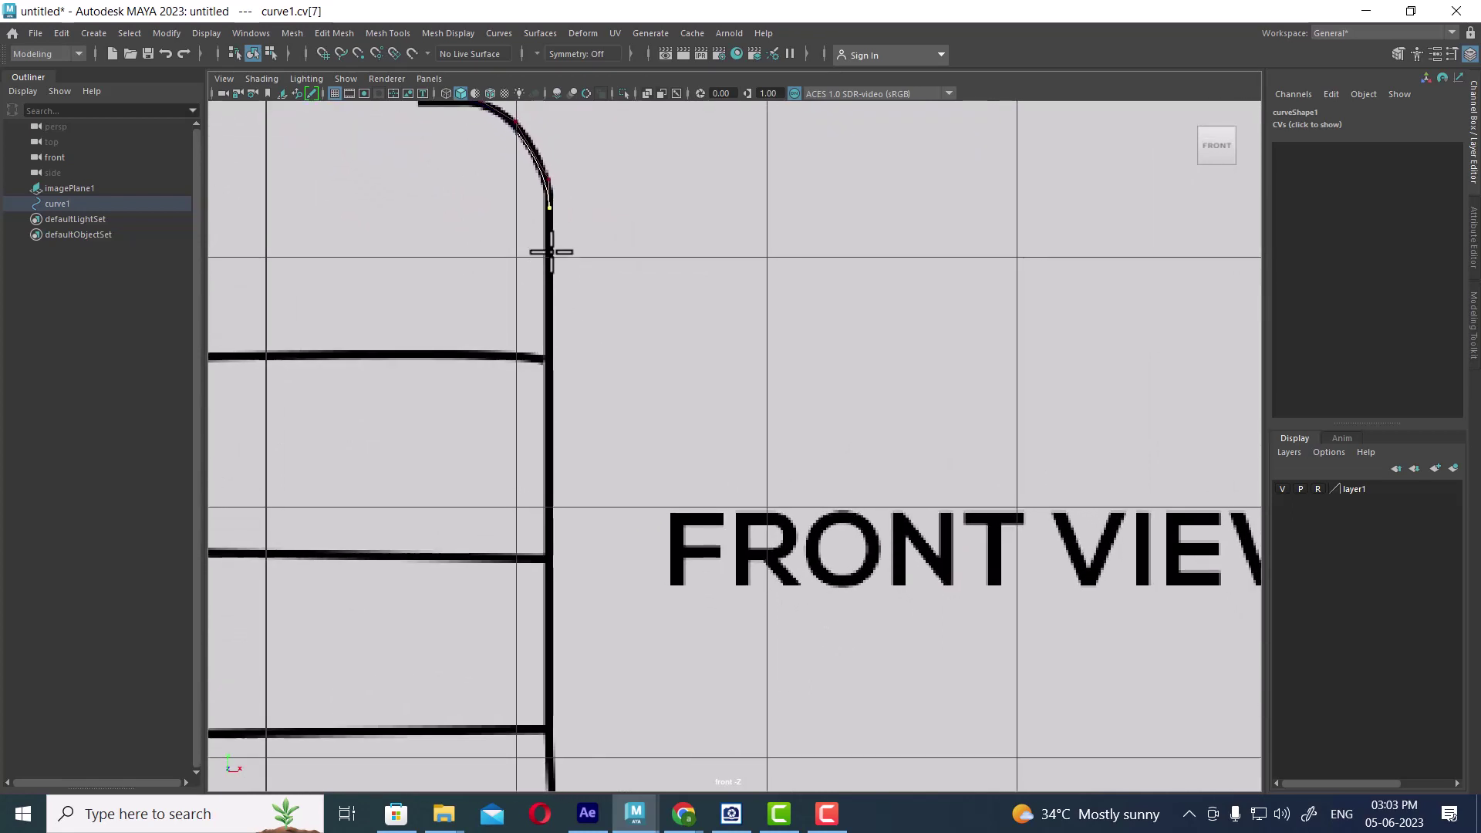
click(550, 258)
click(547, 309)
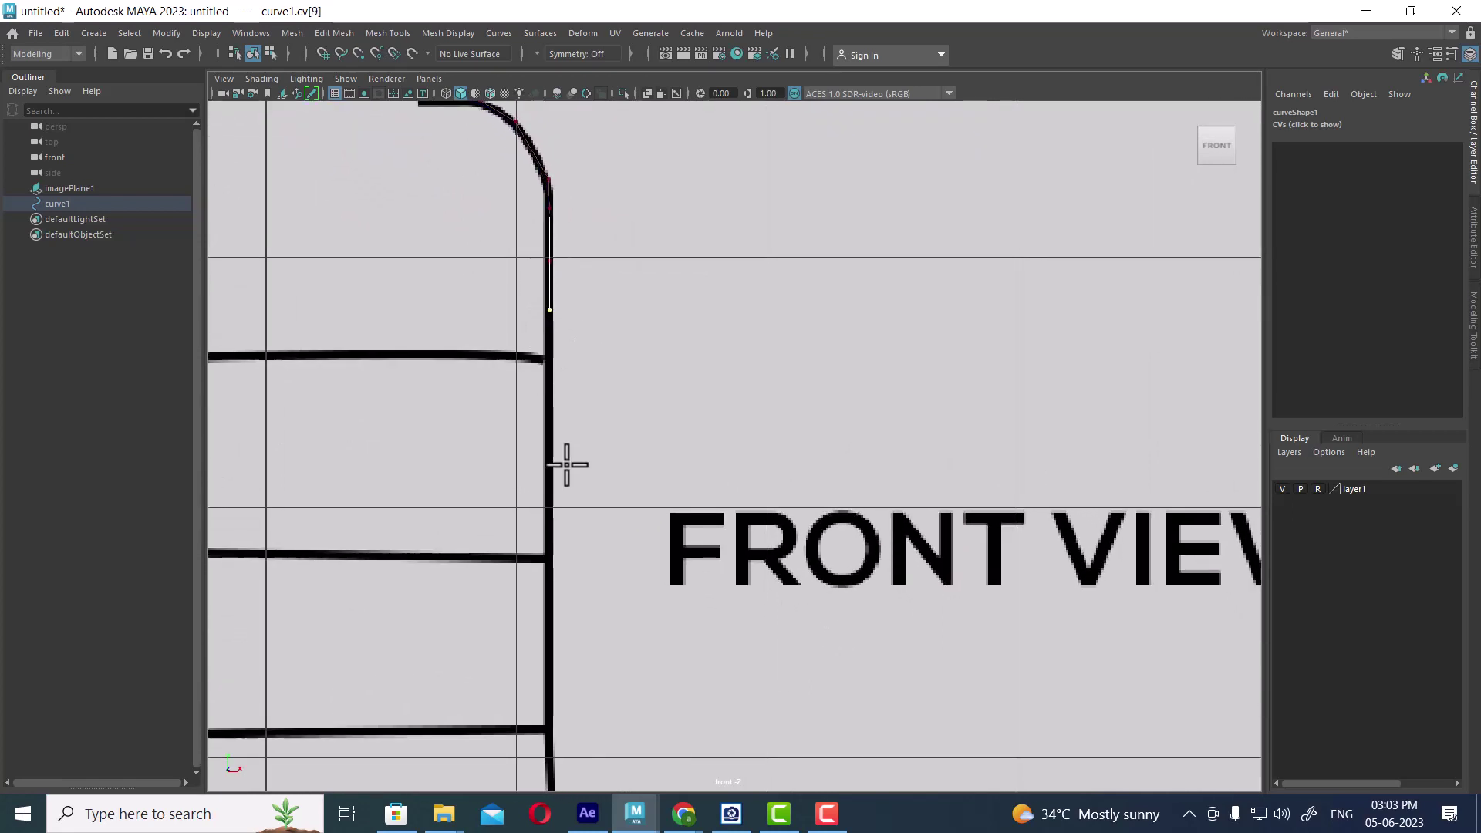
alt+middle_drag(566, 463, 598, 264)
scroll(602, 248, up, 1)
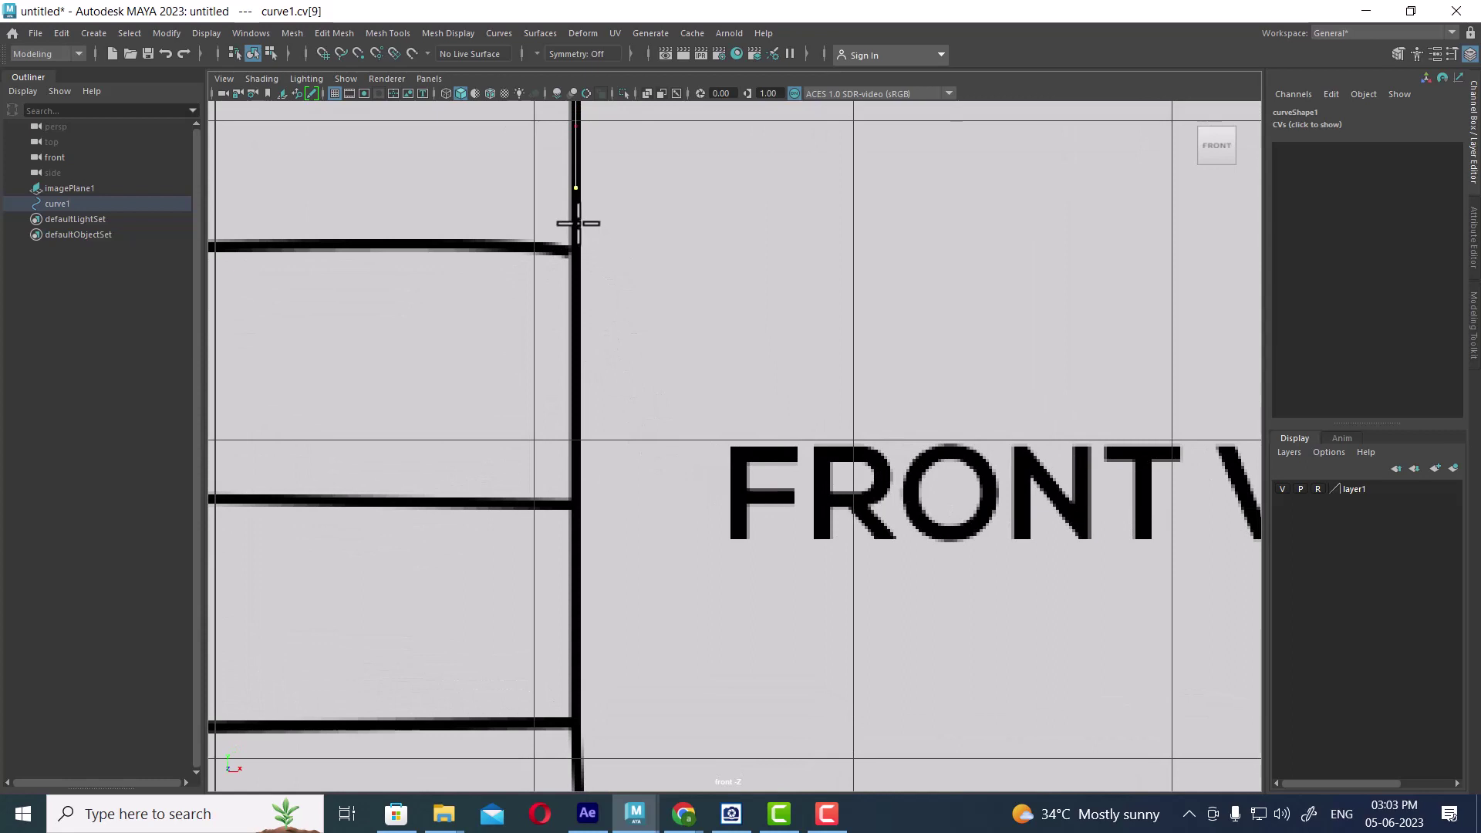
click(577, 223)
click(578, 256)
scroll(579, 255, up, 1)
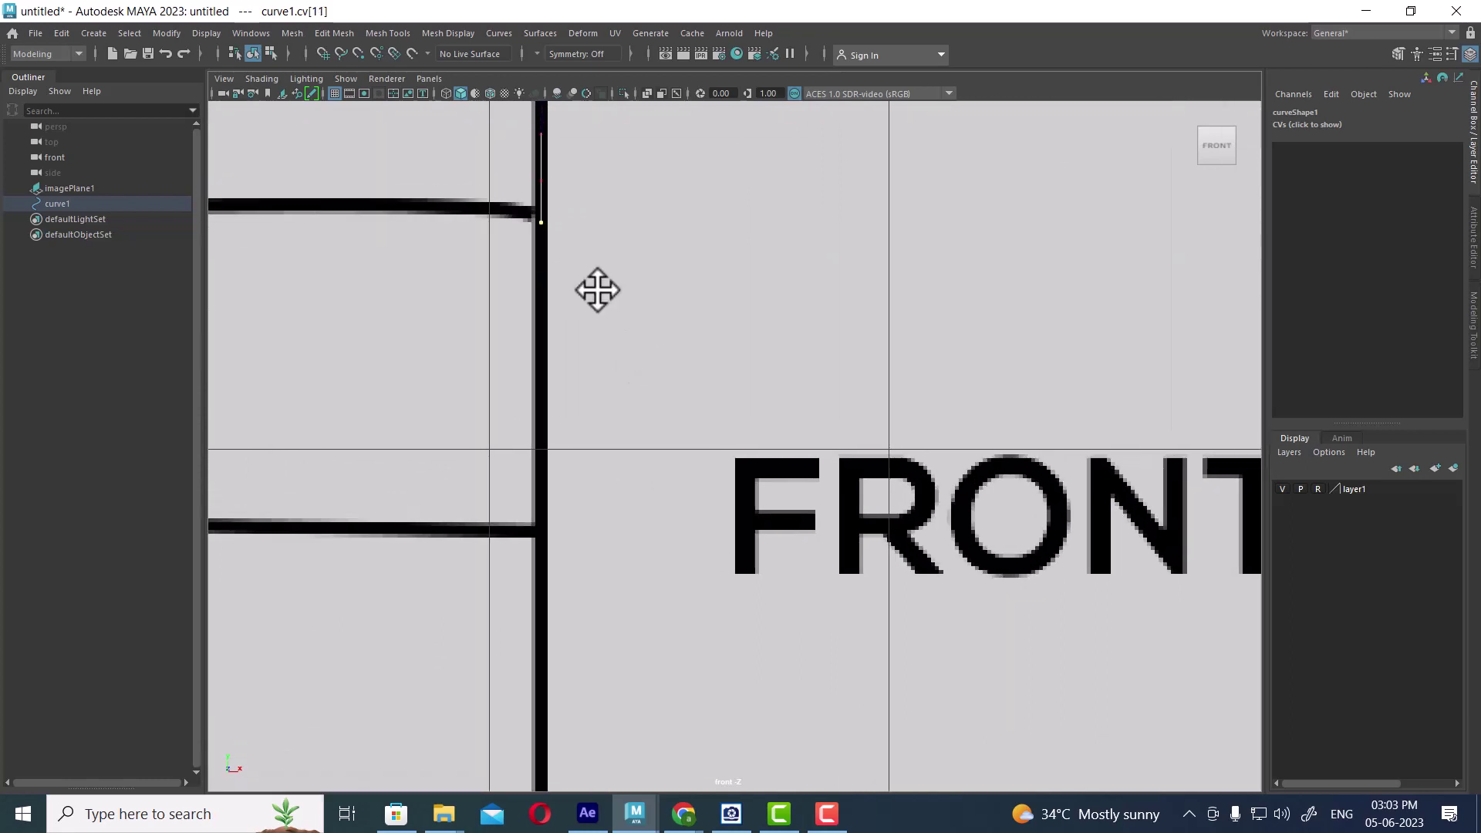
alt+middle_drag(594, 291, 587, 361)
key(BackSpace)
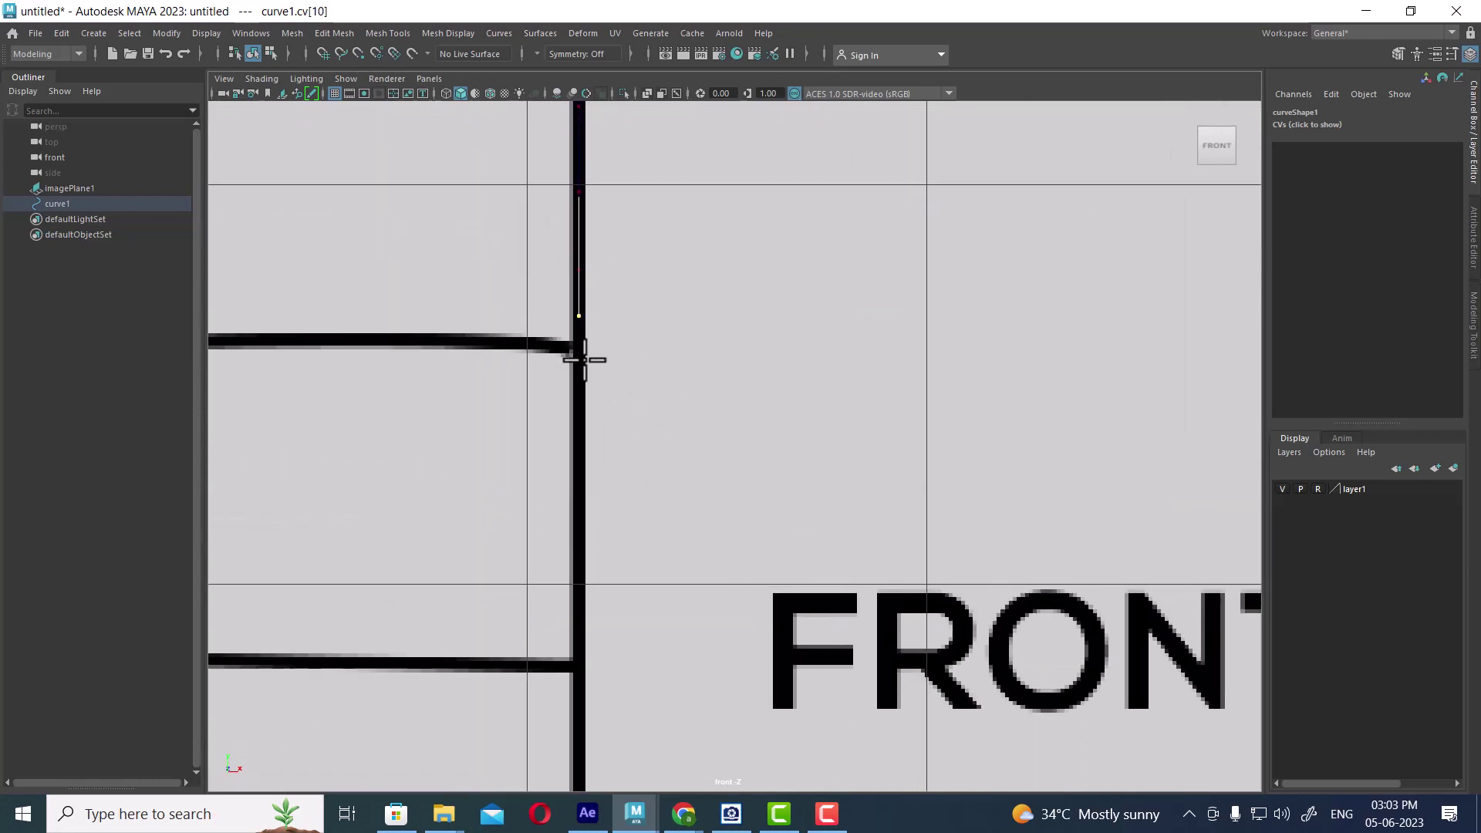
click(578, 346)
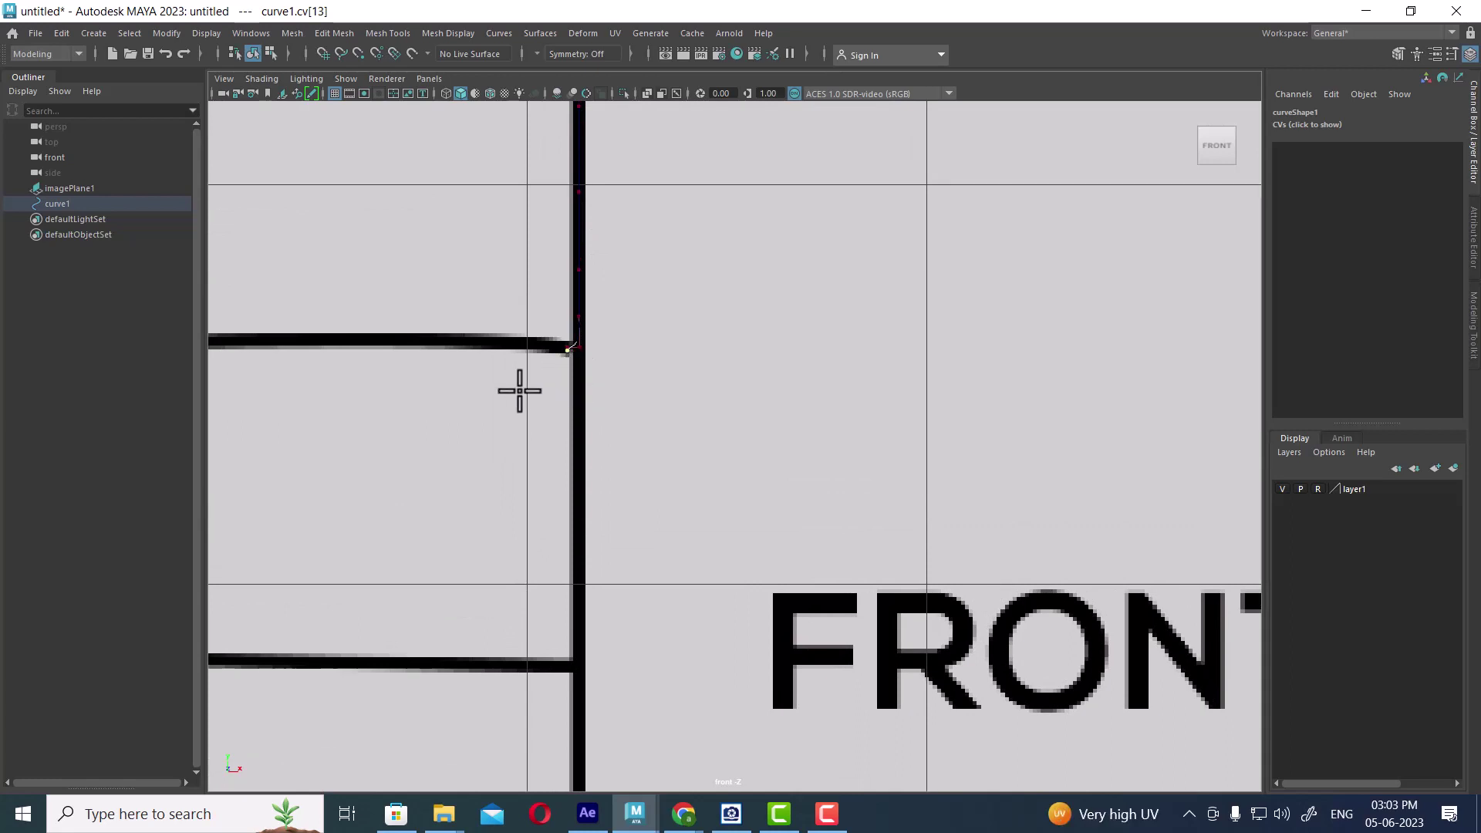
Extend the curve further down the right edge to the band corner.
alt+middle_drag(520, 391, 456, 298)
click(511, 407)
click(505, 404)
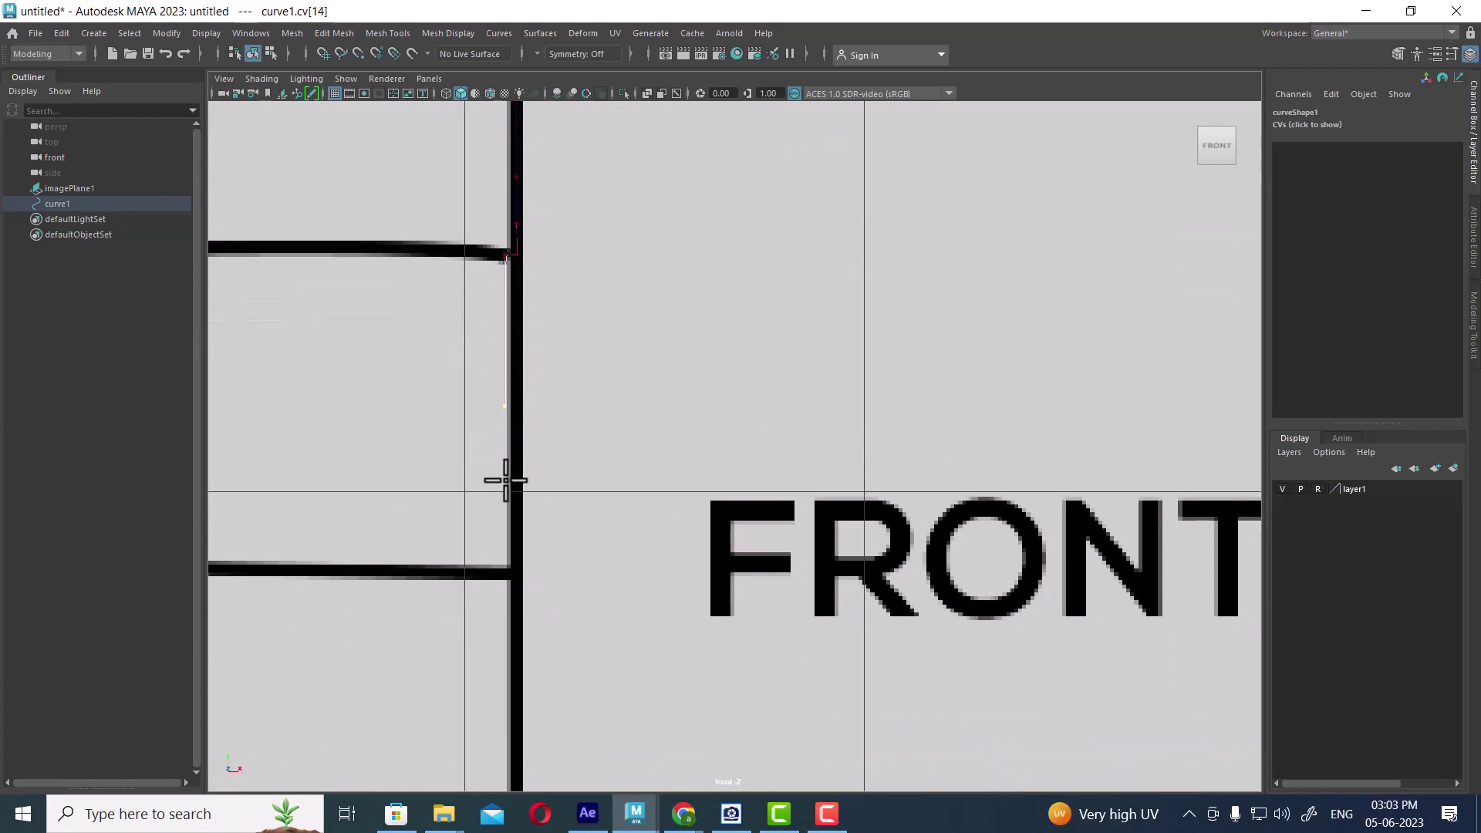
click(505, 524)
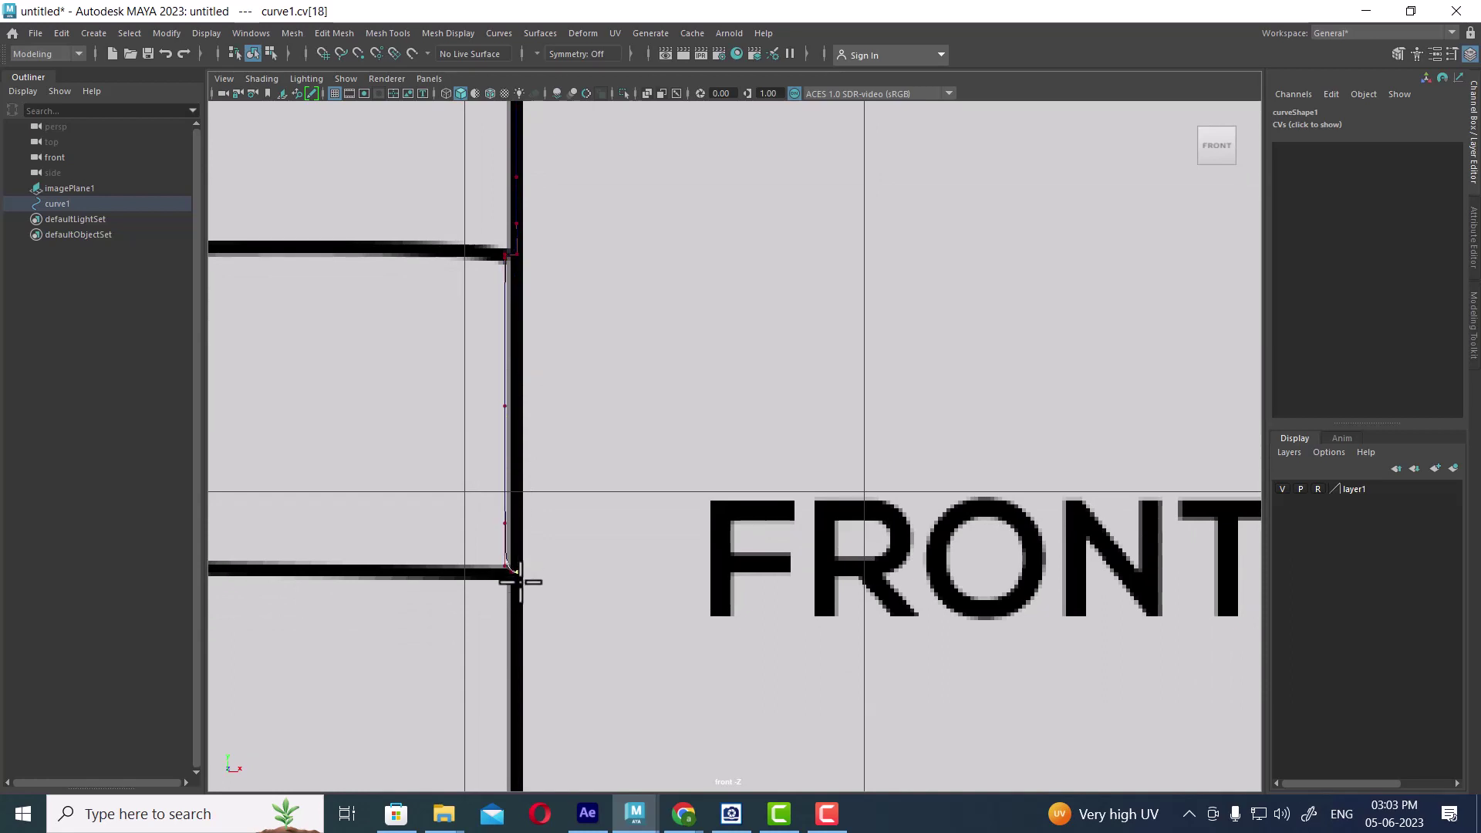
alt+middle_drag(519, 581, 530, 480)
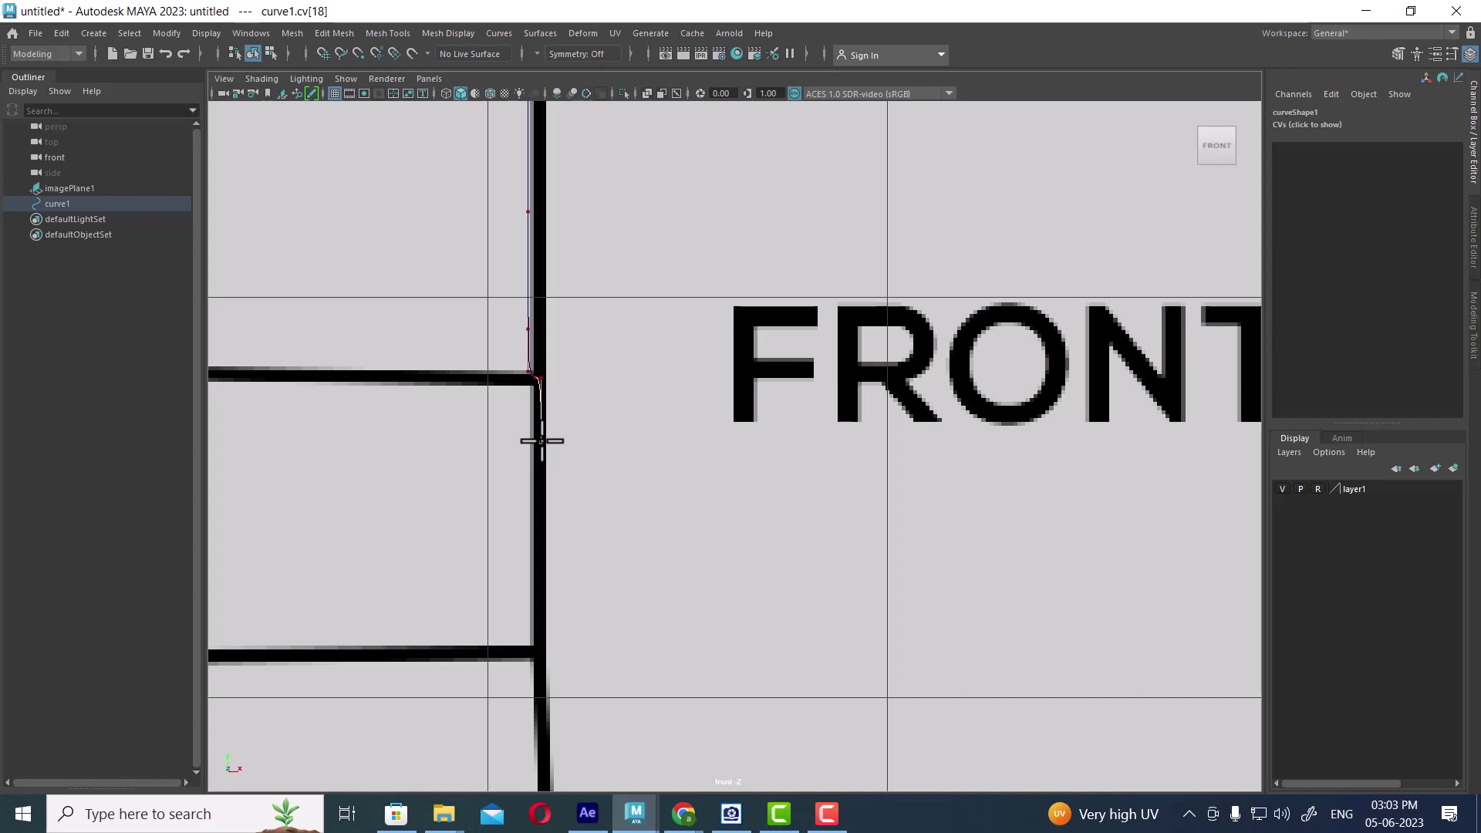
click(540, 538)
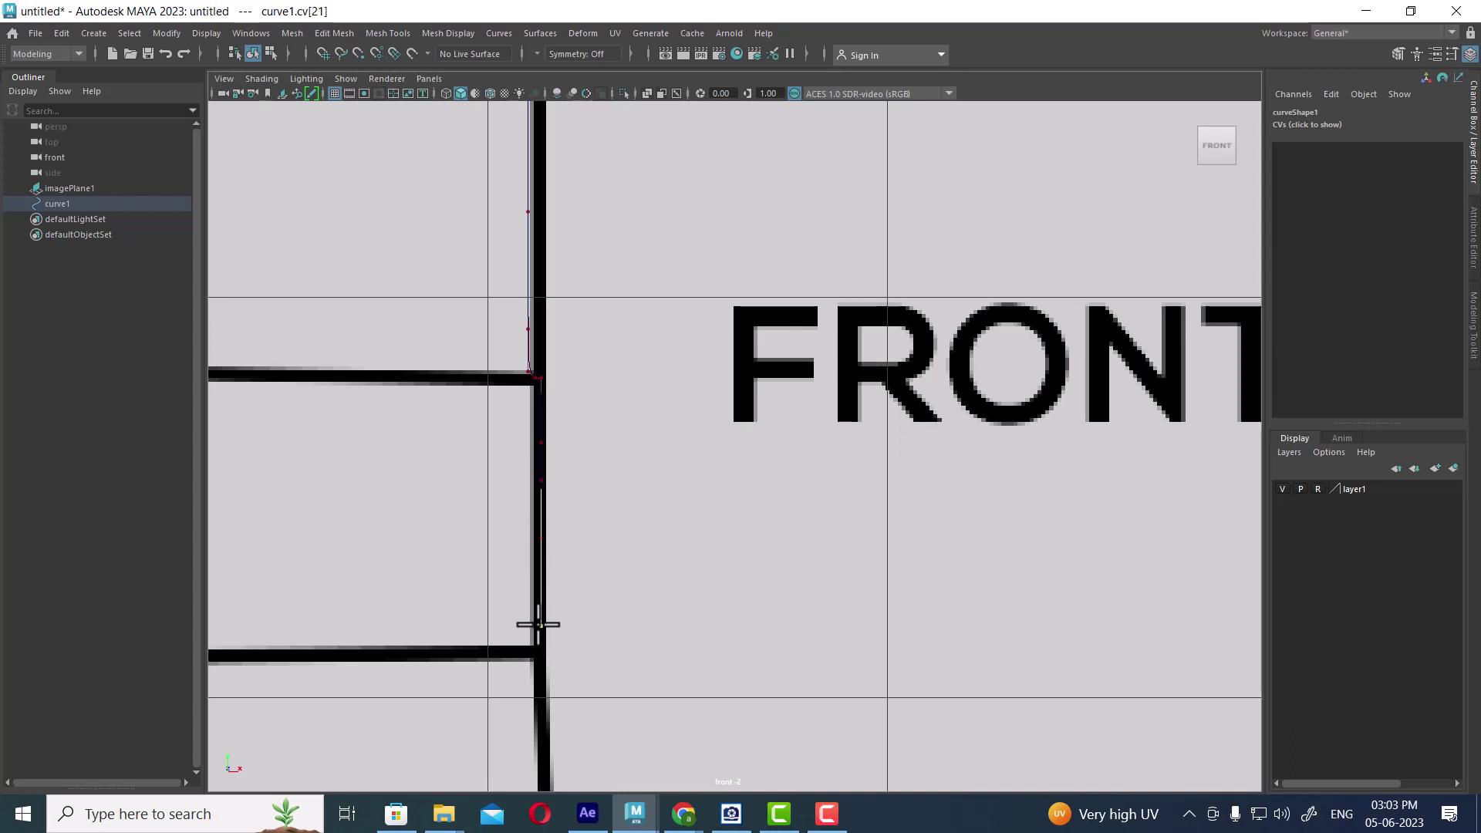
click(538, 624)
click(529, 655)
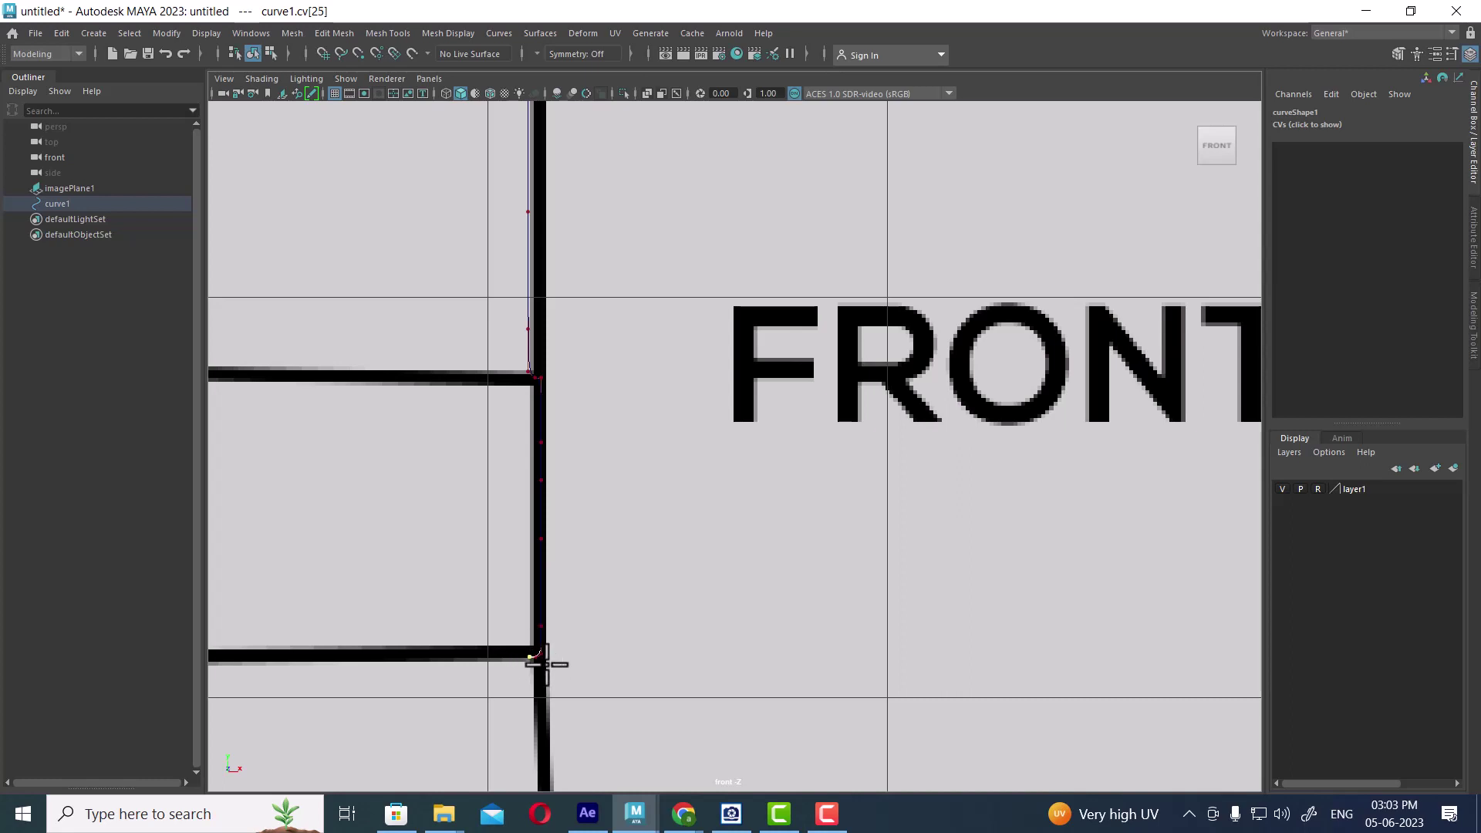
alt+middle_drag(546, 661, 545, 473)
Place CVs down the barrel's right side edge.
click(531, 474)
click(534, 573)
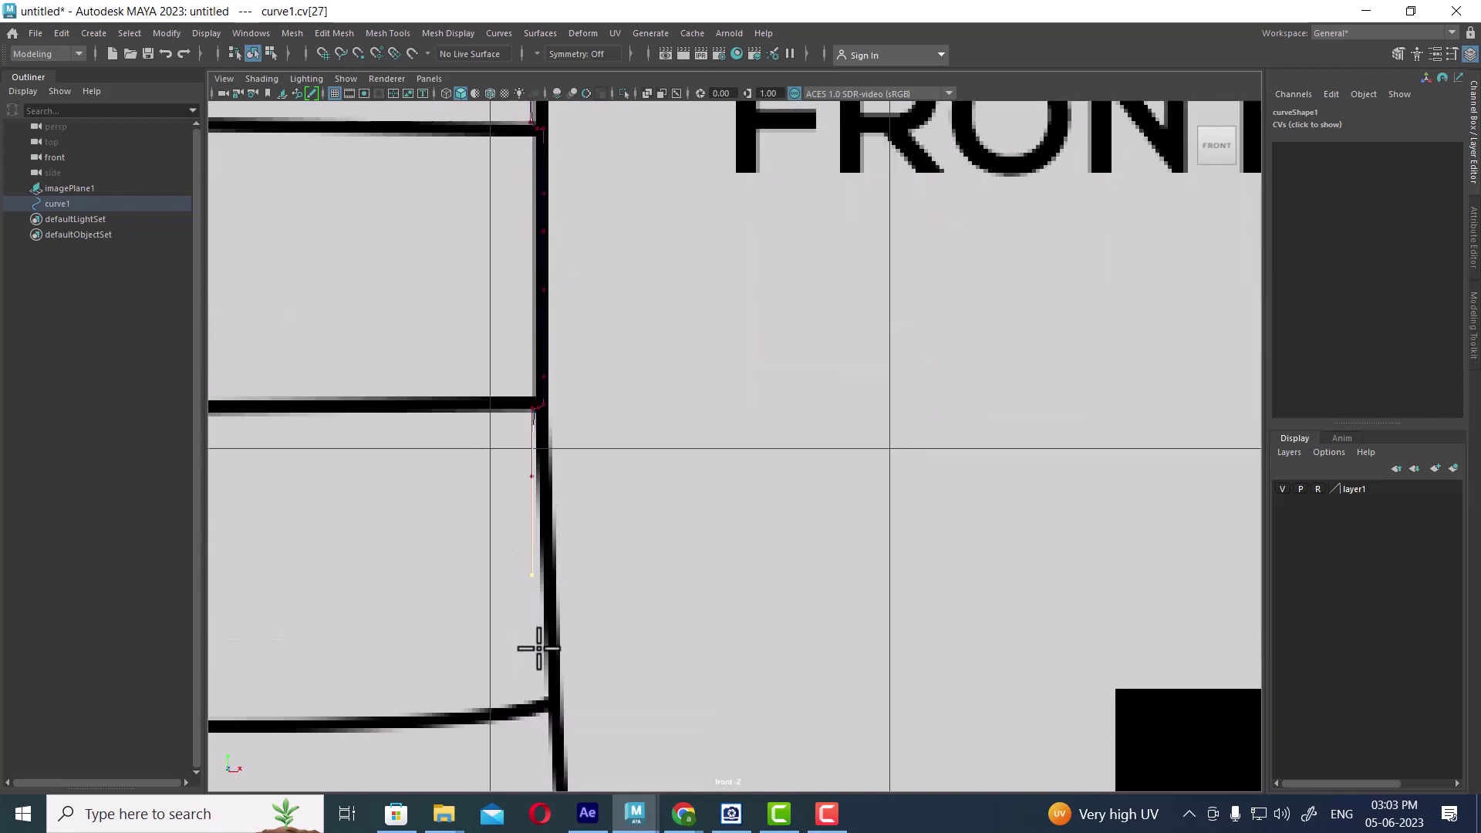
click(534, 686)
alt+middle_drag(558, 664, 550, 494)
scroll(518, 547, up, 1)
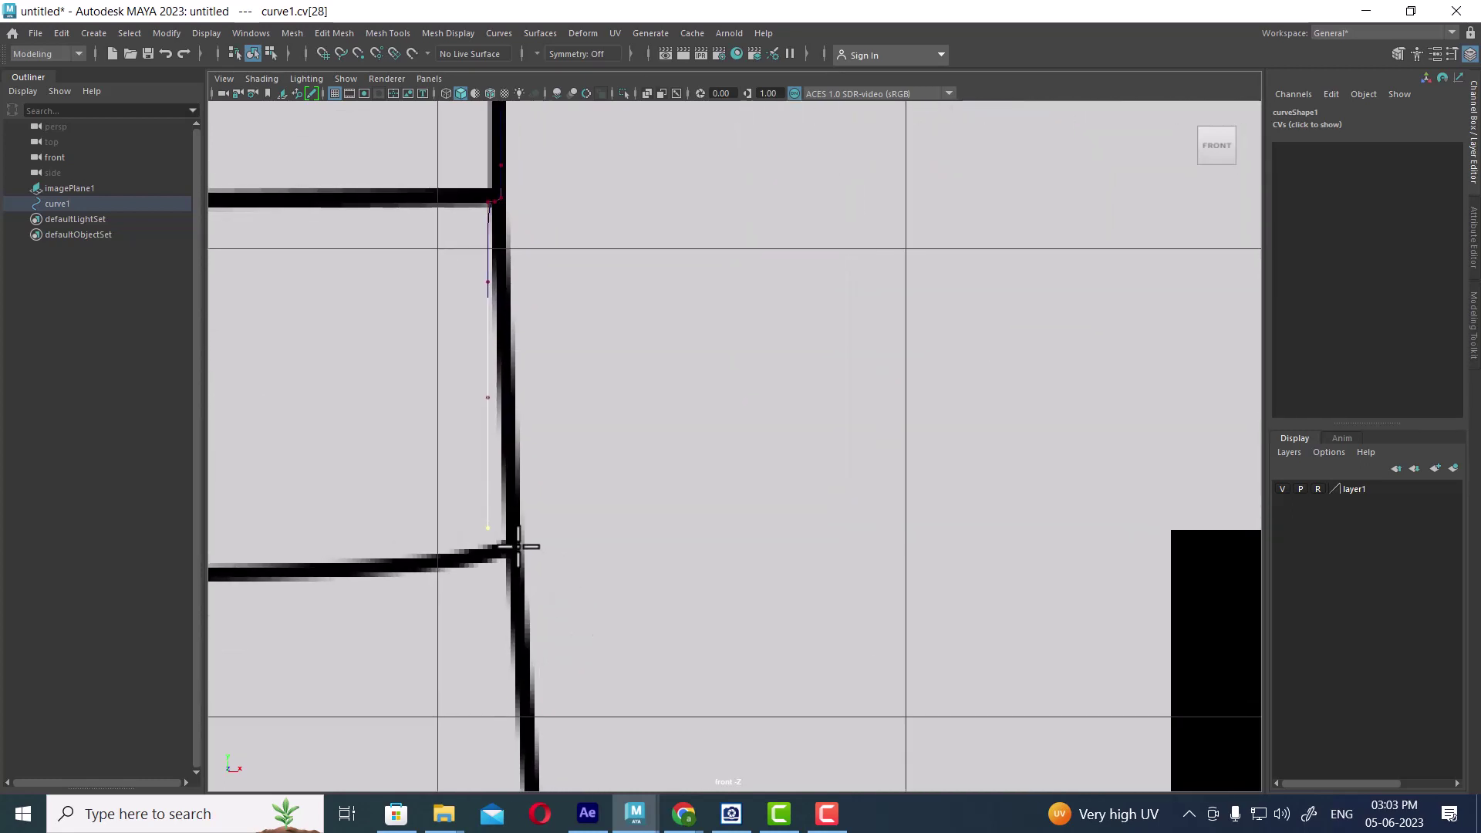
Add CVs at the outward band corner and base top, nudging the last CV onto the edge.
click(506, 536)
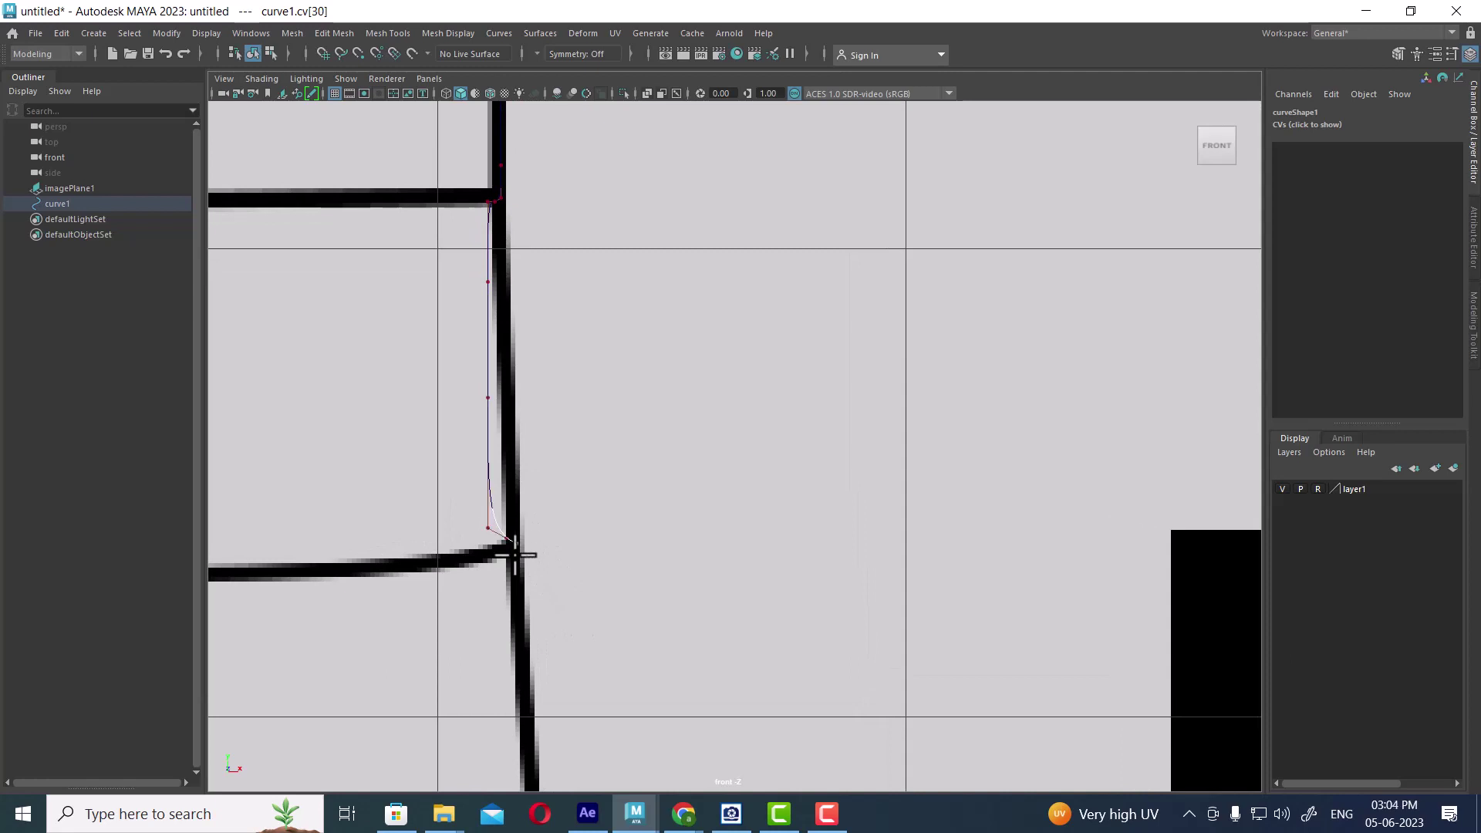
click(516, 555)
alt+middle_drag(515, 555, 530, 261)
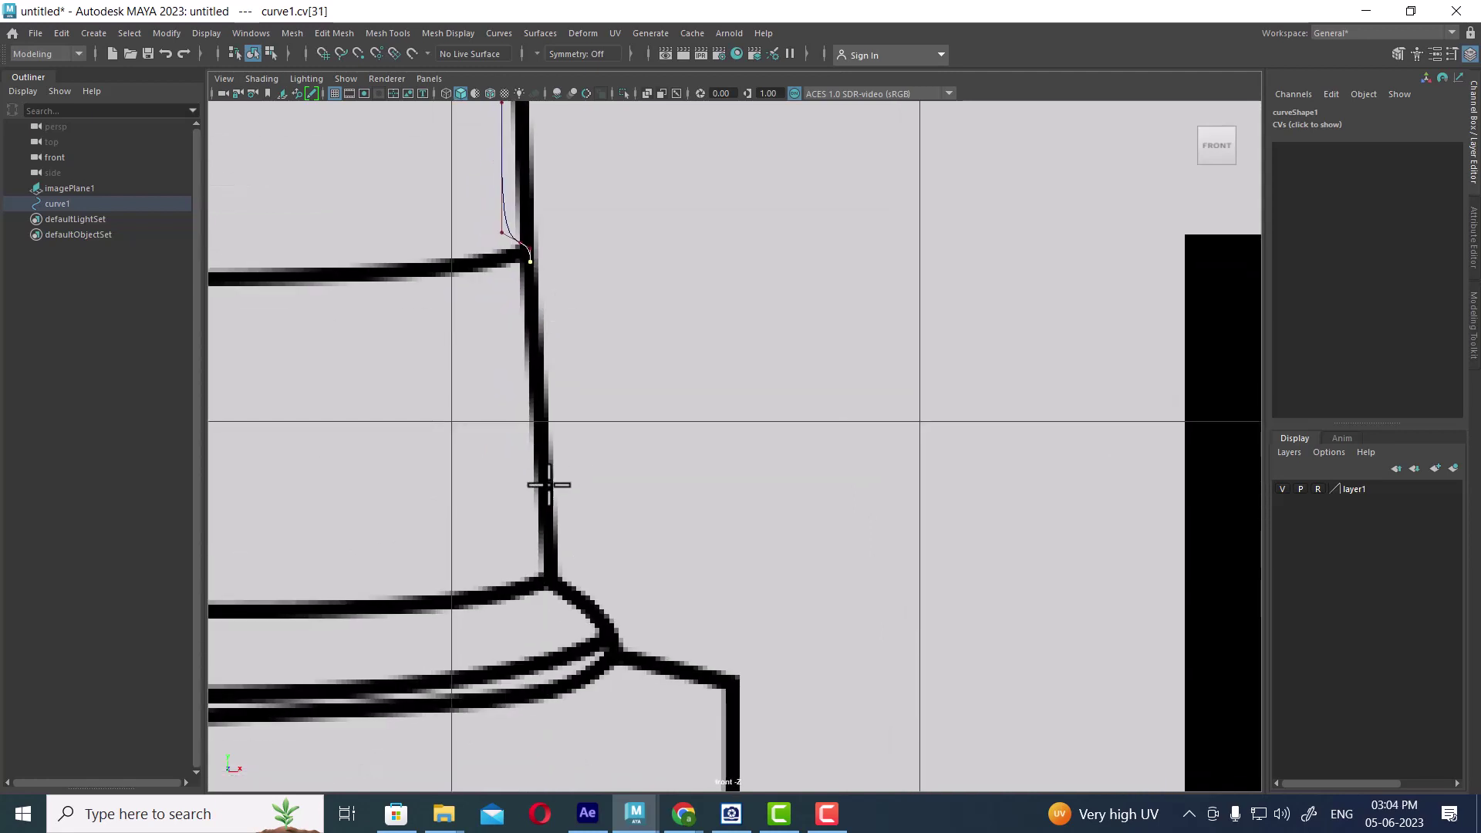
click(546, 541)
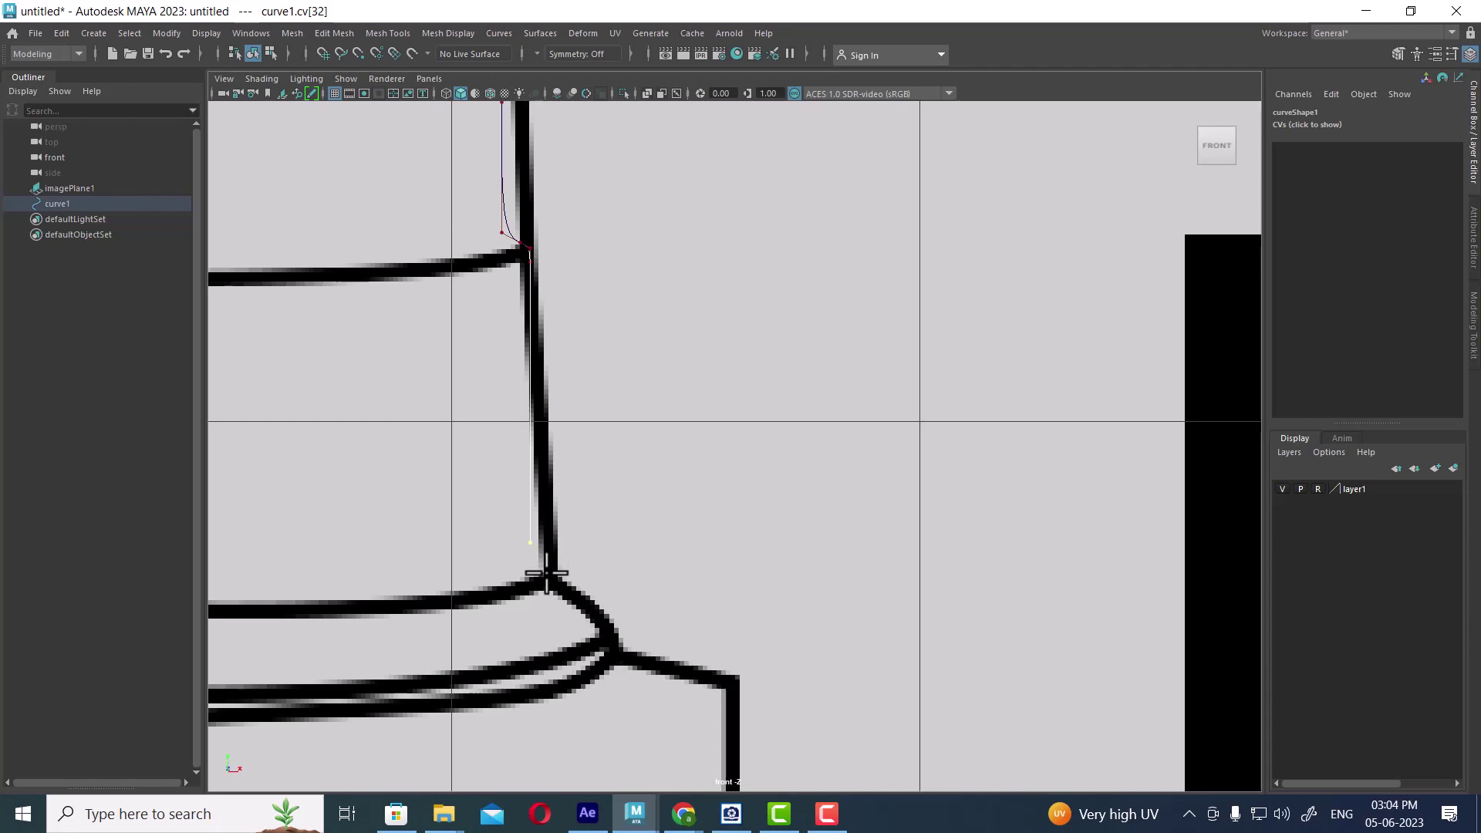
middle_click(545, 500)
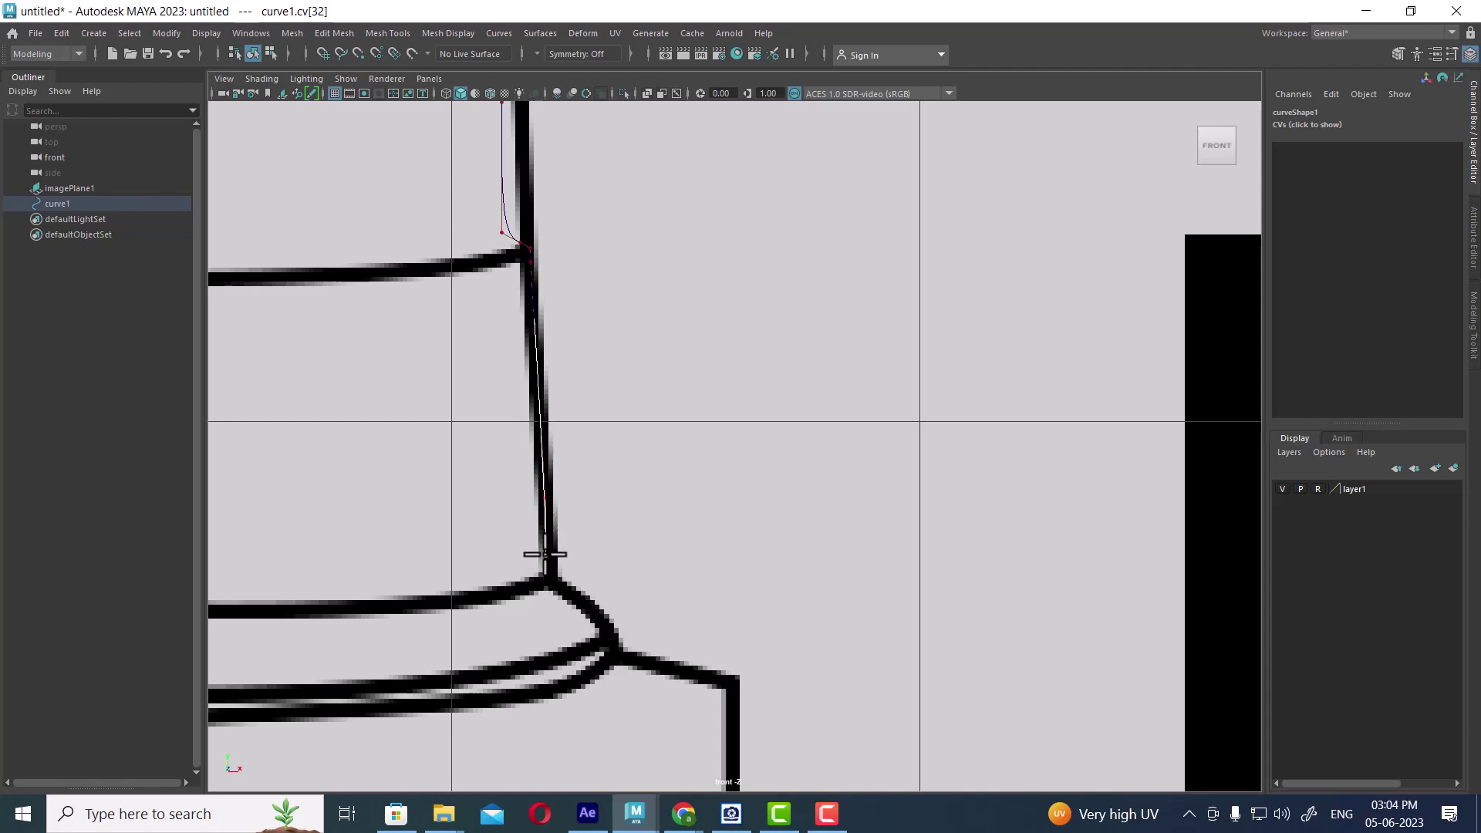
scroll(556, 602, up, 2)
Add CVs at the side-to-base junction and along the base's curved rim.
click(510, 580)
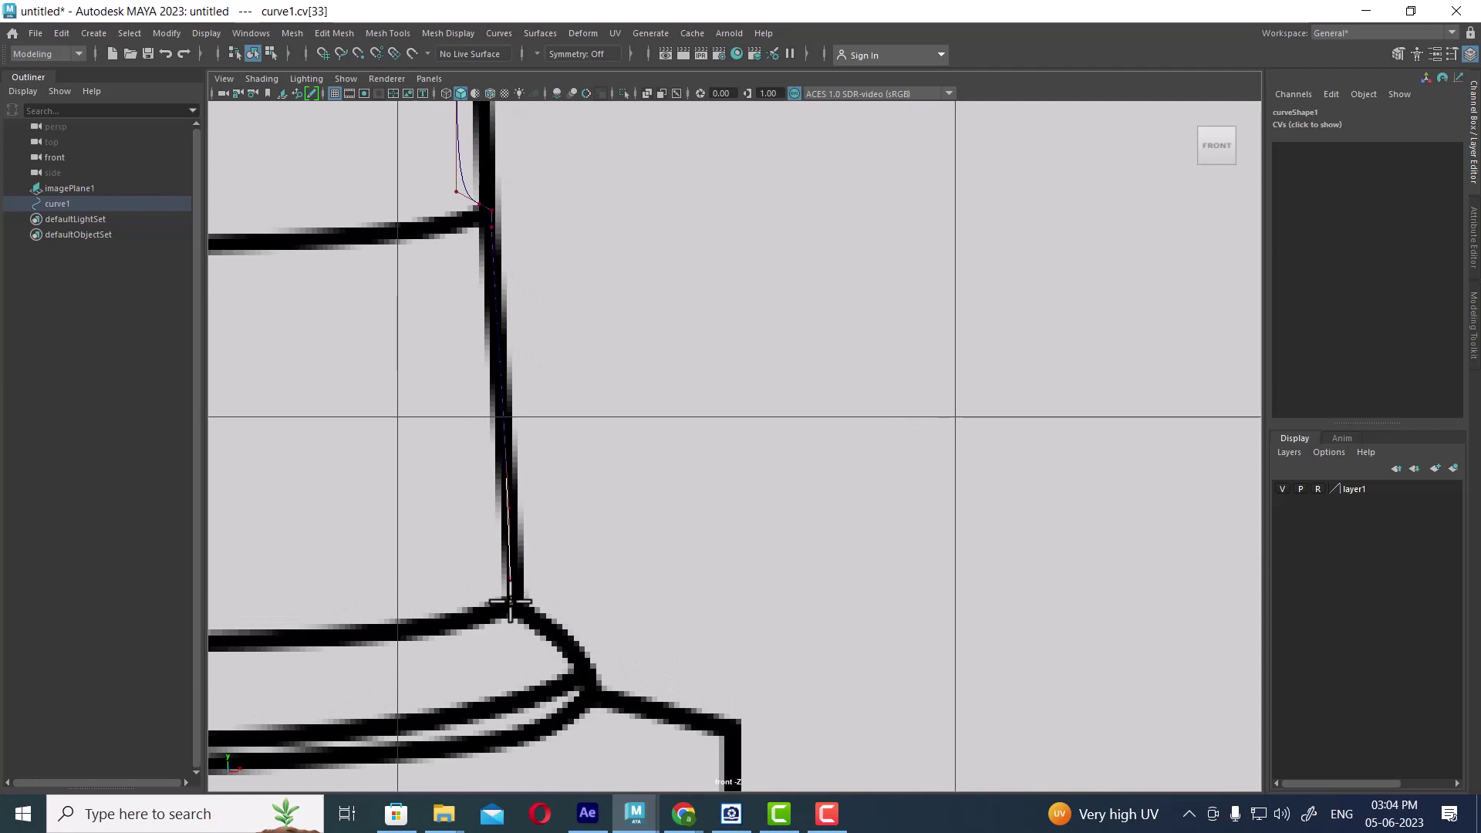
scroll(529, 540, up, 1)
alt+middle_drag(529, 540, 718, 499)
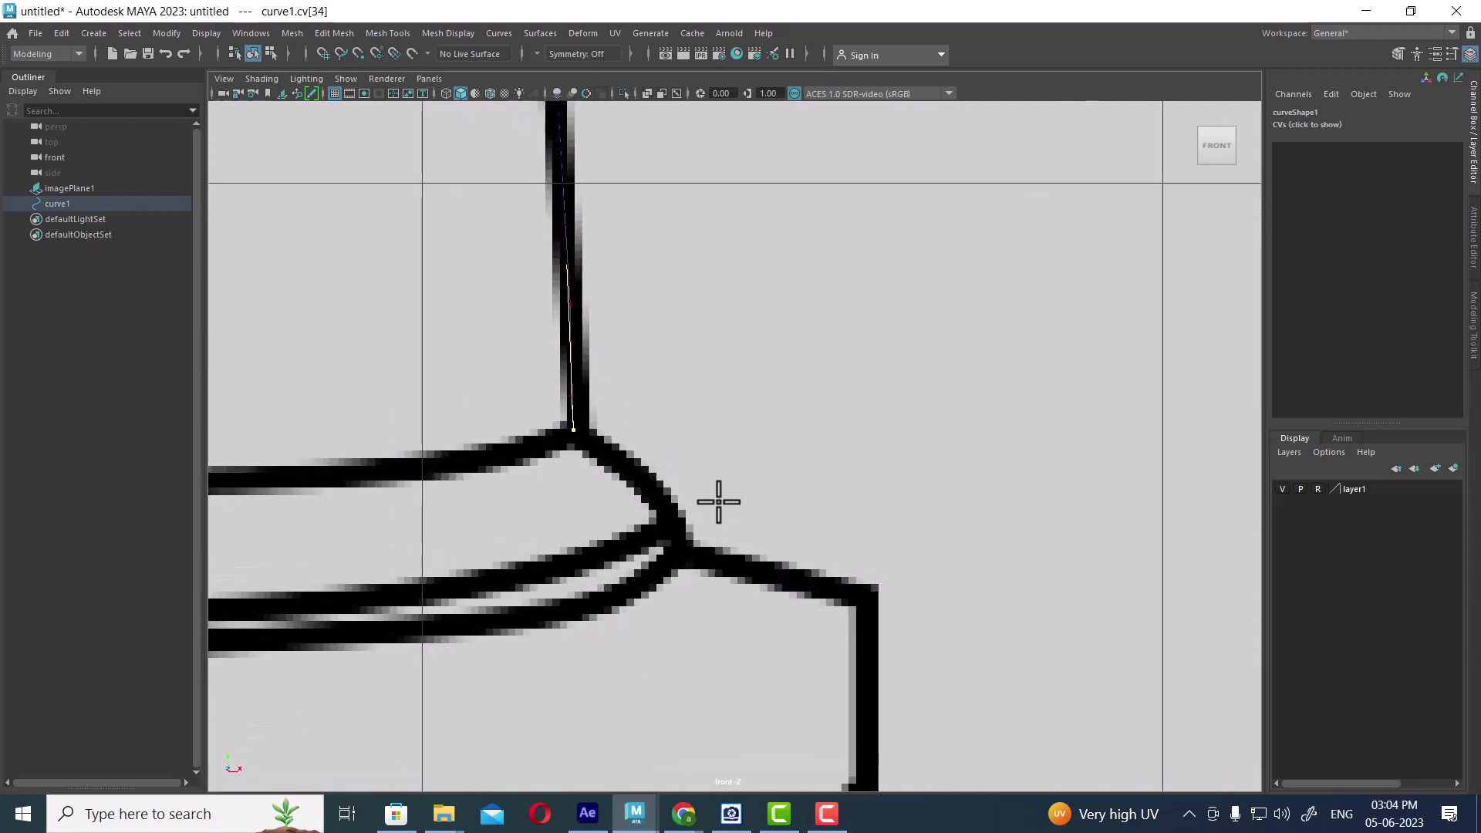
click(572, 436)
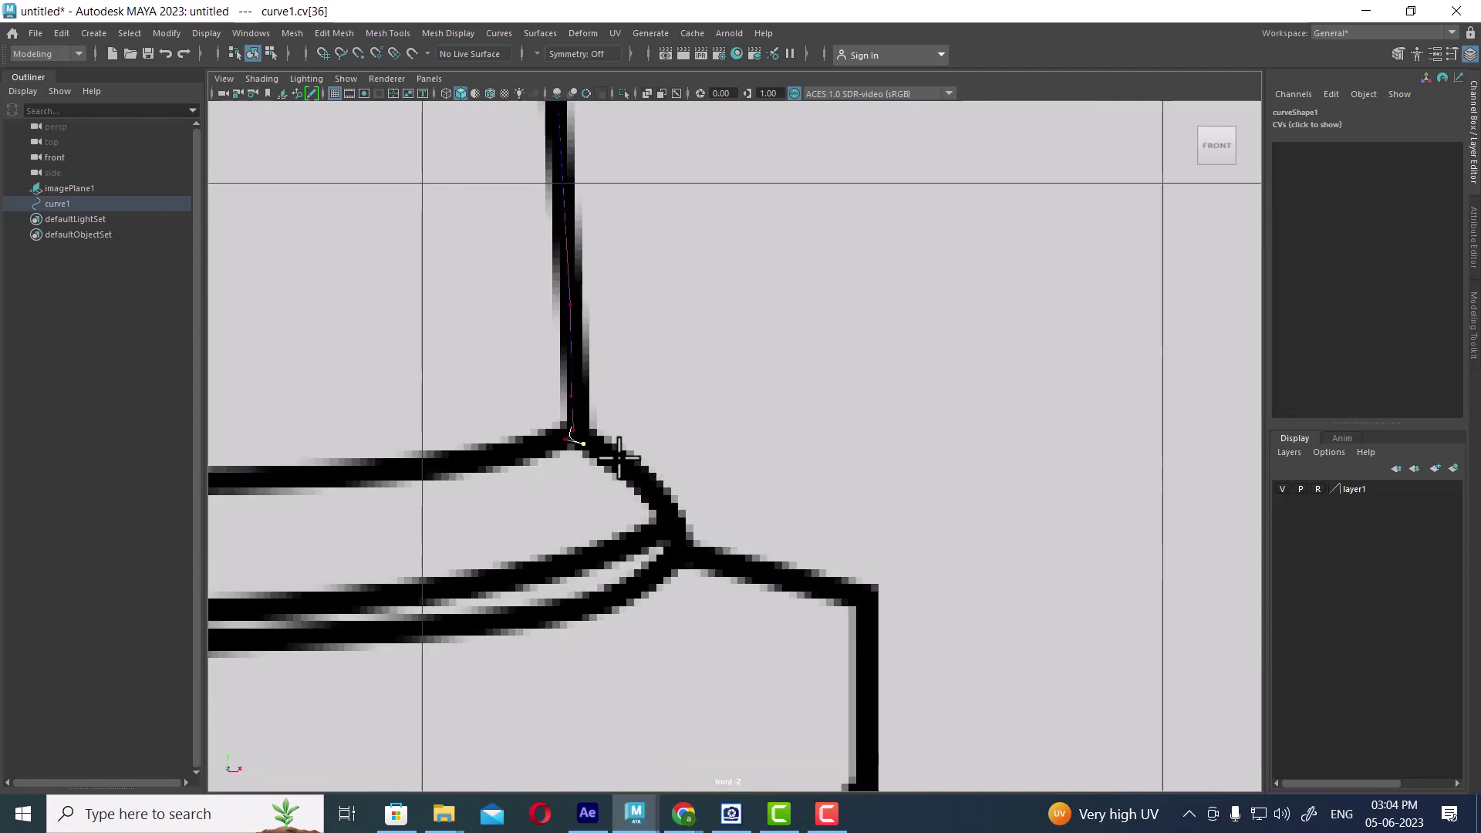
click(651, 486)
click(678, 506)
scroll(676, 426, down, 3)
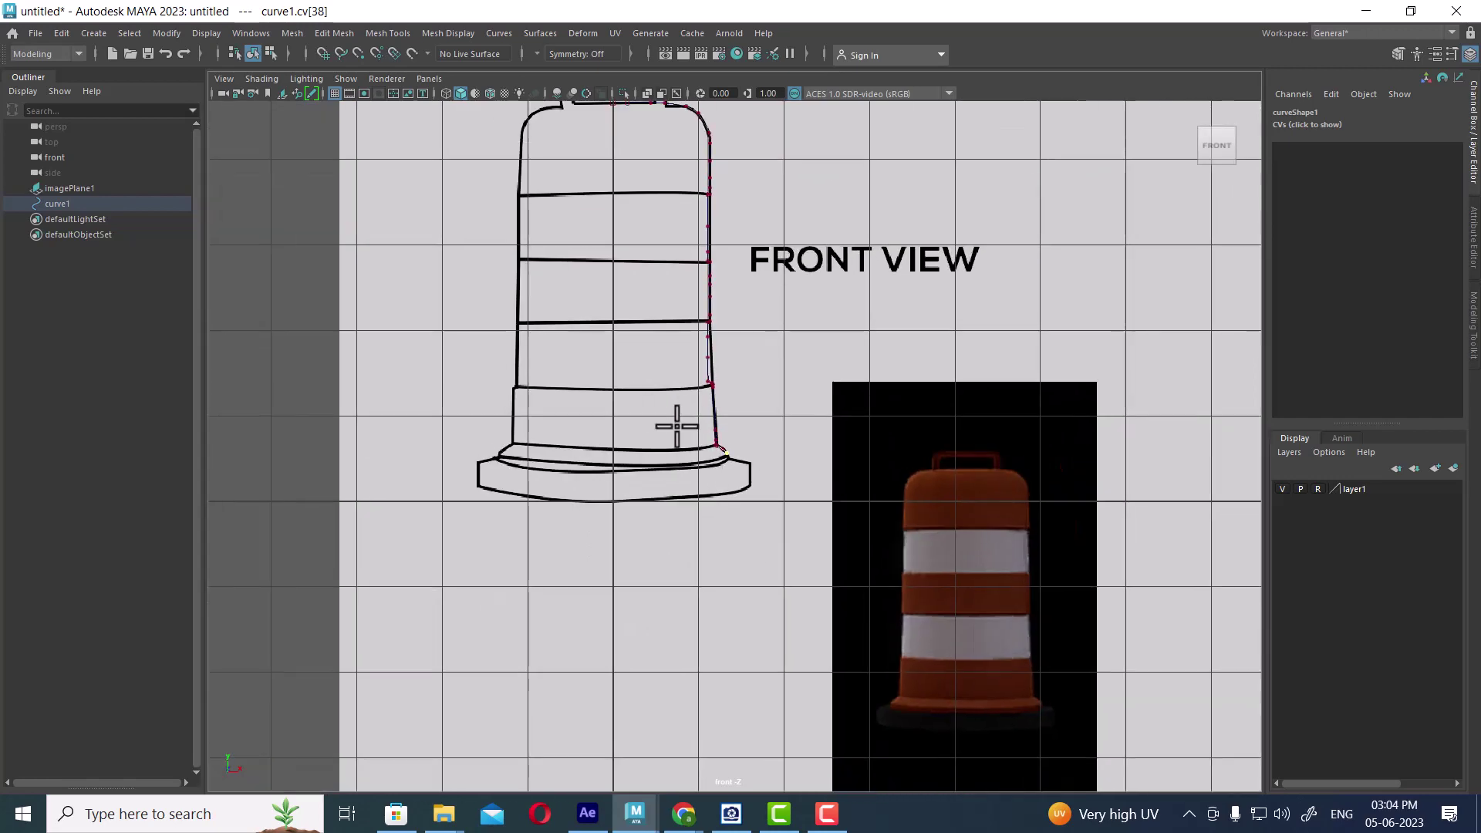
scroll(687, 496, up, 2)
scroll(717, 502, up, 1)
scroll(790, 568, up, 1)
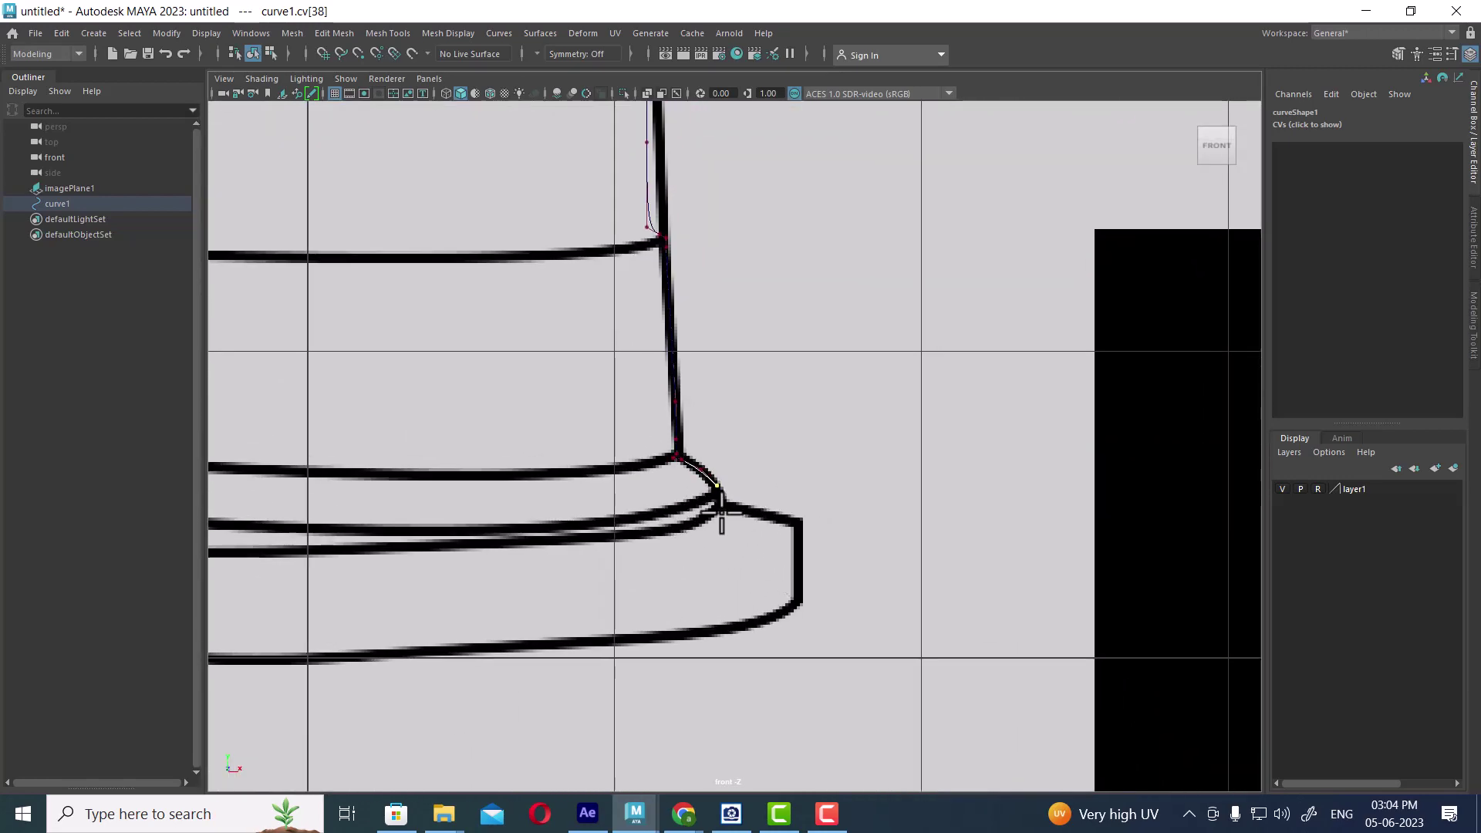
scroll(723, 502, up, 2)
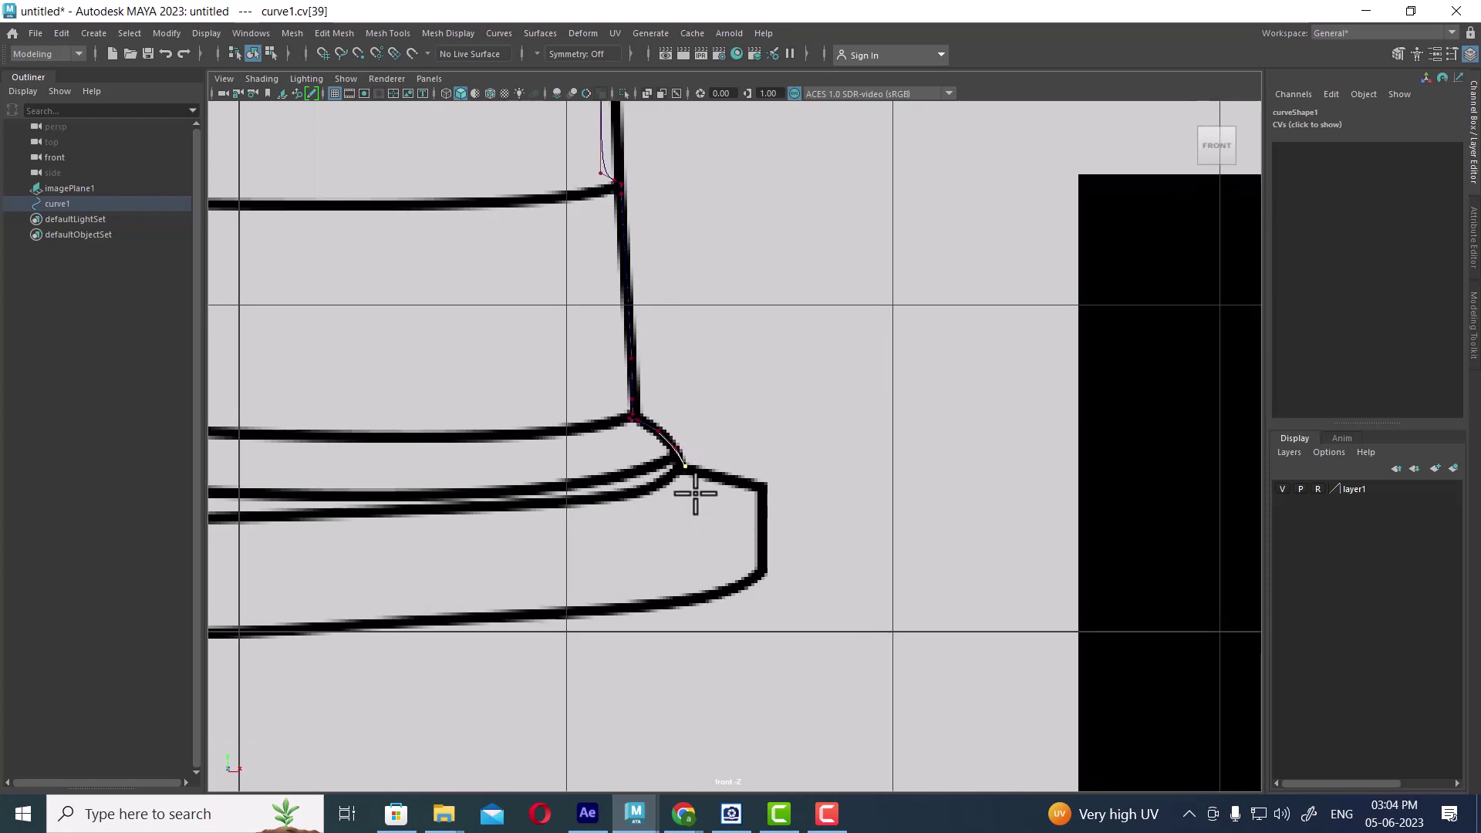
Place CVs around the base's outer corner, adjusting the end point onto it.
click(677, 449)
click(688, 470)
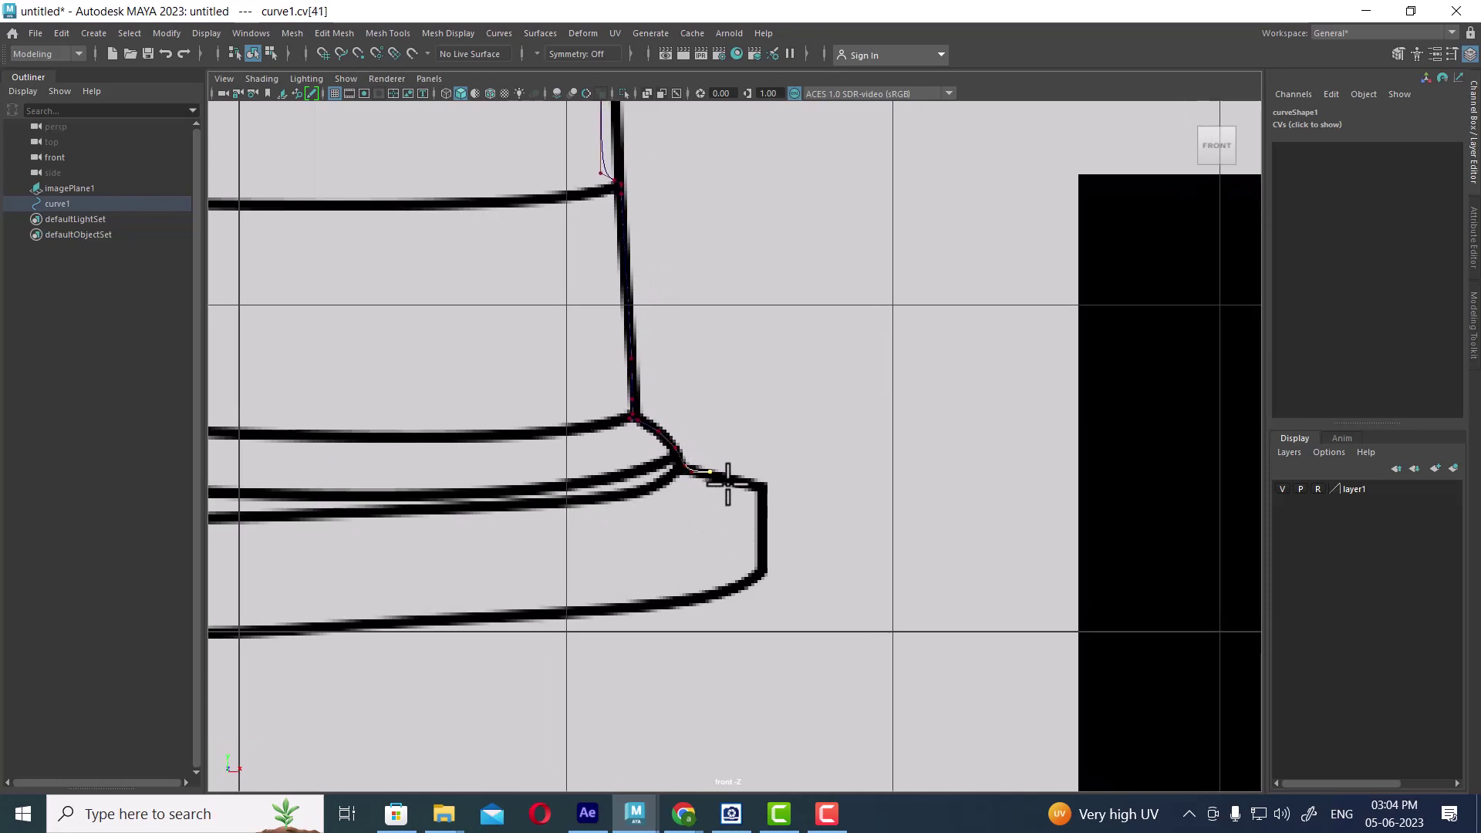
drag(728, 481, 754, 486)
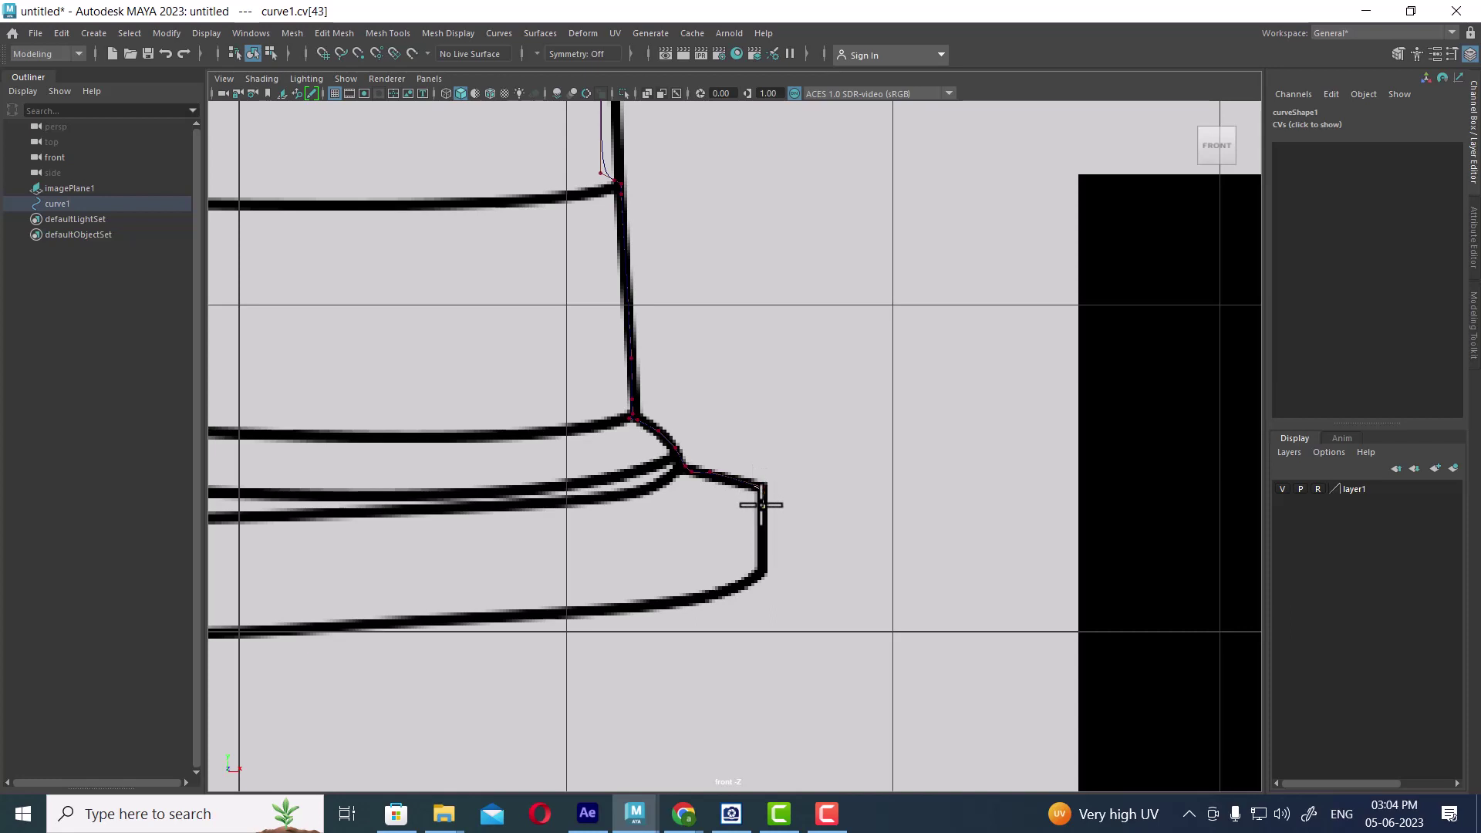
click(761, 505)
alt+middle_drag(756, 613, 800, 470)
scroll(817, 478, down, 3)
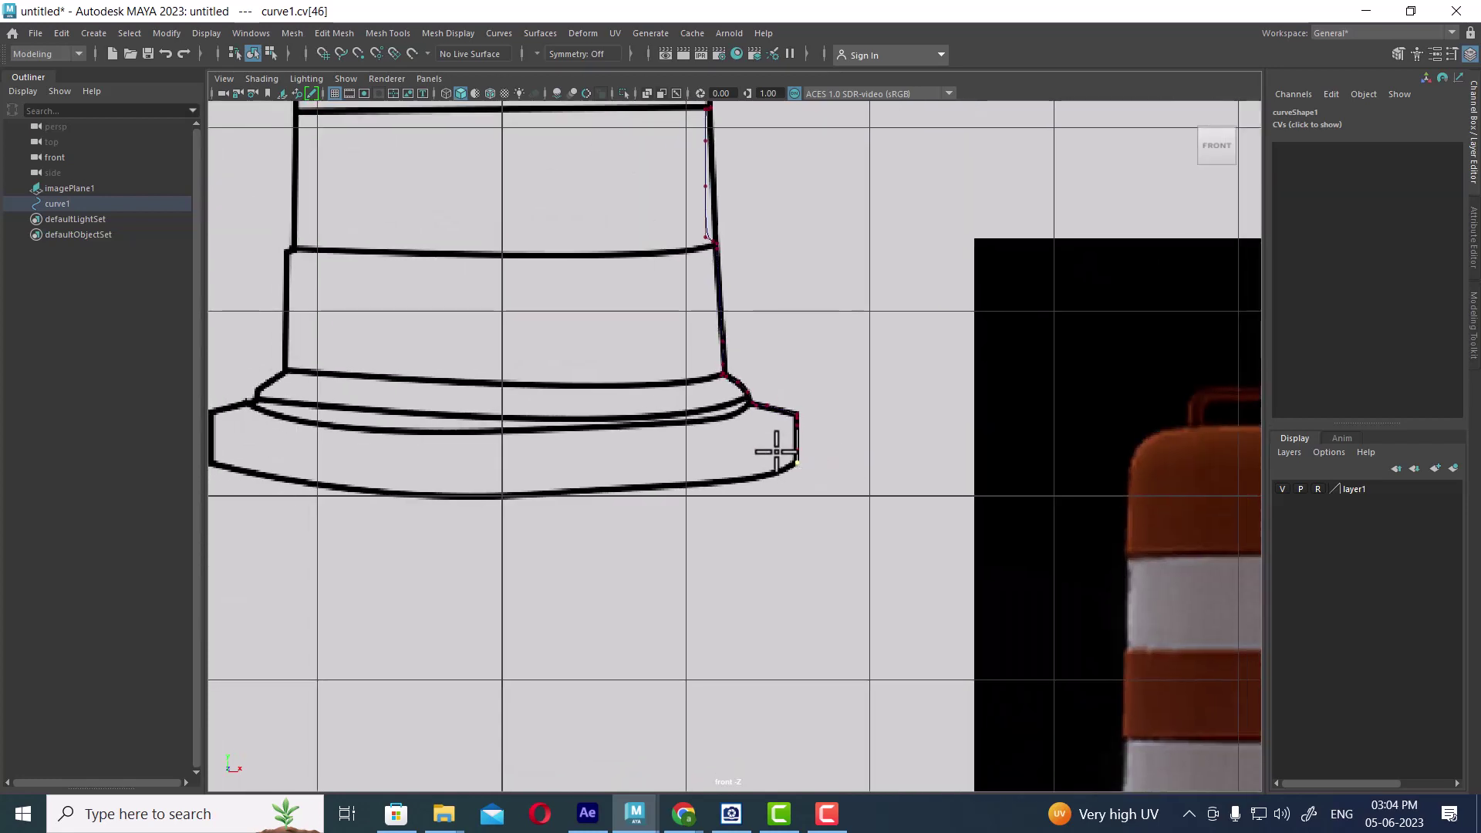
scroll(795, 470, up, 2)
Run the curve down the base's outer edge and along the bottom toward the centre line.
alt+middle_drag(808, 478, 892, 494)
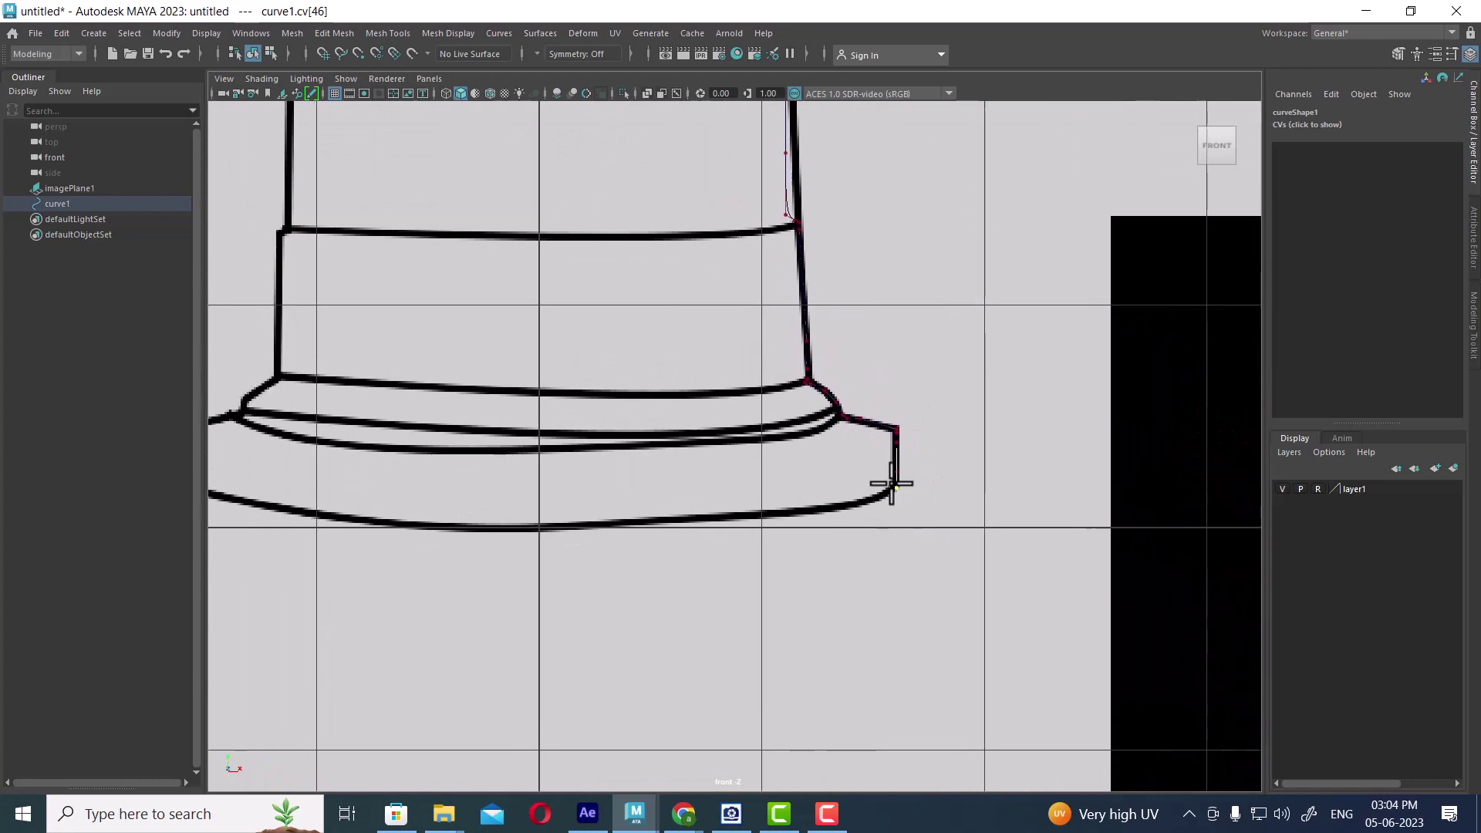
click(827, 489)
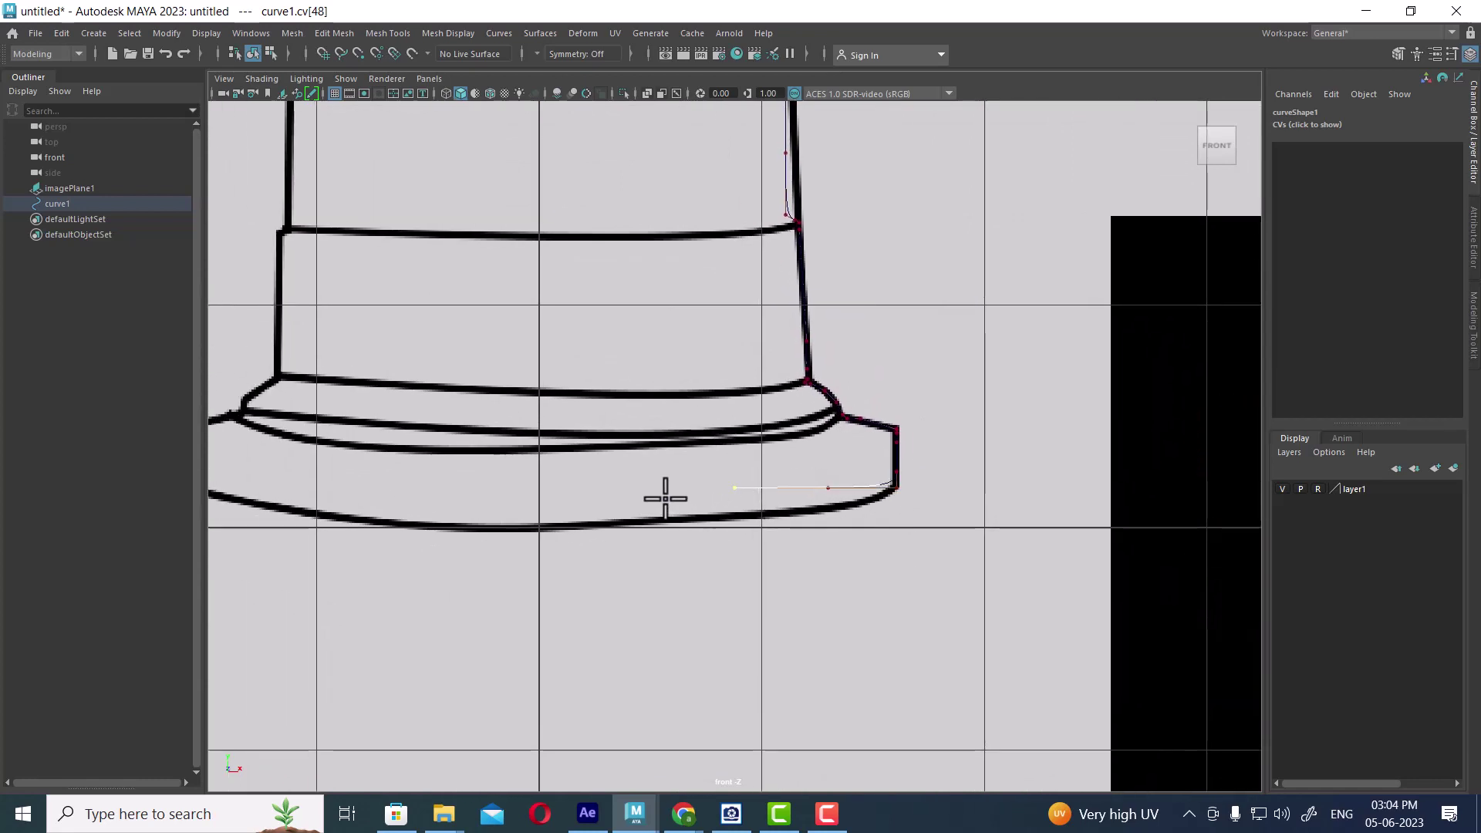
click(629, 489)
click(570, 488)
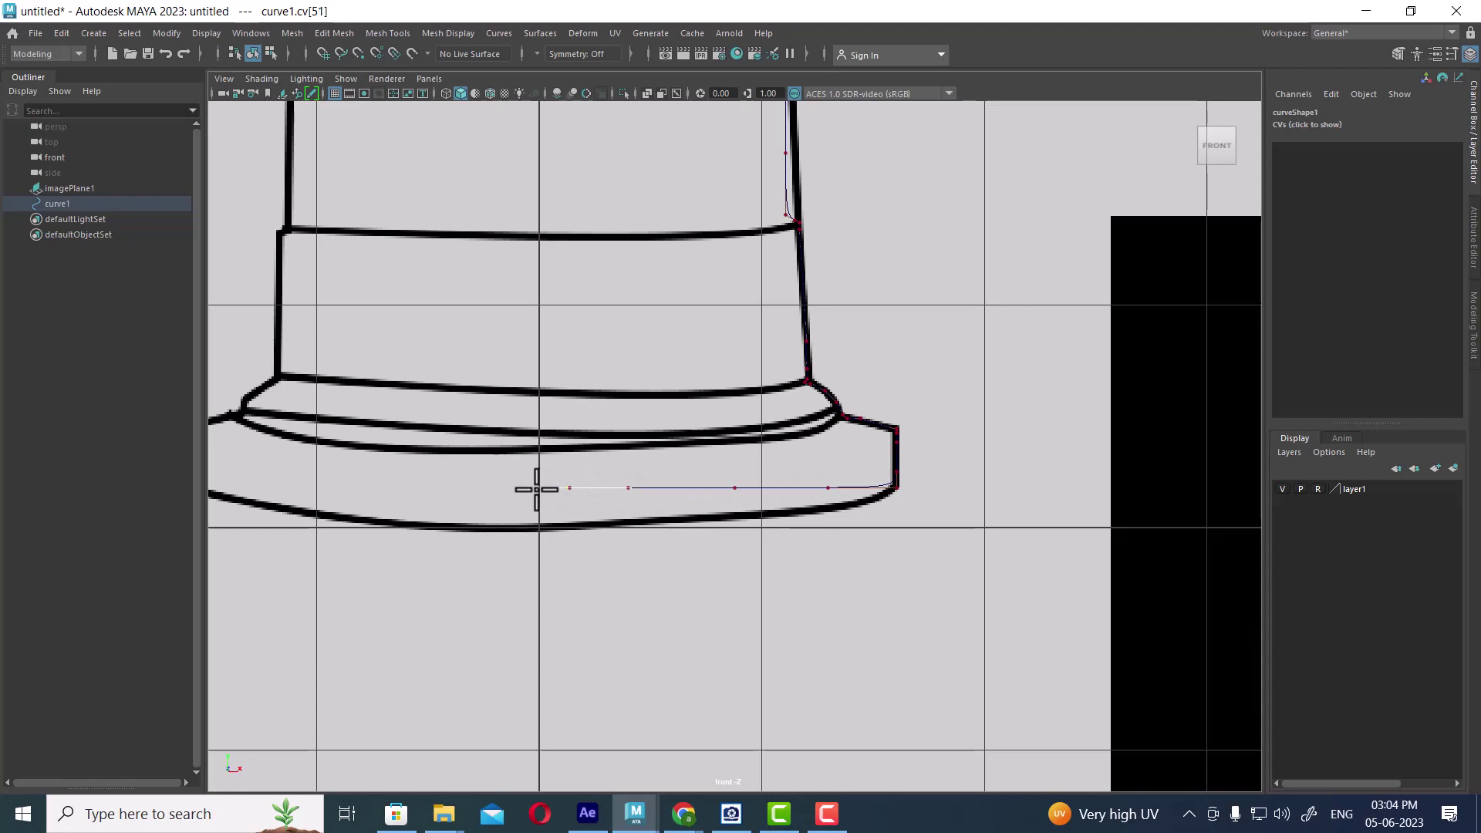
key(Return)
scroll(827, 571, down, 5)
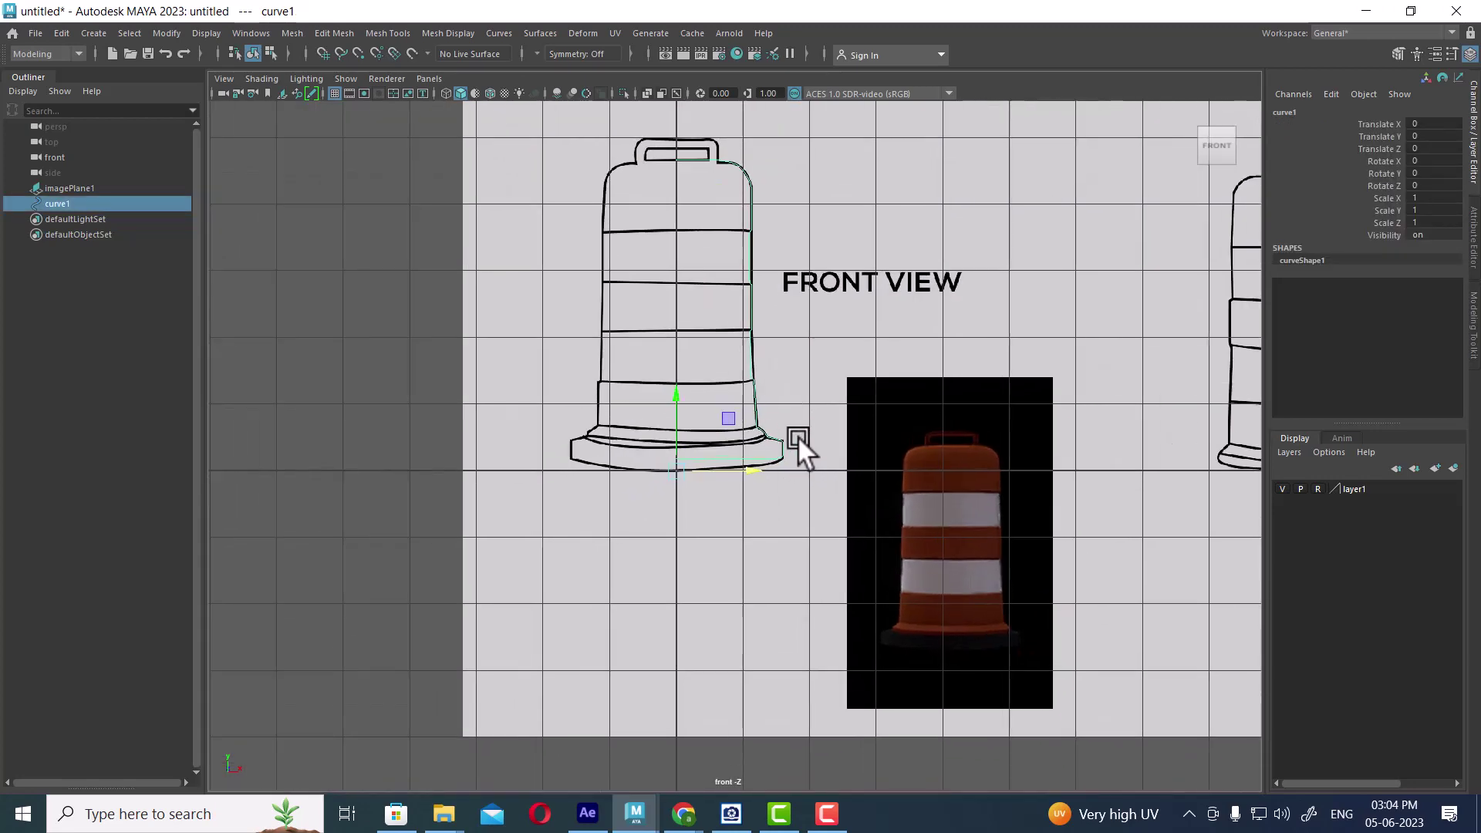
click(1282, 489)
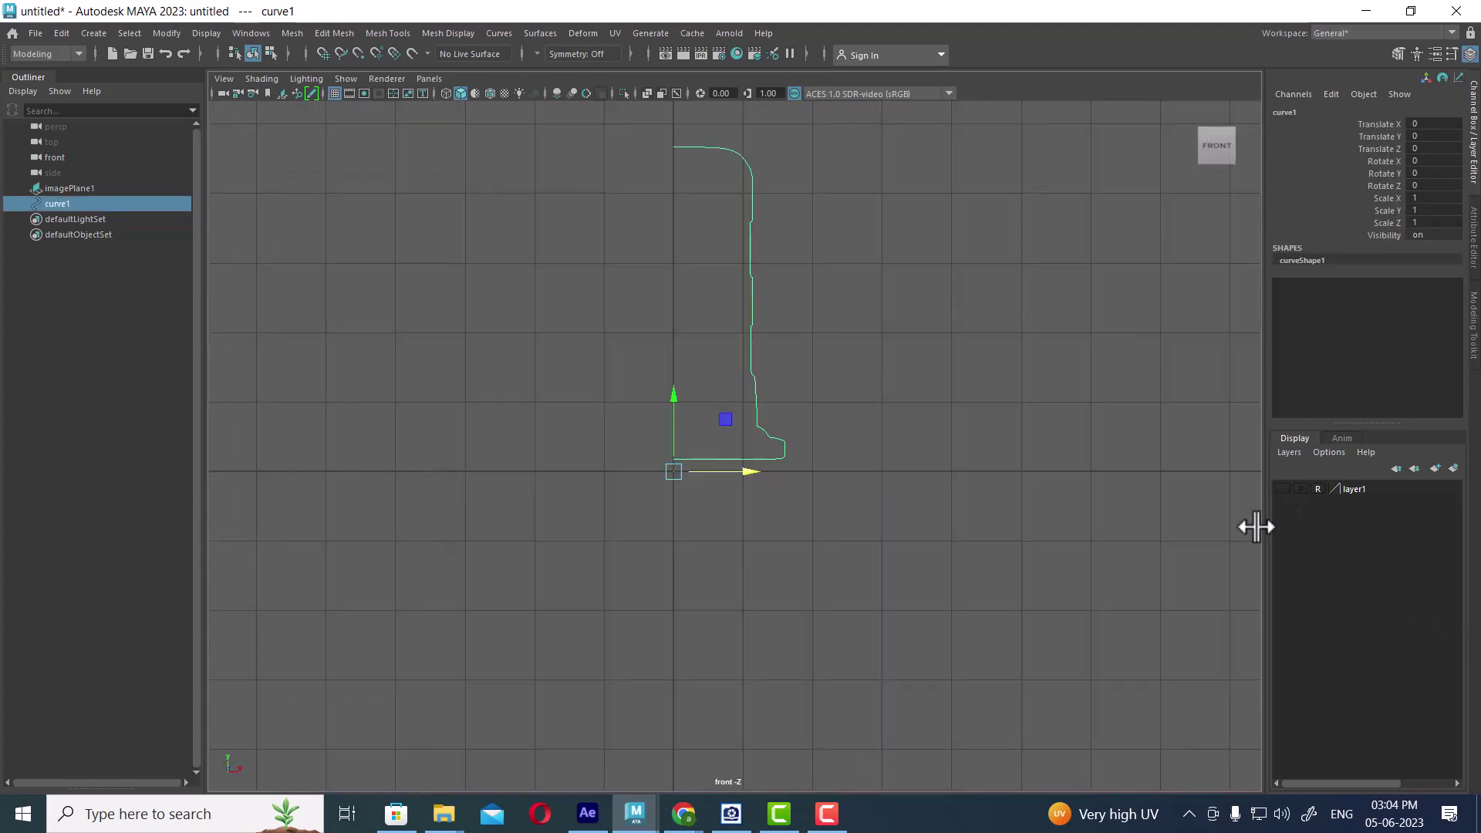
scroll(771, 278, up, 2)
click(836, 287)
click(742, 364)
scroll(742, 364, up, 1)
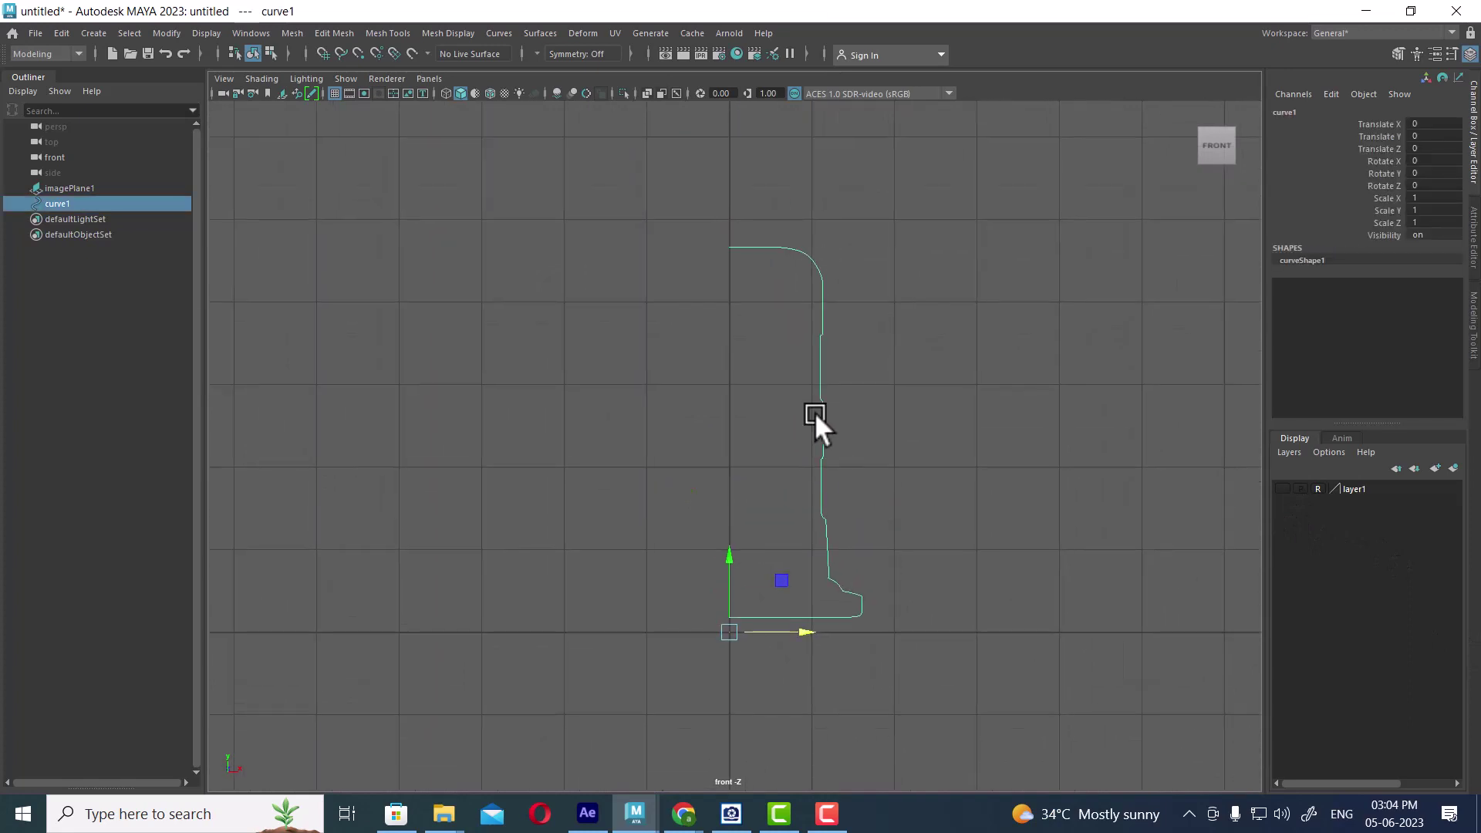
scroll(813, 420, up, 1)
scroll(833, 281, up, 1)
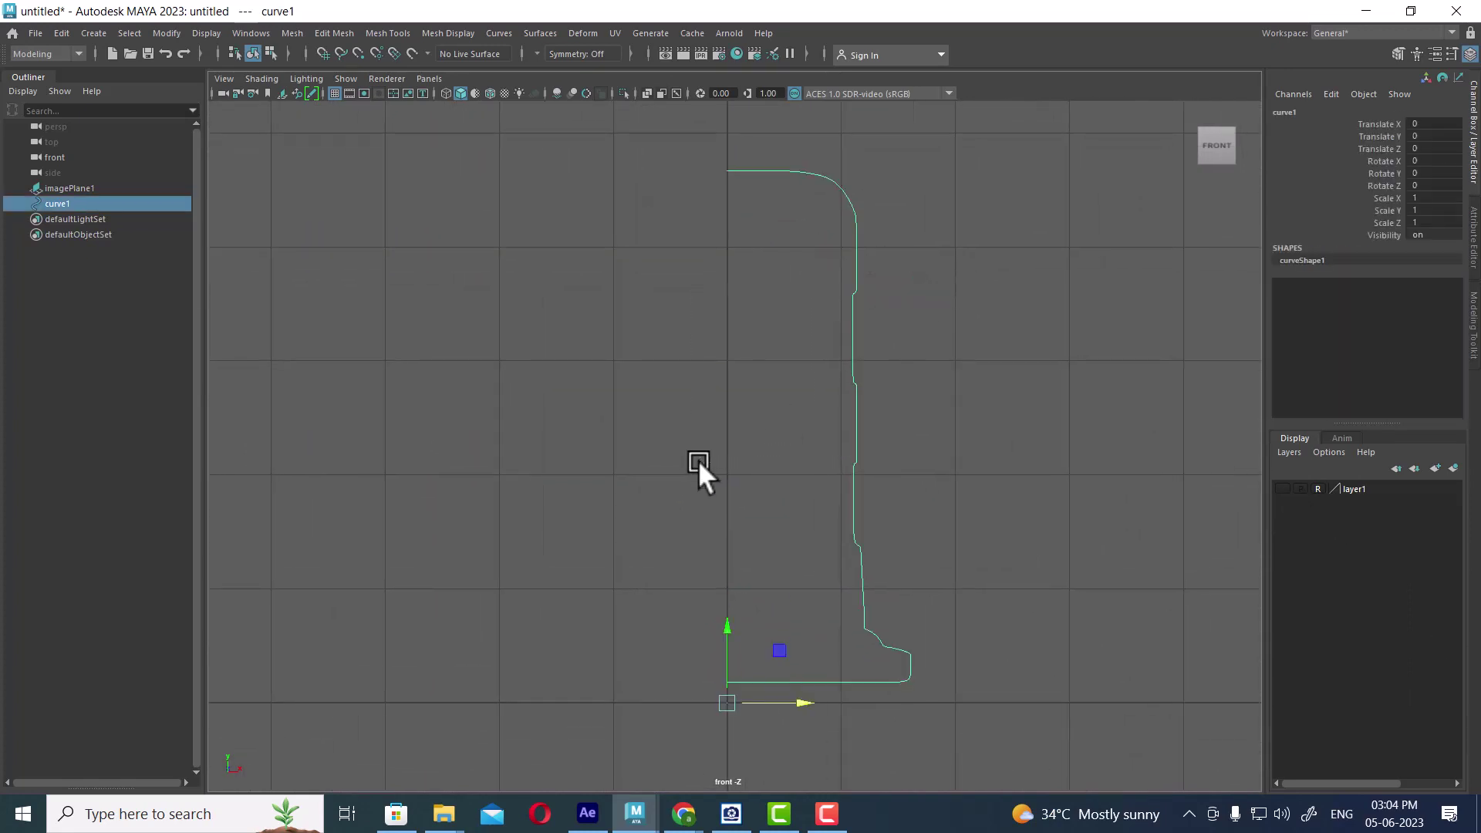
click(93, 33)
mouse_move(127, 153)
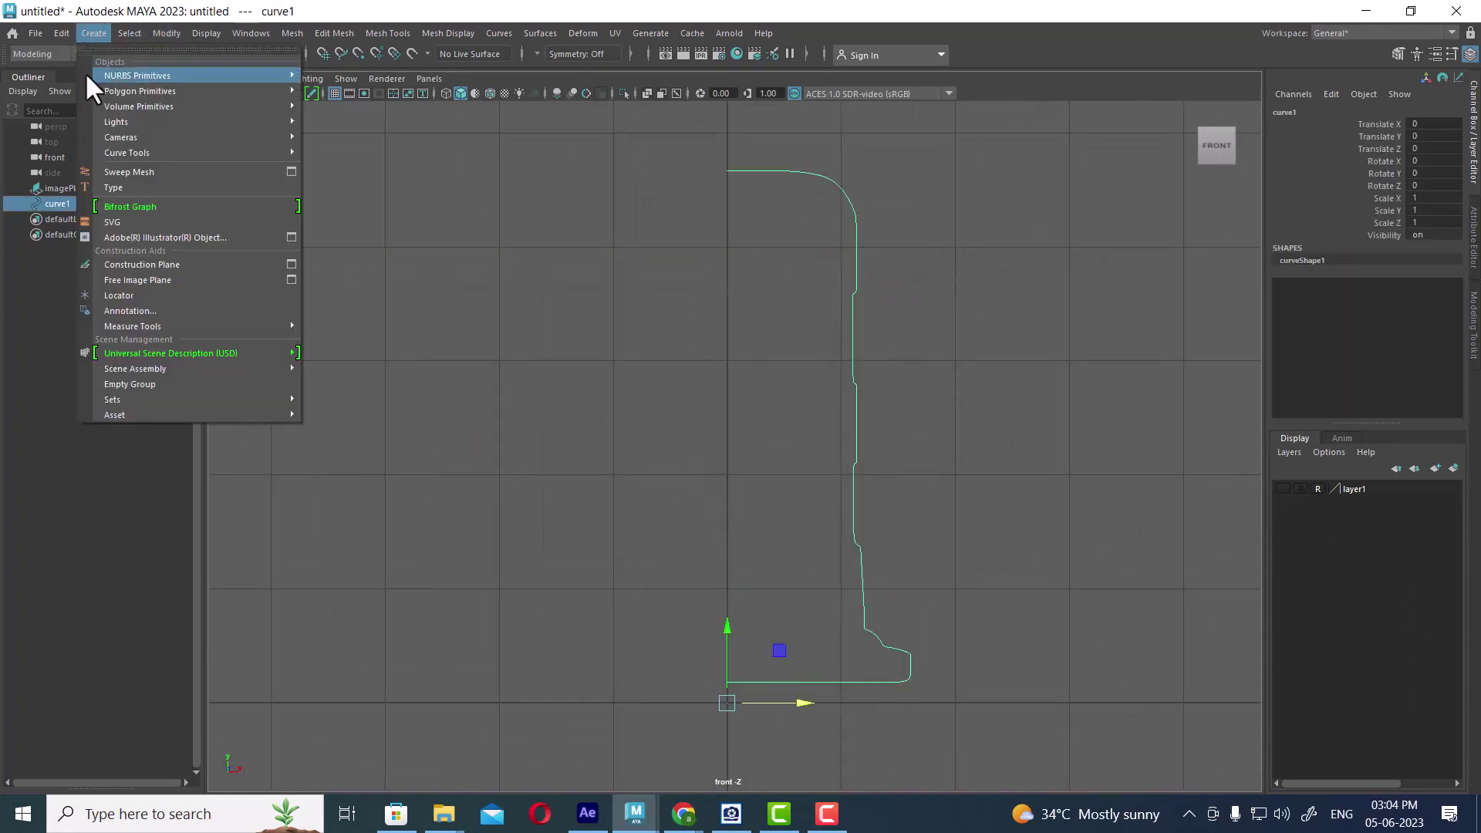
click(334, 232)
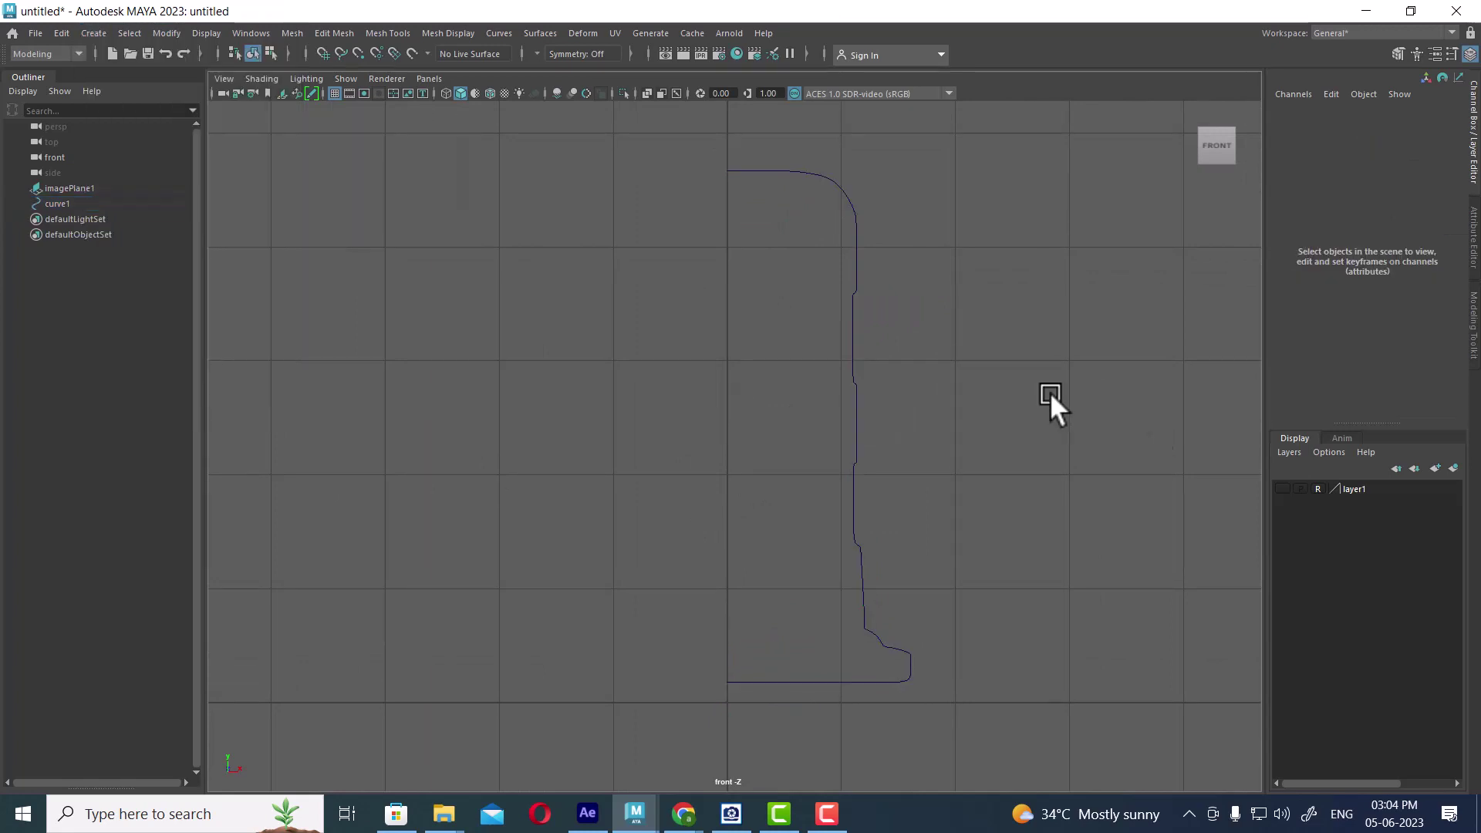
Revolve curve1 into a surface and view it in perspective.
click(543, 38)
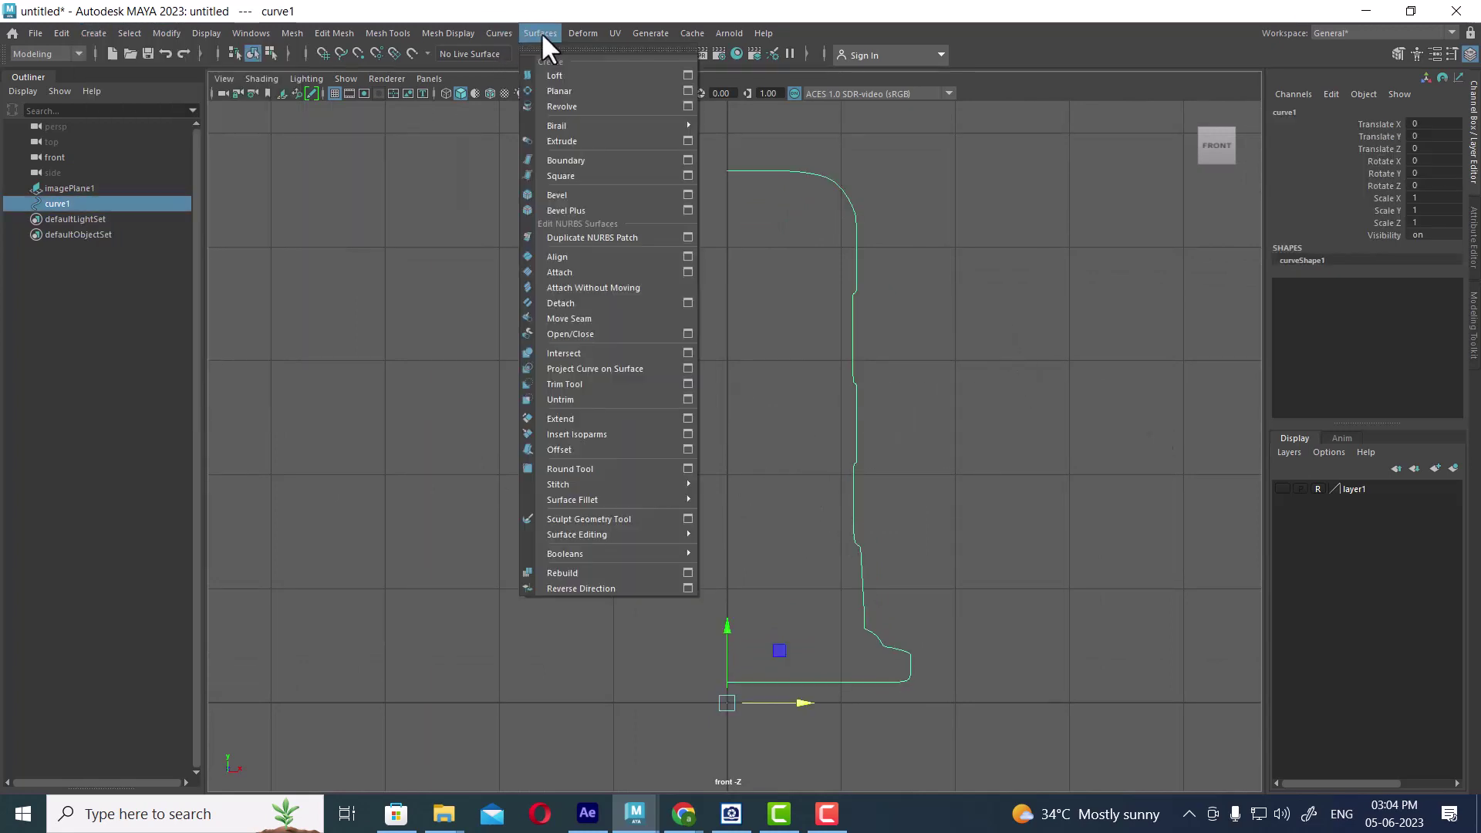
click(571, 105)
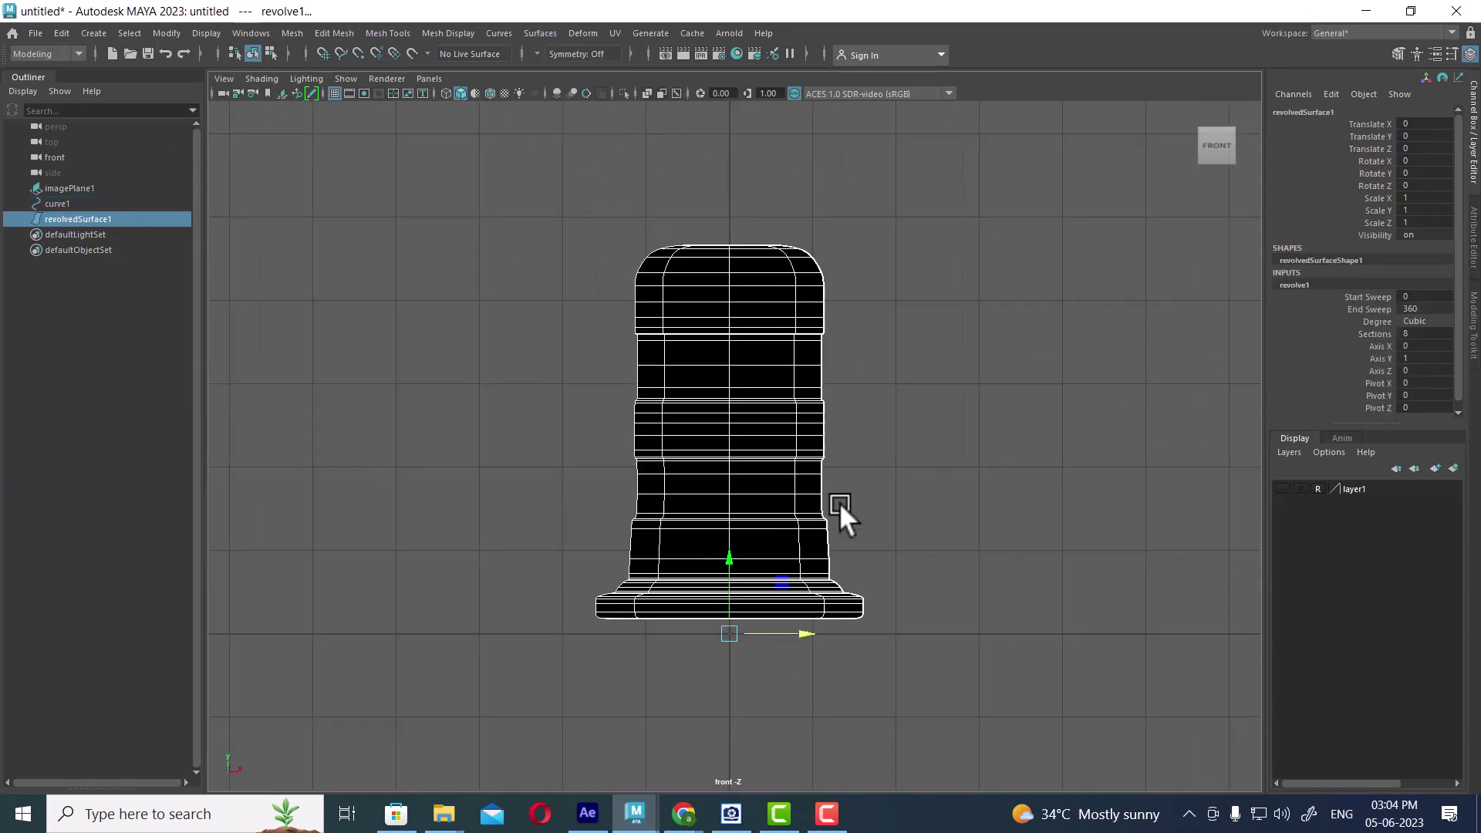
key(space)
drag(832, 507, 840, 567)
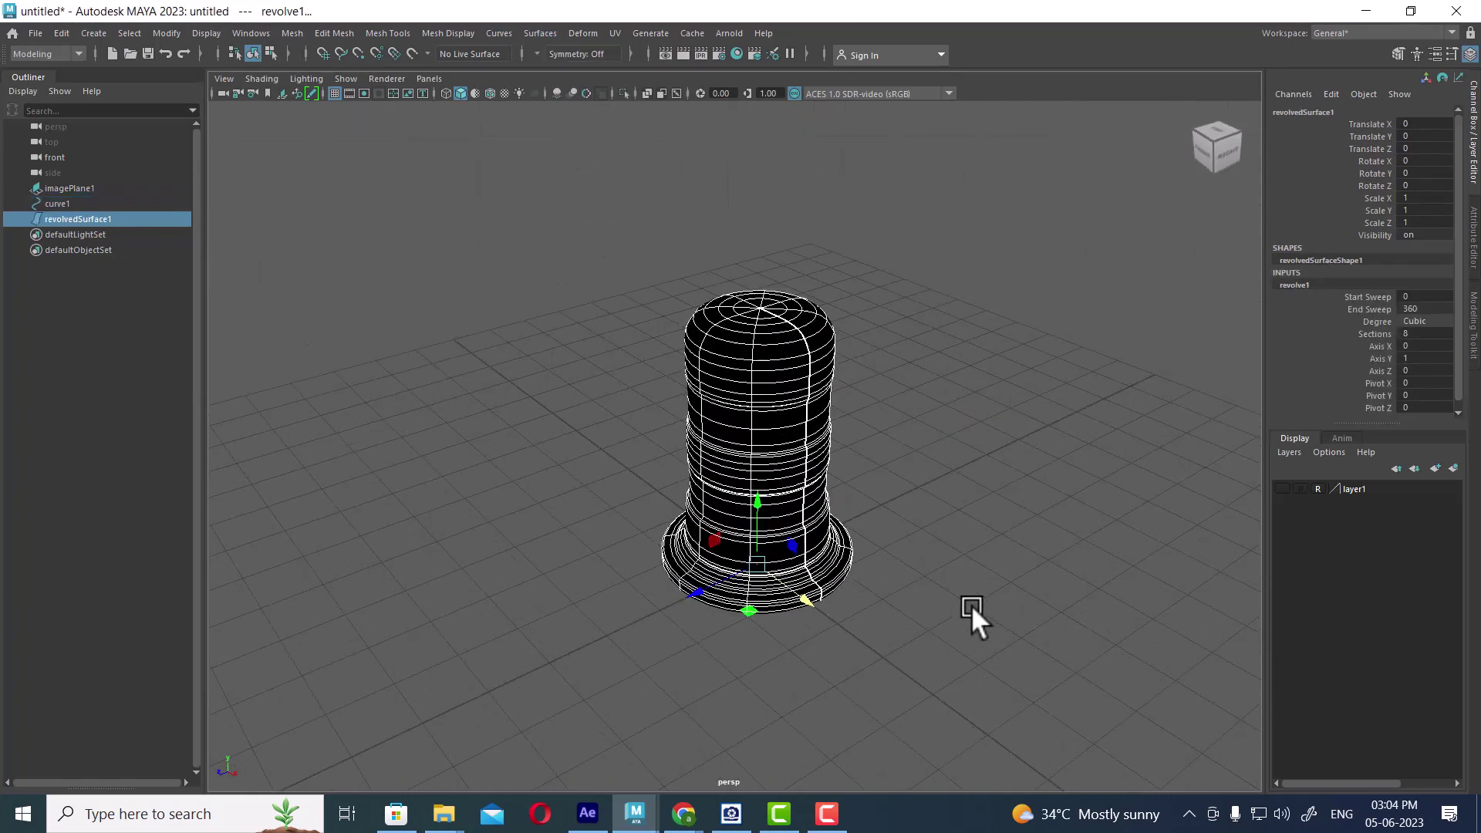
Delete that first revolved surface and revolve curve1 again.
click(970, 605)
click(747, 414)
key(Delete)
click(786, 549)
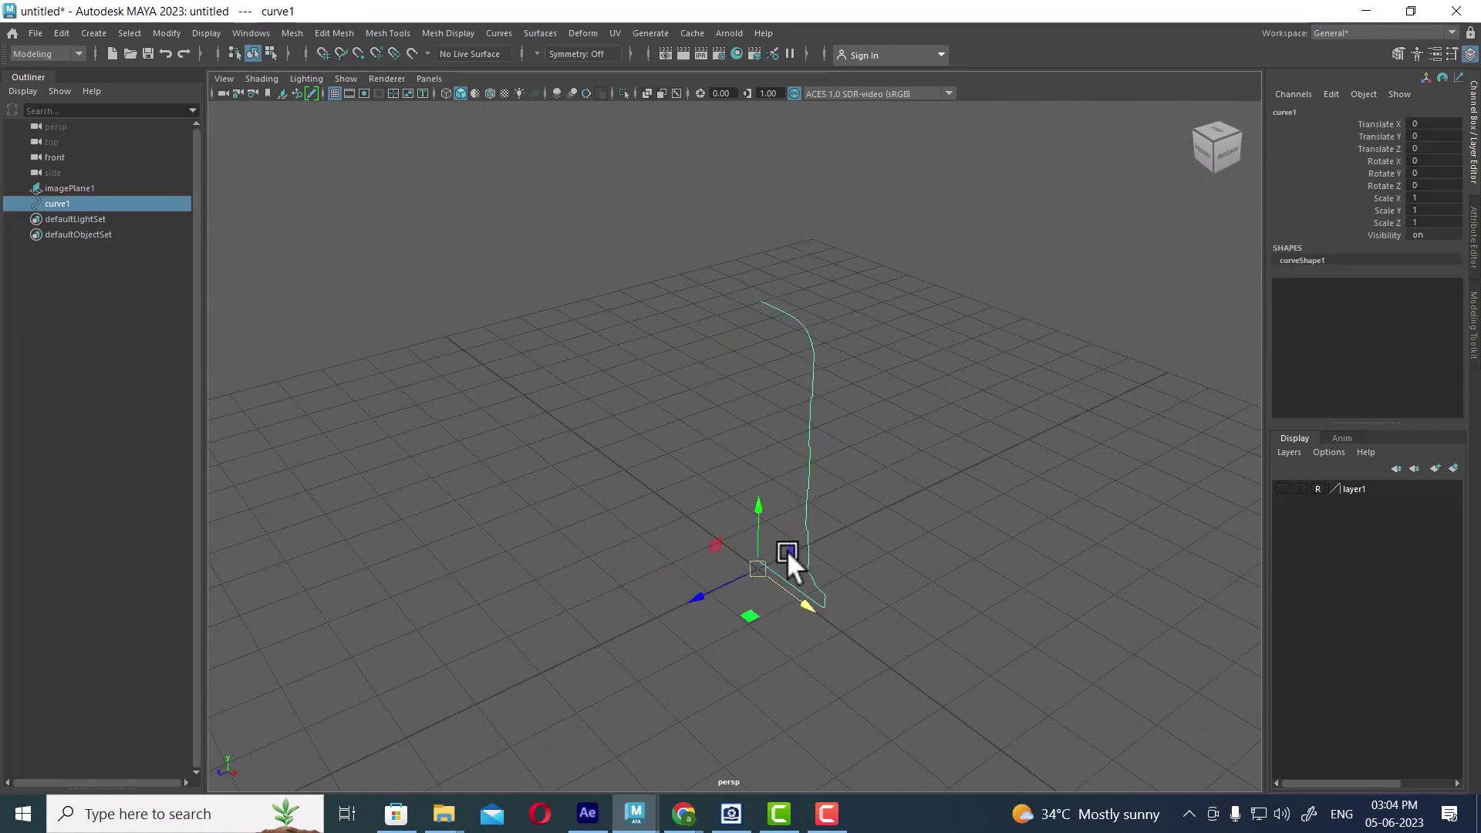
click(548, 34)
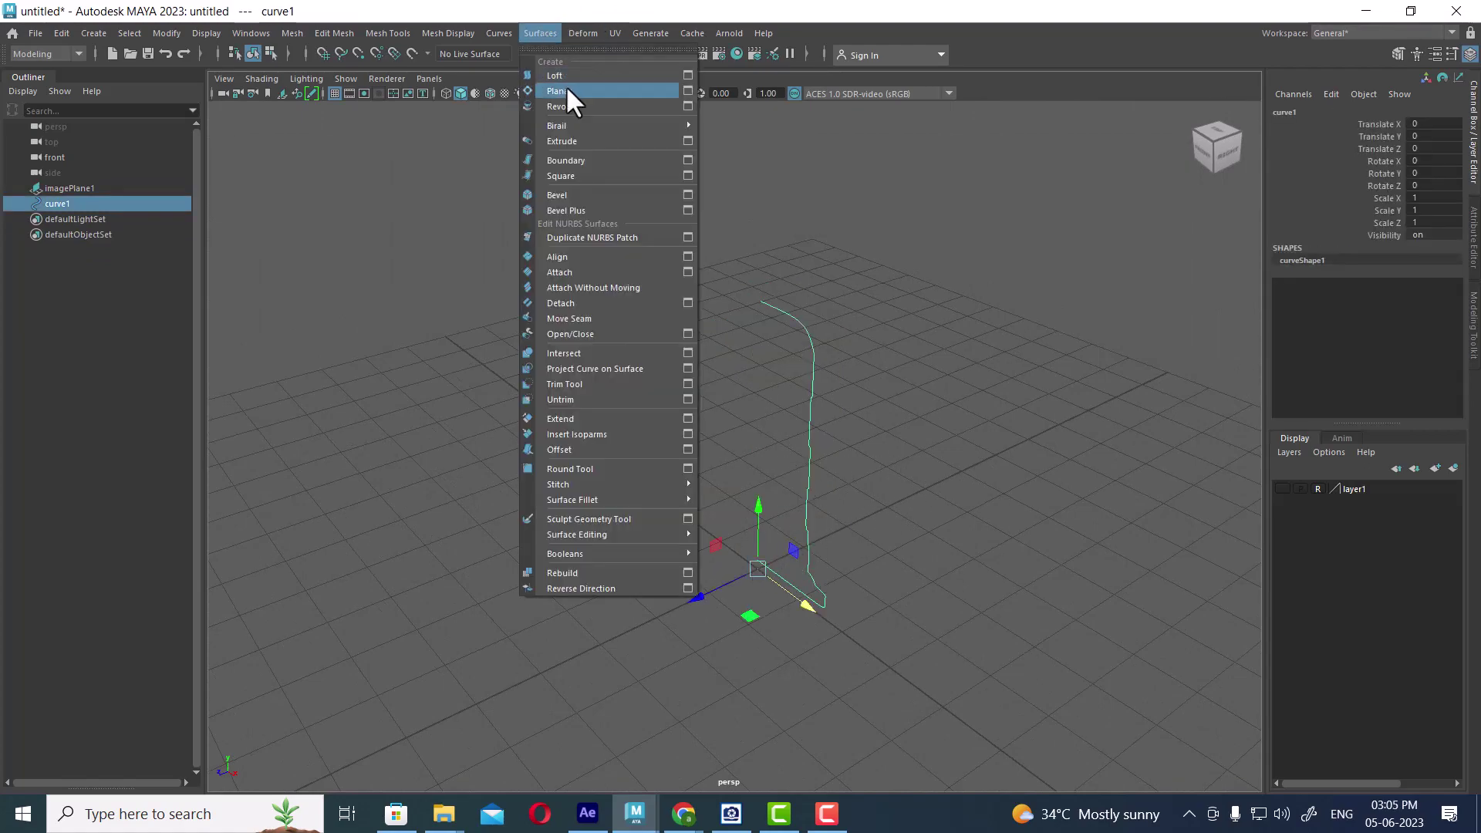
click(568, 100)
Reverse the revolved barrel's surface direction so it shades solid grey.
mouse_move(587, 125)
alt+mouse_down()
mouse_move(948, 377)
mouse_move(957, 450)
mouse_move(996, 456)
alt+mouse_up()
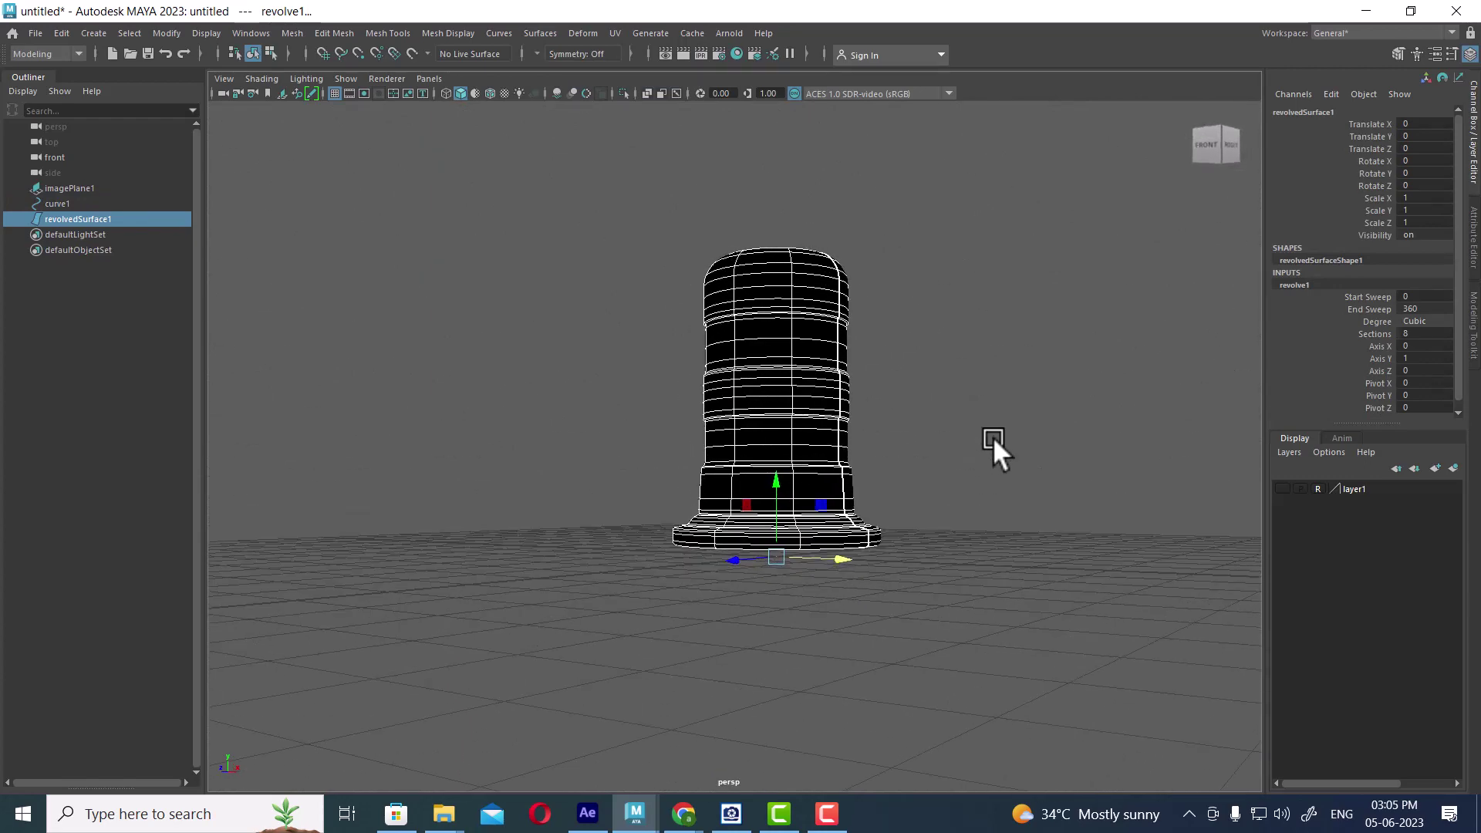
click(845, 361)
alt+drag(773, 299, 666, 307)
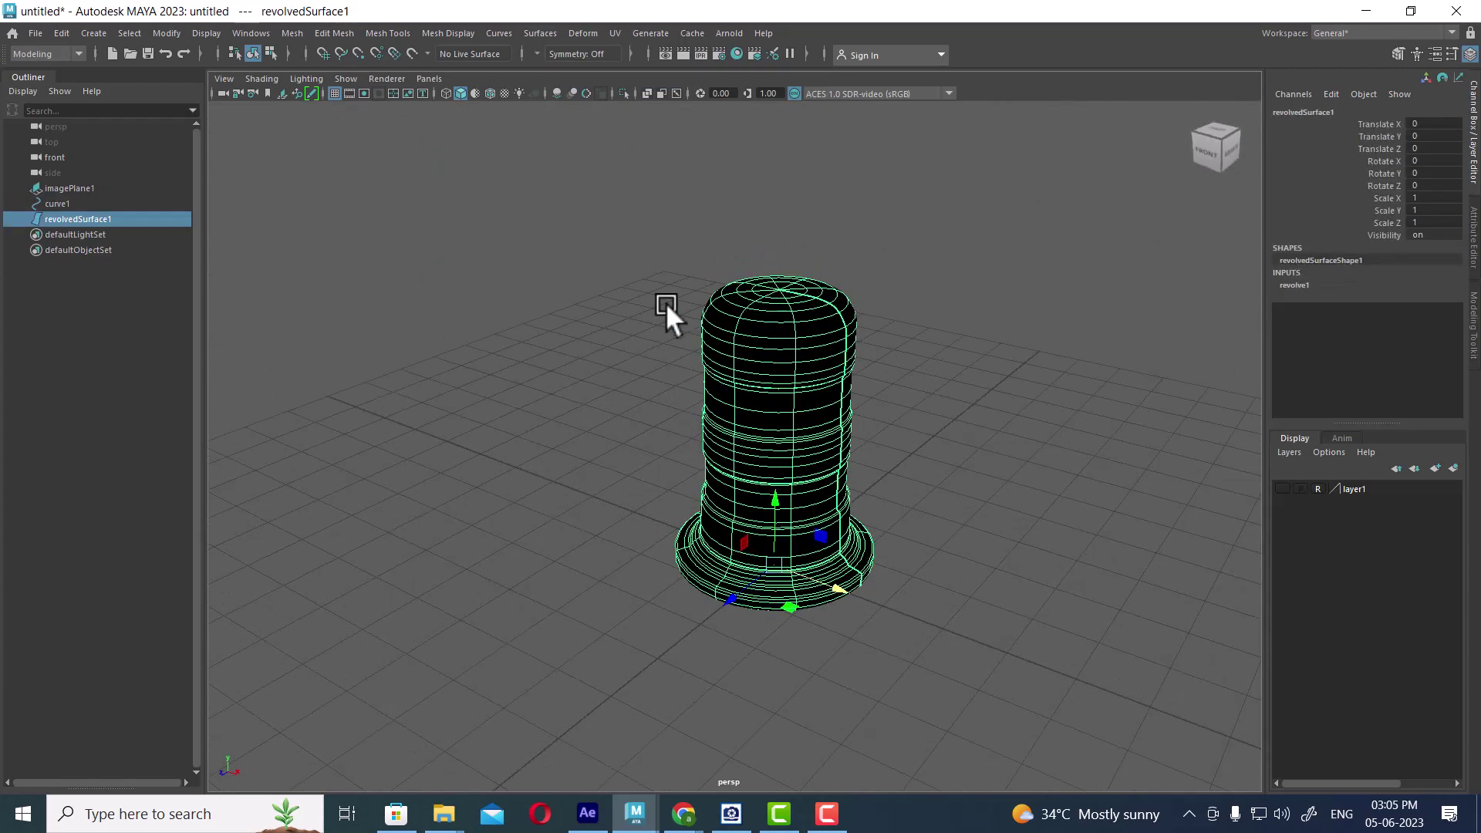
click(540, 33)
click(591, 582)
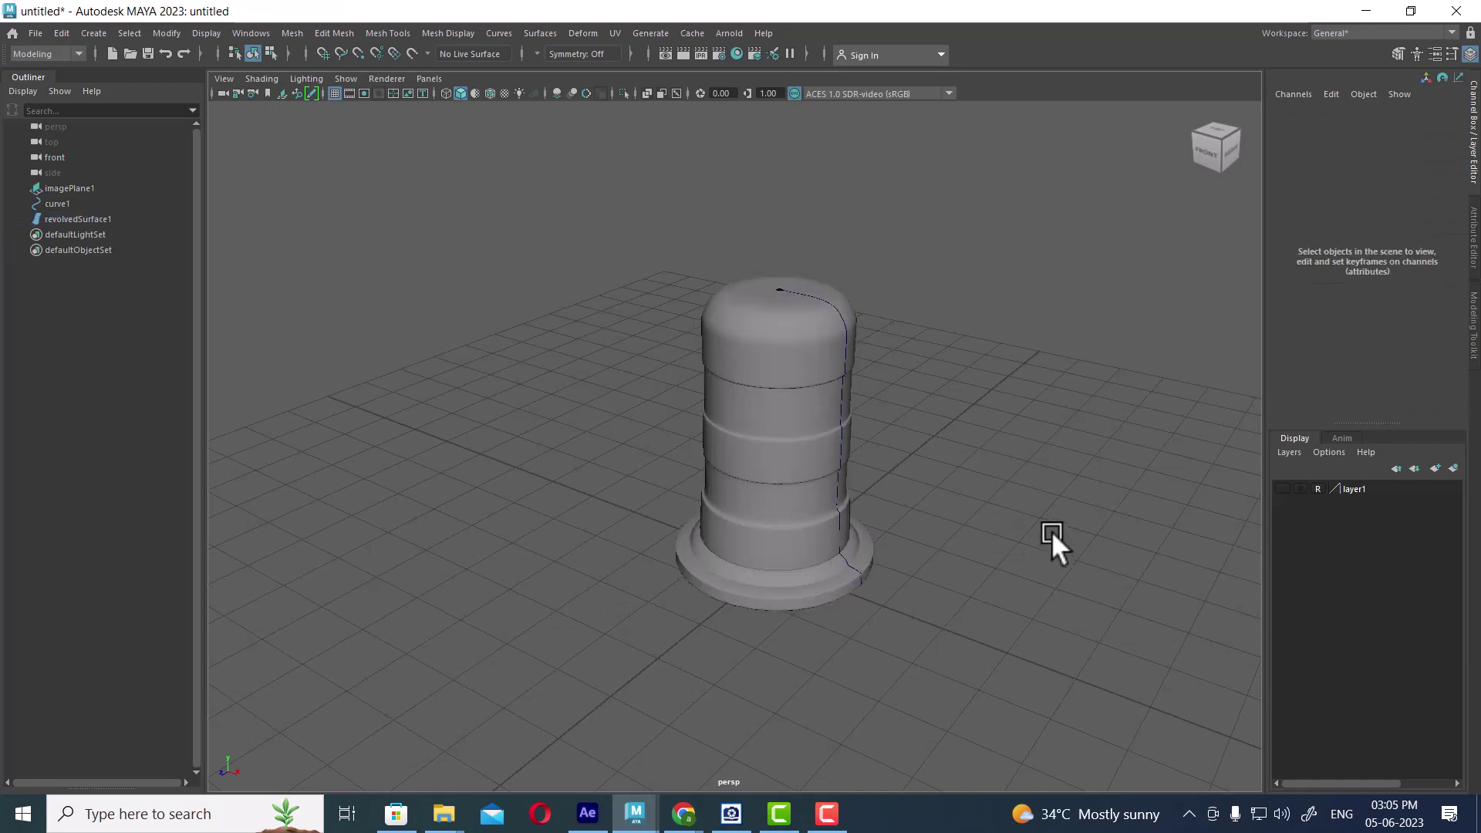
alt+drag(1052, 531, 952, 479)
alt+right_drag(952, 479, 1077, 579)
mouse_move(1077, 579)
alt+mouse_down()
mouse_move(1002, 589)
mouse_move(863, 463)
mouse_move(860, 354)
mouse_move(952, 463)
mouse_move(706, 489)
alt+mouse_up()
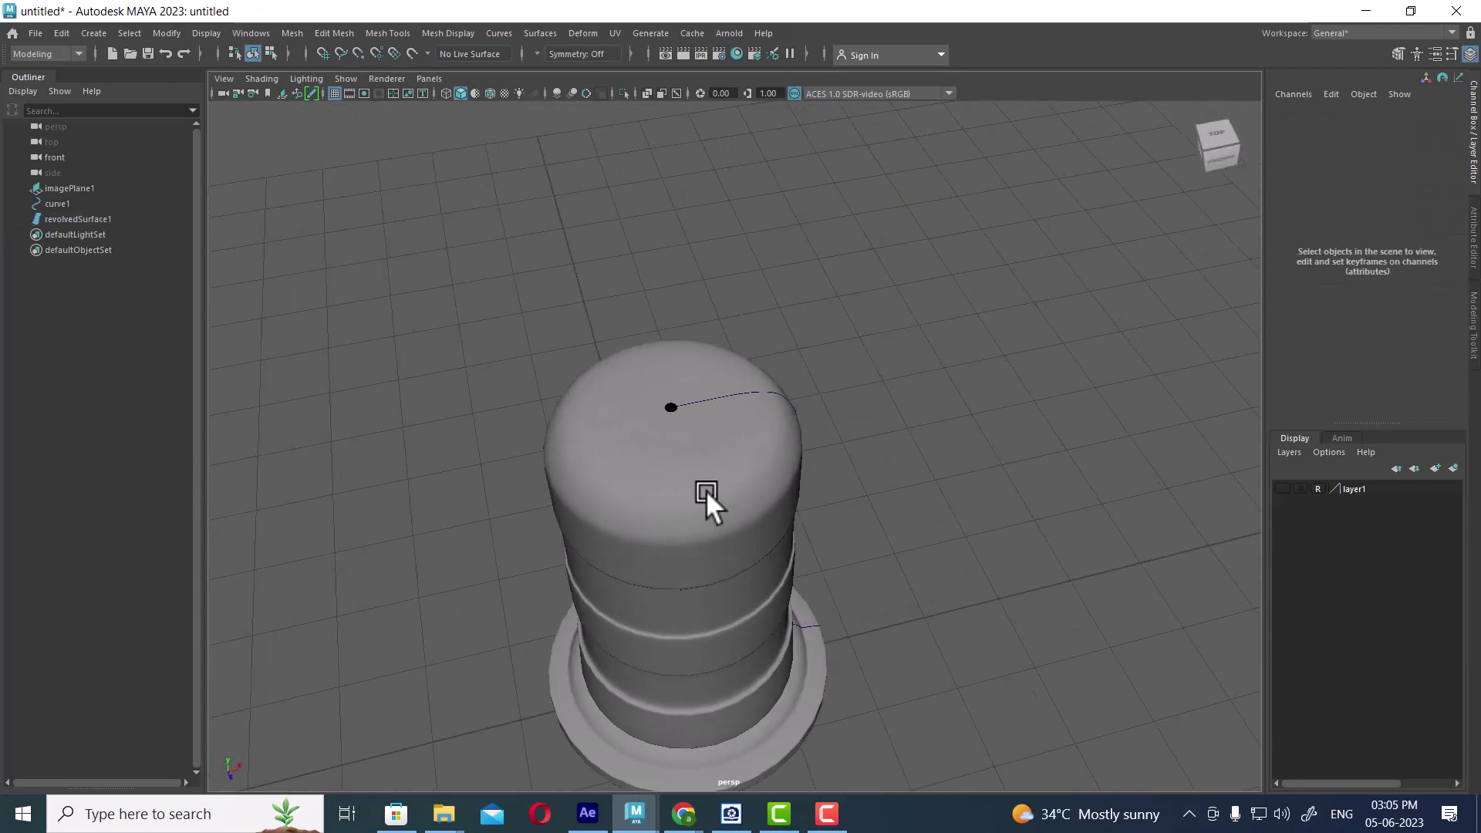
Hide the revolved barrel surface with Ctrl+H.
mouse_move(706, 489)
alt+right_down()
mouse_move(862, 531)
mouse_move(989, 391)
alt+right_up()
click(817, 400)
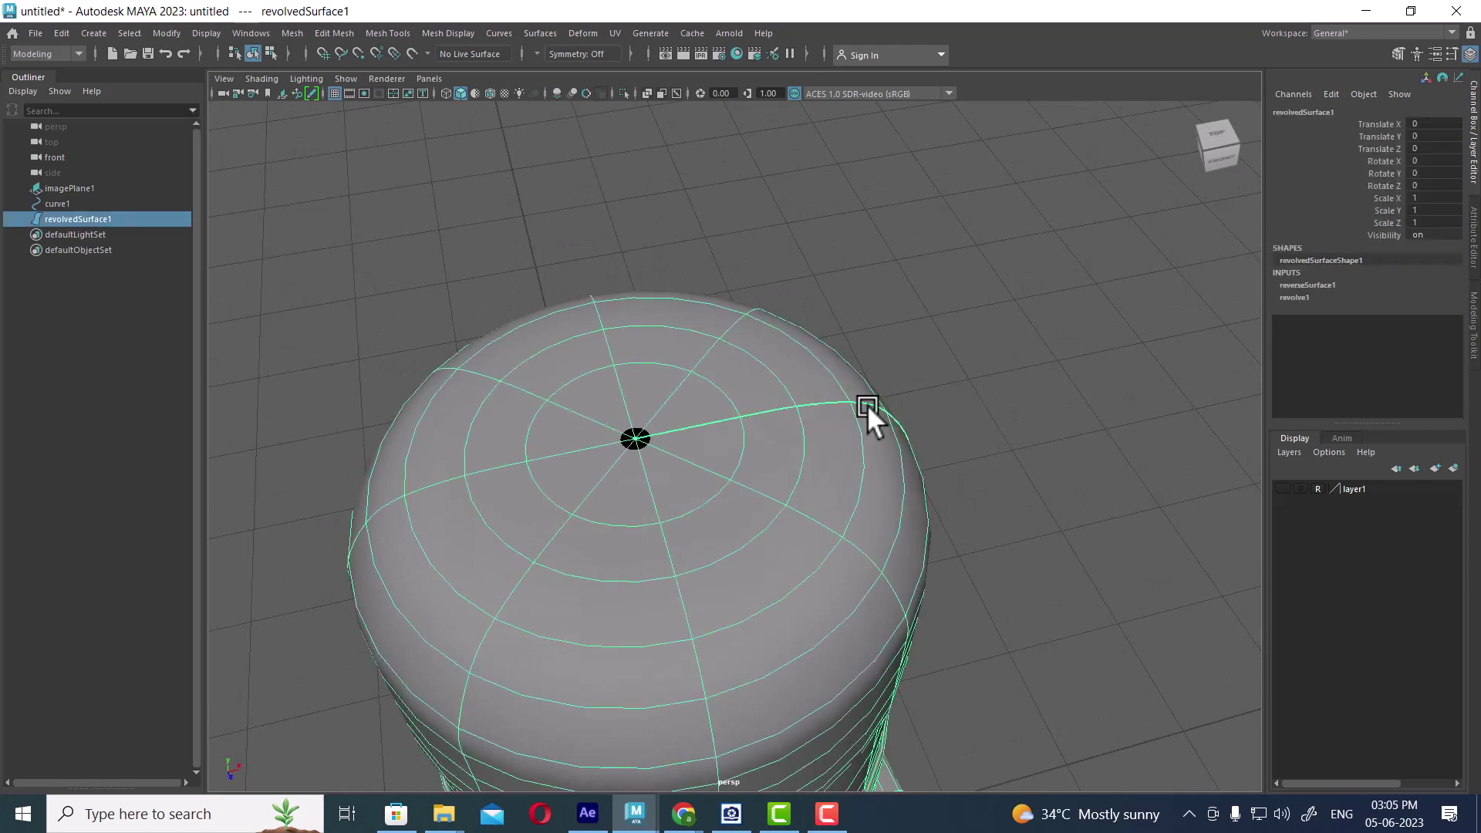
click(1023, 326)
click(832, 444)
key(ctrl+h)
Move curve1's first CV onto the axis to close the top hole, with the surface shown again.
click(863, 401)
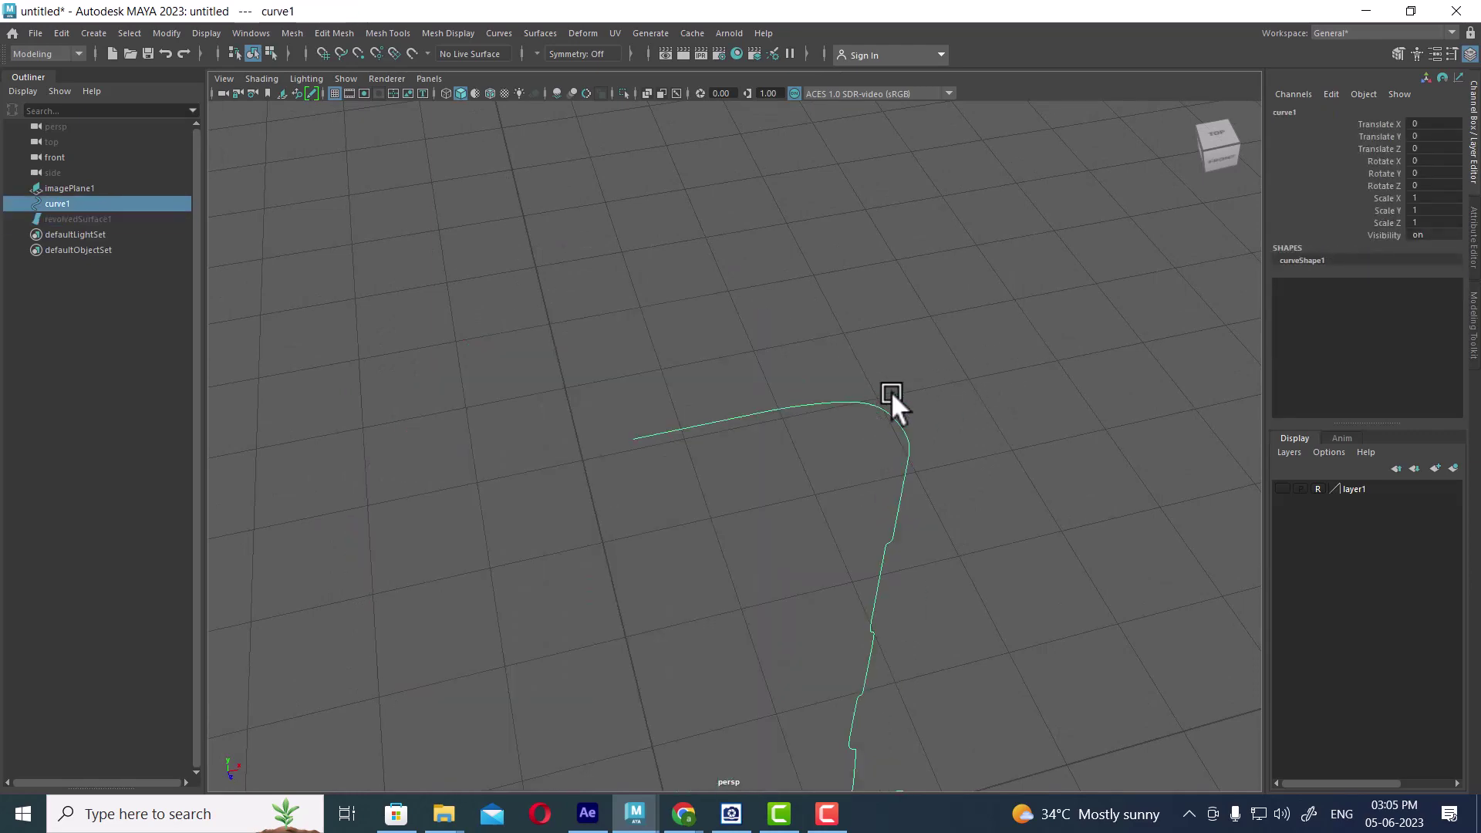
right_click(987, 293)
right_drag(987, 293, 896, 295)
drag(592, 401, 640, 461)
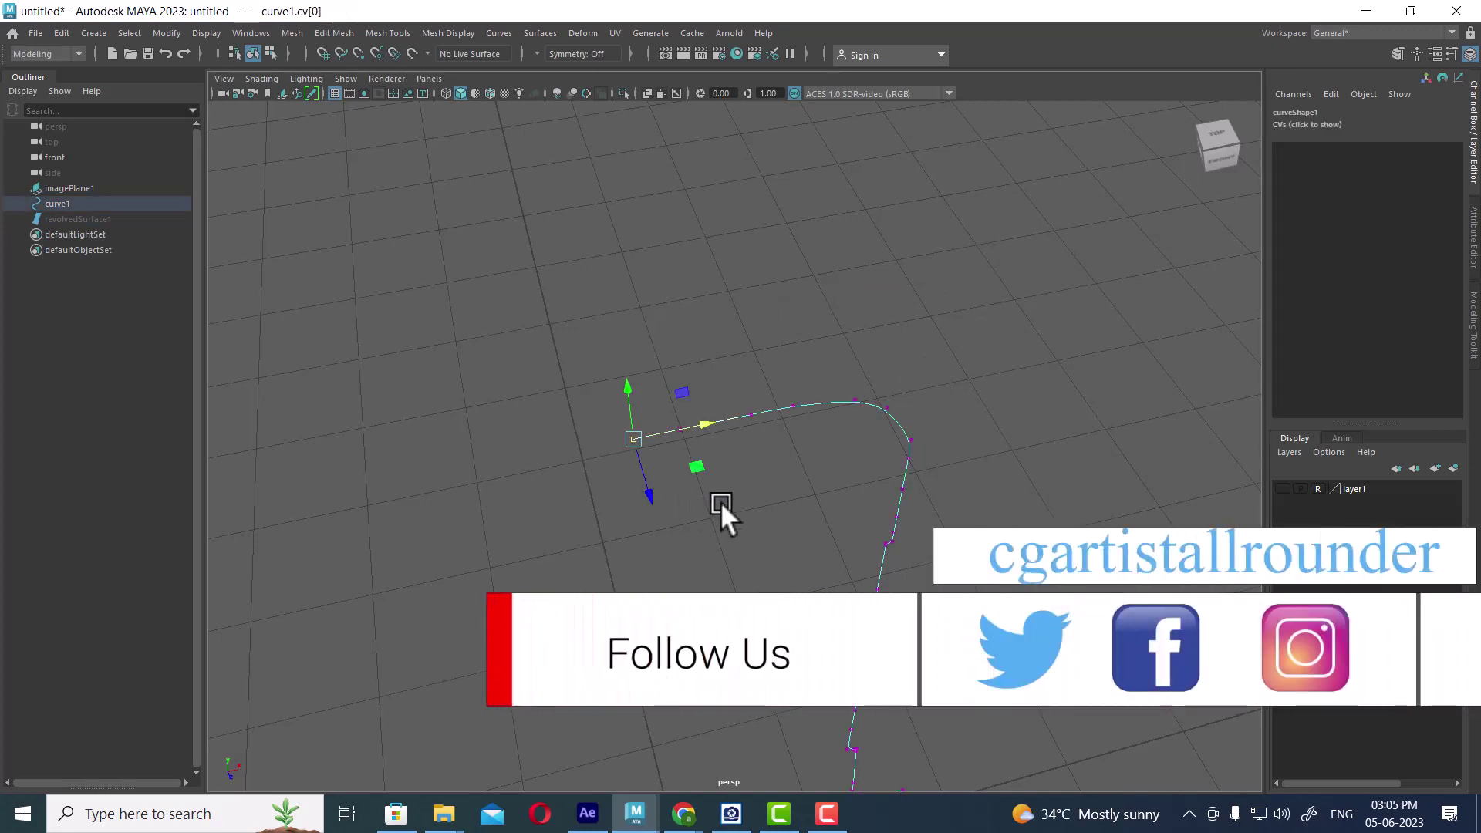
key(ctrl+shift+h)
scroll(764, 493, up, 3)
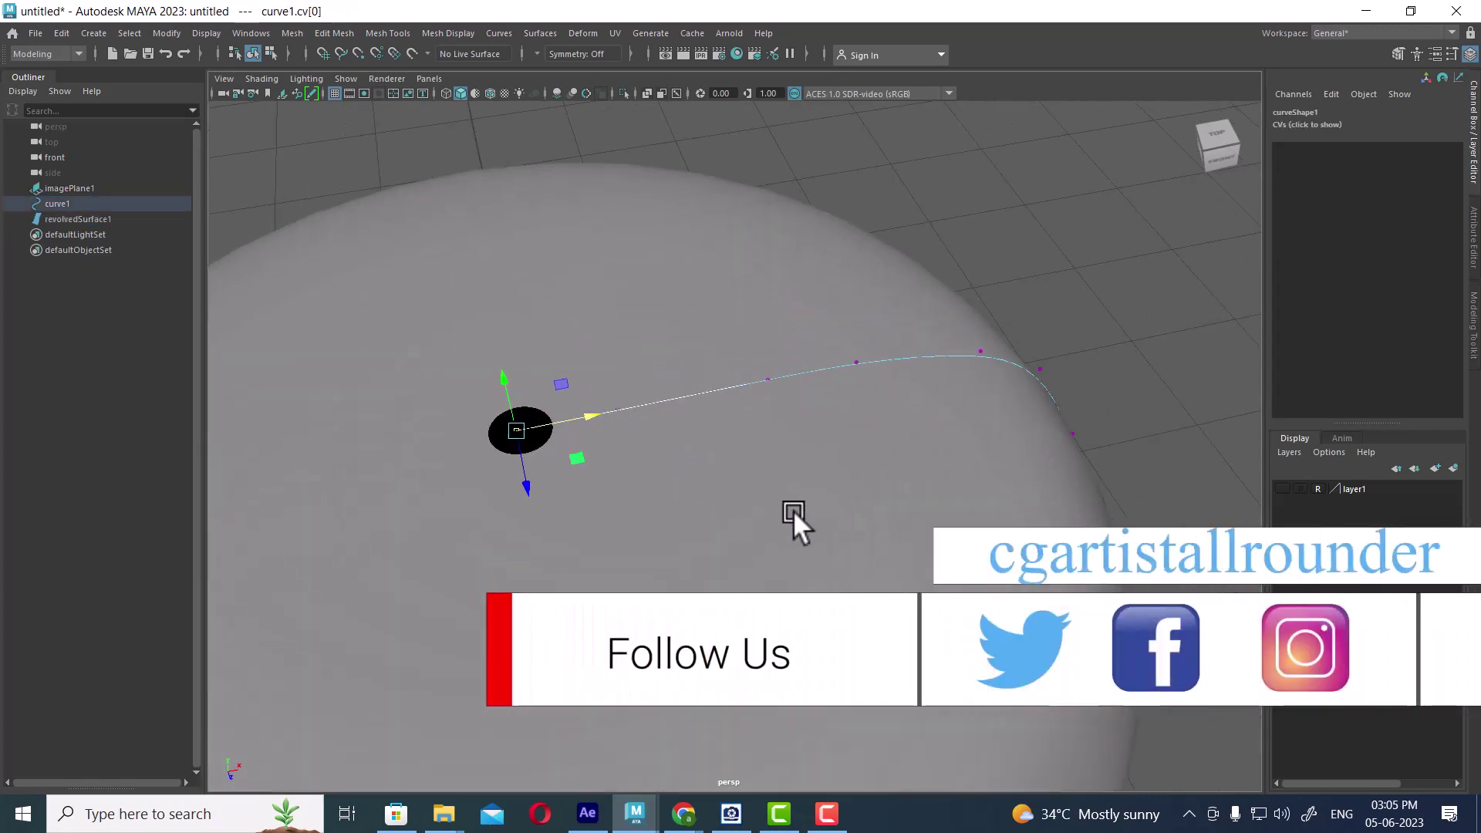
mouse_move(576, 413)
middle_down()
mouse_move(591, 422)
mouse_move(512, 448)
mouse_move(544, 442)
middle_up()
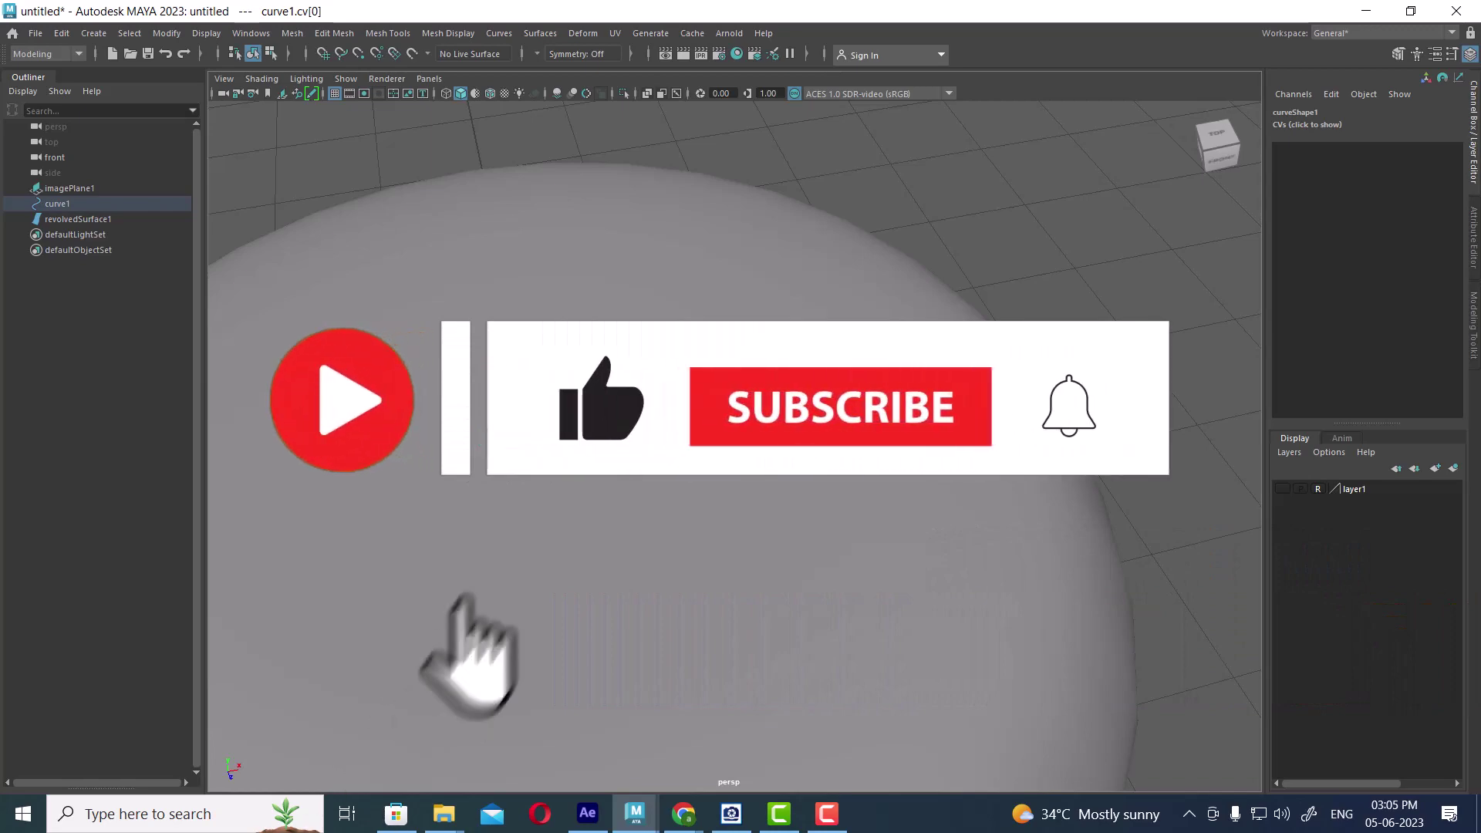
Leave vertex editing and orbit to inspect the barrel's underside.
scroll(761, 284, down, 5)
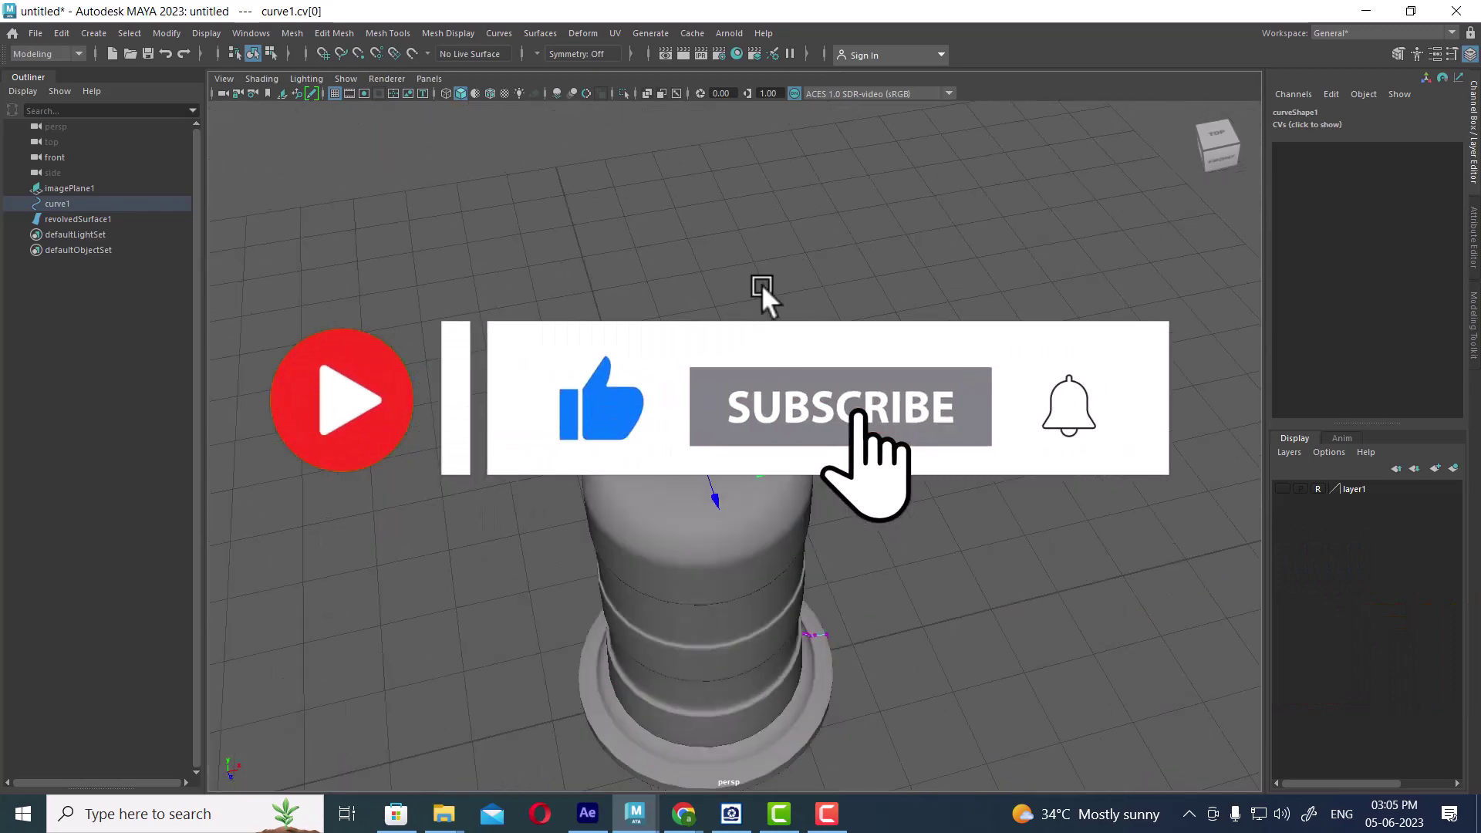
scroll(808, 476, down, 4)
alt+drag(808, 476, 849, 562)
right_drag(818, 288, 998, 281)
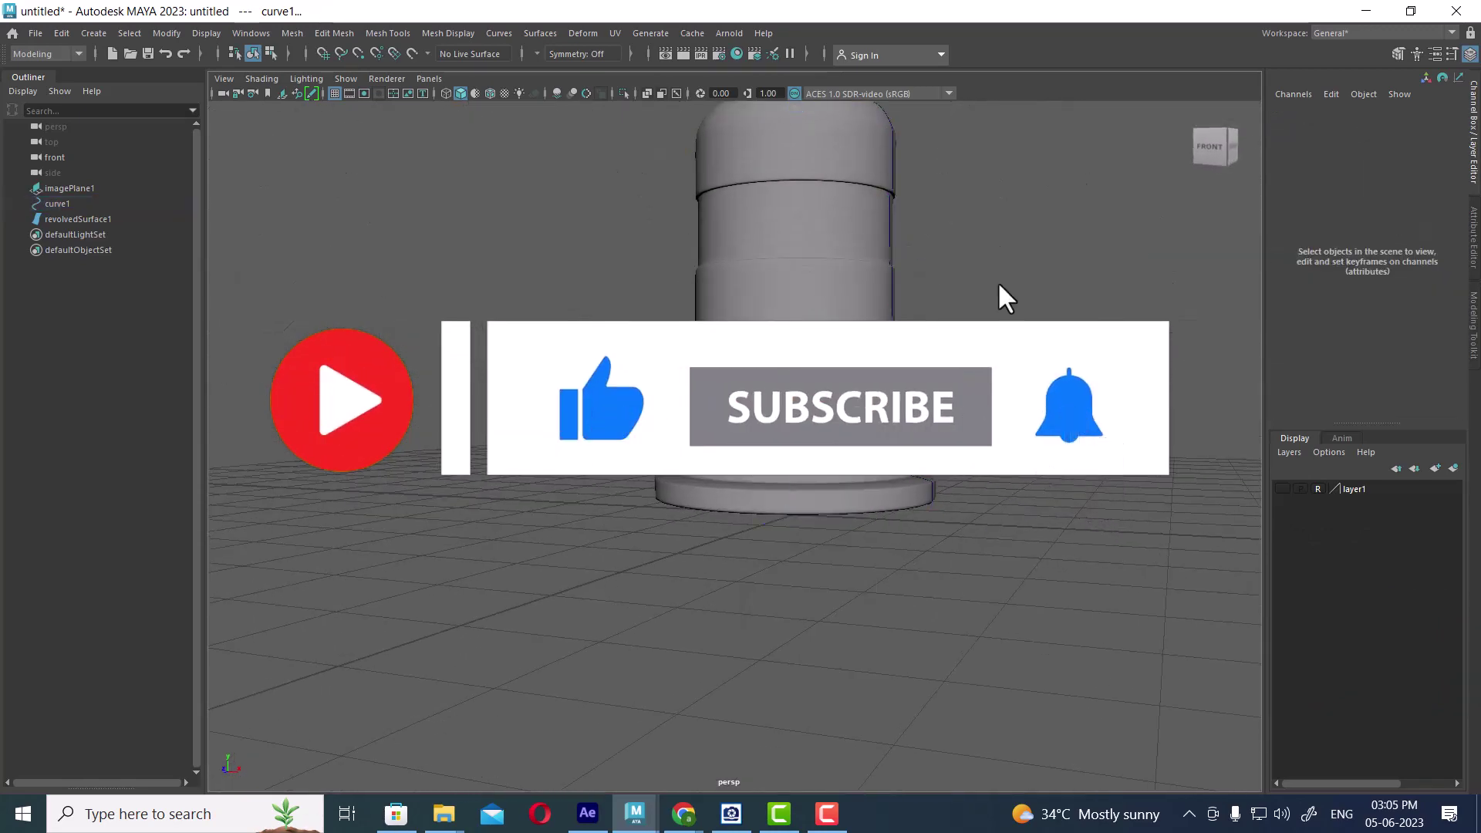
mouse_move(888, 540)
alt+mouse_down()
mouse_move(923, 582)
mouse_move(775, 611)
mouse_move(942, 389)
mouse_move(1035, 304)
mouse_move(1084, 343)
alt+mouse_up()
scroll(923, 582, up, 3)
click(796, 625)
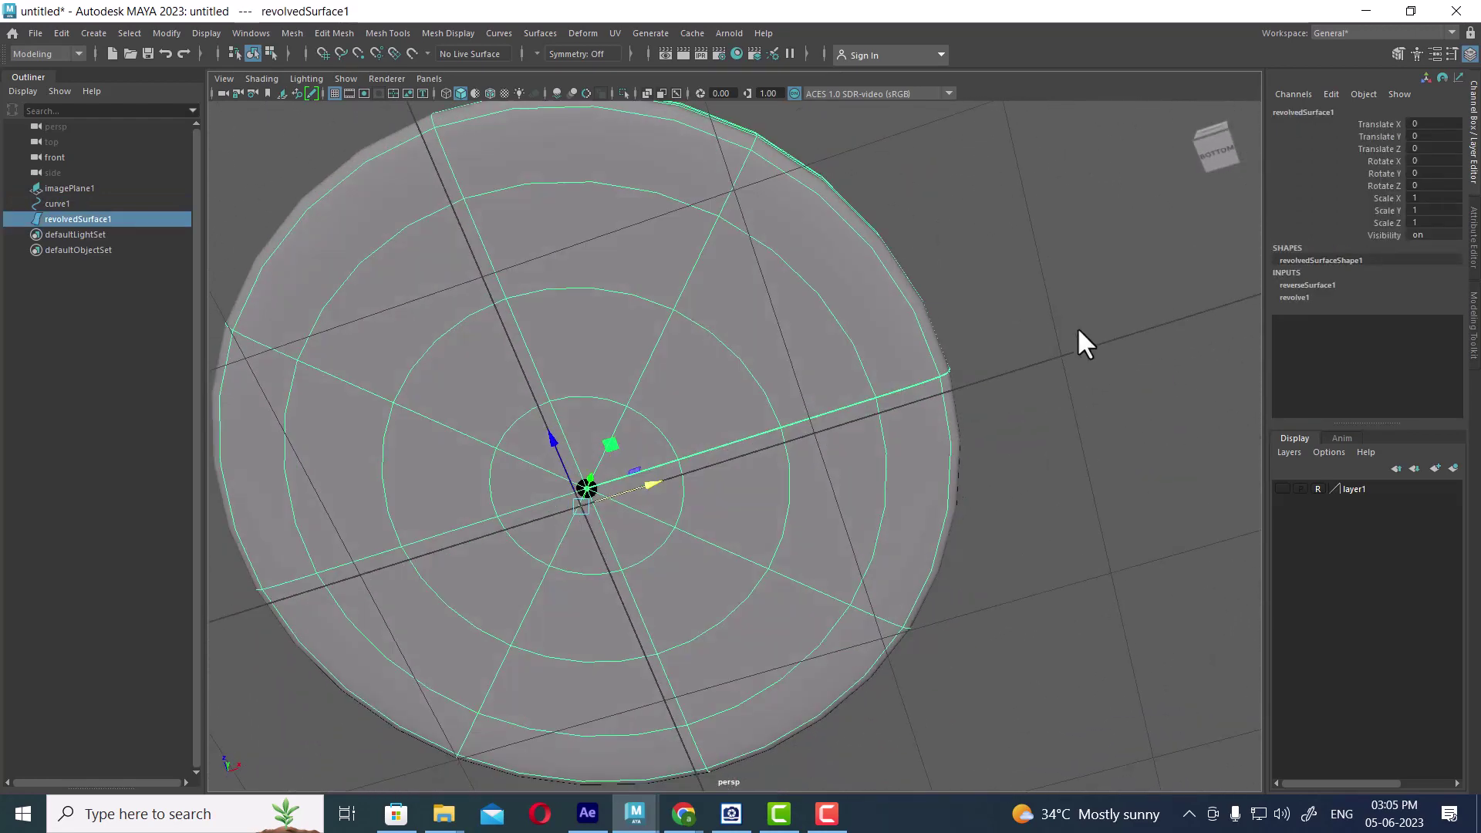
With snapping, move curve1's end CV onto the axis at the base centre.
click(284, 49)
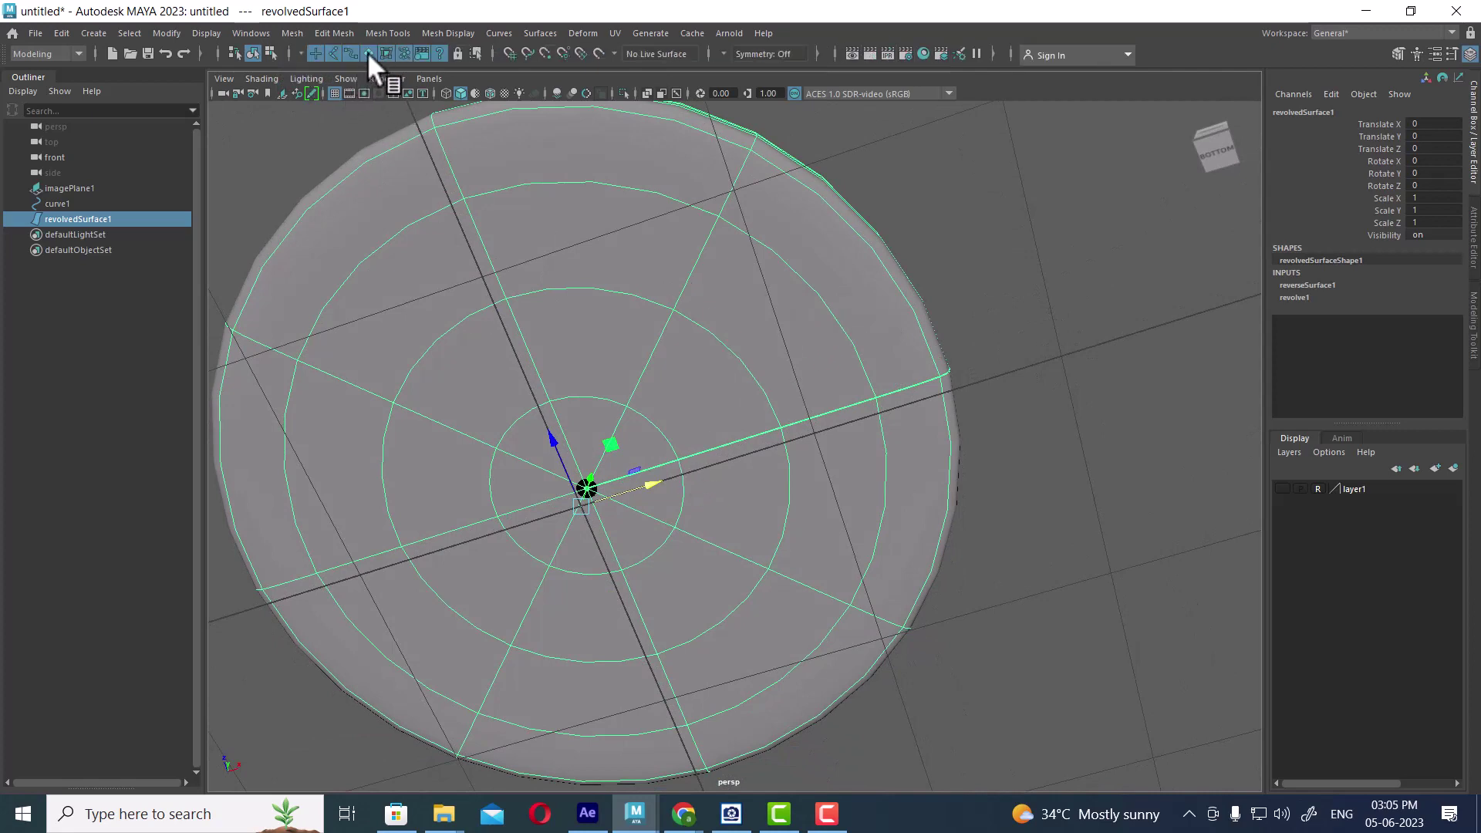
click(944, 363)
click(872, 397)
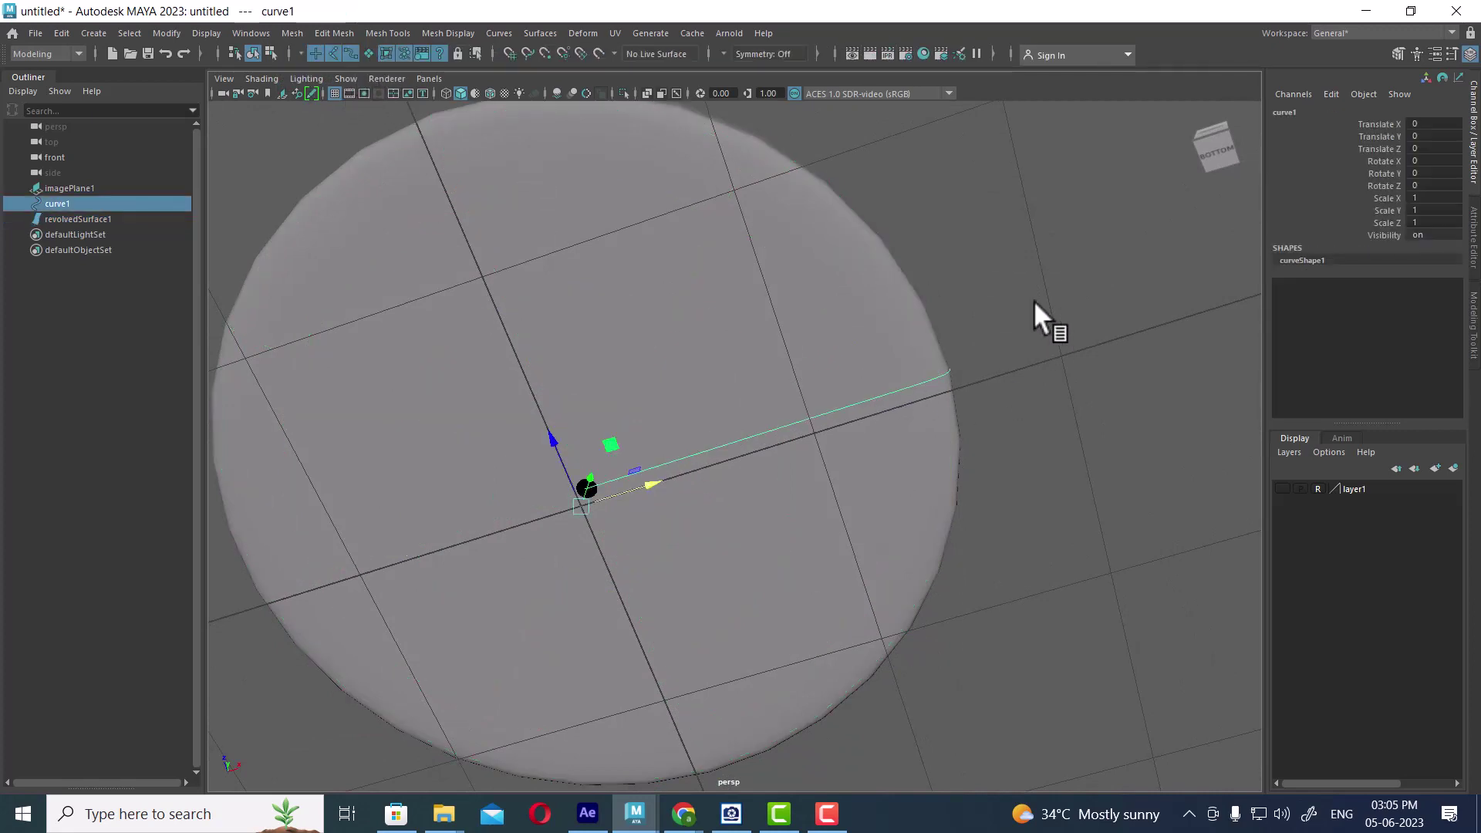
key(F8)
click(586, 488)
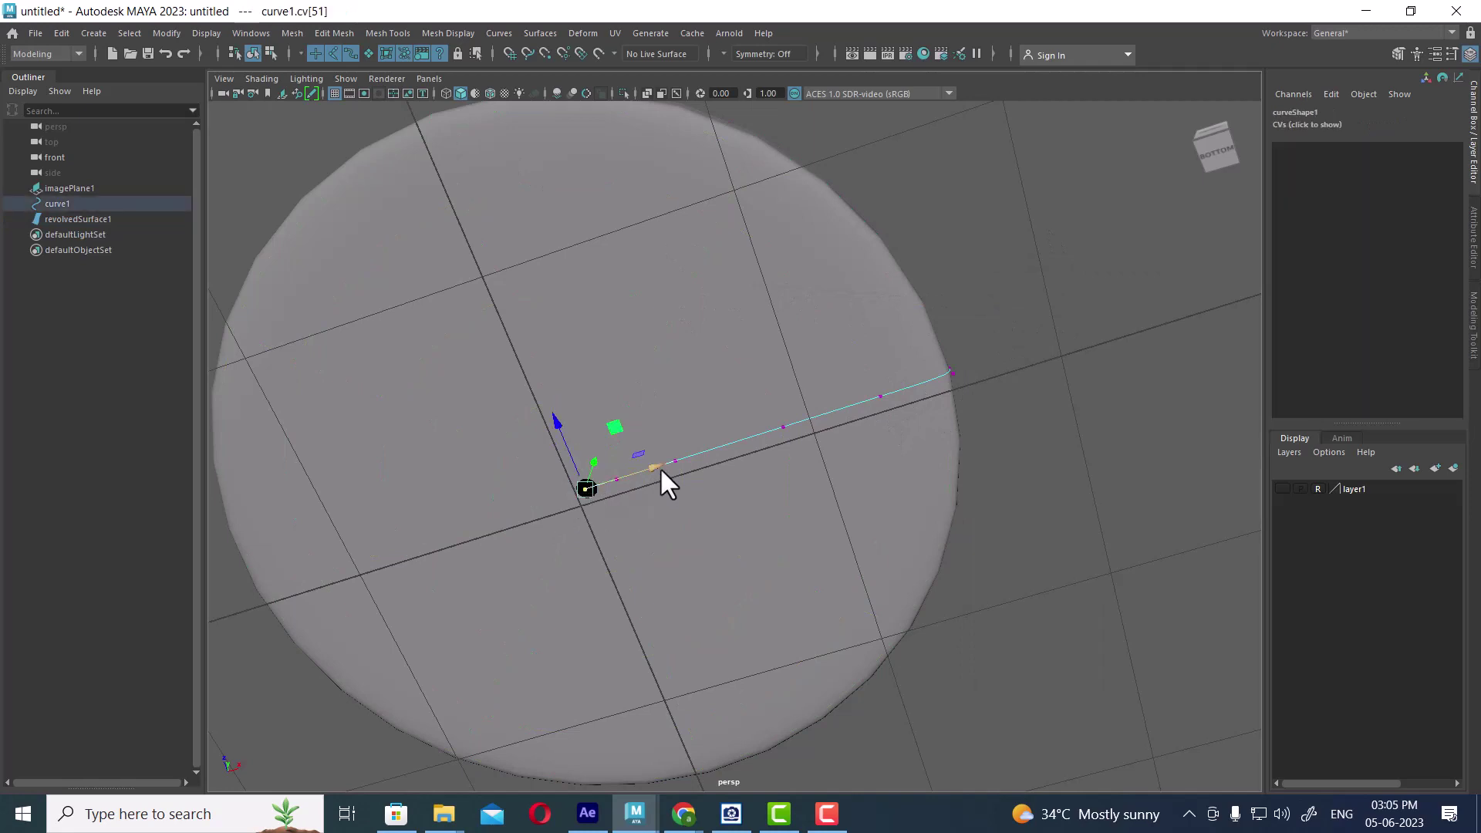
scroll(835, 353, down, 2)
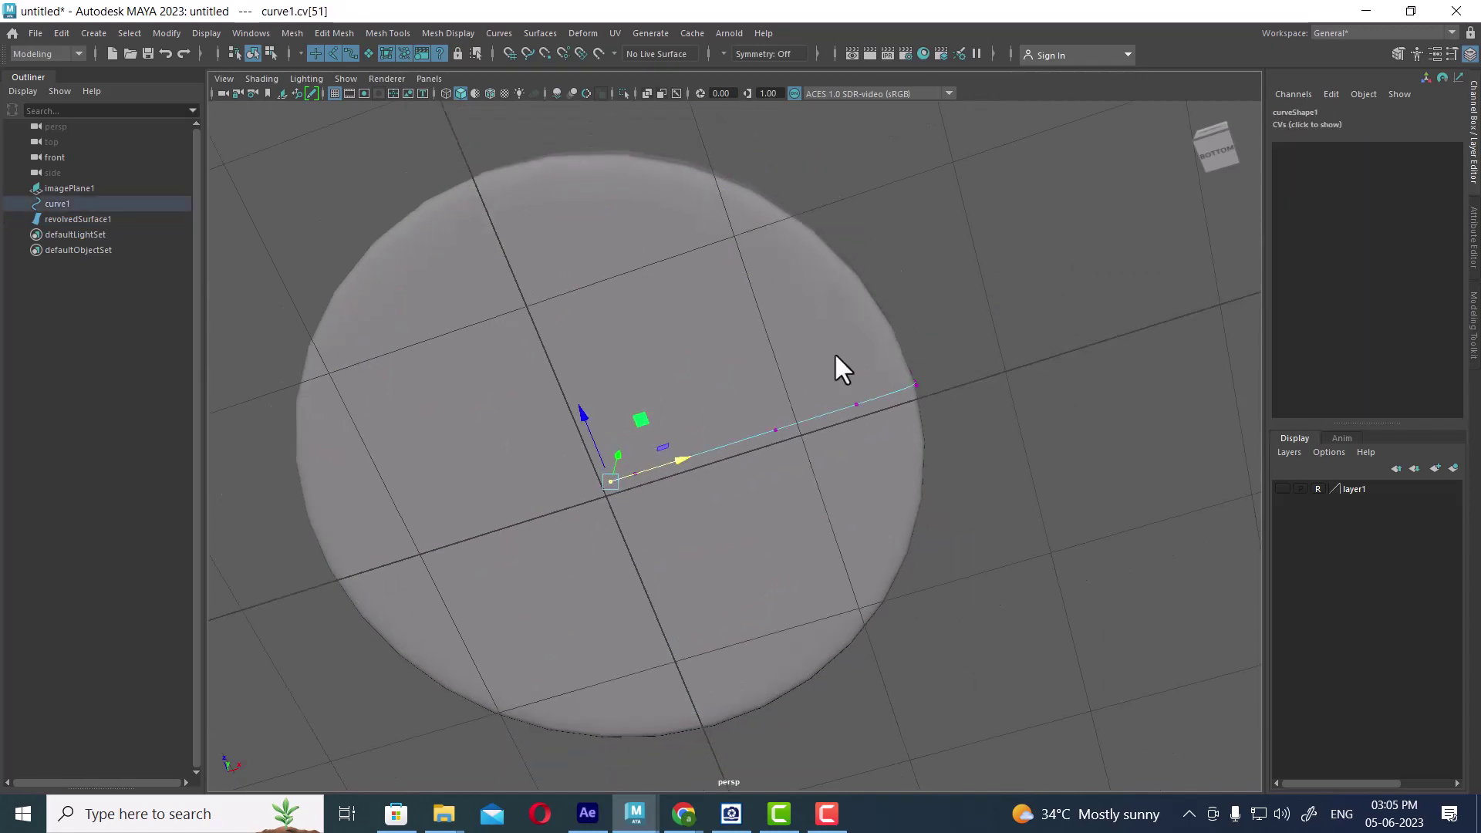
right_drag(713, 321, 783, 299)
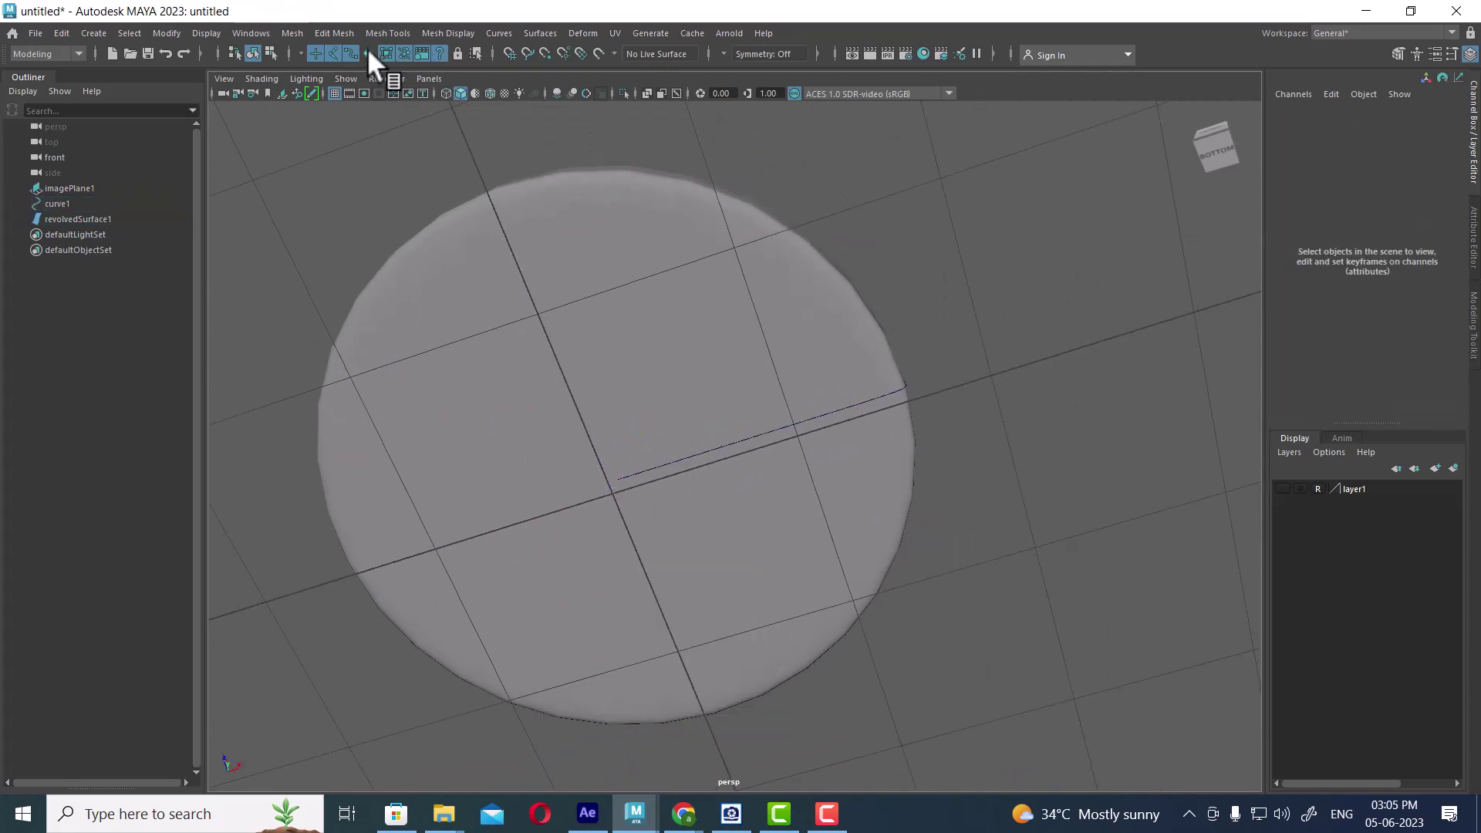
alt+drag(586, 324, 846, 455)
alt+right_drag(846, 455, 709, 344)
Switch to the front orthographic view with the reference image layer shown.
key(space)
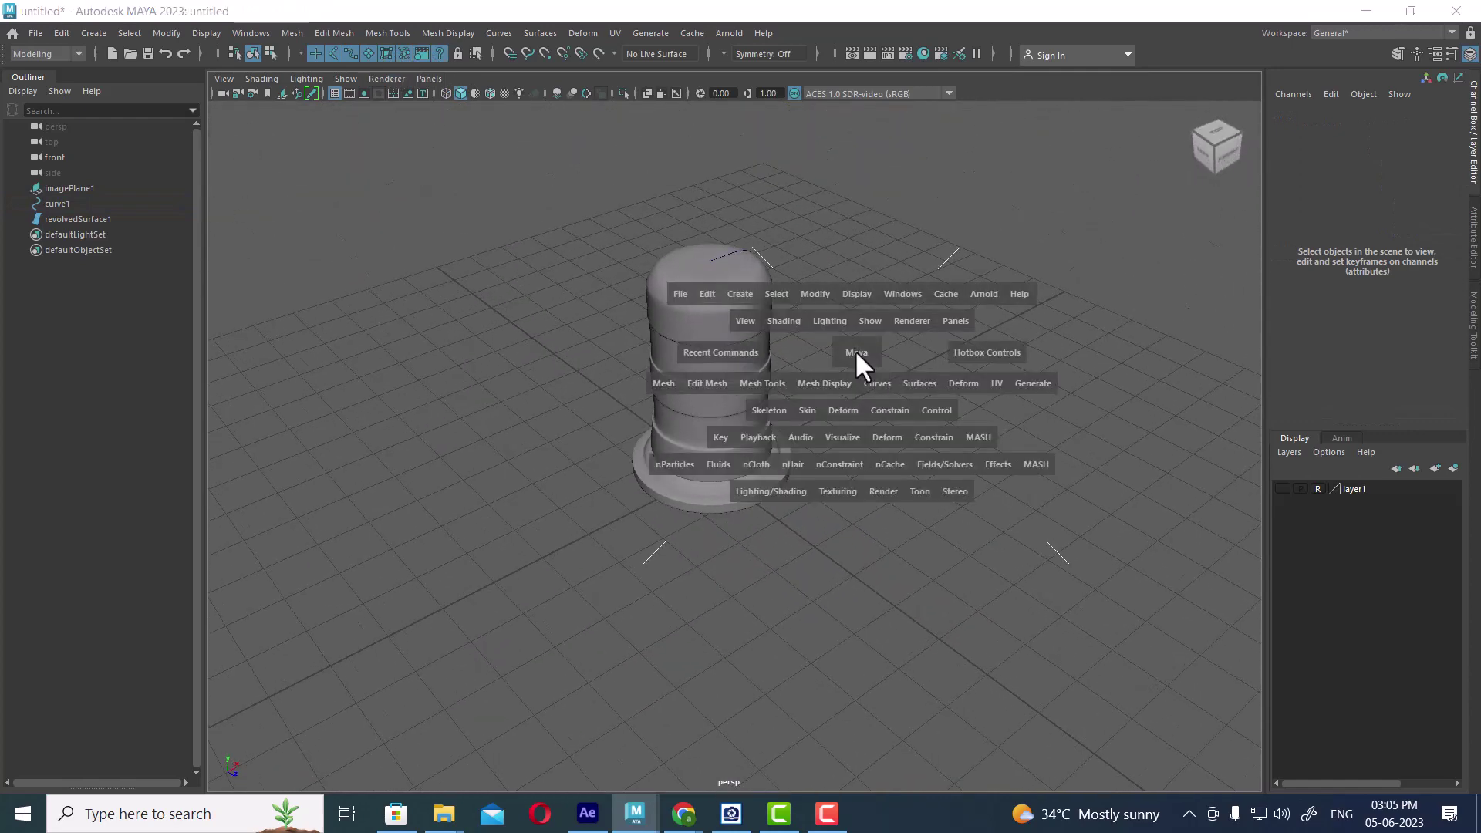
drag(854, 350, 859, 378)
click(1282, 489)
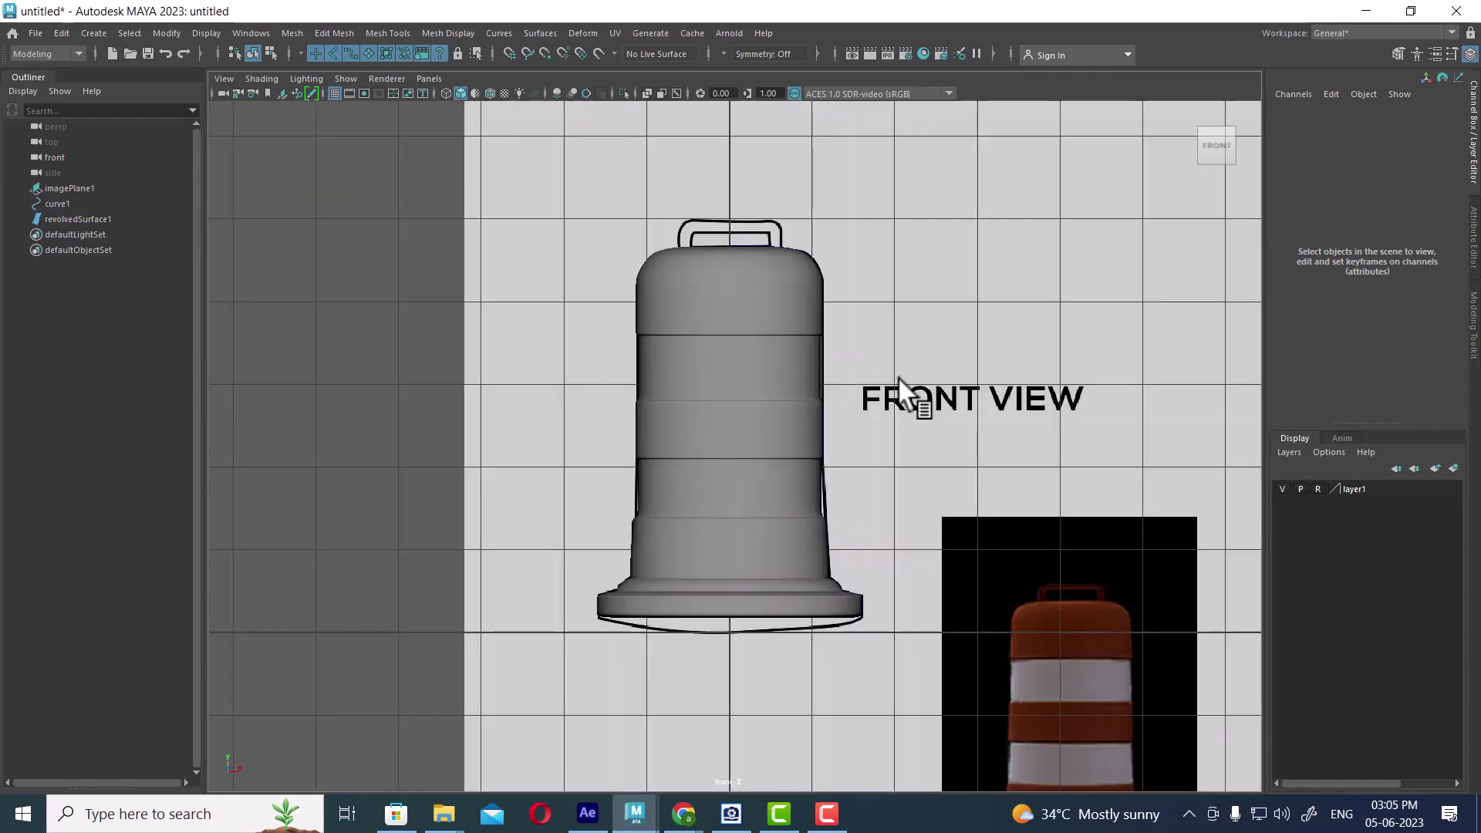
scroll(787, 396, up, 2)
scroll(855, 502, up, 2)
scroll(684, 400, up, 2)
scroll(682, 395, up, 1)
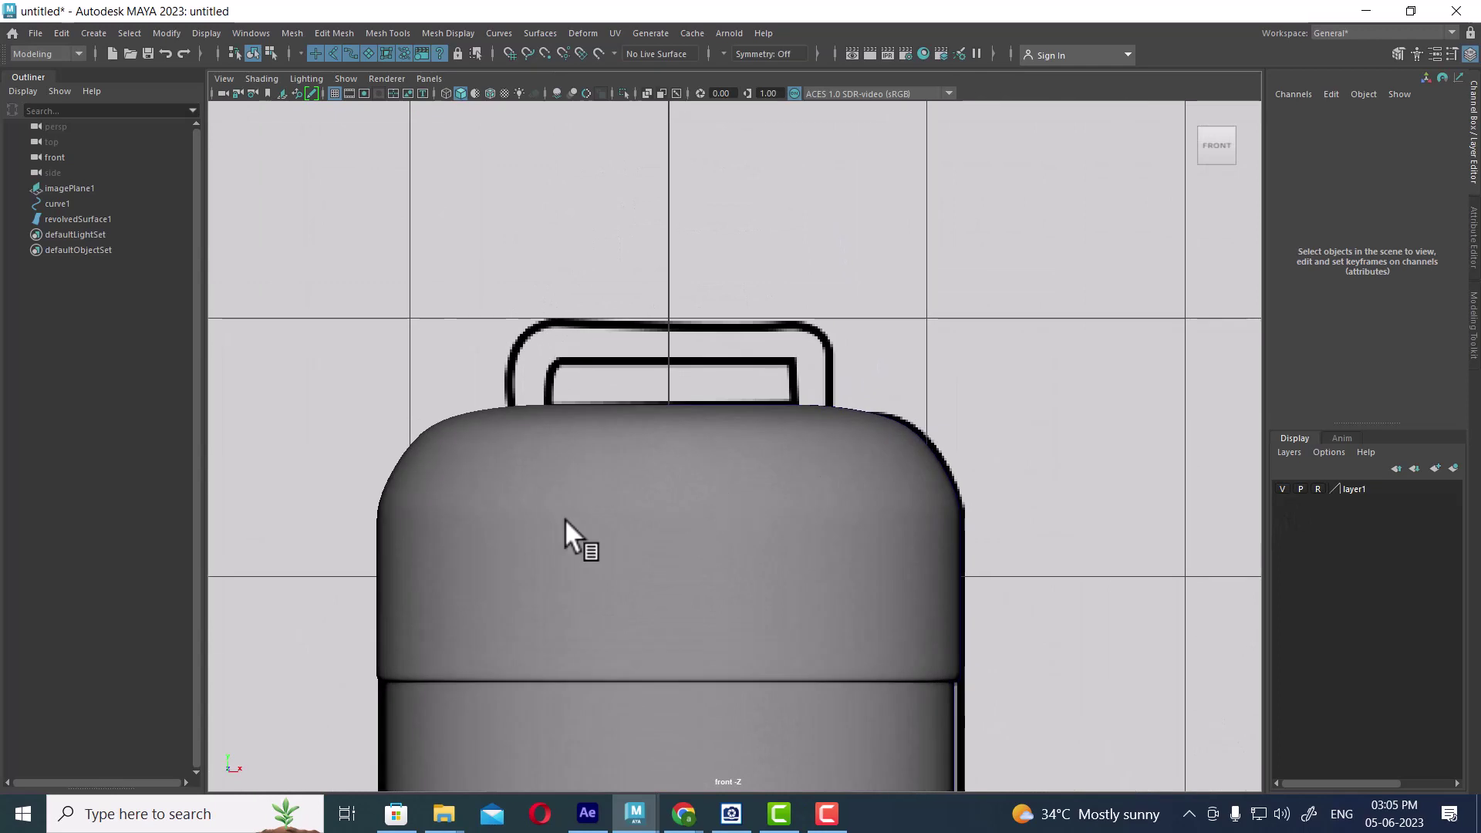
In wireframe, trace curve2 up the handle's left side and across its top.
click(83, 35)
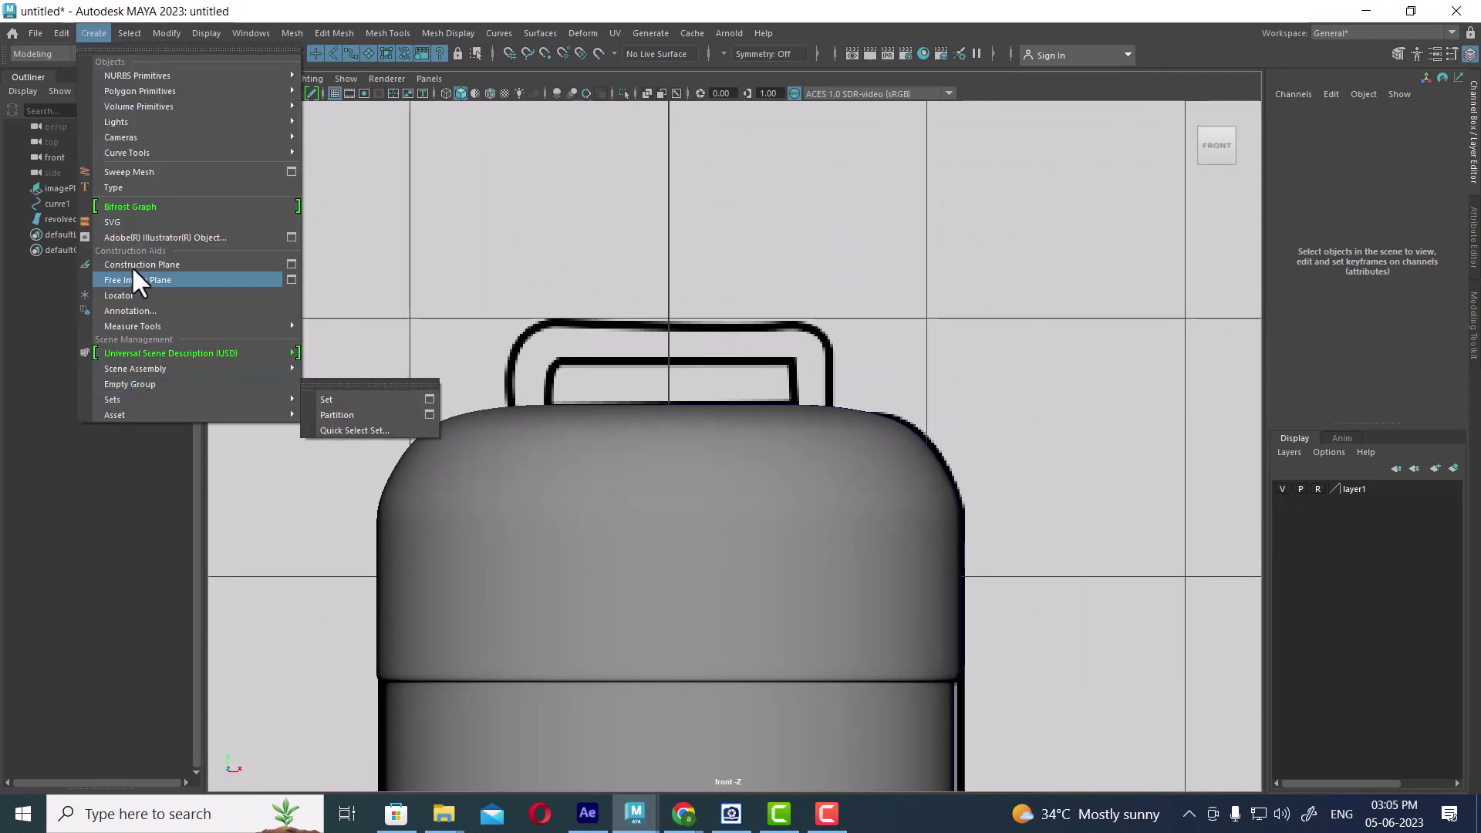
mouse_move(127, 151)
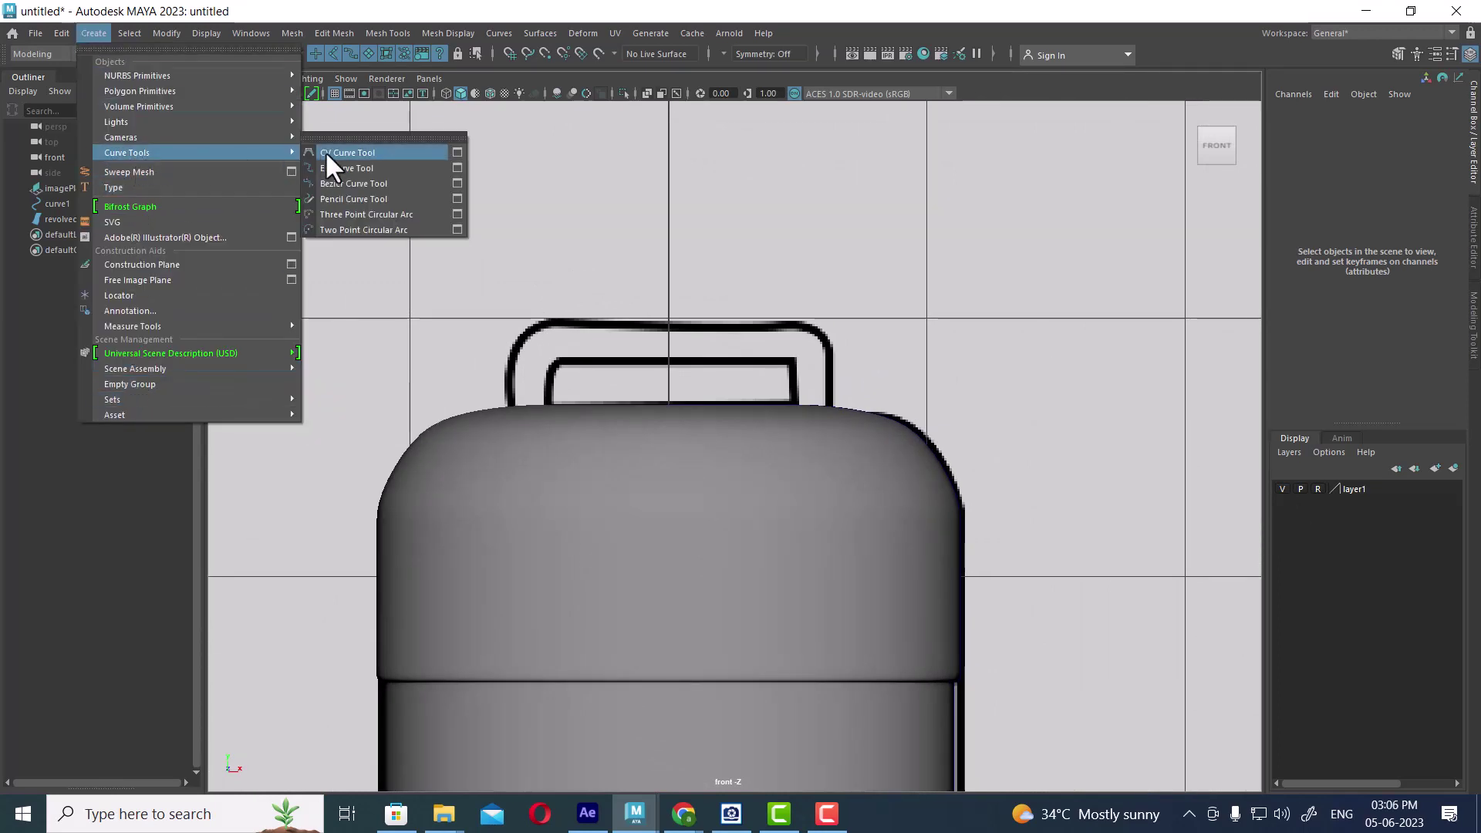
click(355, 151)
scroll(537, 333, up, 1)
key(4)
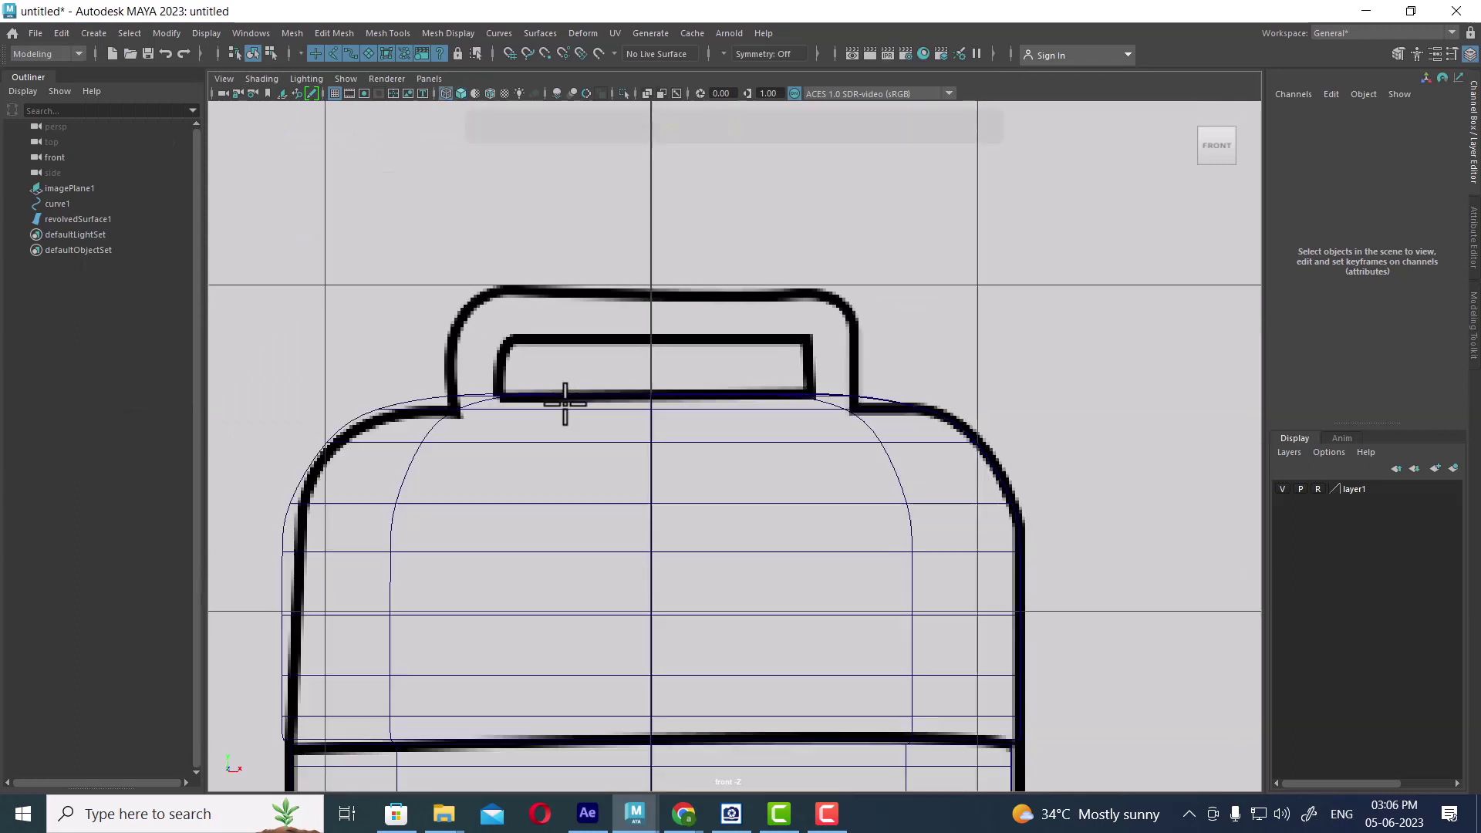
click(474, 401)
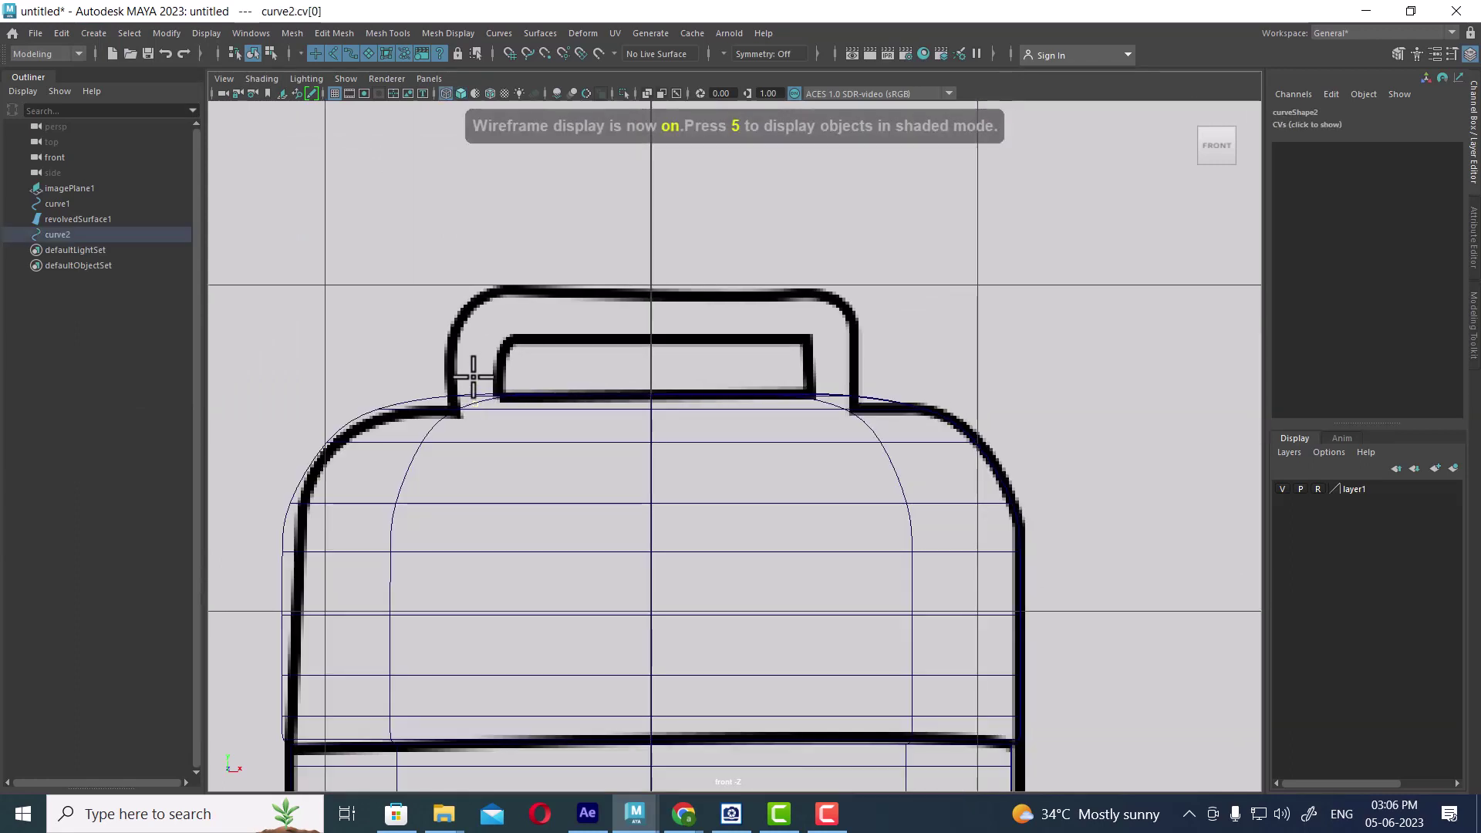
click(476, 340)
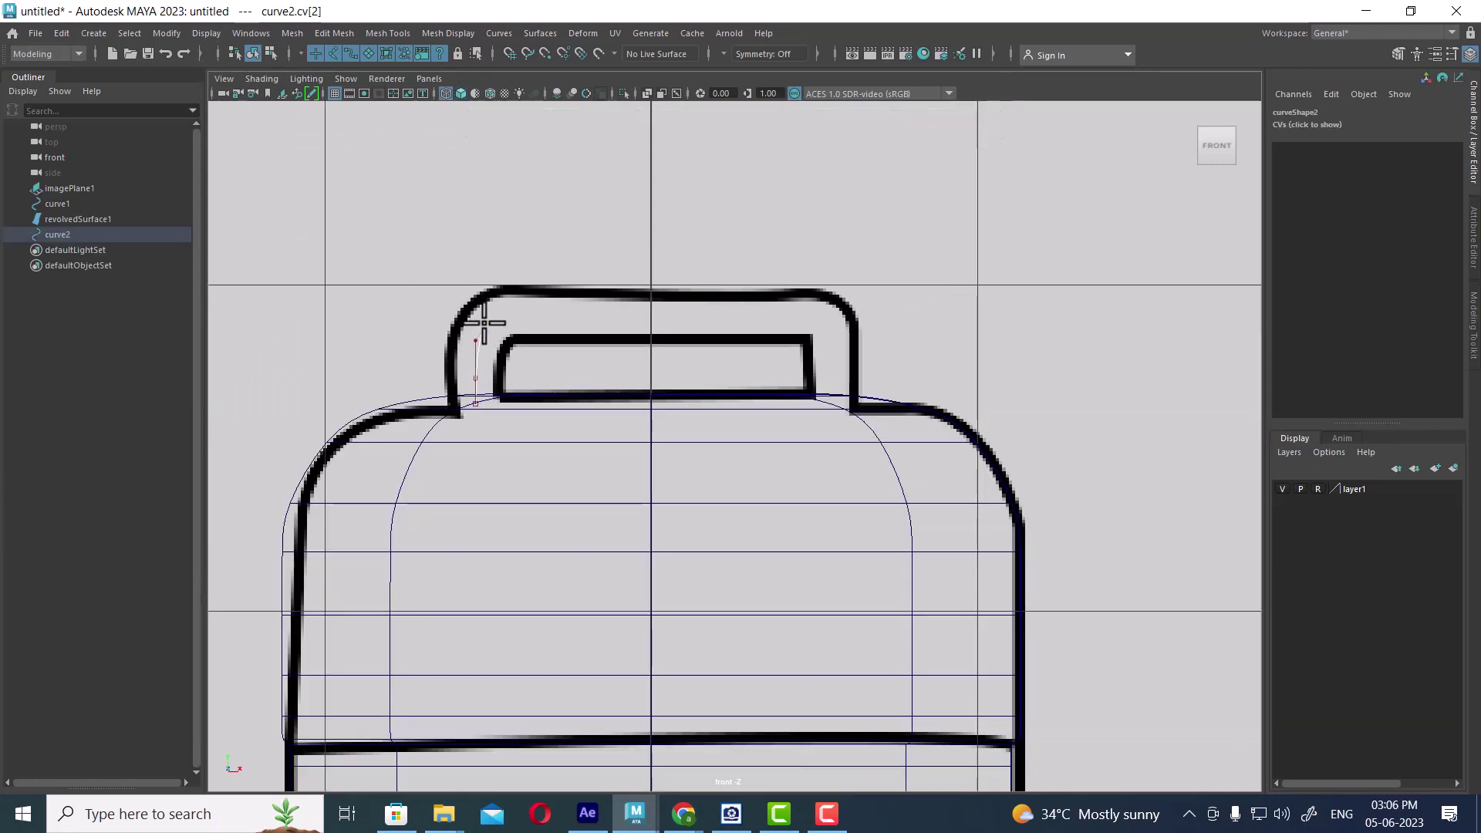
click(501, 315)
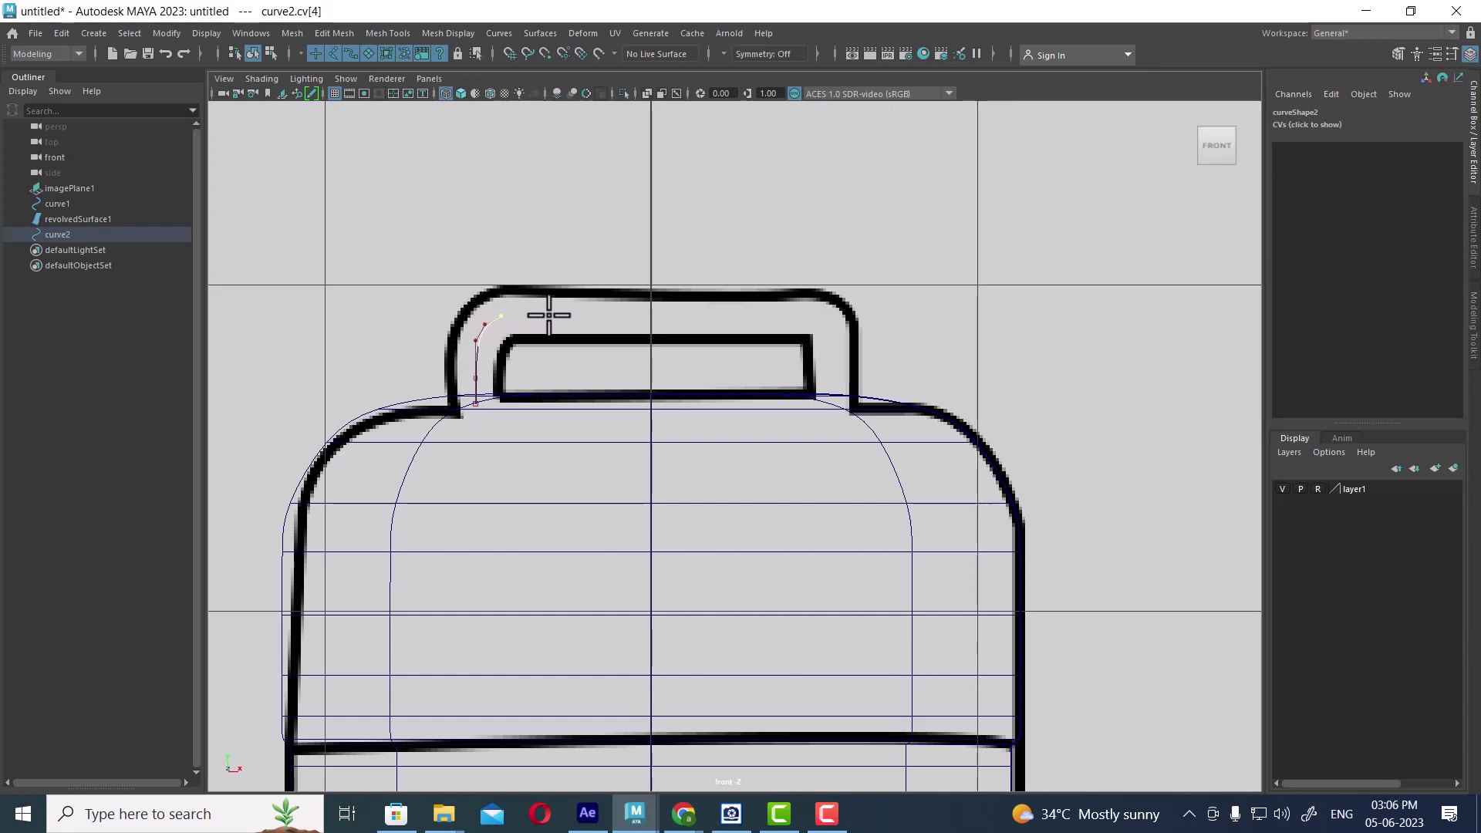
click(651, 315)
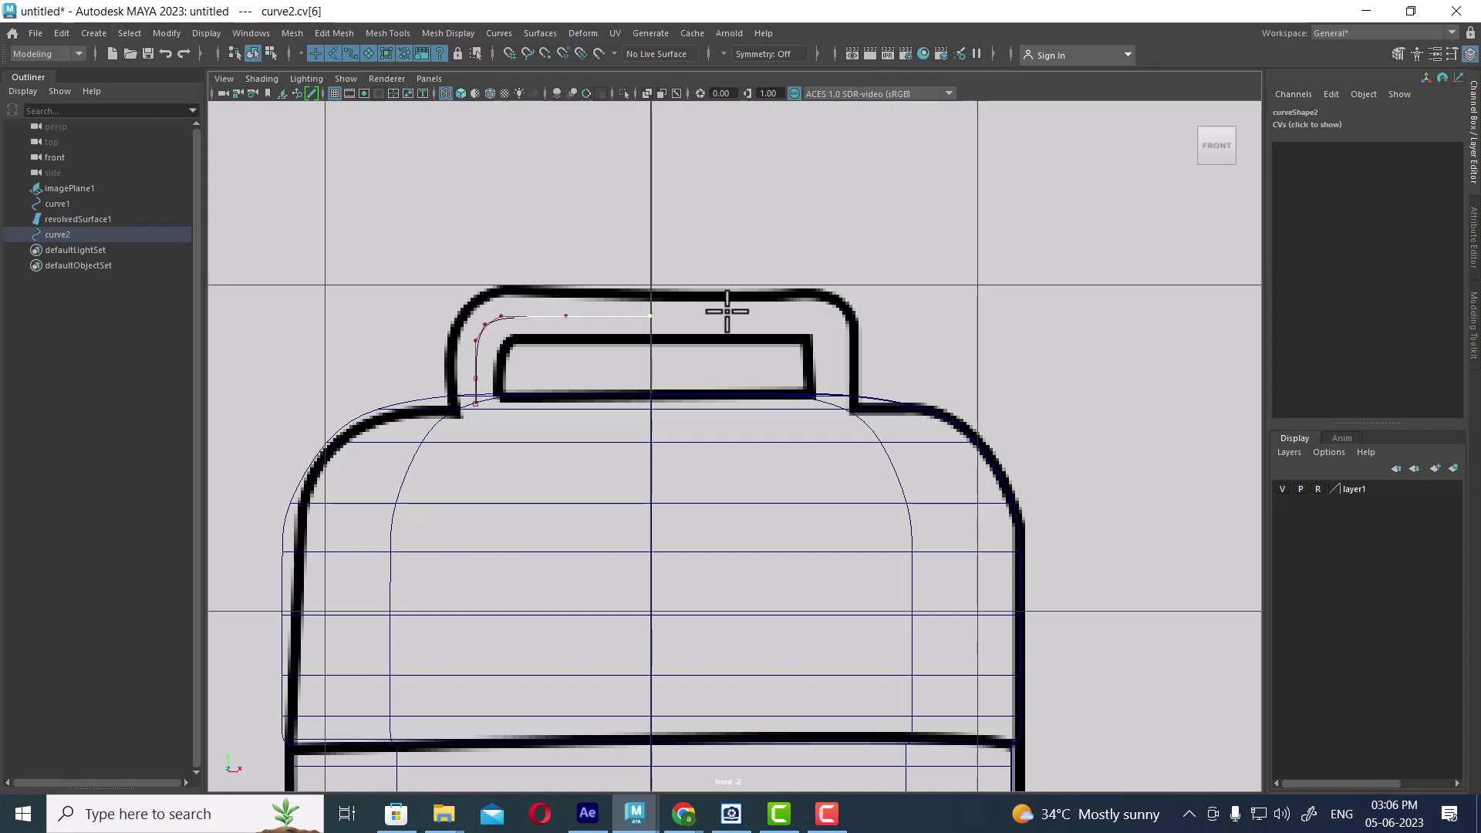
click(779, 316)
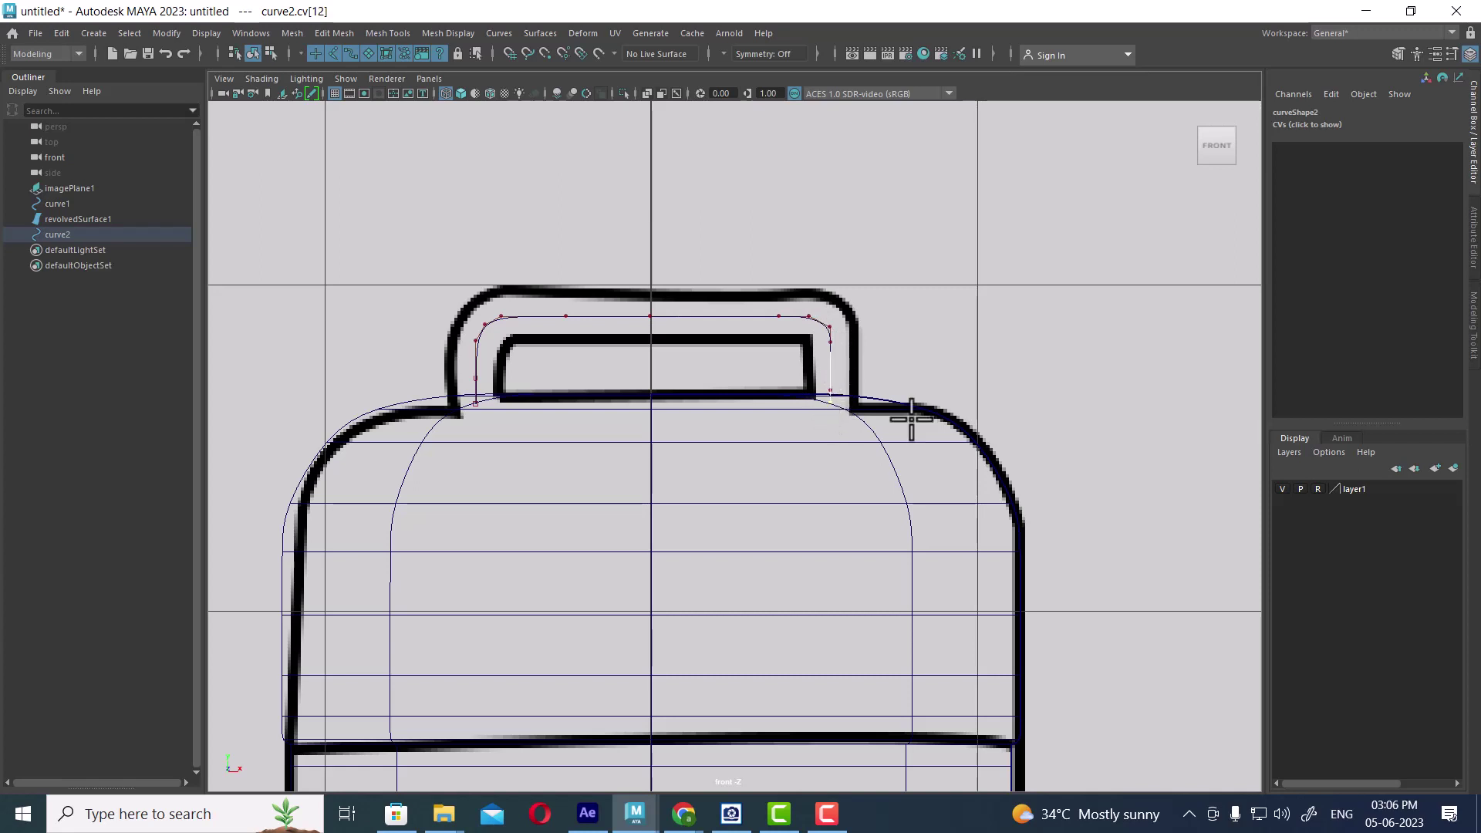
key(Return)
Return to a shaded perspective view with reference layer1 hidden, reselecting curve2.
key(space)
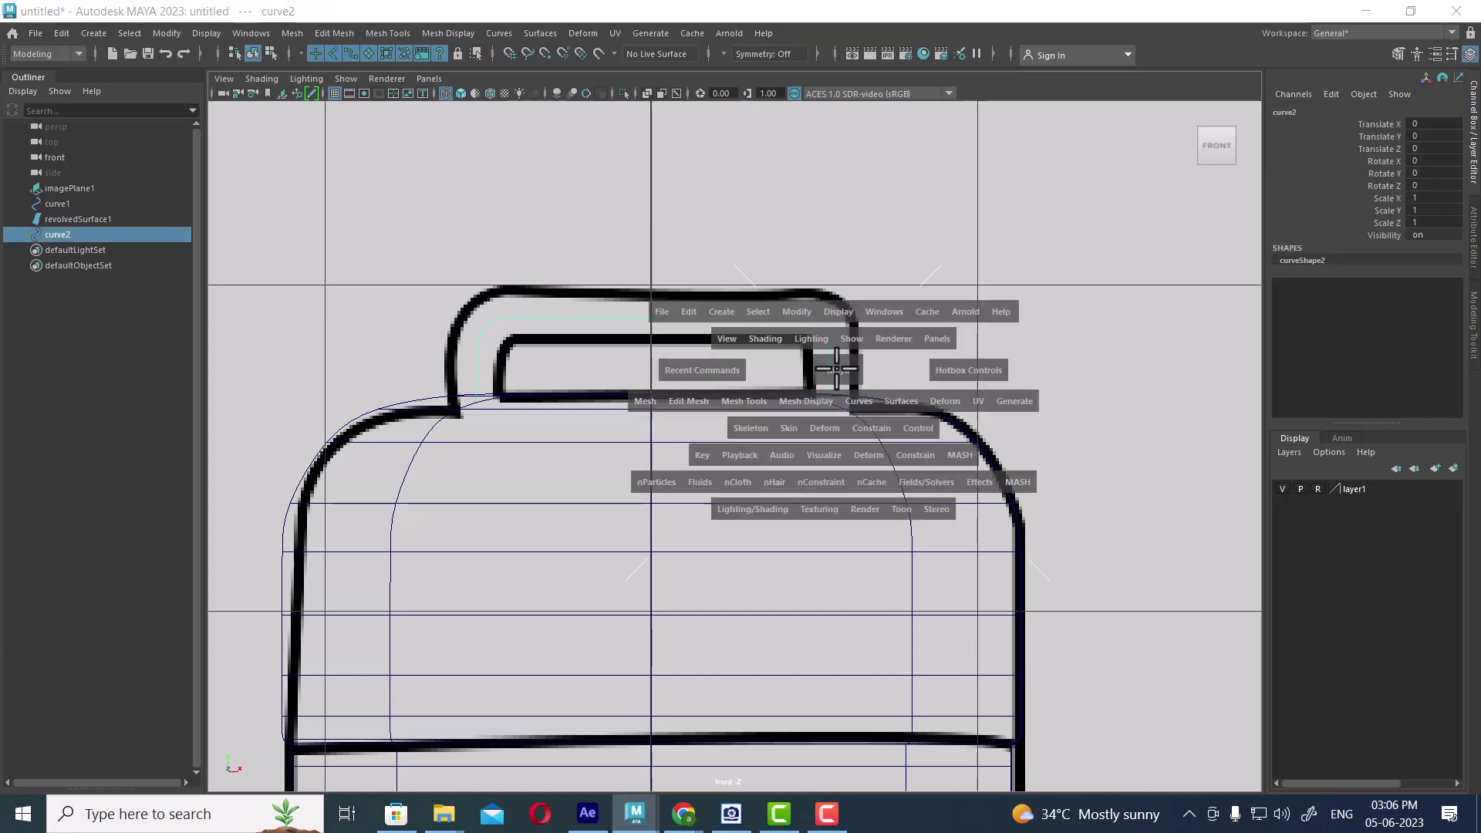
mouse_move(816, 380)
mouse_down()
mouse_move(894, 391)
mouse_move(784, 334)
mouse_up()
scroll(853, 524, up, 3)
key(4)
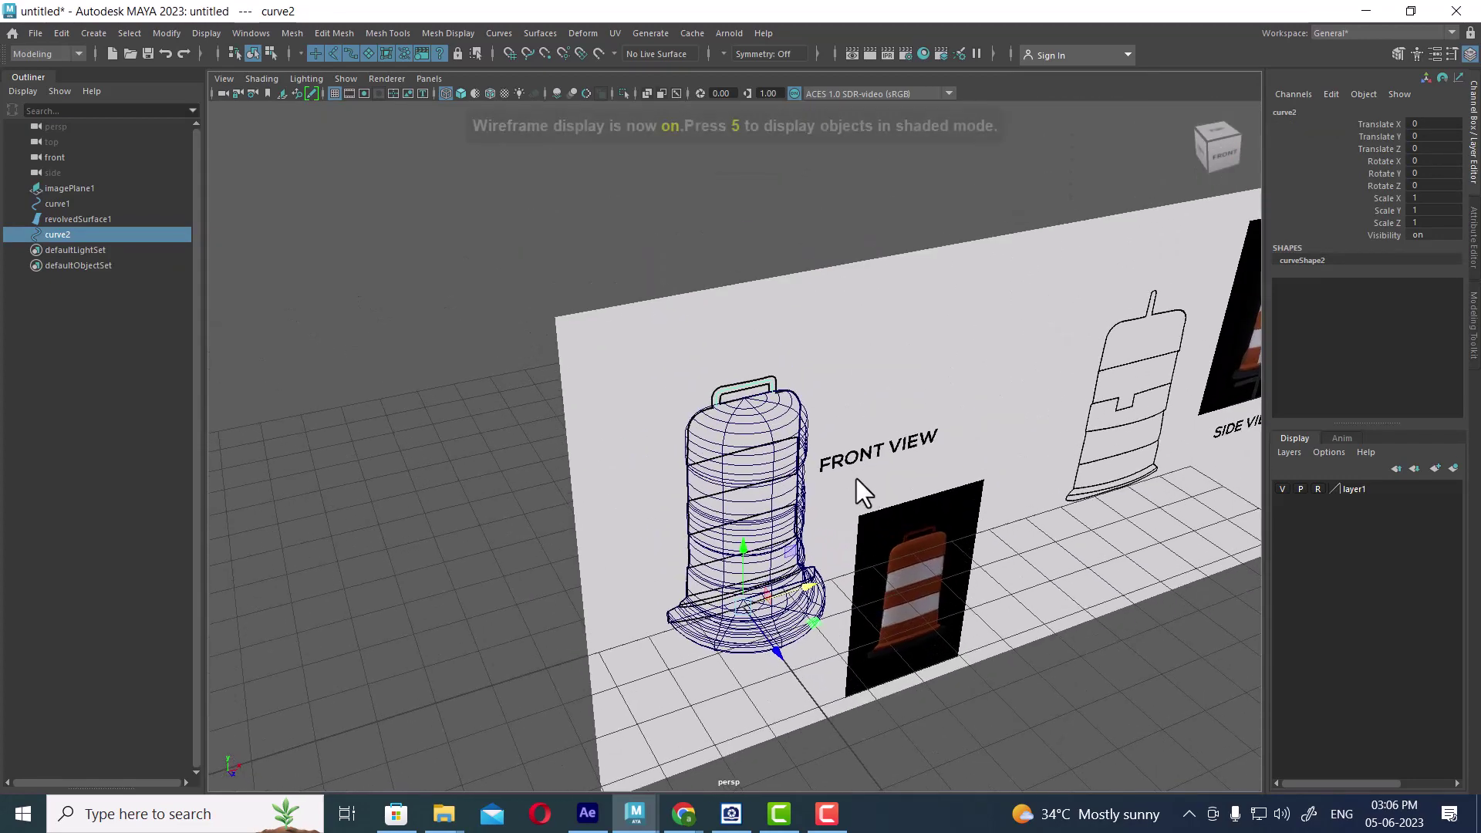
key(5)
click(1284, 489)
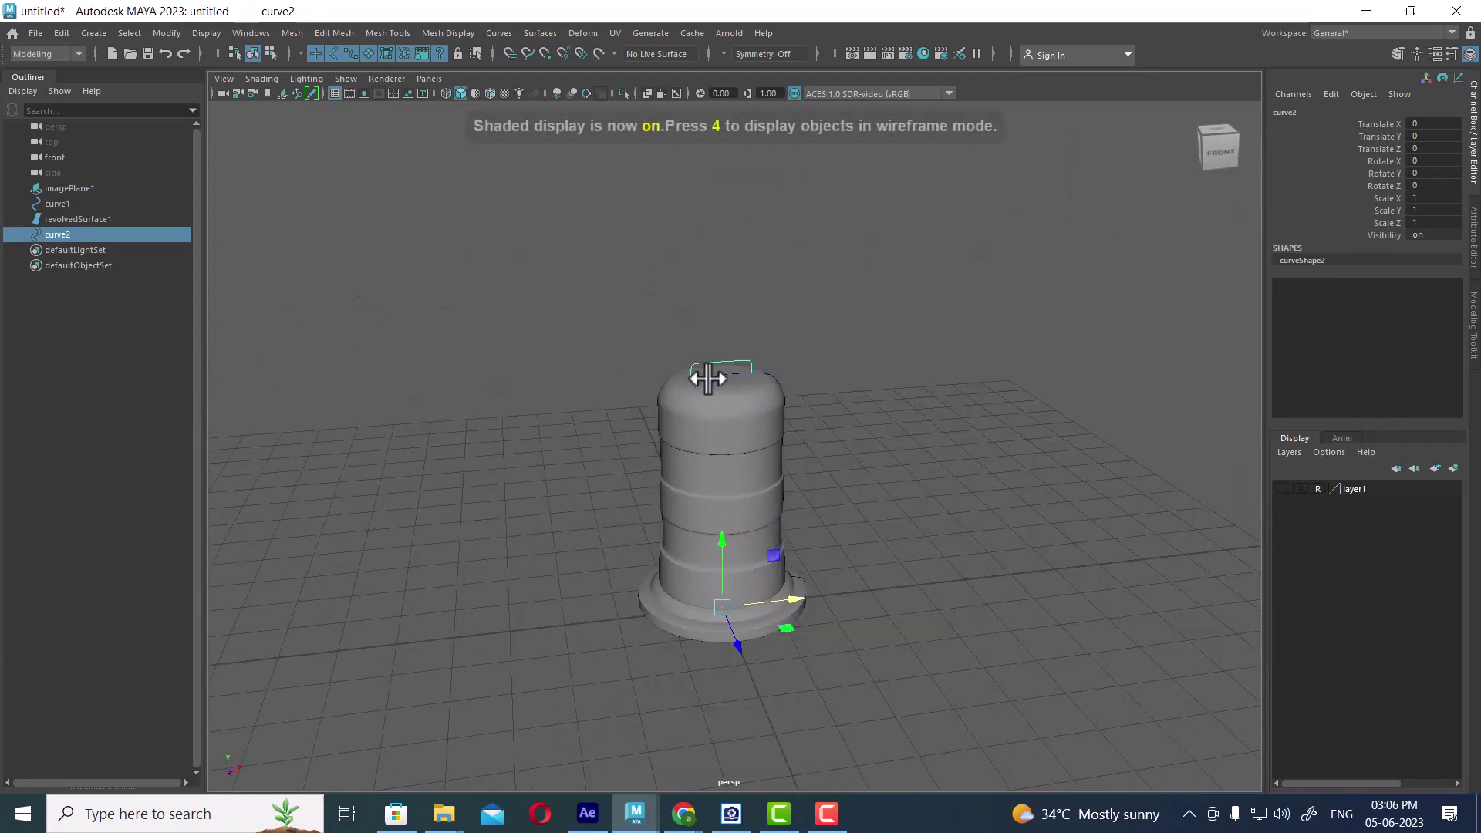
scroll(998, 386, up, 3)
scroll(942, 396, up, 2)
scroll(1074, 367, up, 3)
click(1075, 366)
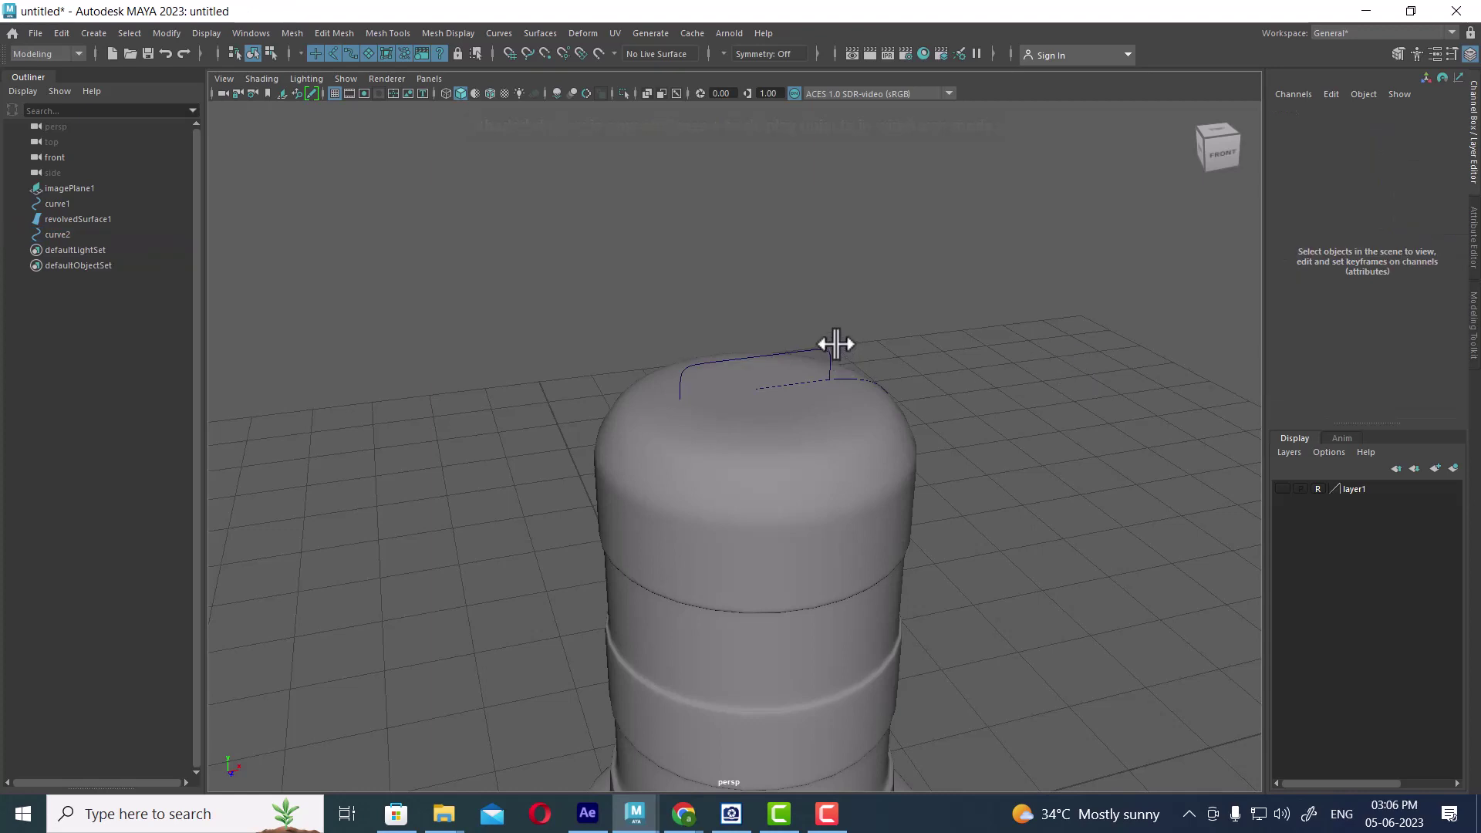
click(830, 349)
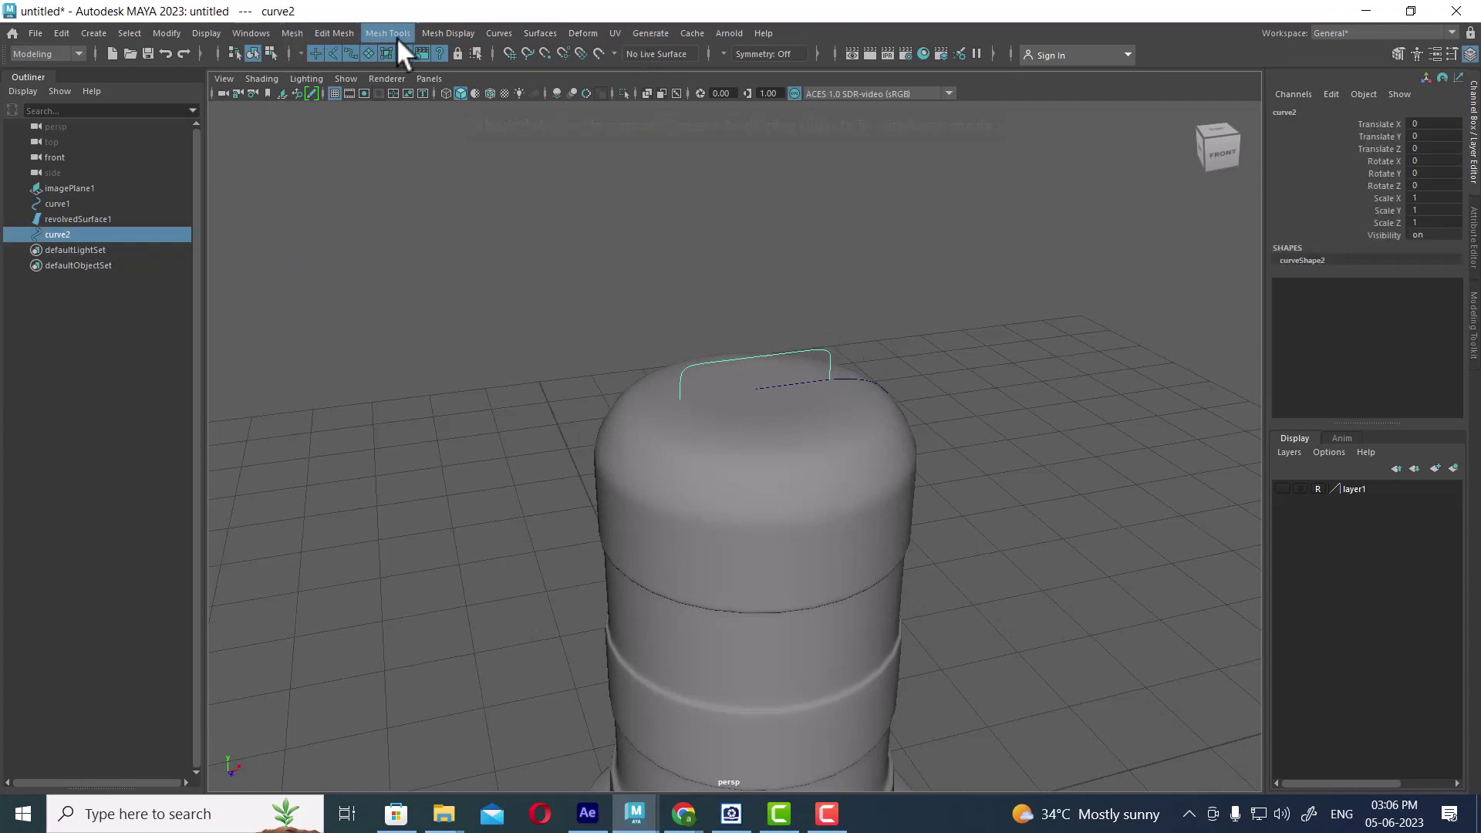
Create a NURBS circle and shrink it to 0.129 scale beside the barrel.
click(99, 34)
mouse_move(136, 76)
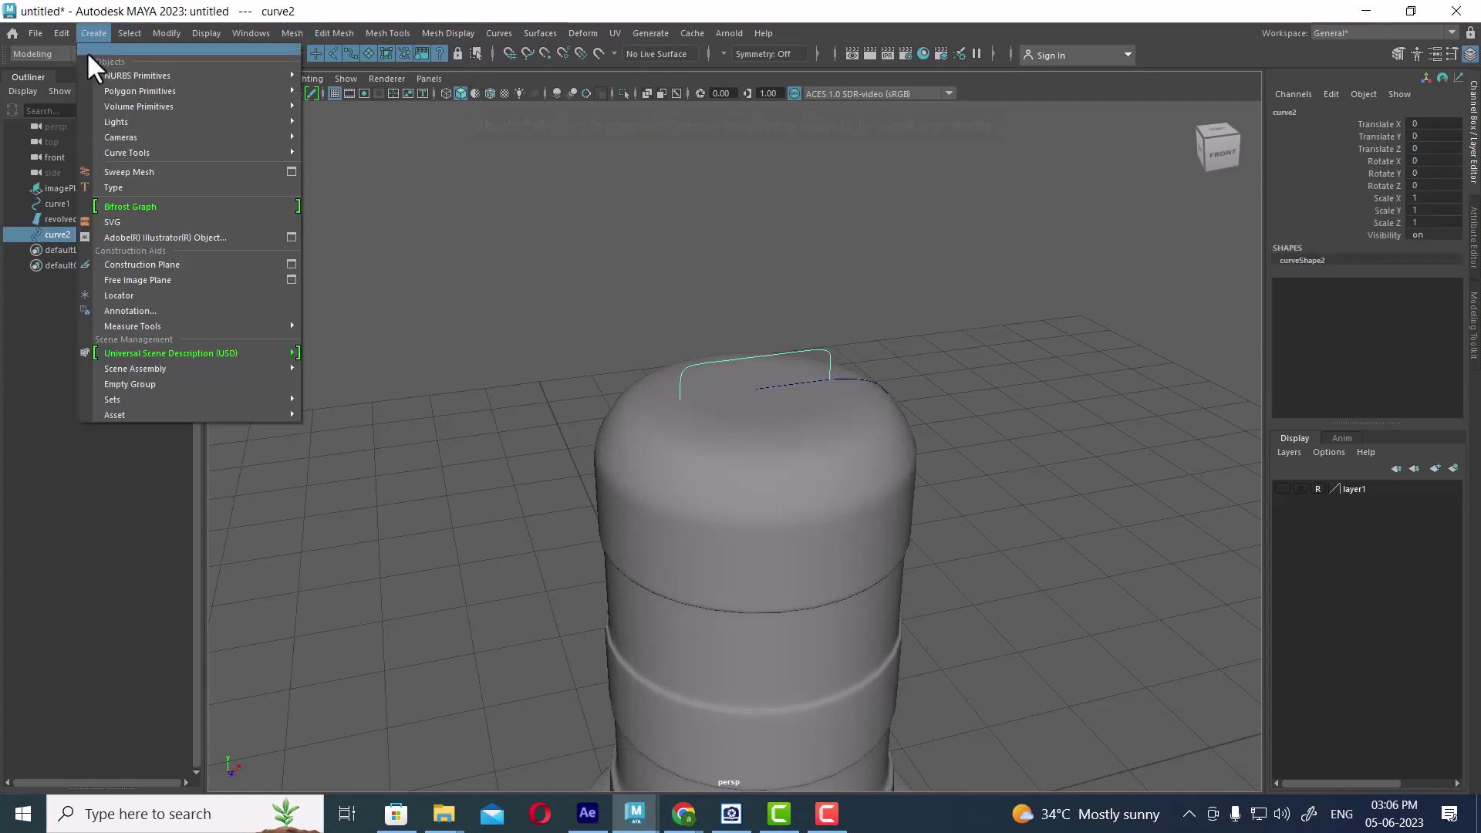
click(381, 166)
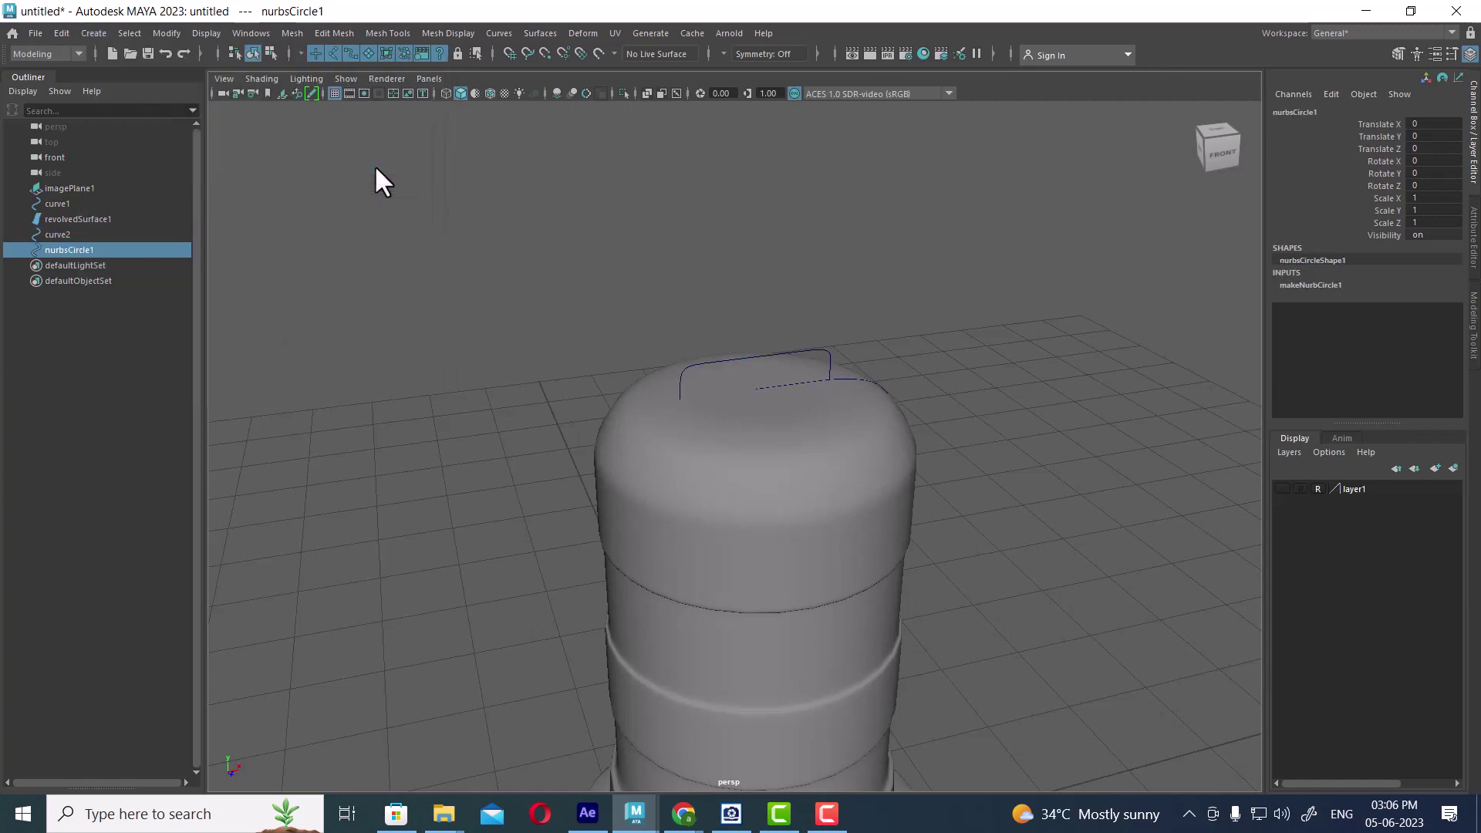
scroll(547, 322, down, 5)
scroll(772, 528, up, 2)
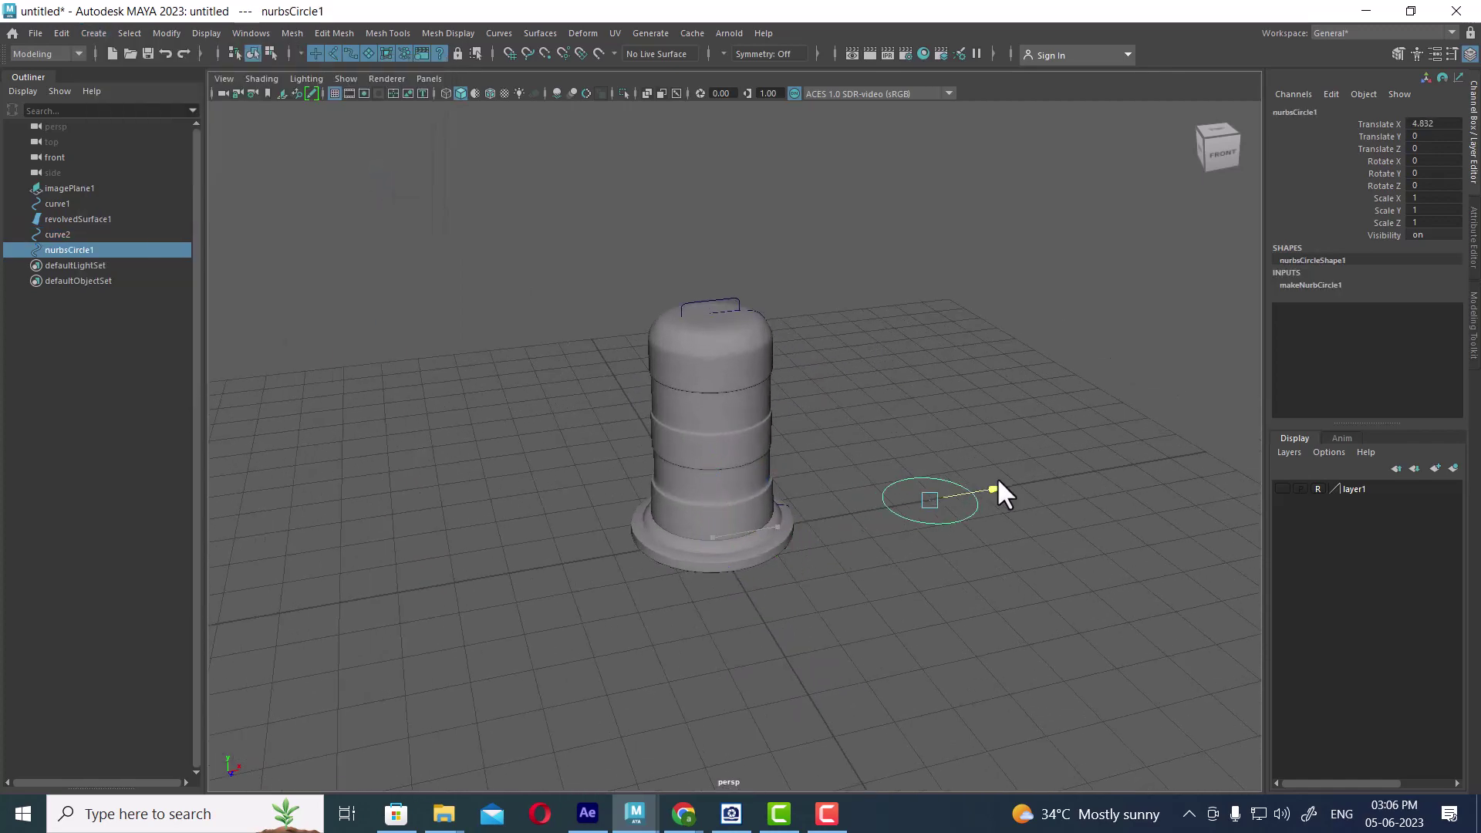
scroll(964, 500, up, 2)
scroll(910, 463, up, 1)
scroll(937, 471, up, 2)
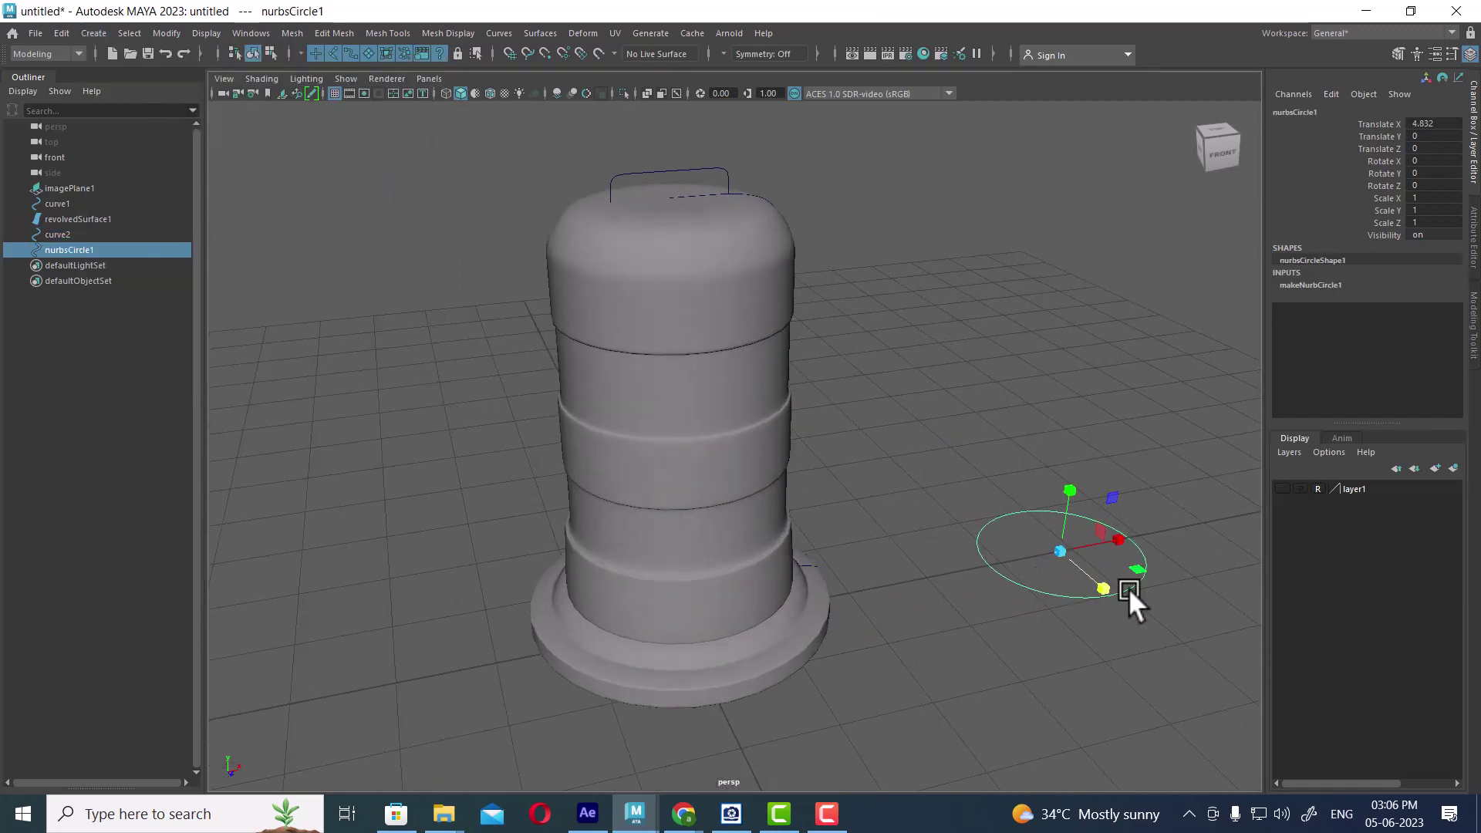
drag(1080, 549, 957, 595)
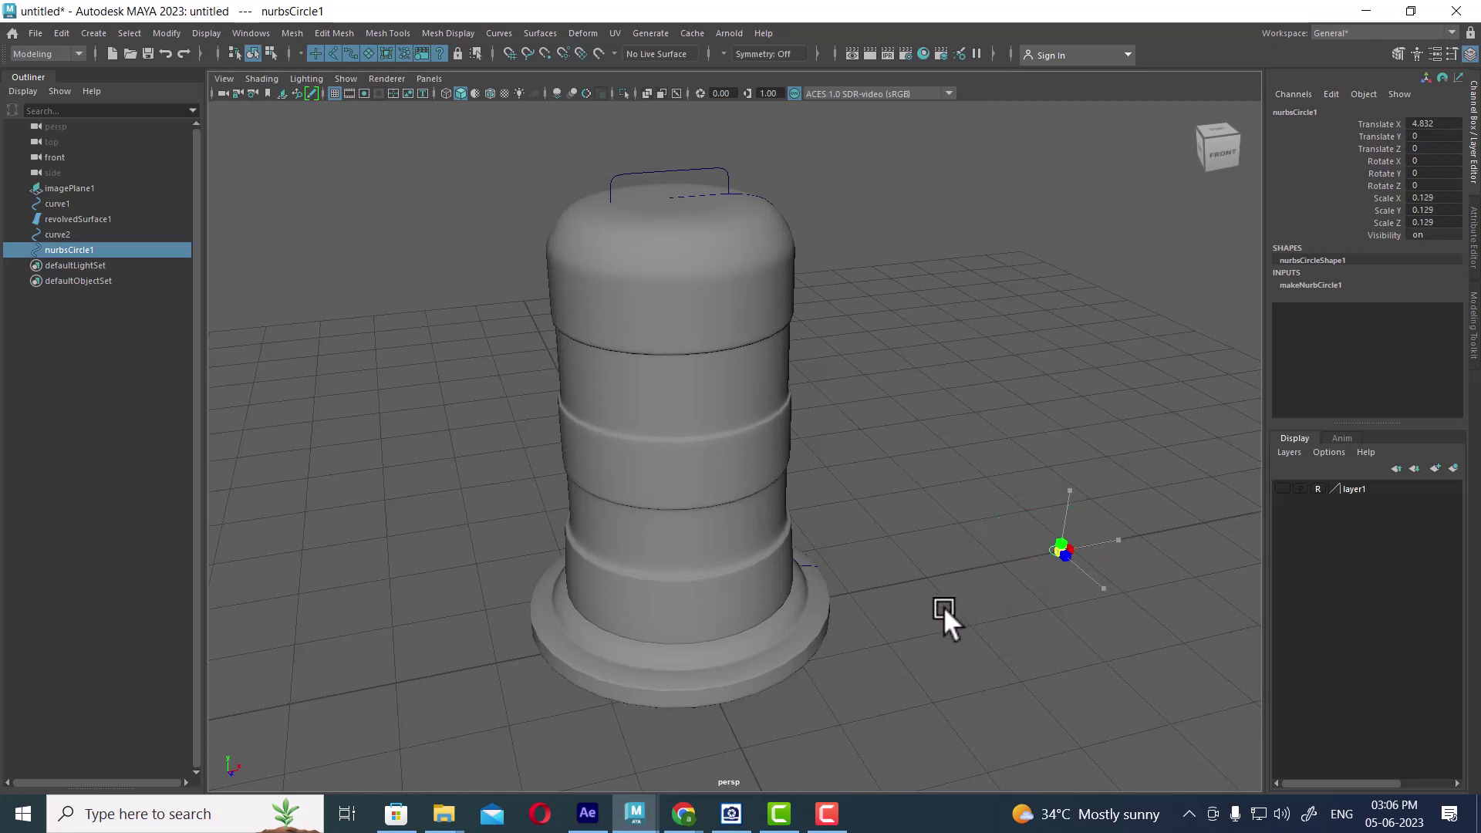
scroll(771, 284, down, 2)
Extrude nurbsCircle1 along curve2 with reset default extrude settings.
shift+click(751, 274)
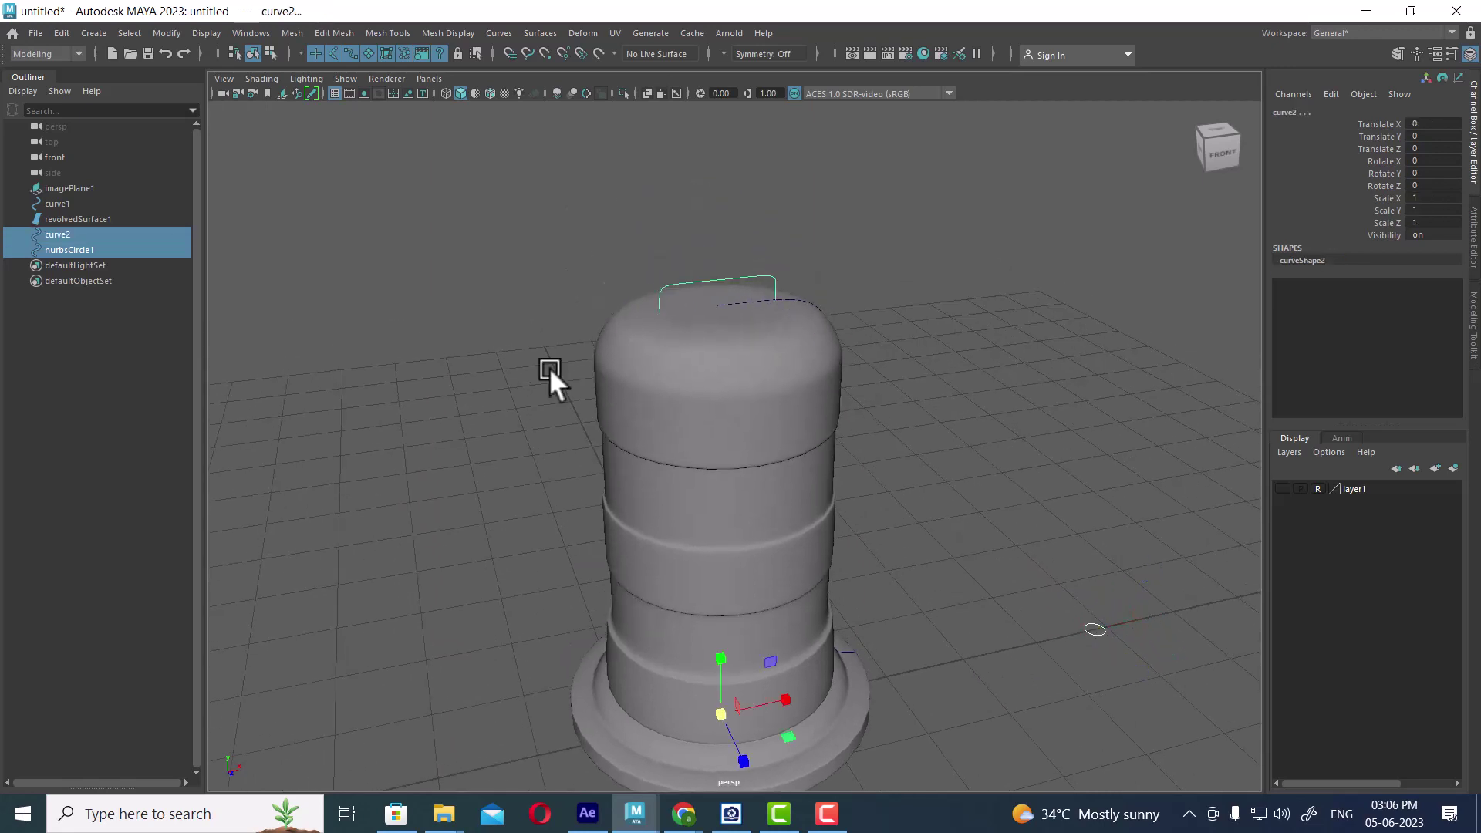
click(541, 35)
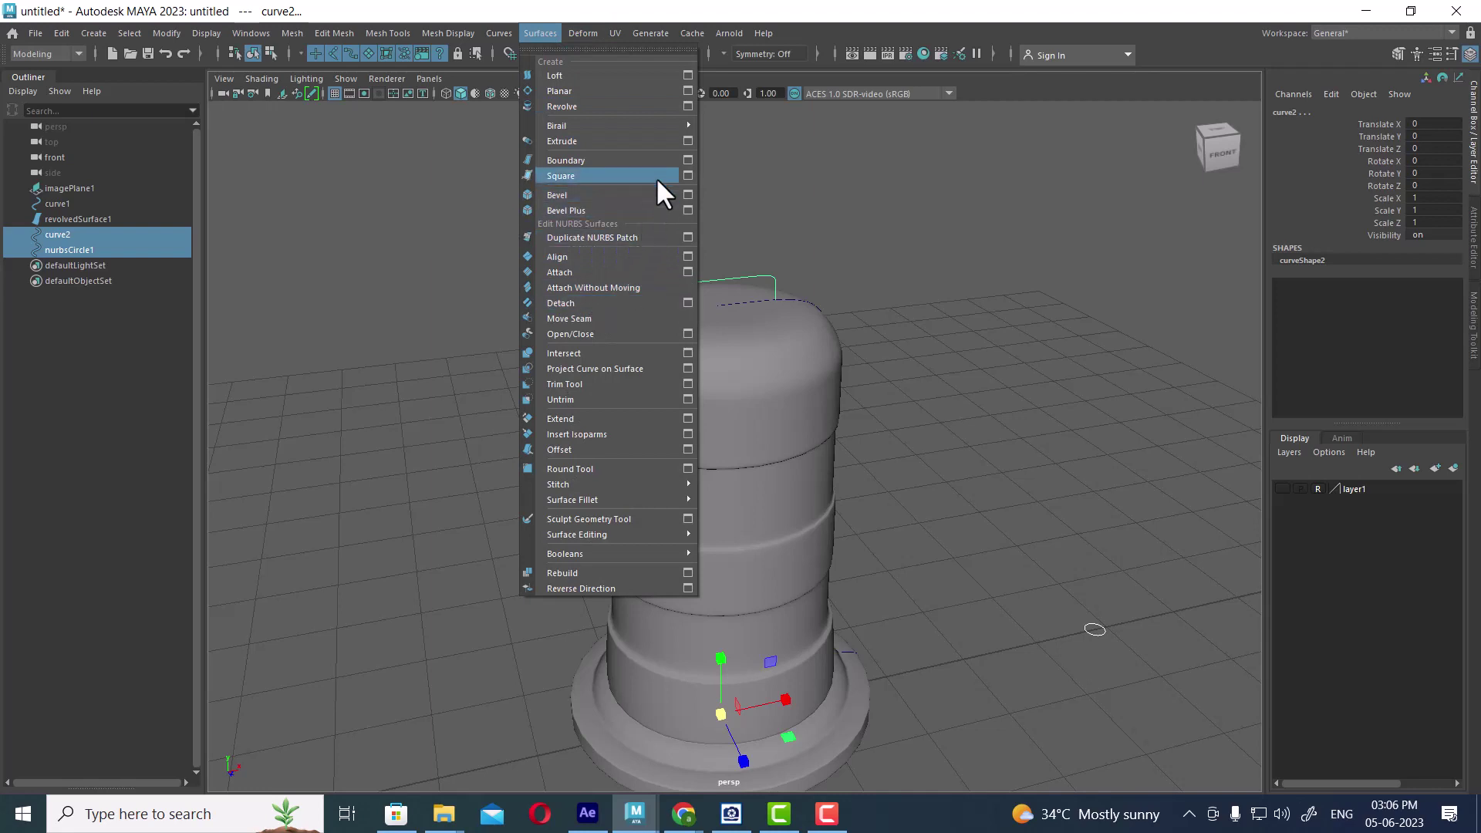
click(688, 140)
click(905, 210)
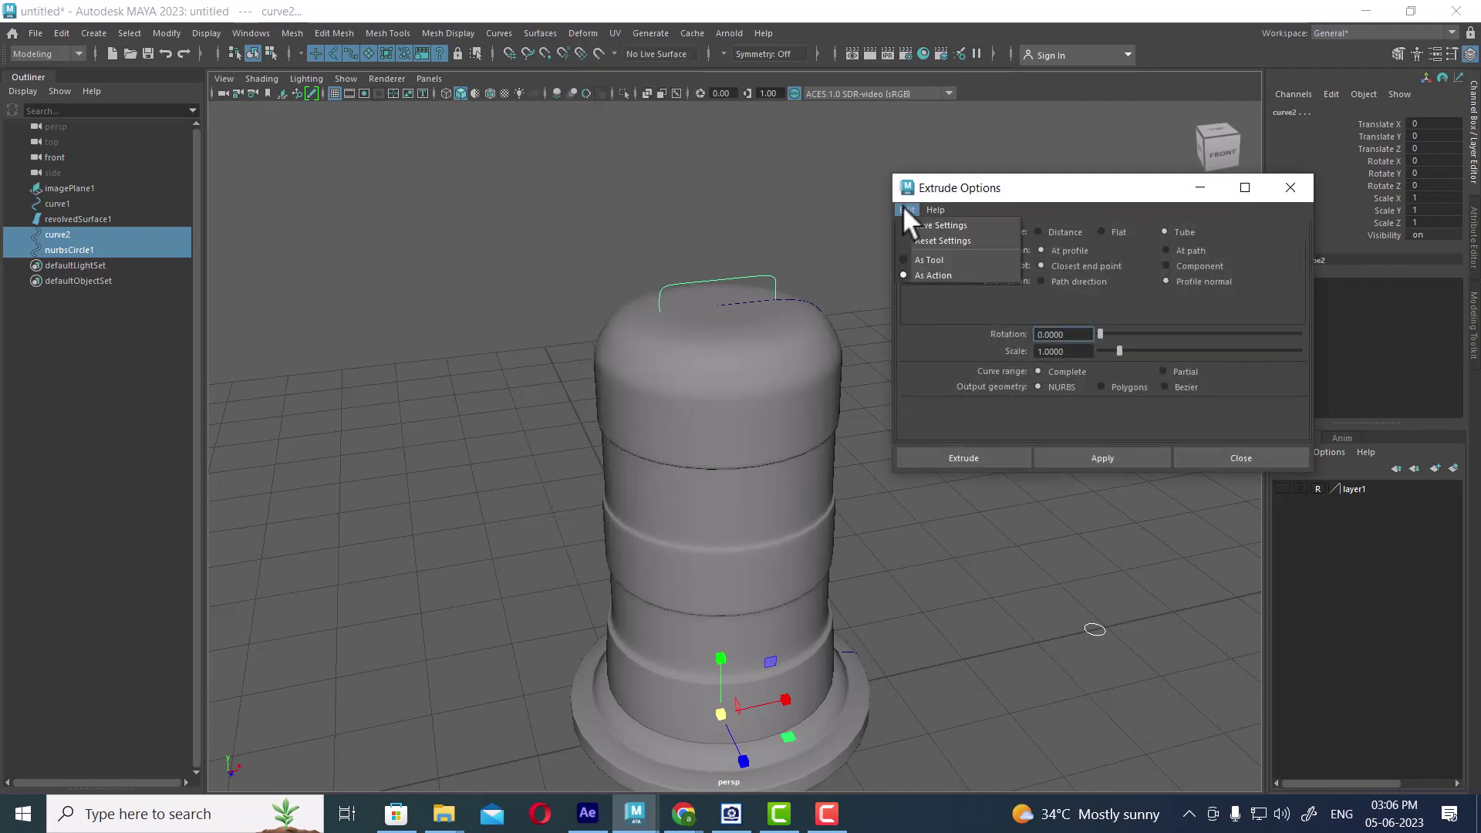
click(916, 239)
drag(1030, 196, 318, 150)
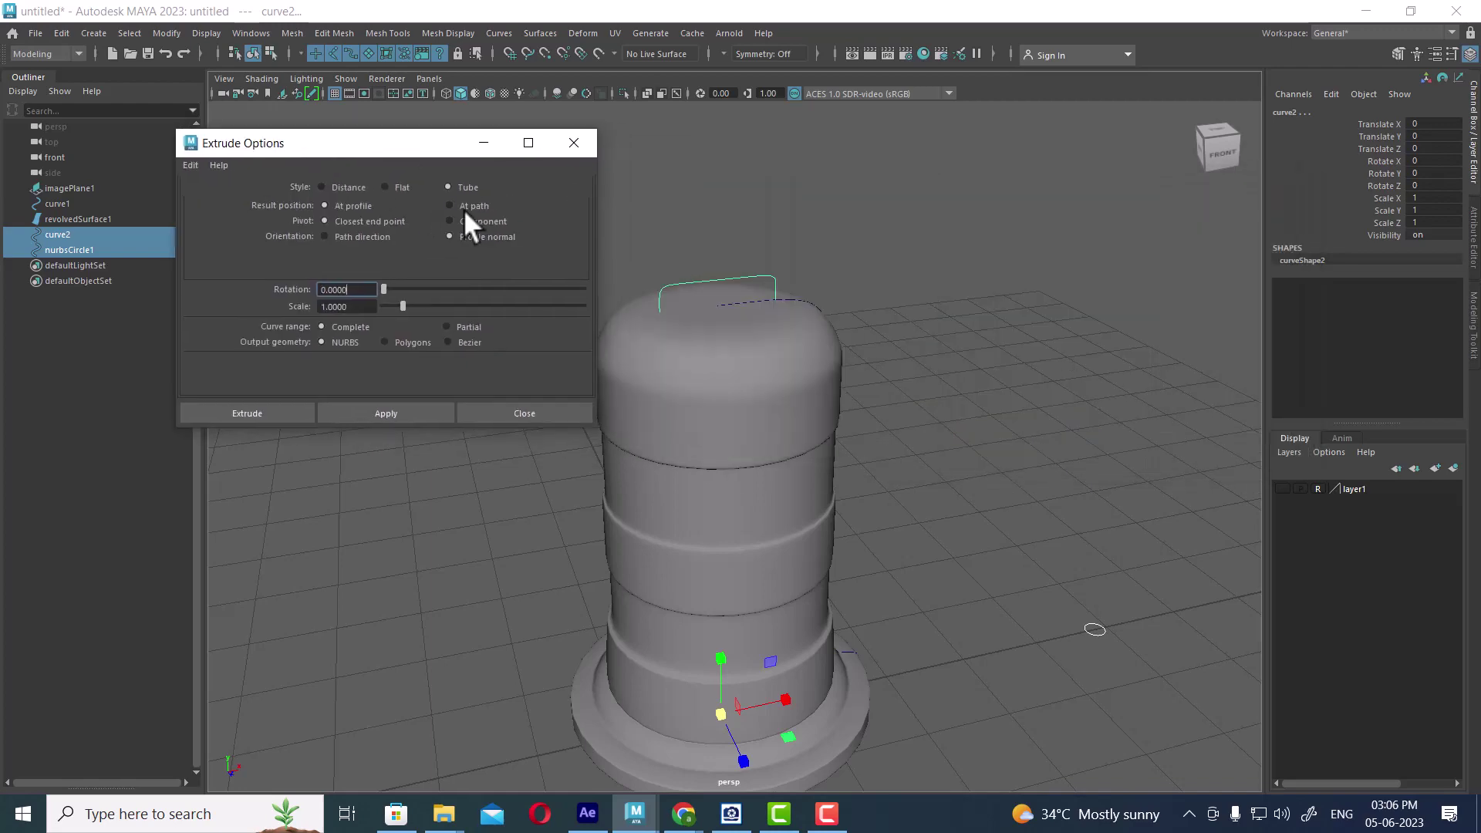
click(395, 411)
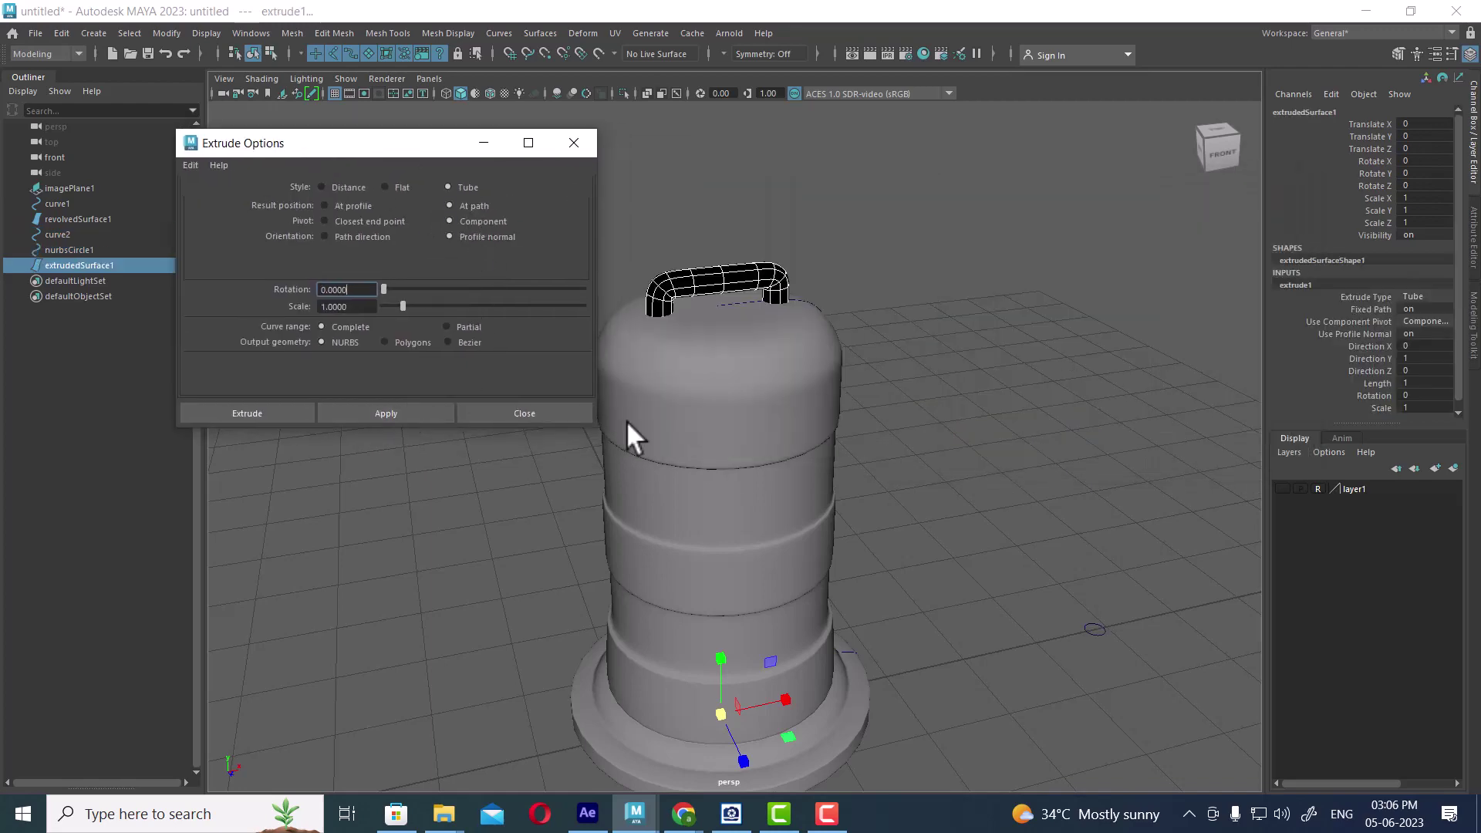
Reverse the handle tube's surface direction, then select nurbsCircle1.
mouse_move(626, 420)
alt+mouse_down()
mouse_move(893, 341)
mouse_move(943, 423)
mouse_move(1049, 507)
alt+mouse_up()
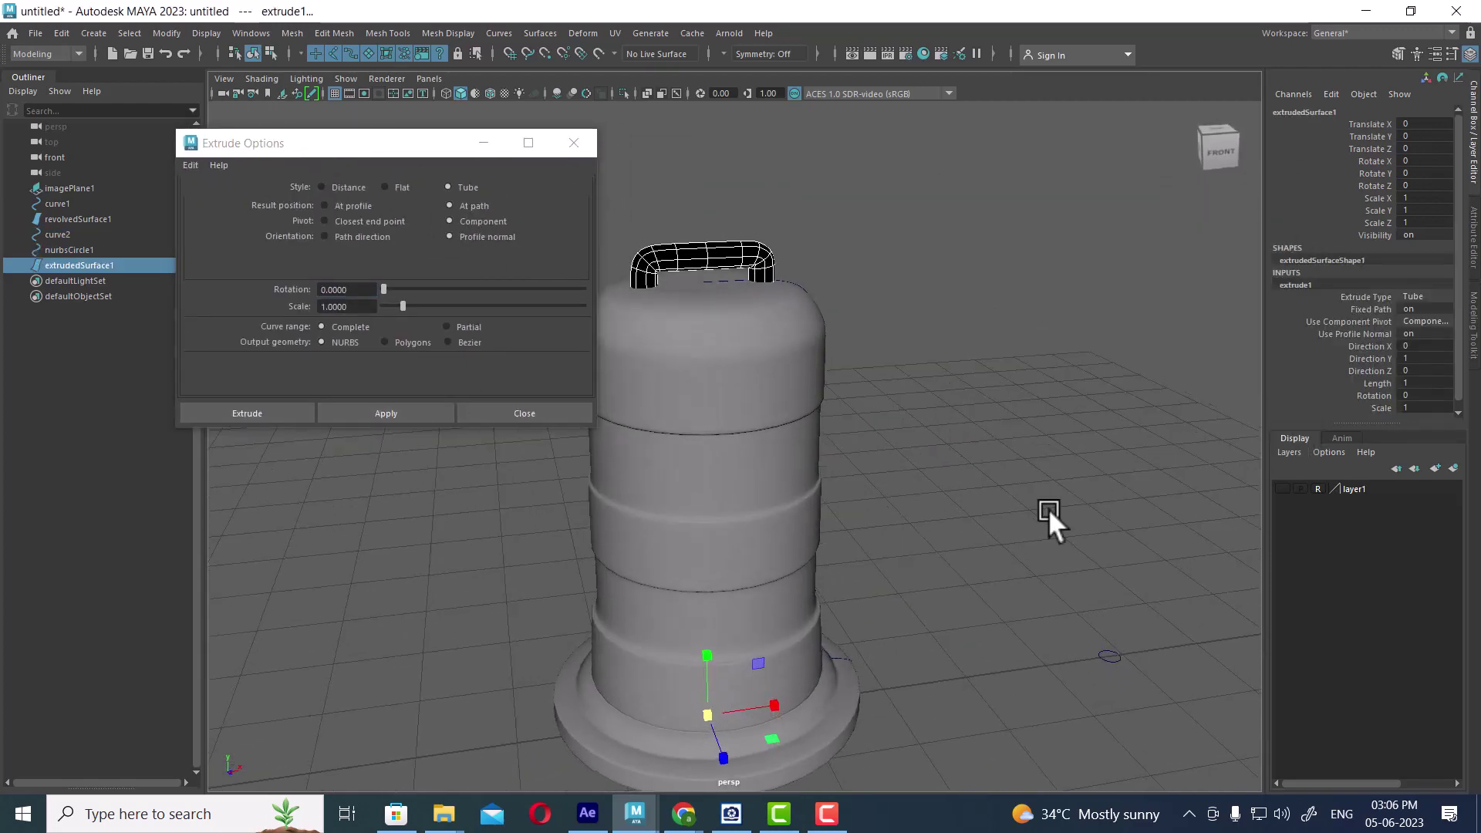
click(724, 245)
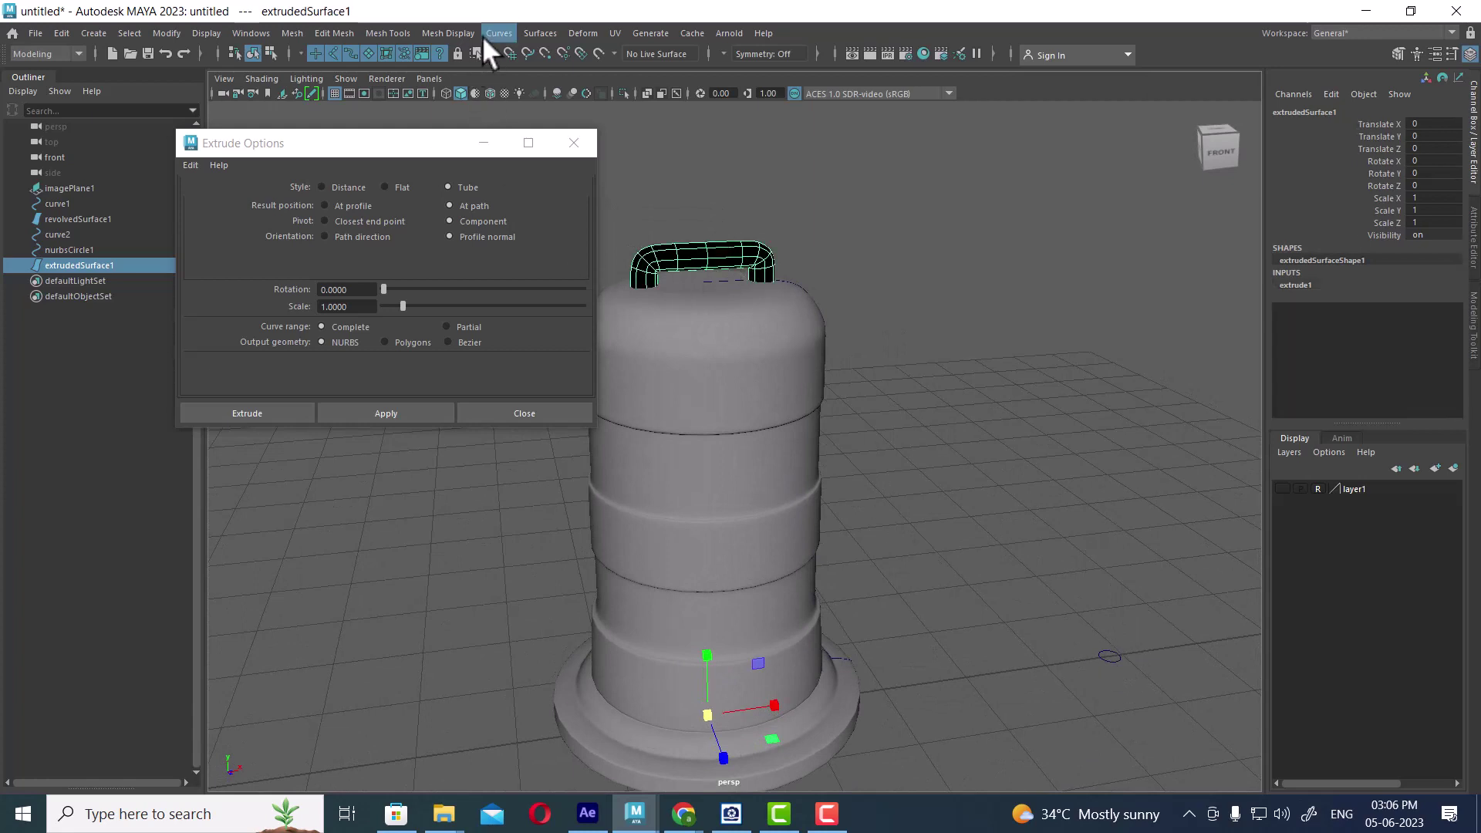
click(542, 34)
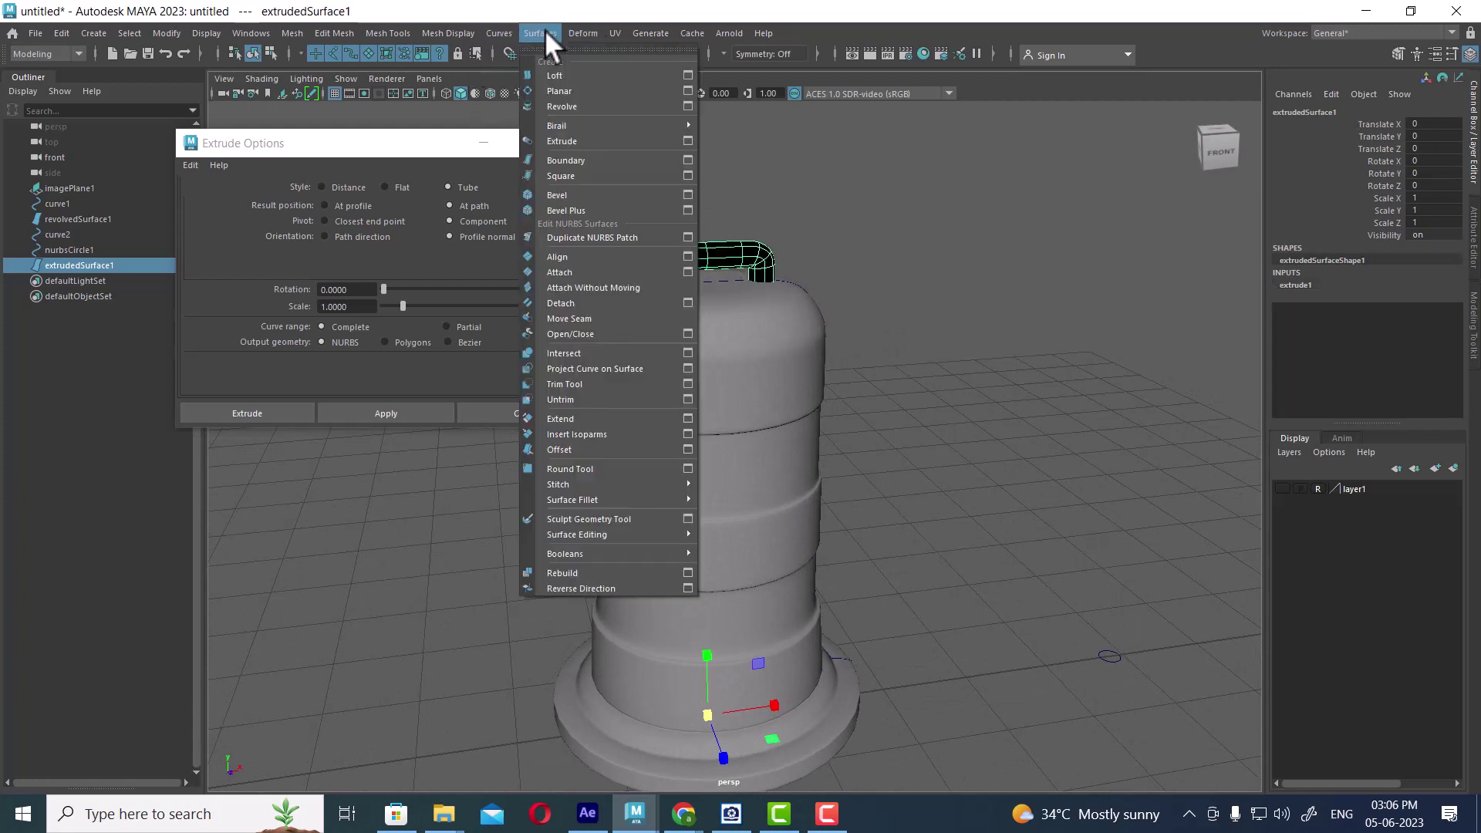
click(622, 585)
mouse_move(1137, 638)
mouse_down()
mouse_move(1070, 680)
mouse_move(1109, 646)
mouse_up()
In front wireframe view with the reference layer shown, scale the handle profile circle to 0.082.
key(space)
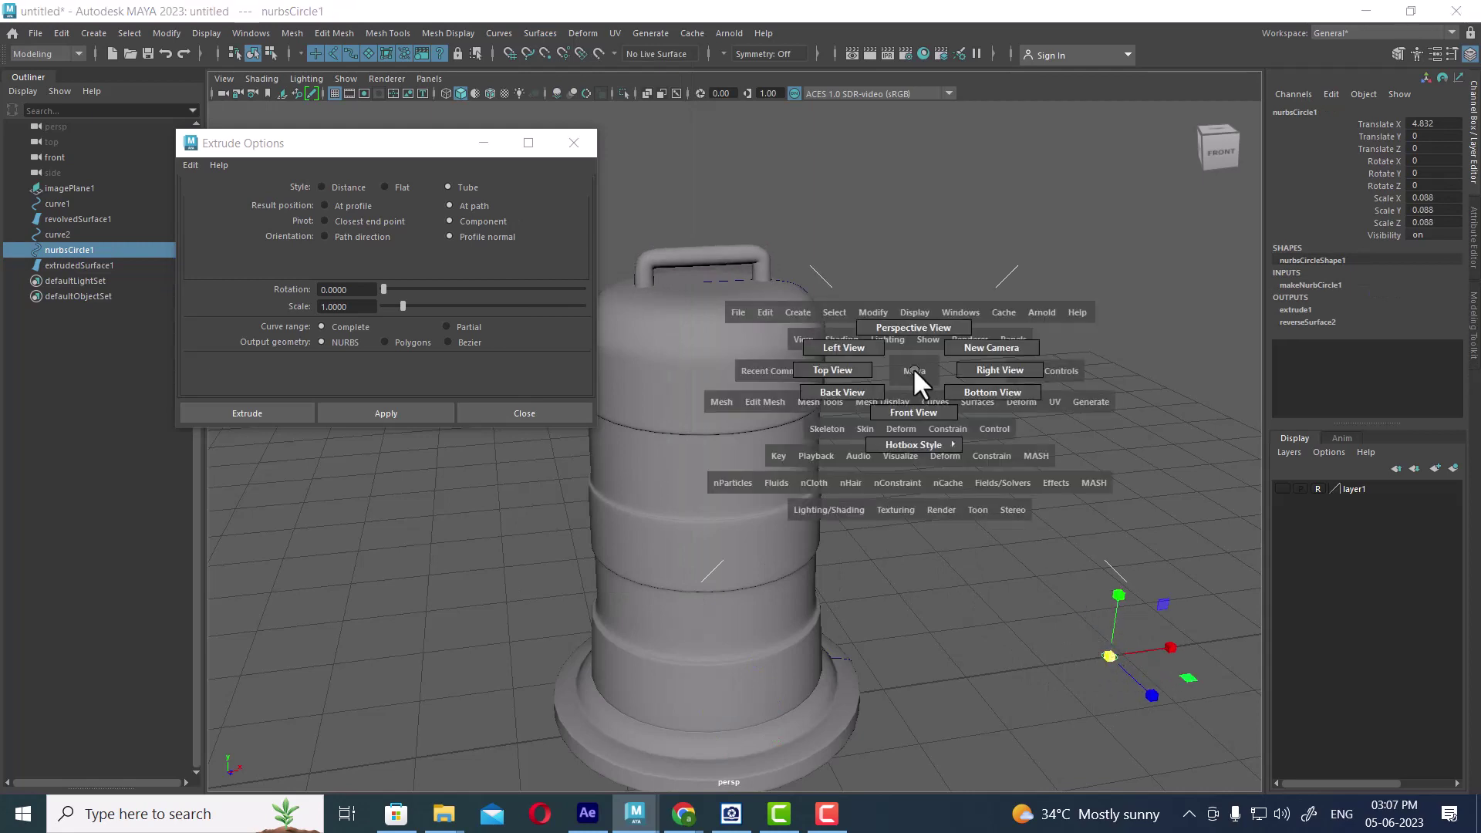
drag(913, 367, 913, 412)
click(571, 145)
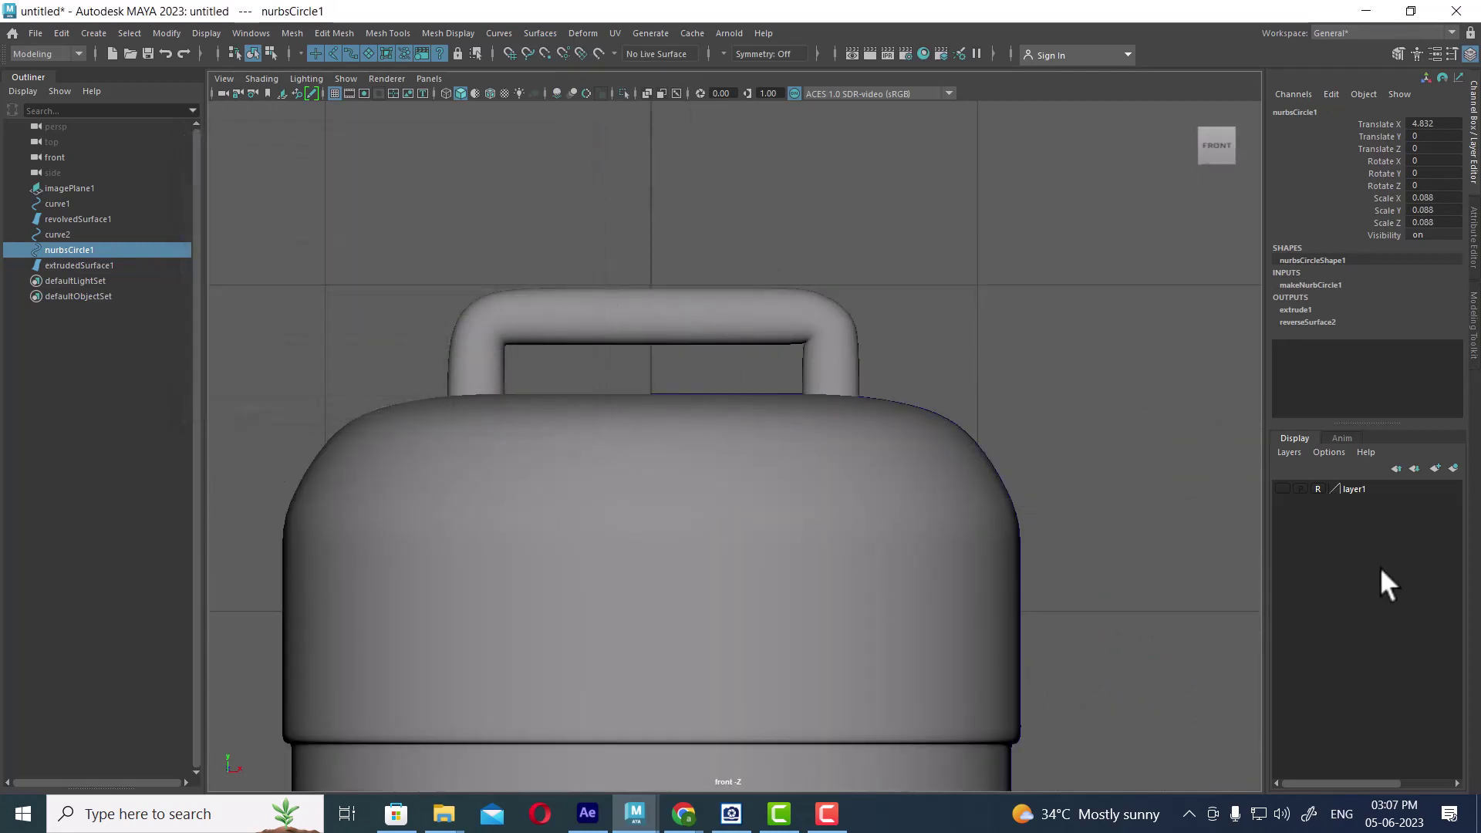
click(1282, 489)
scroll(976, 420, down, 5)
key(4)
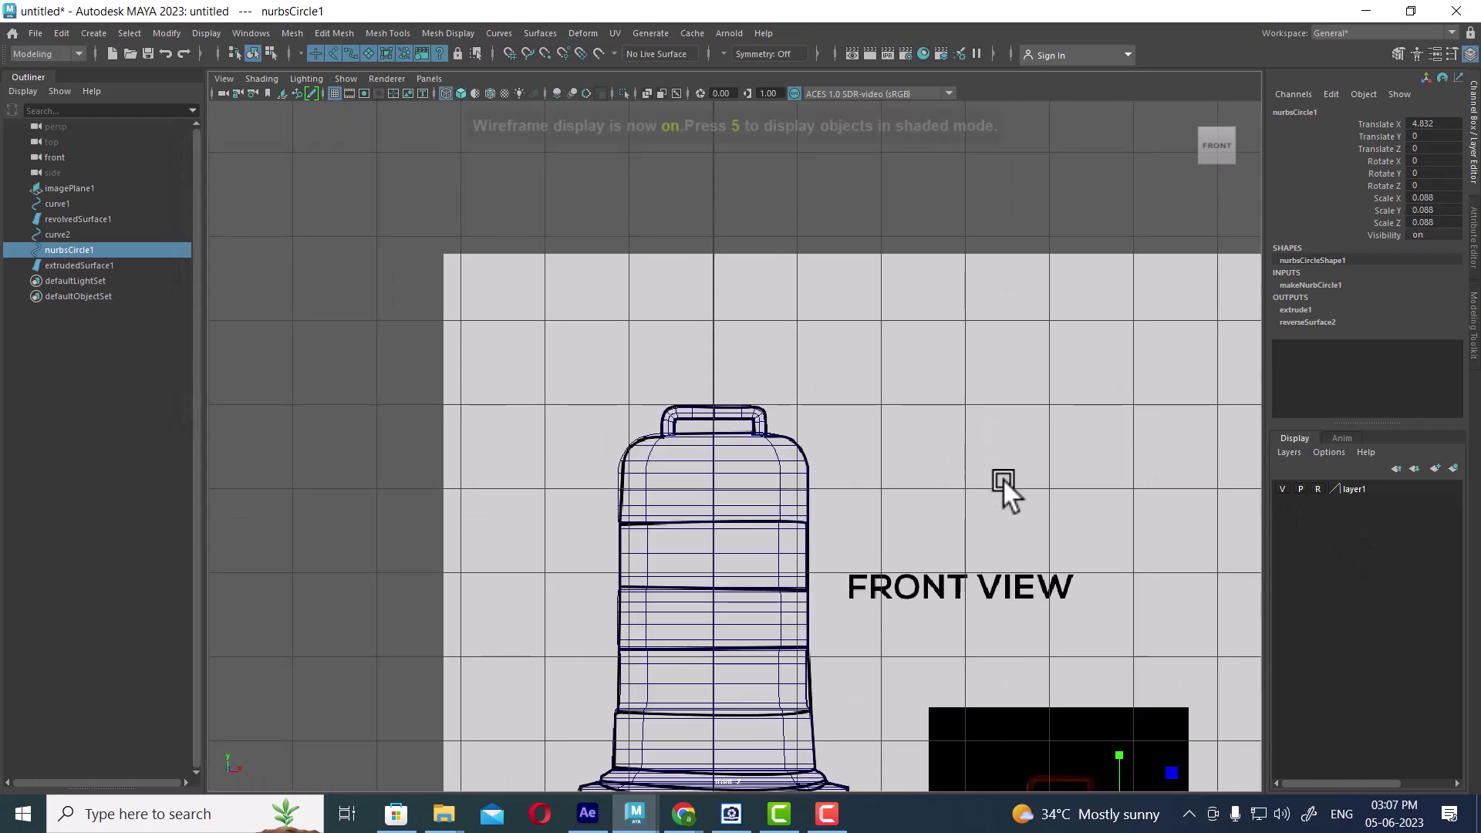
alt+middle_drag(1003, 478, 961, 324)
drag(1074, 618, 1074, 622)
alt+right_drag(1074, 622, 869, 543)
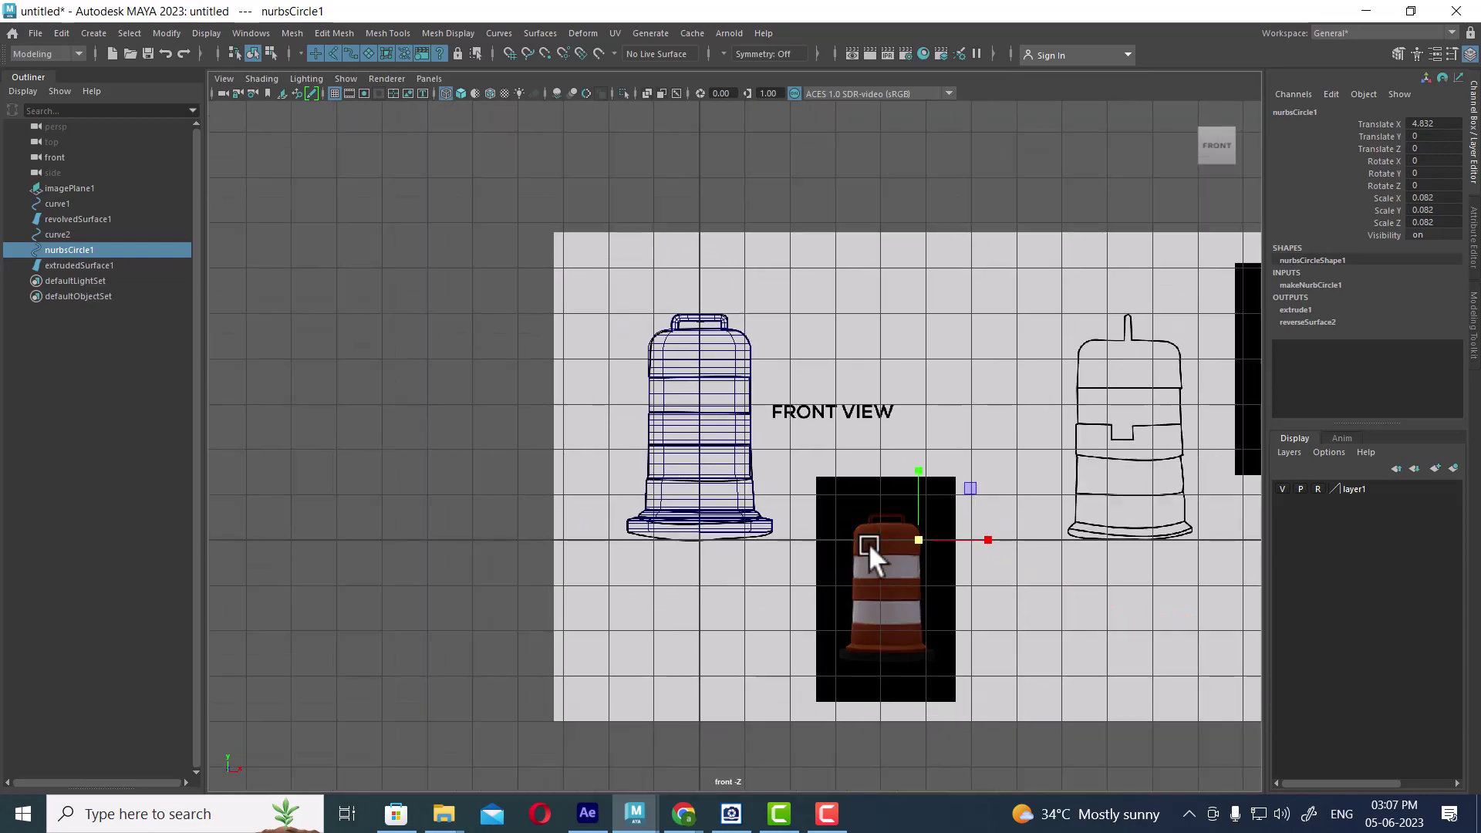
Return to a shaded perspective view and tumble to compare the handle with the side reference.
mouse_move(869, 543)
alt+mouse_down()
mouse_move(867, 341)
mouse_move(938, 529)
mouse_move(853, 440)
mouse_move(882, 446)
mouse_move(847, 536)
mouse_move(979, 511)
alt+mouse_up()
key(5)
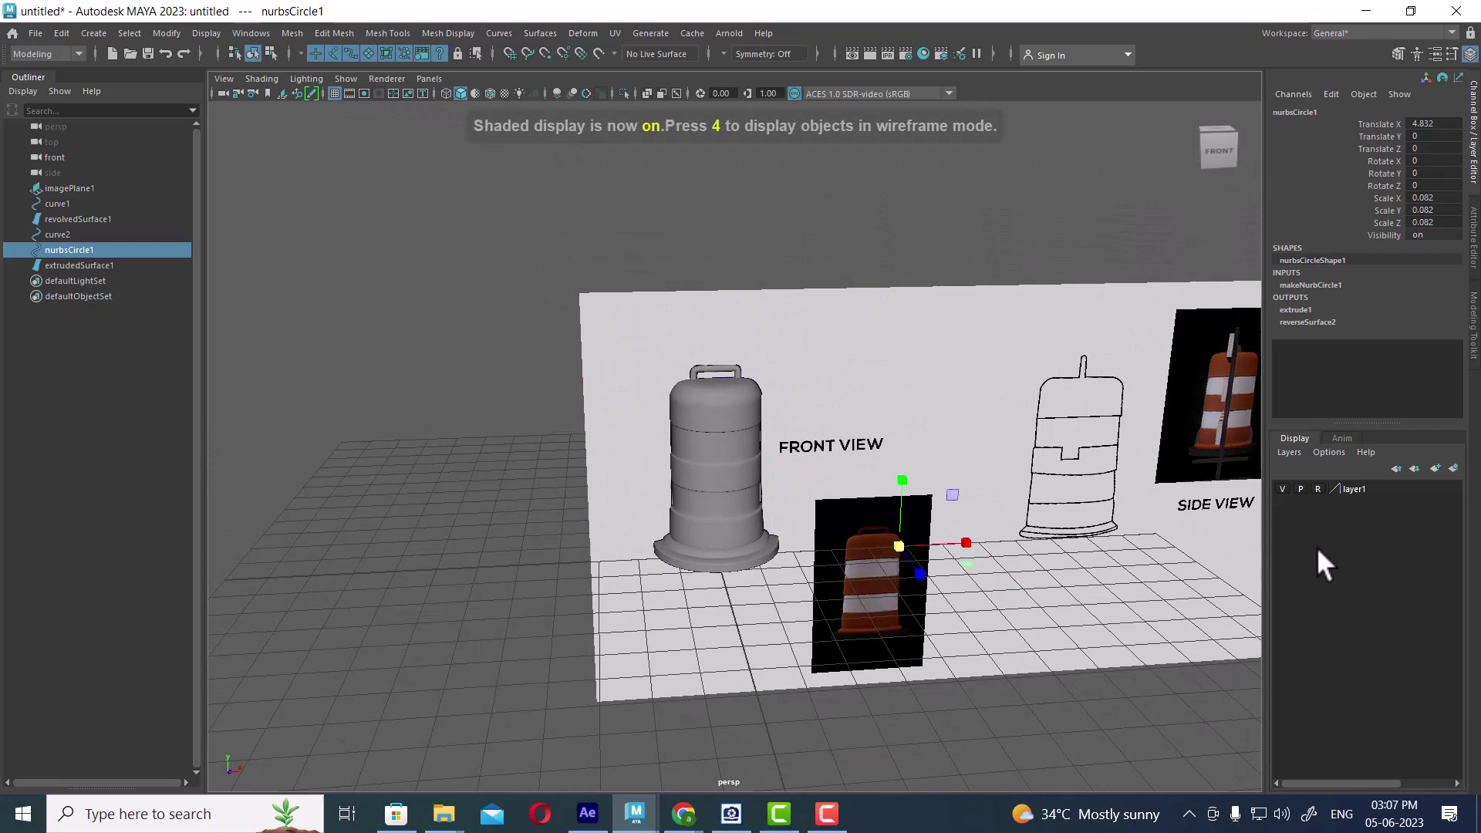
alt+right_drag(882, 479, 984, 575)
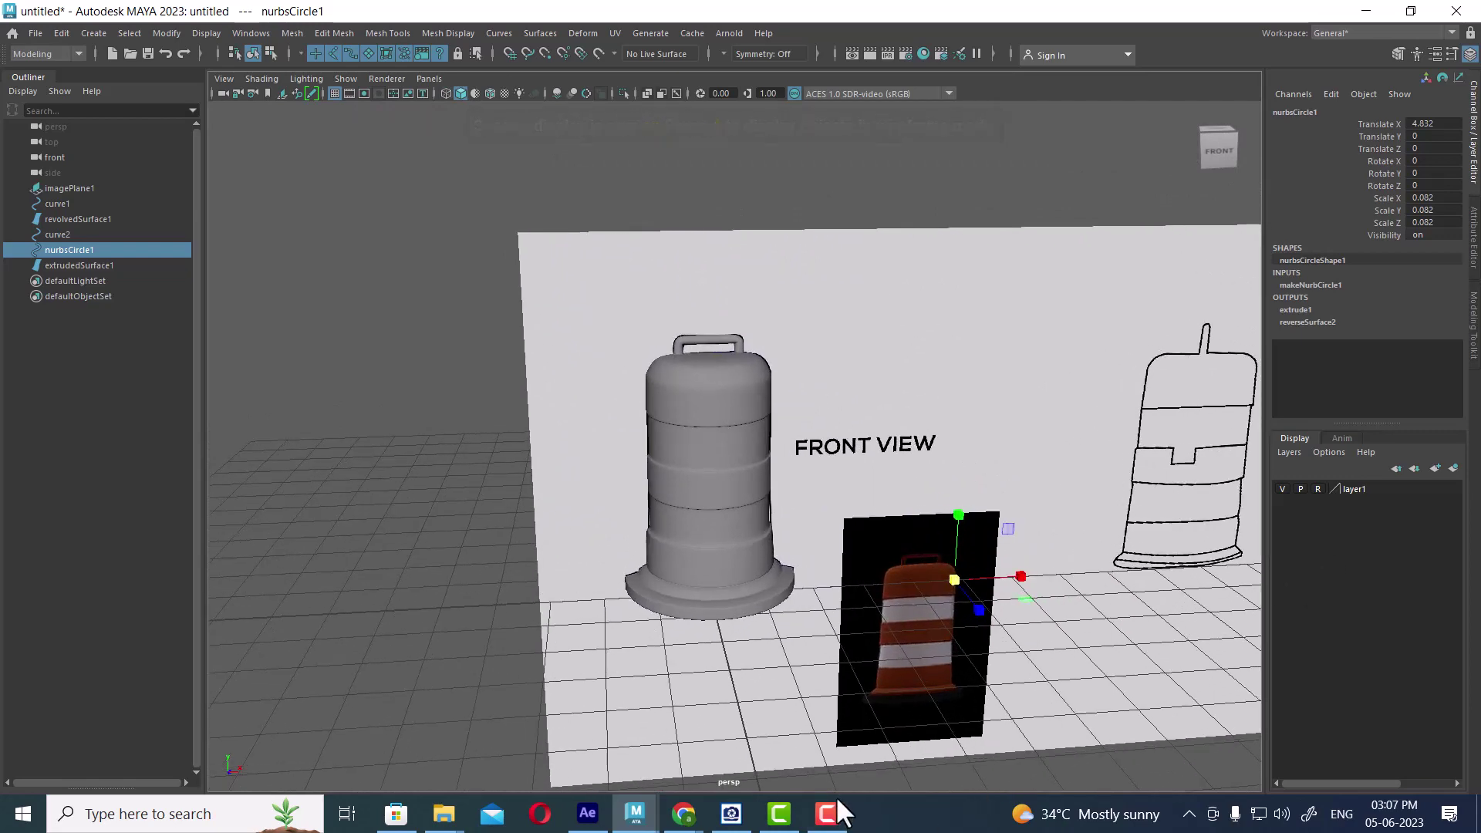
mouse_move(827, 813)
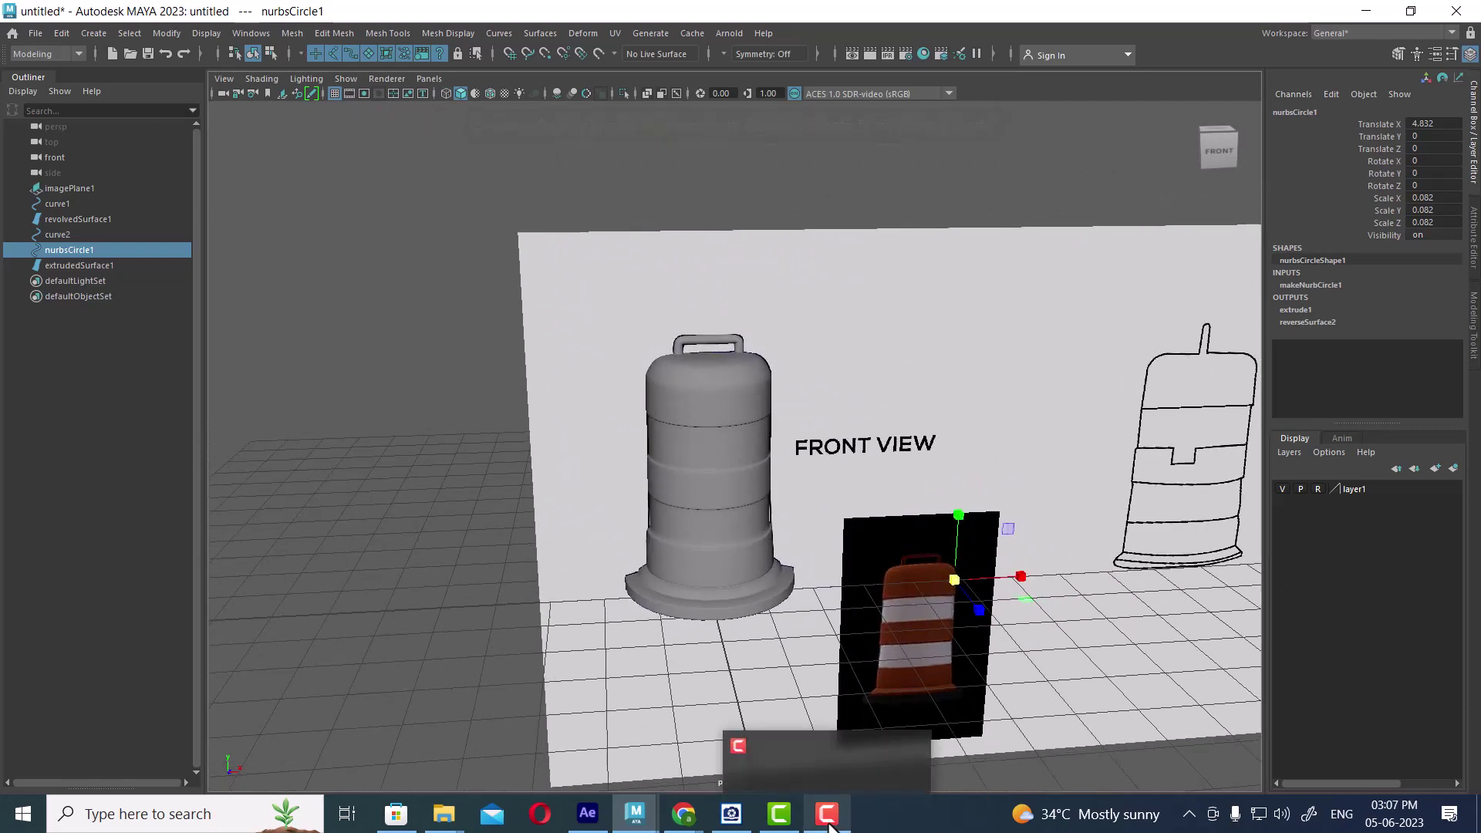
mouse_move(979, 578)
alt+mouse_down()
mouse_move(927, 590)
mouse_move(886, 567)
mouse_move(951, 544)
mouse_move(857, 474)
alt+mouse_up()
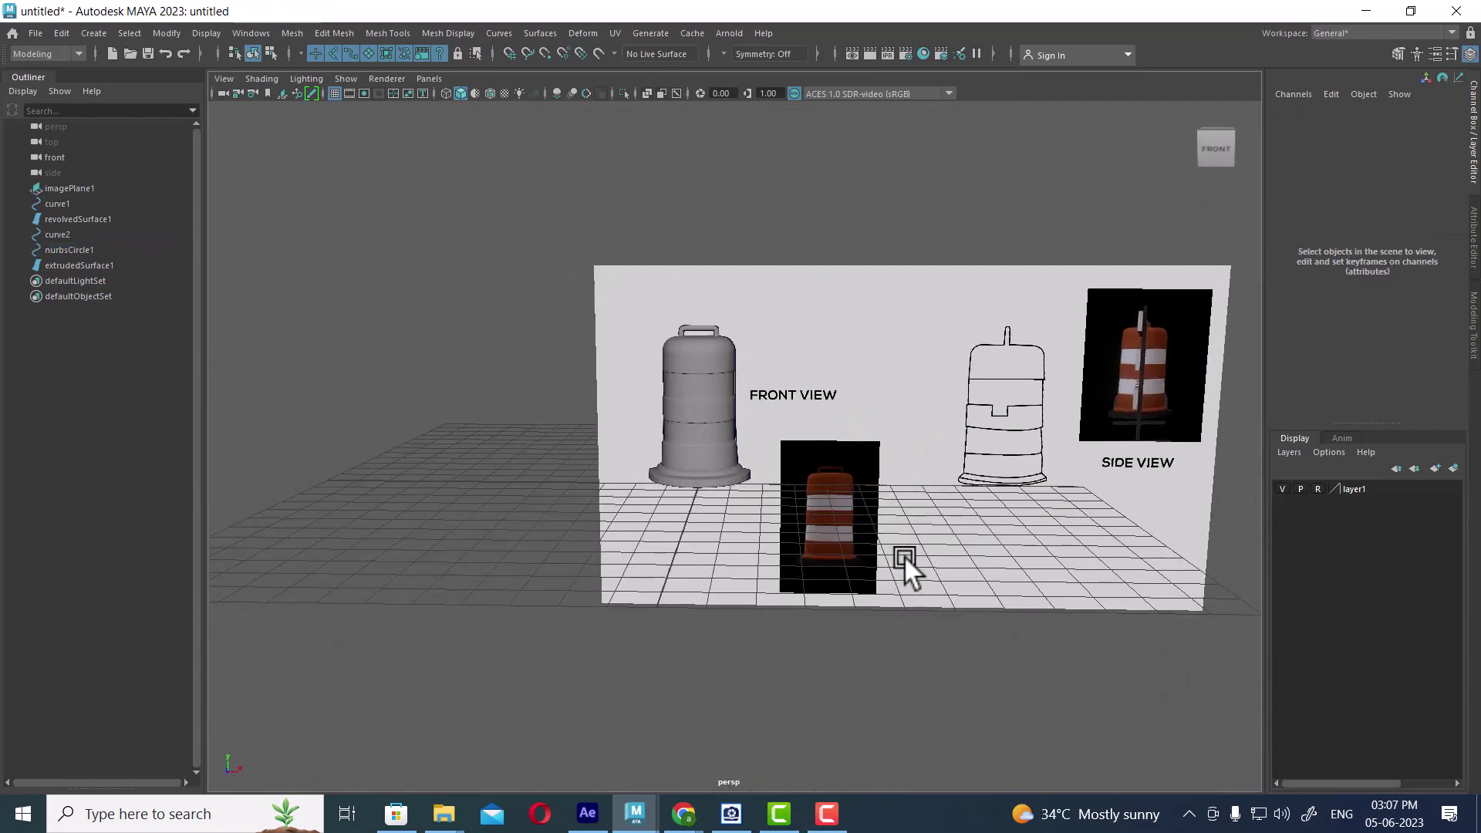
scroll(904, 556, up, 2)
Hide the handle surface extrudedSurface1 and duplicate curve2, moving the copy left to Translate X -6.314.
scroll(832, 496, up, 2)
click(771, 326)
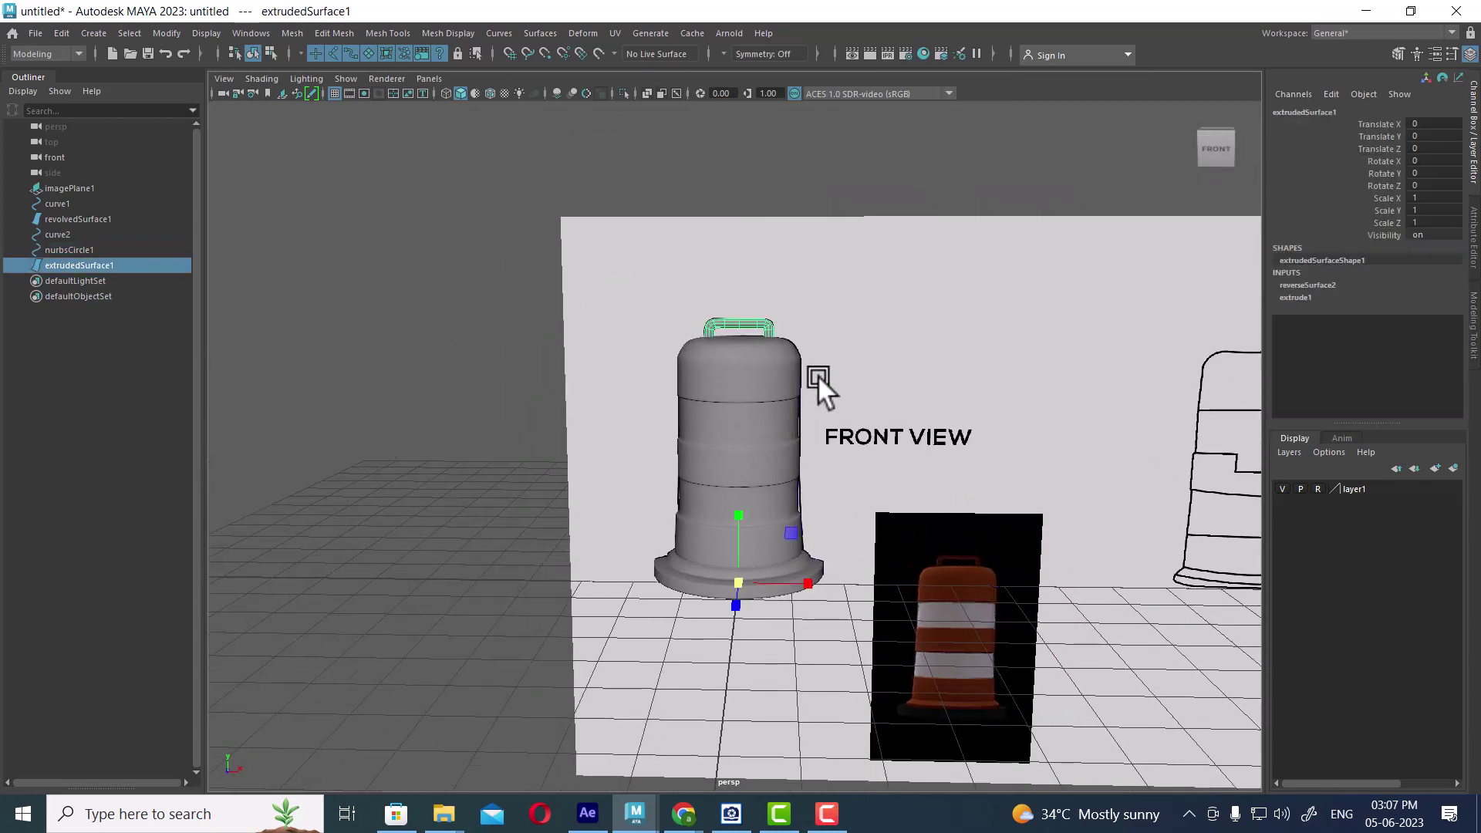
key(ctrl+h)
click(749, 321)
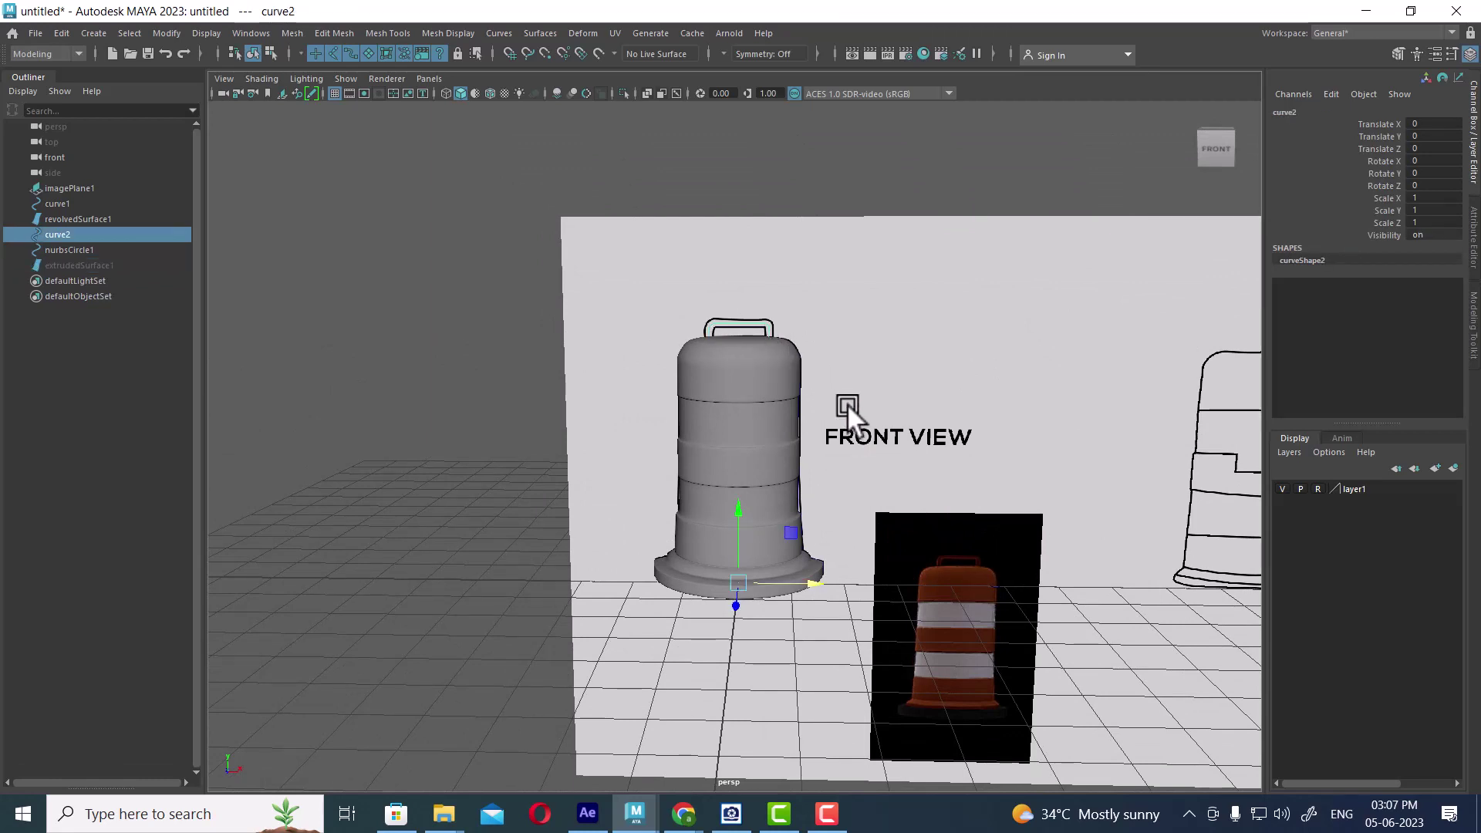
key(ctrl+d)
drag(816, 578, 584, 547)
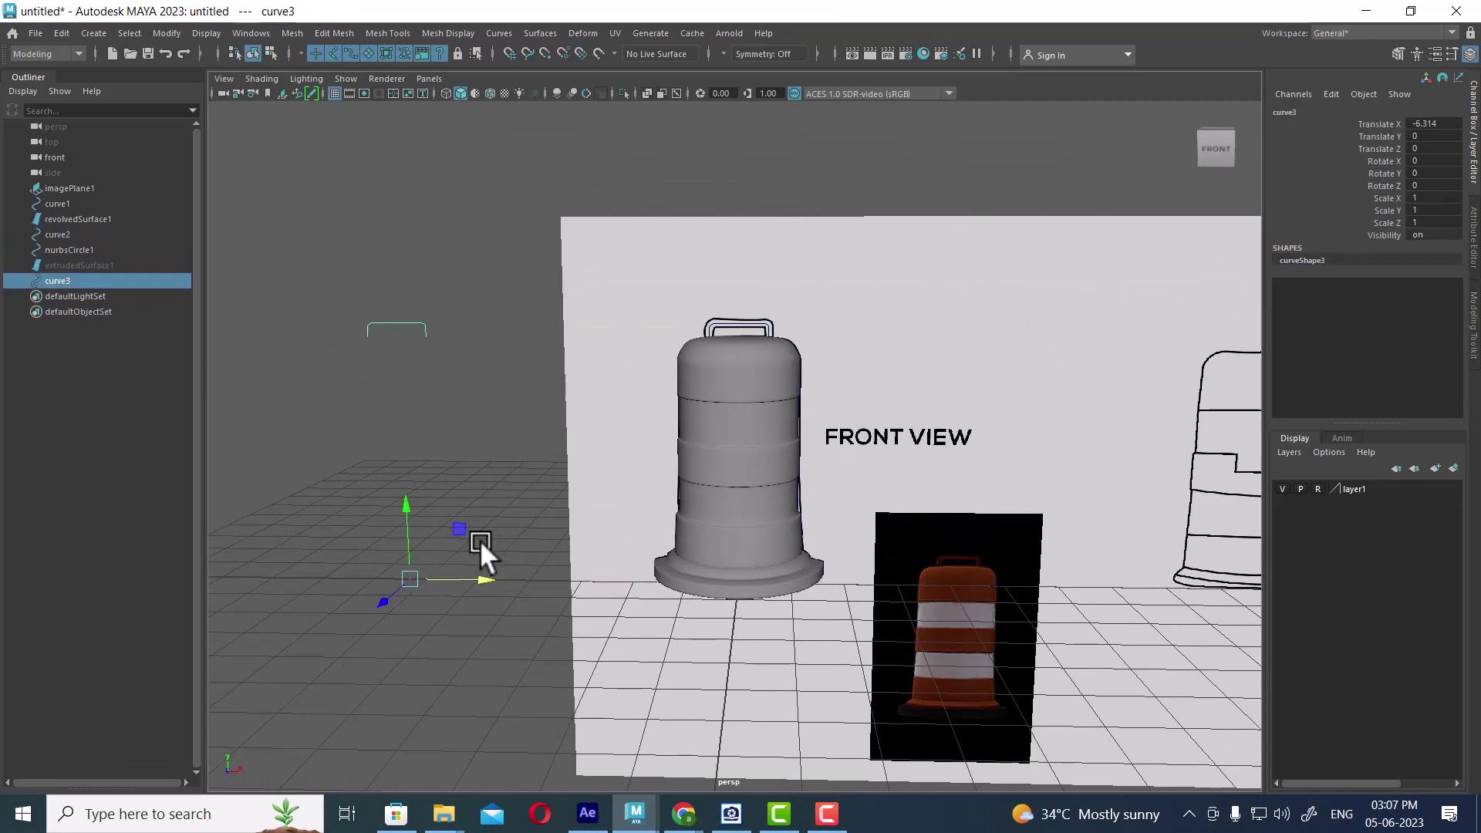
Hide the reference image layer and select nurbsCircle1 plus the copied curve3.
scroll(594, 488, down, 3)
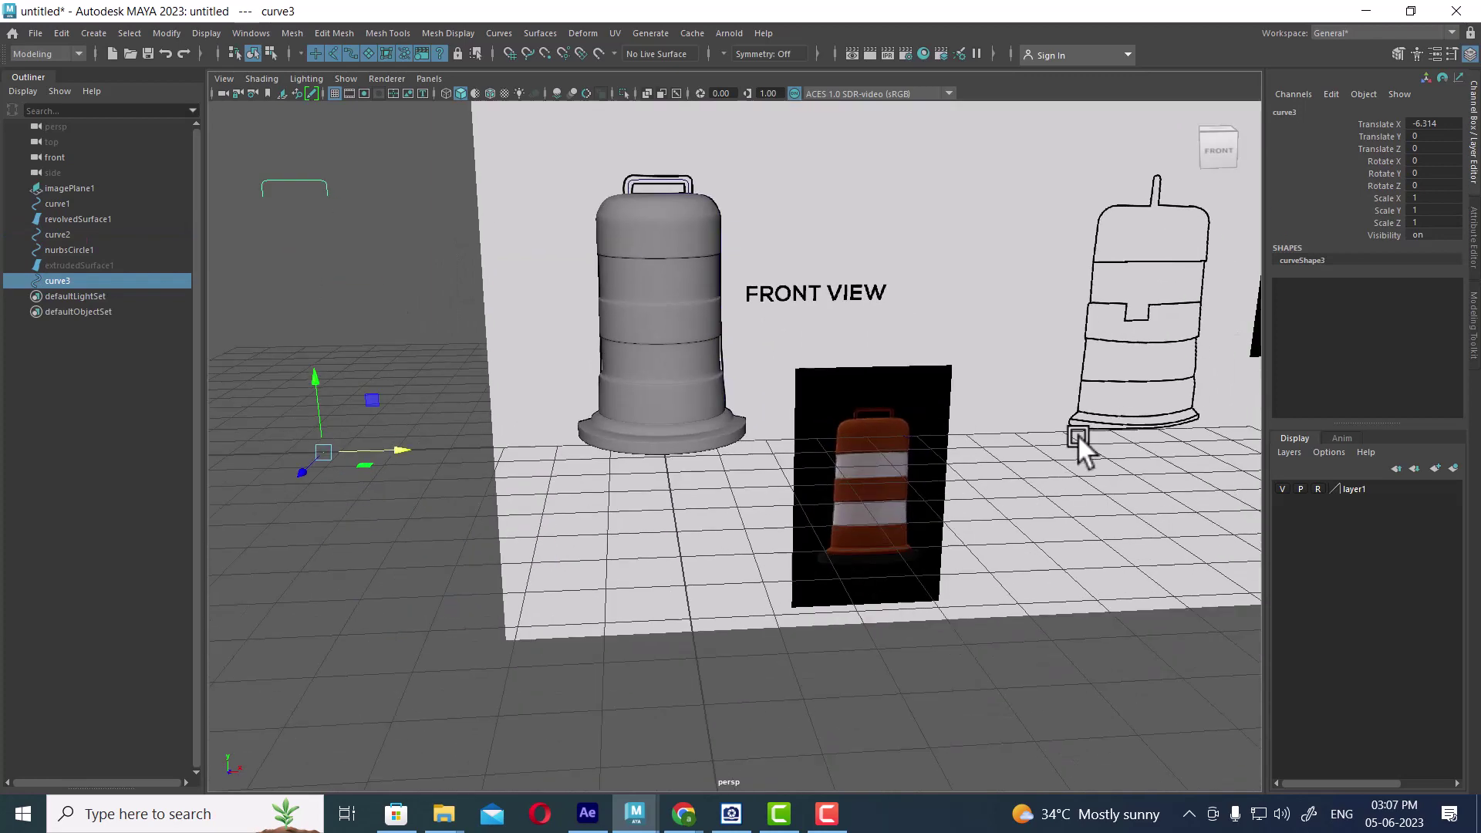
click(1282, 490)
scroll(808, 539, up, 3)
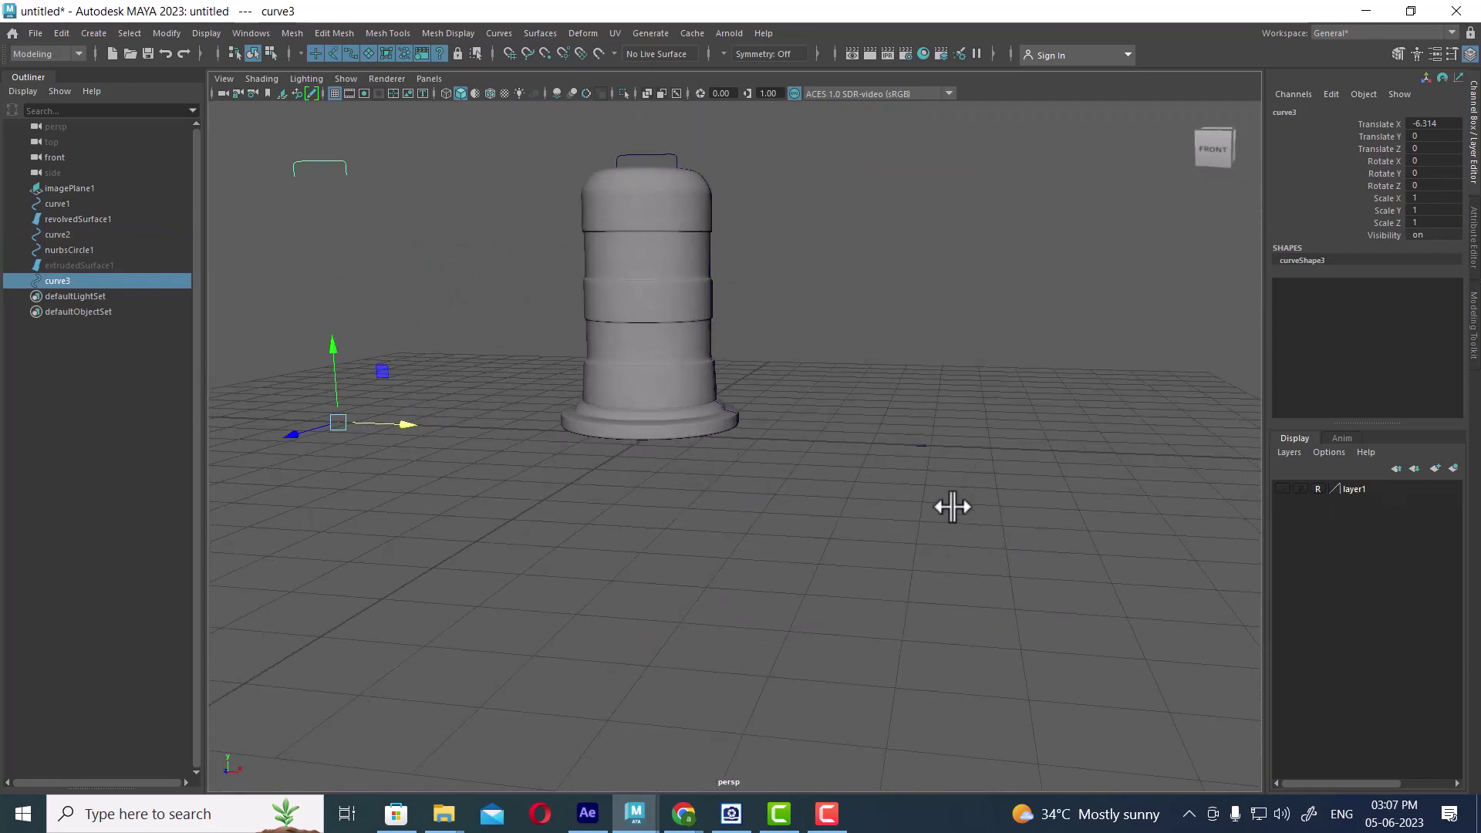
alt+drag(953, 507, 947, 447)
click(946, 447)
alt+drag(926, 550, 983, 555)
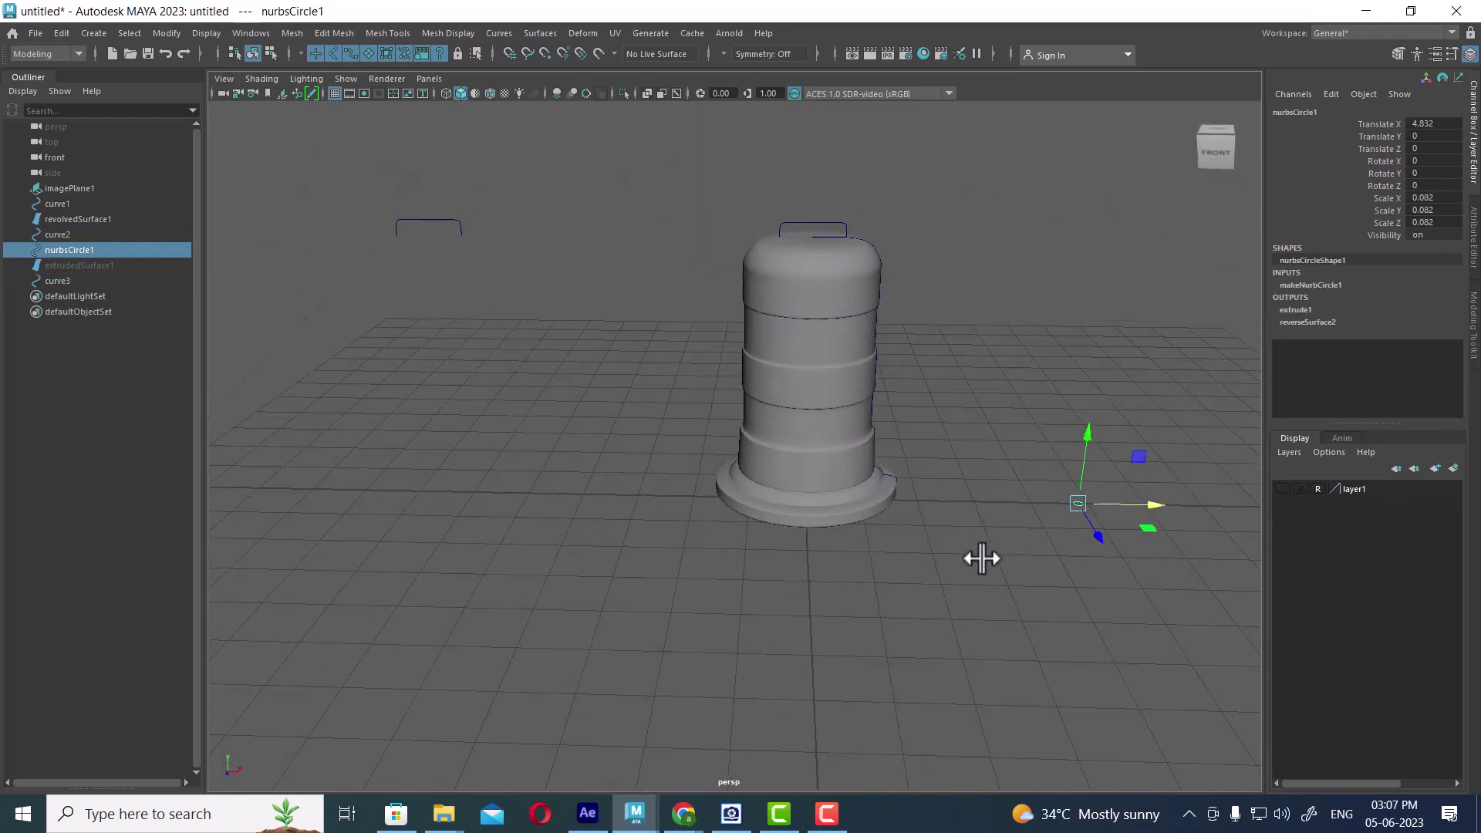
click(1124, 609)
key(ctrl+z)
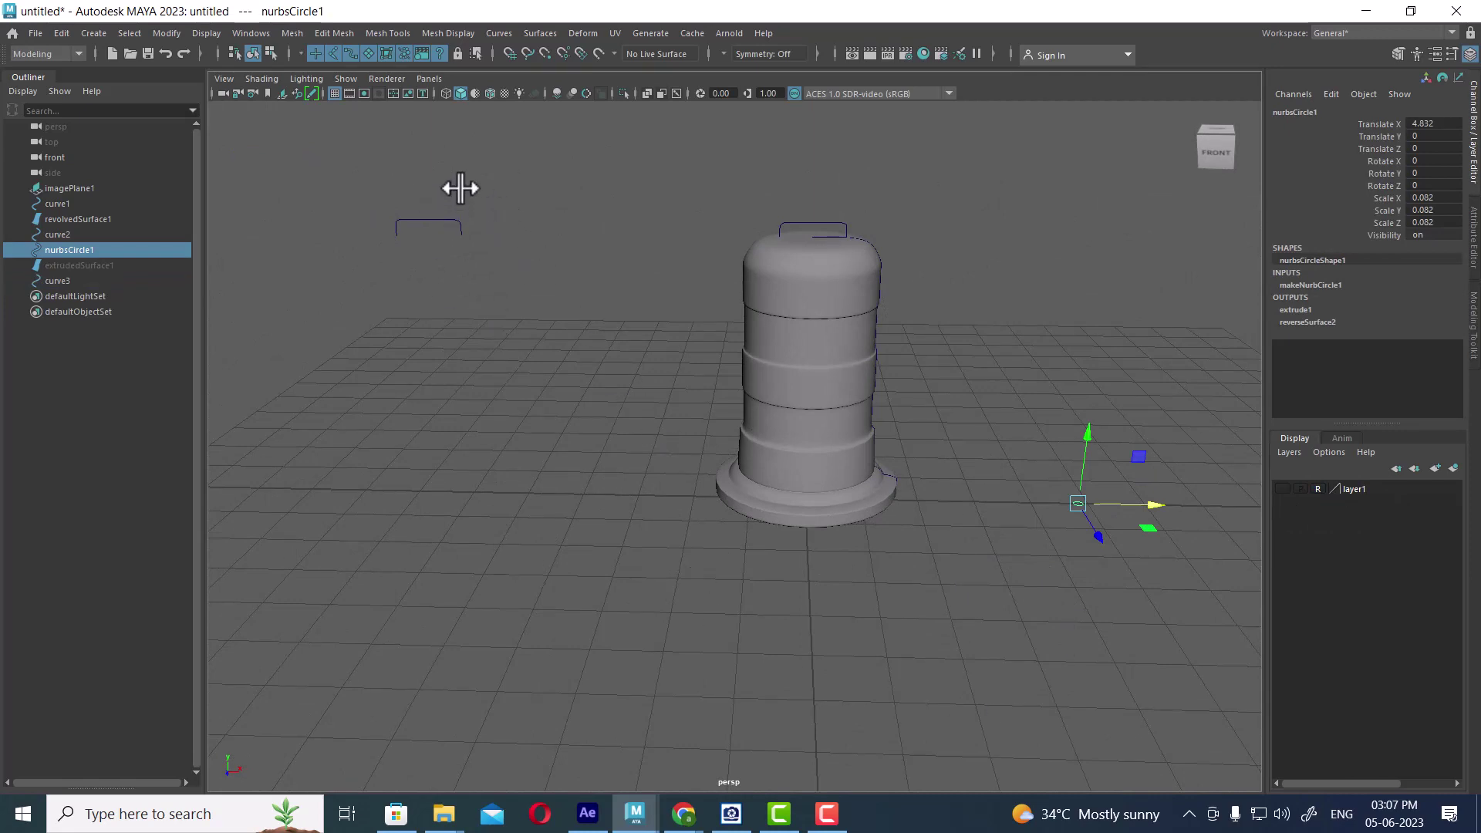
shift+click(433, 223)
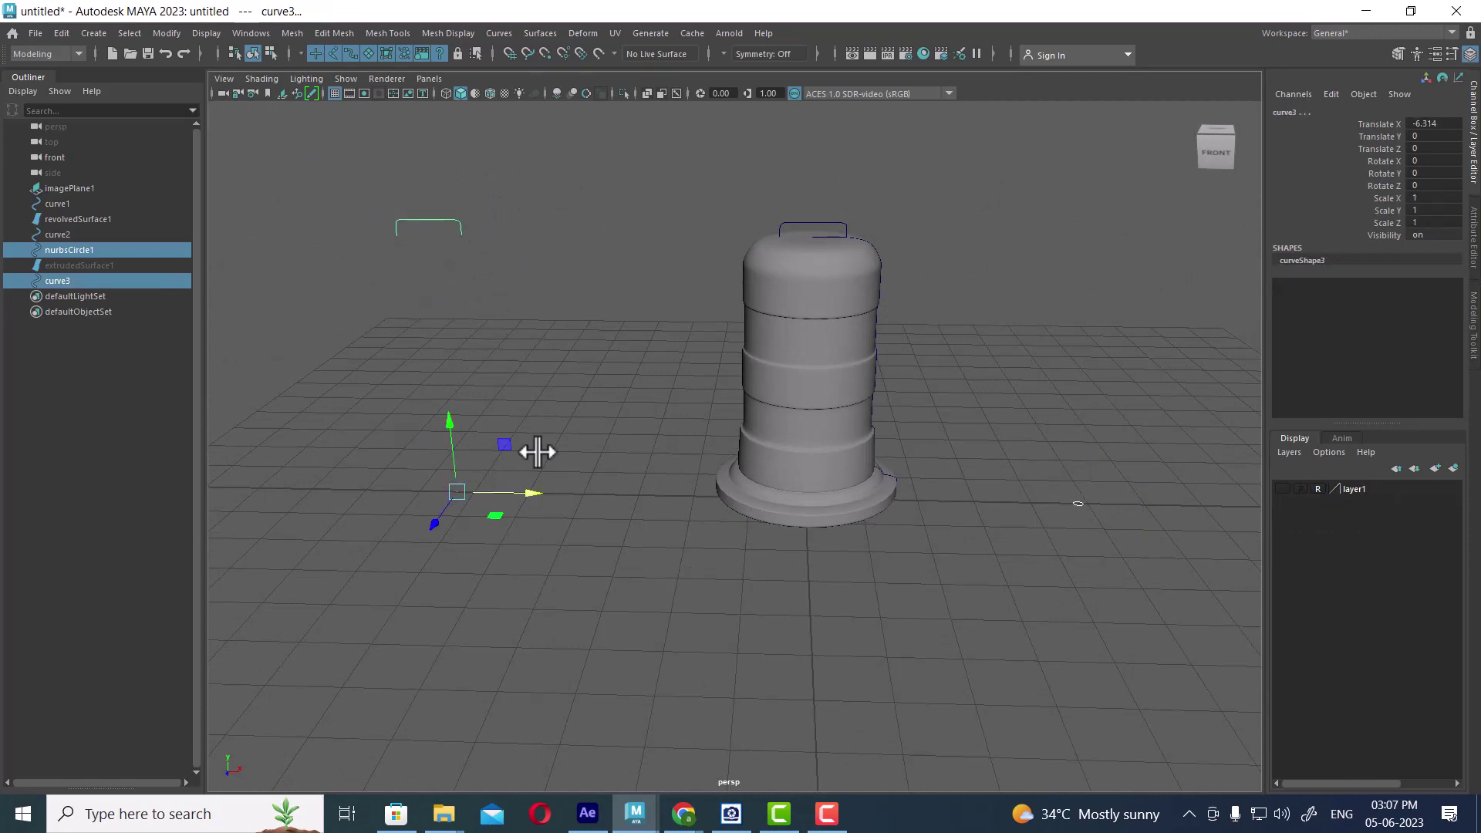
Extrude nurbsCircle1 along curve3 using reset Extrude settings with Result position set to At path.
click(540, 34)
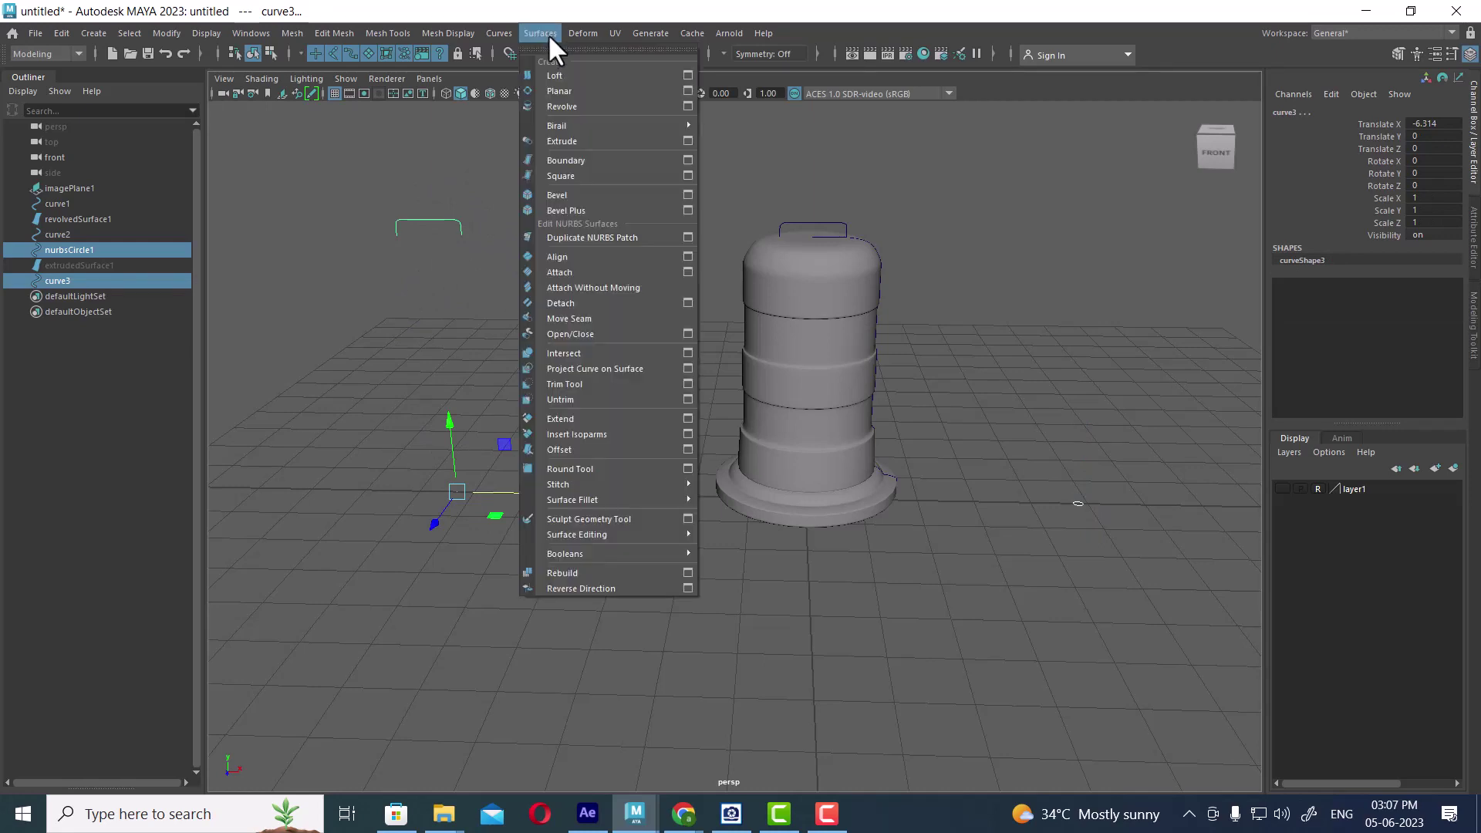
click(686, 141)
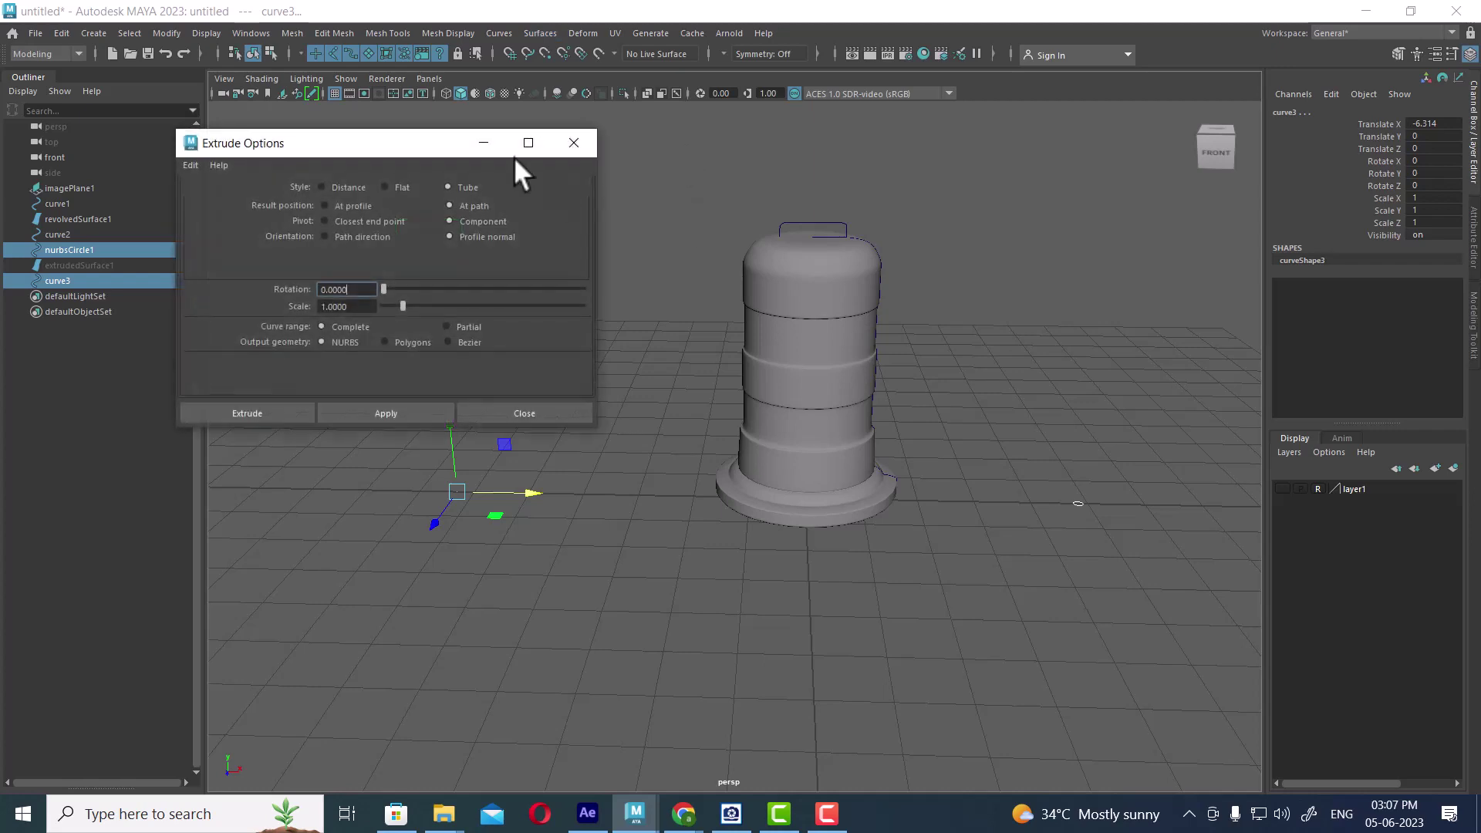
drag(389, 155, 780, 111)
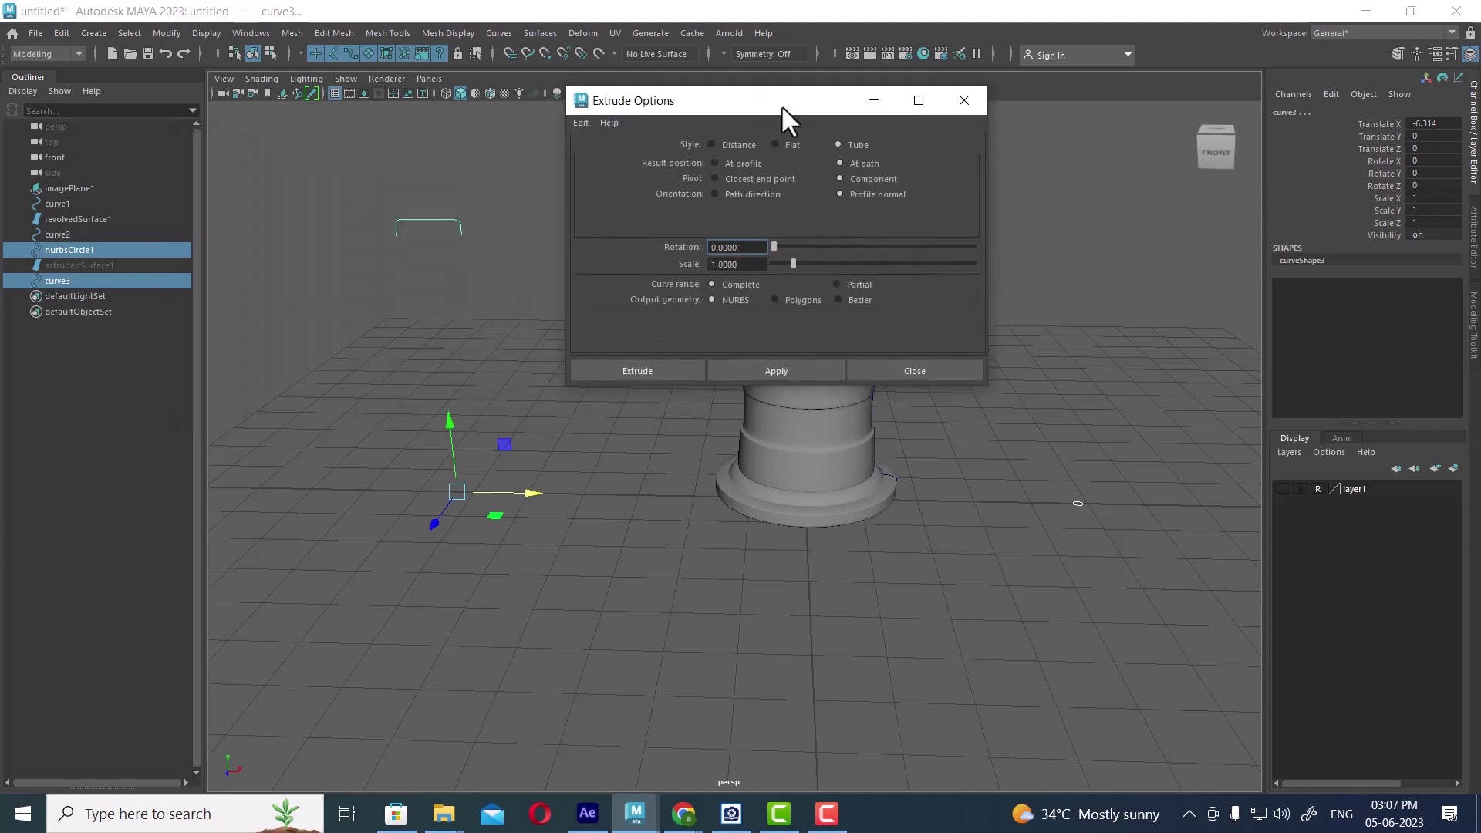
click(578, 123)
click(605, 159)
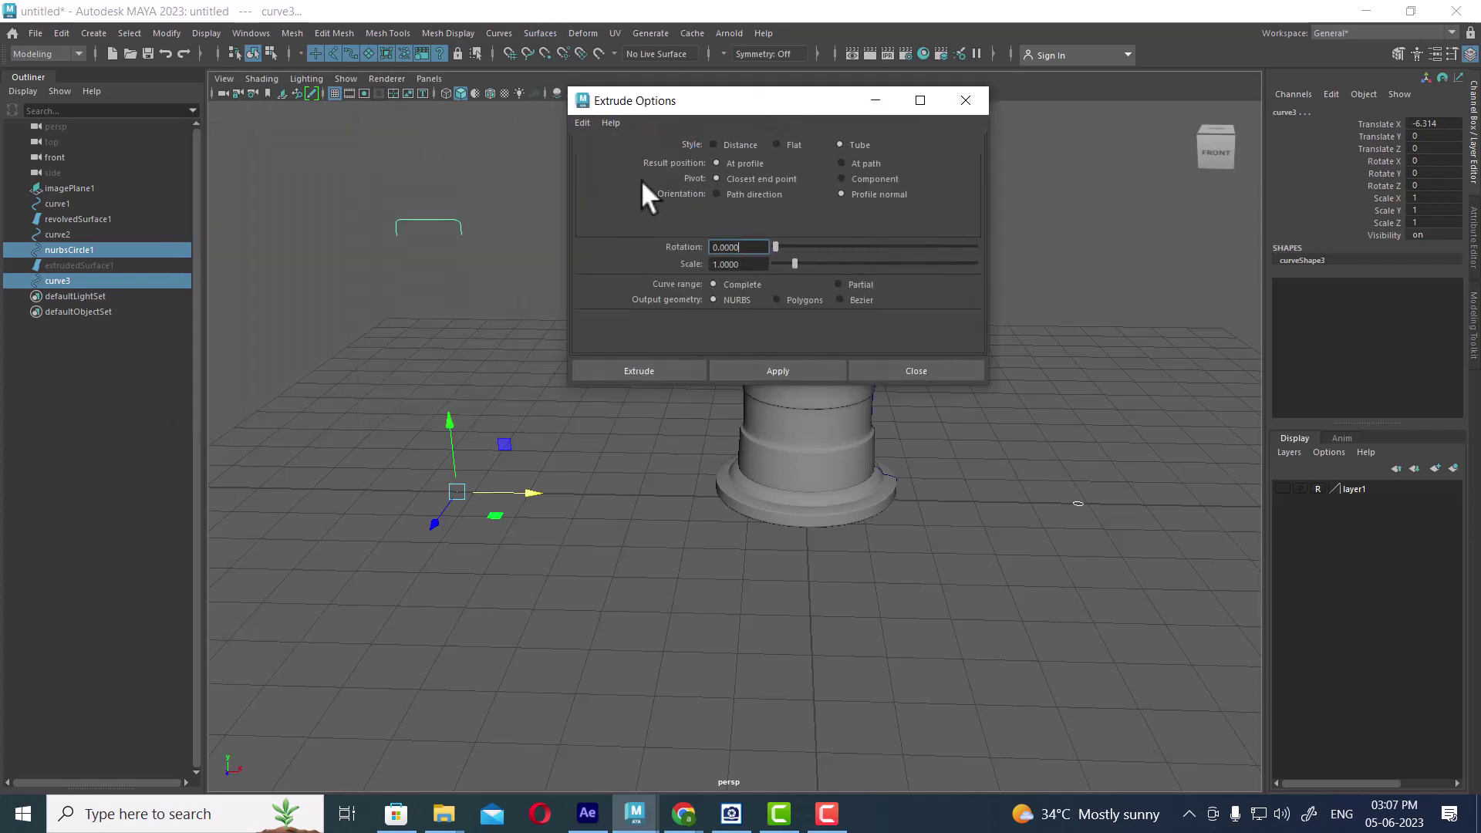
click(846, 163)
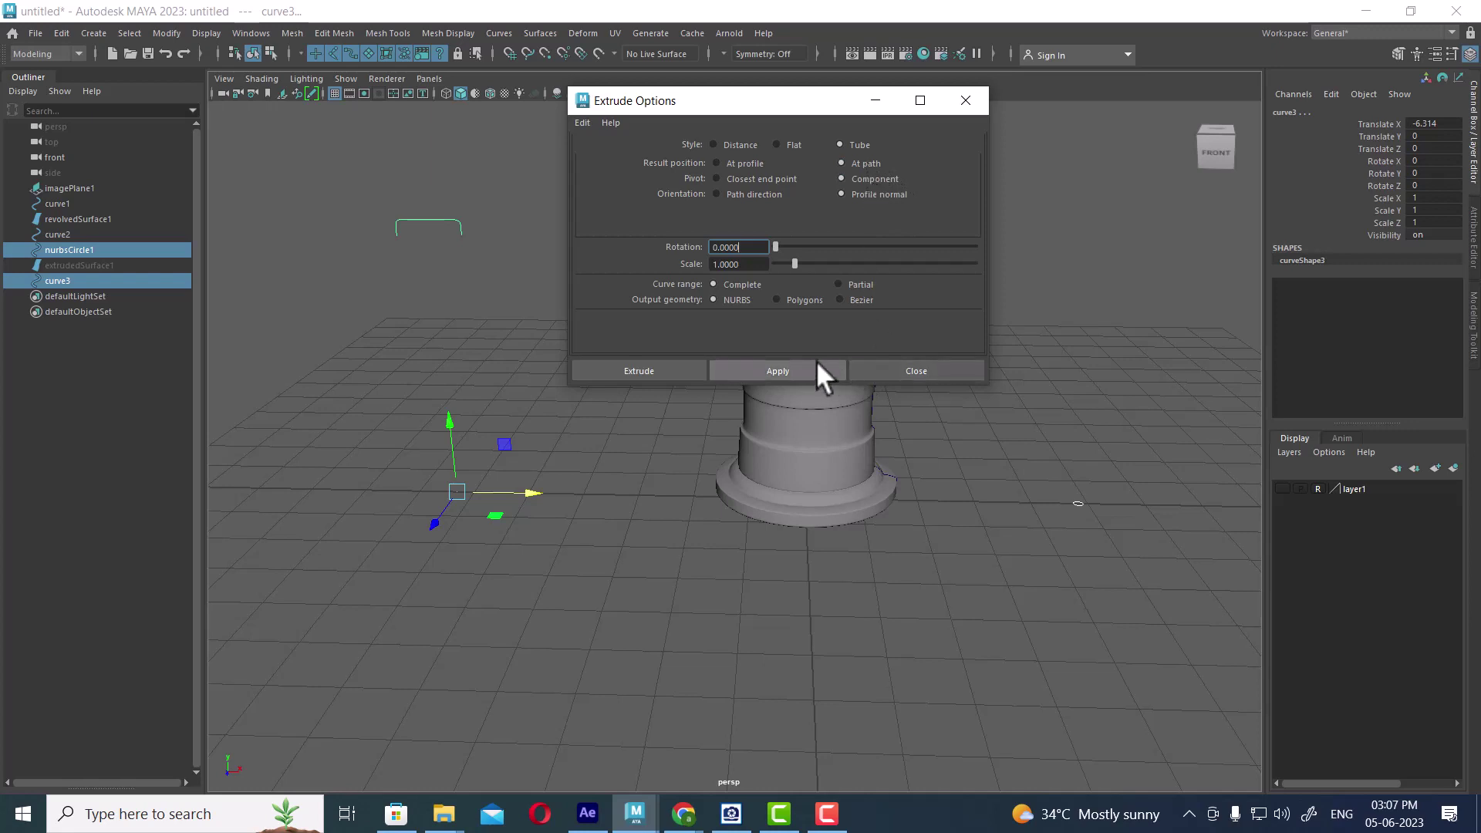
click(780, 368)
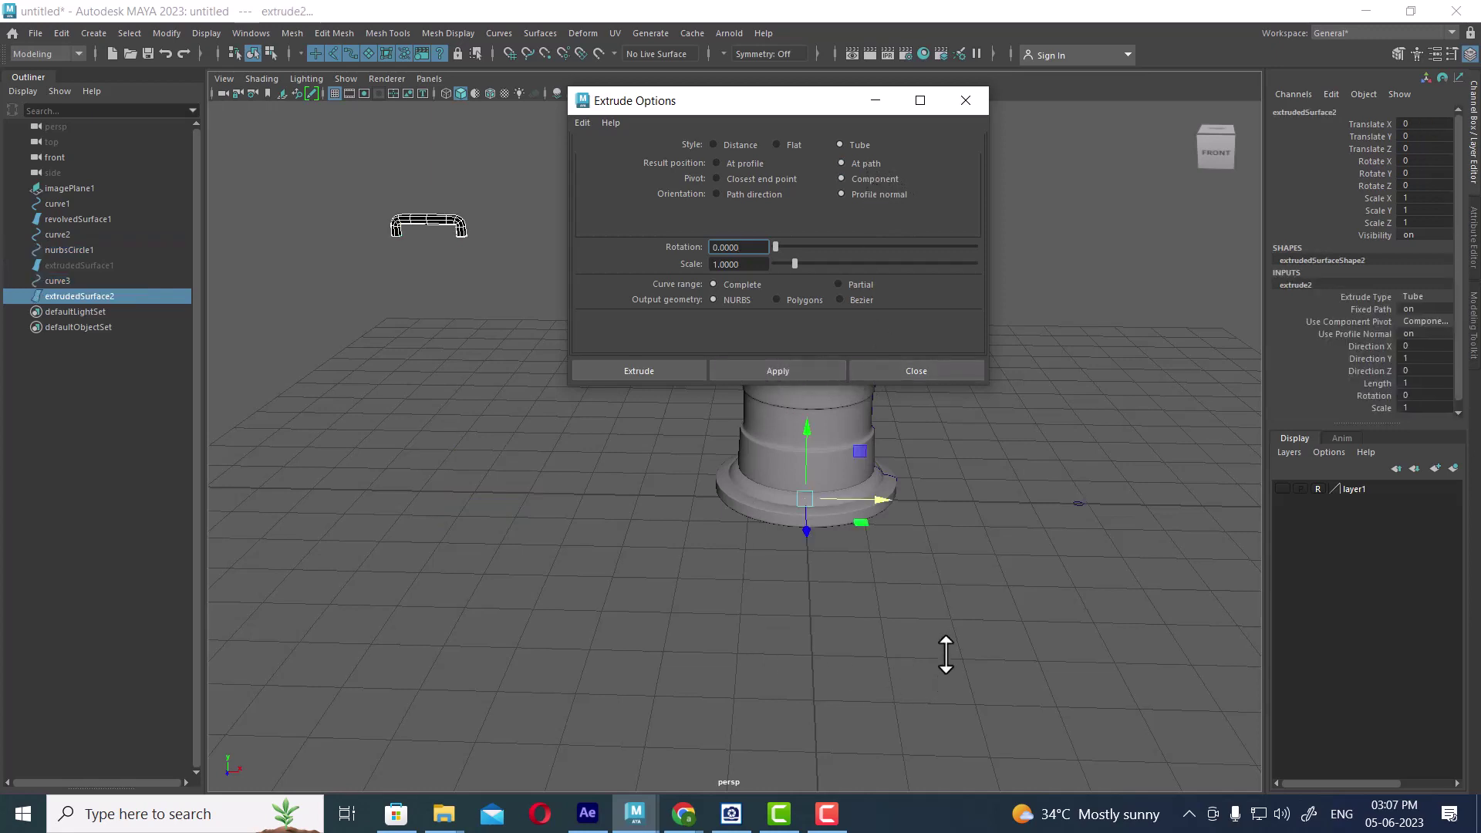
click(947, 375)
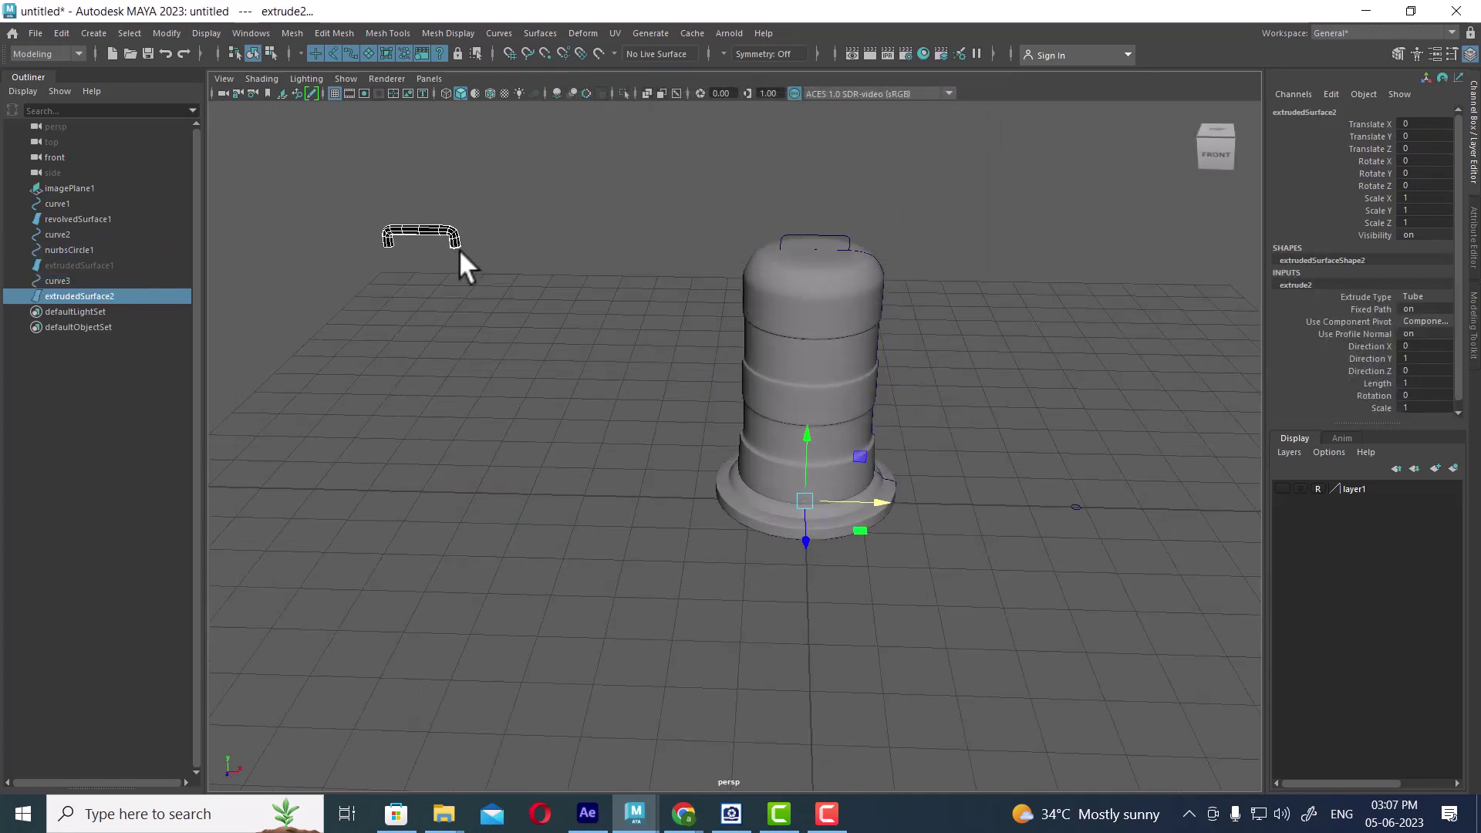
click(1128, 531)
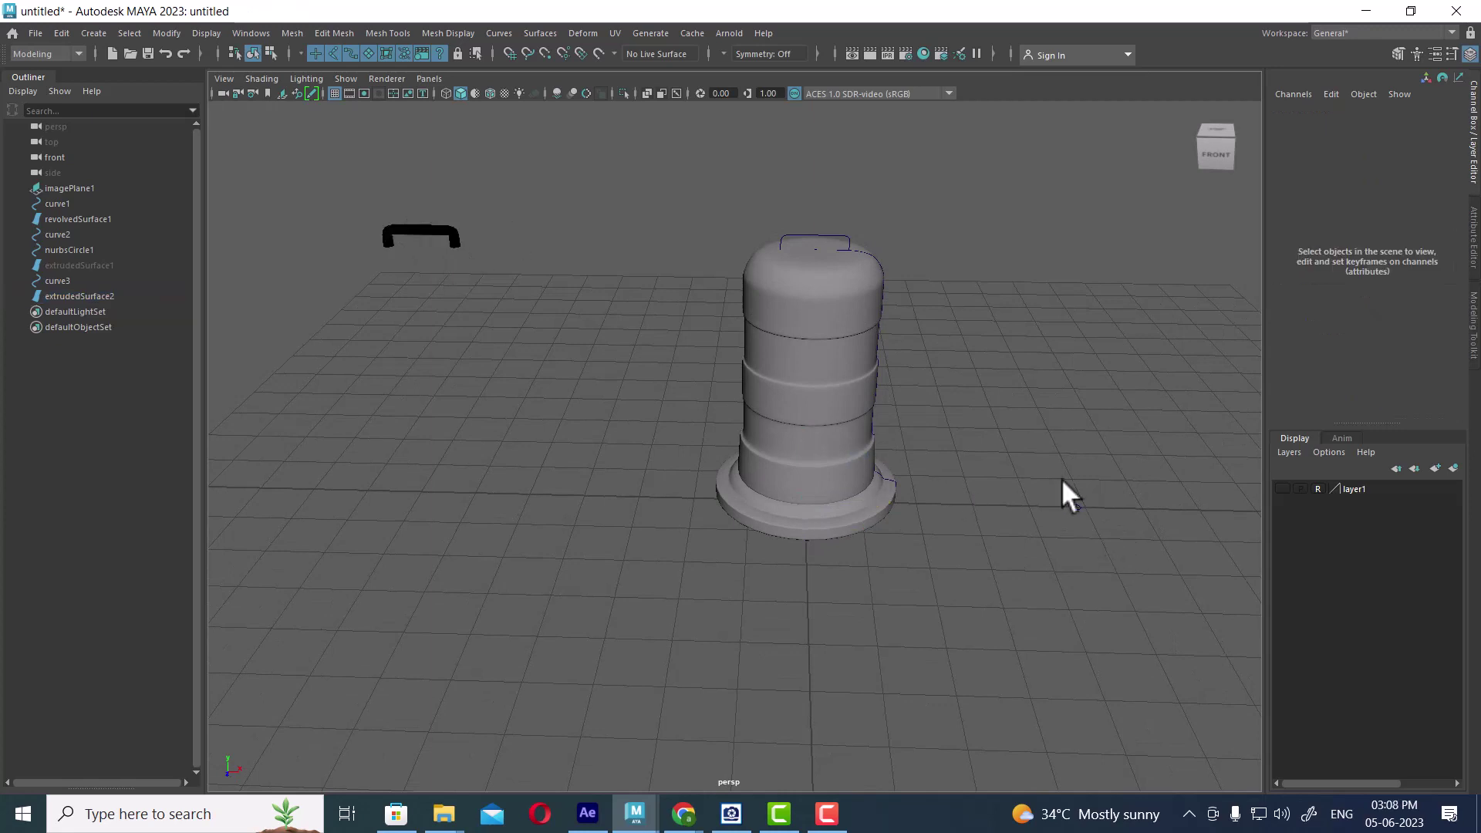
Reverse the surface direction of the new handle tube extrudedSurface2.
click(1078, 508)
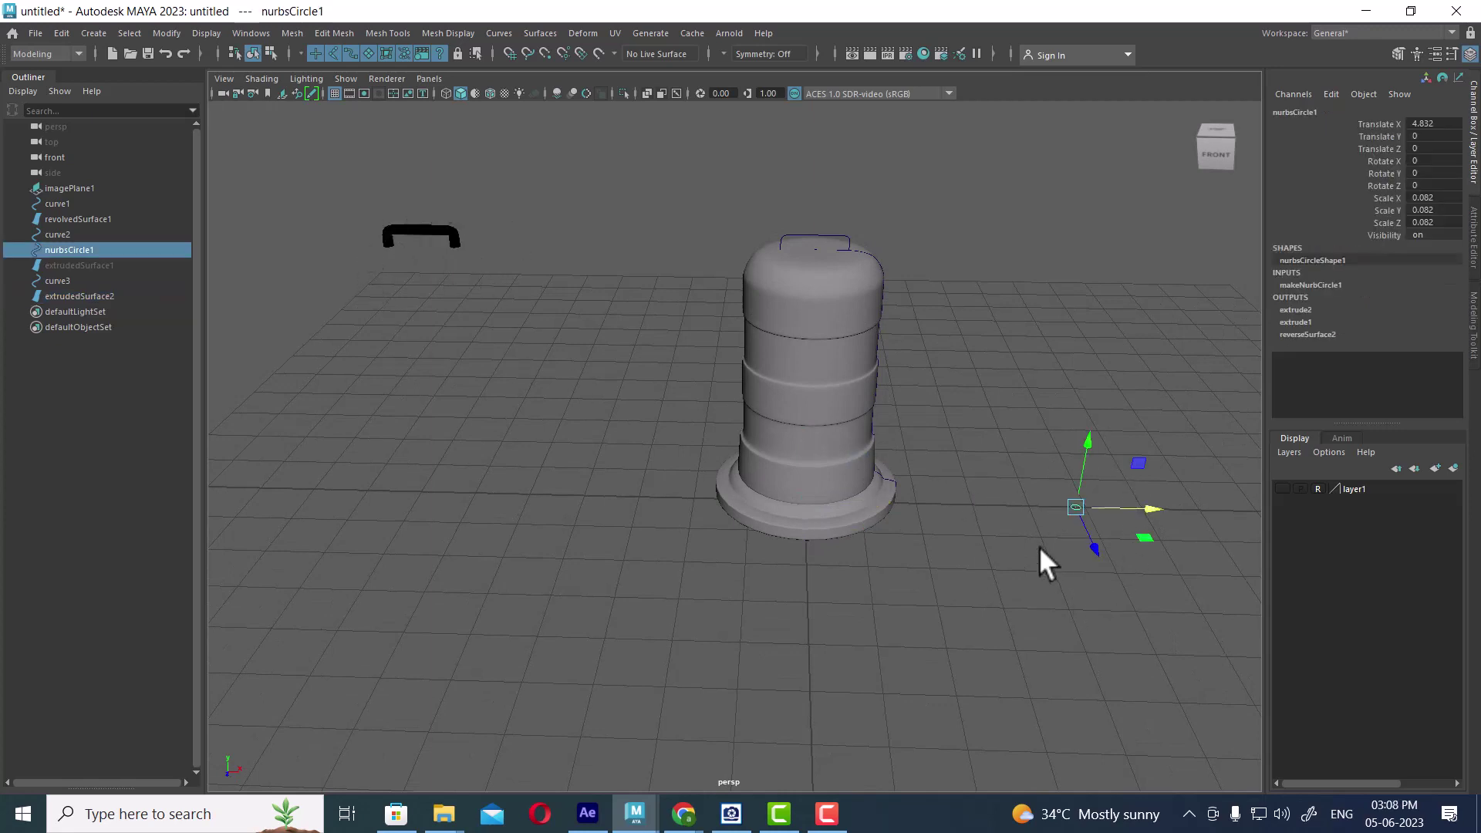
click(427, 227)
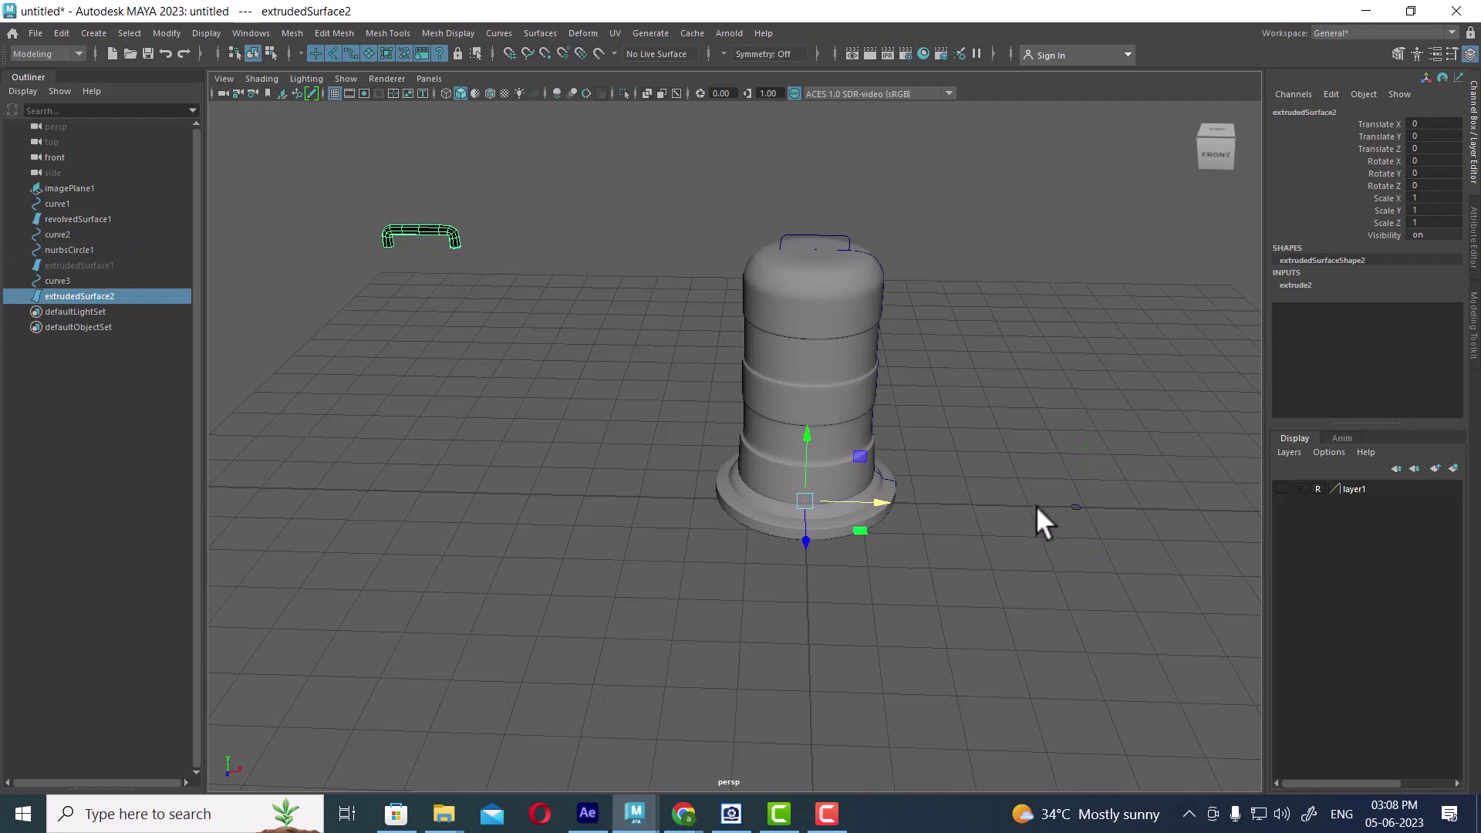
click(540, 35)
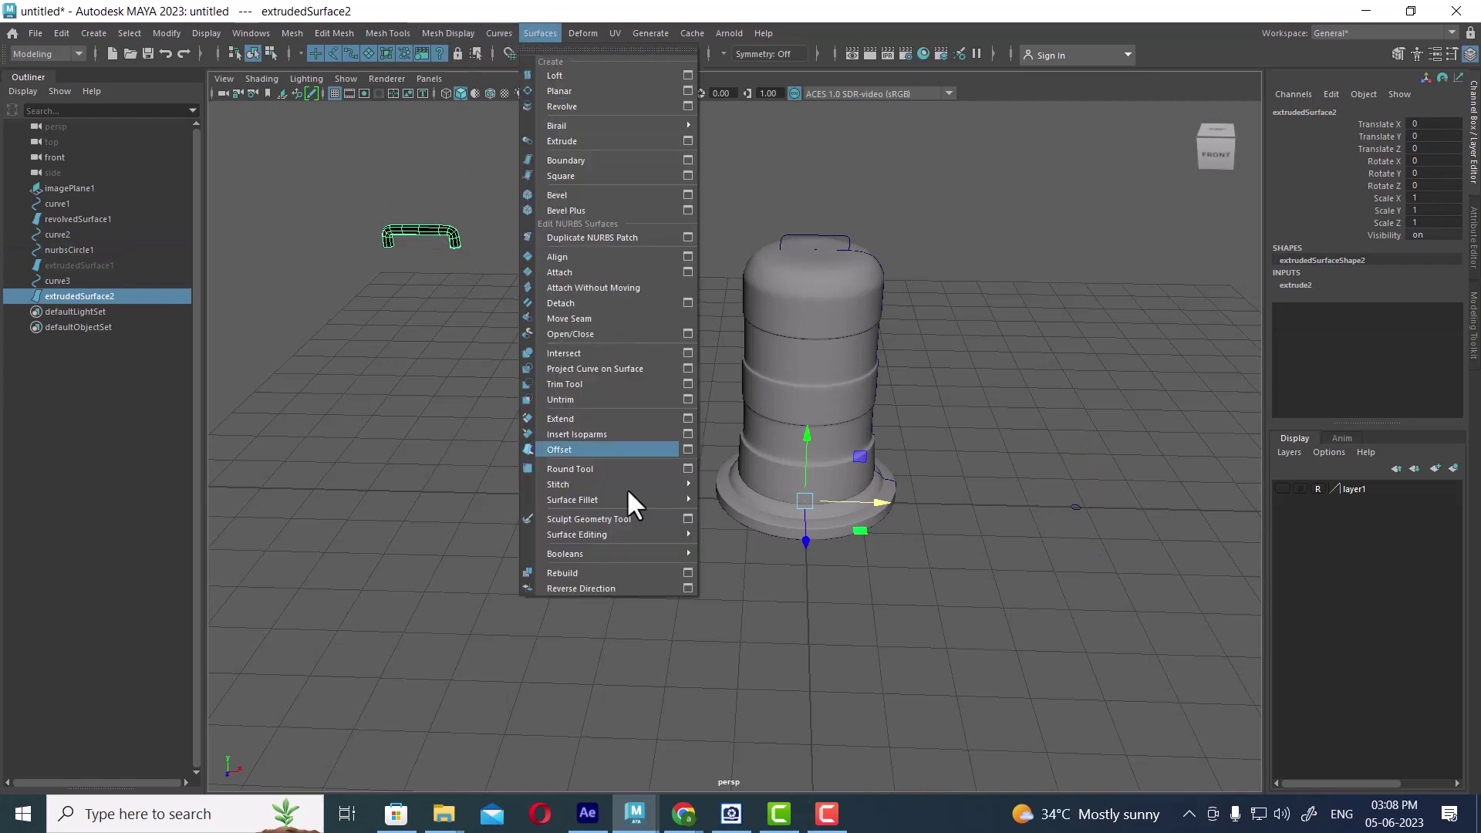
click(617, 587)
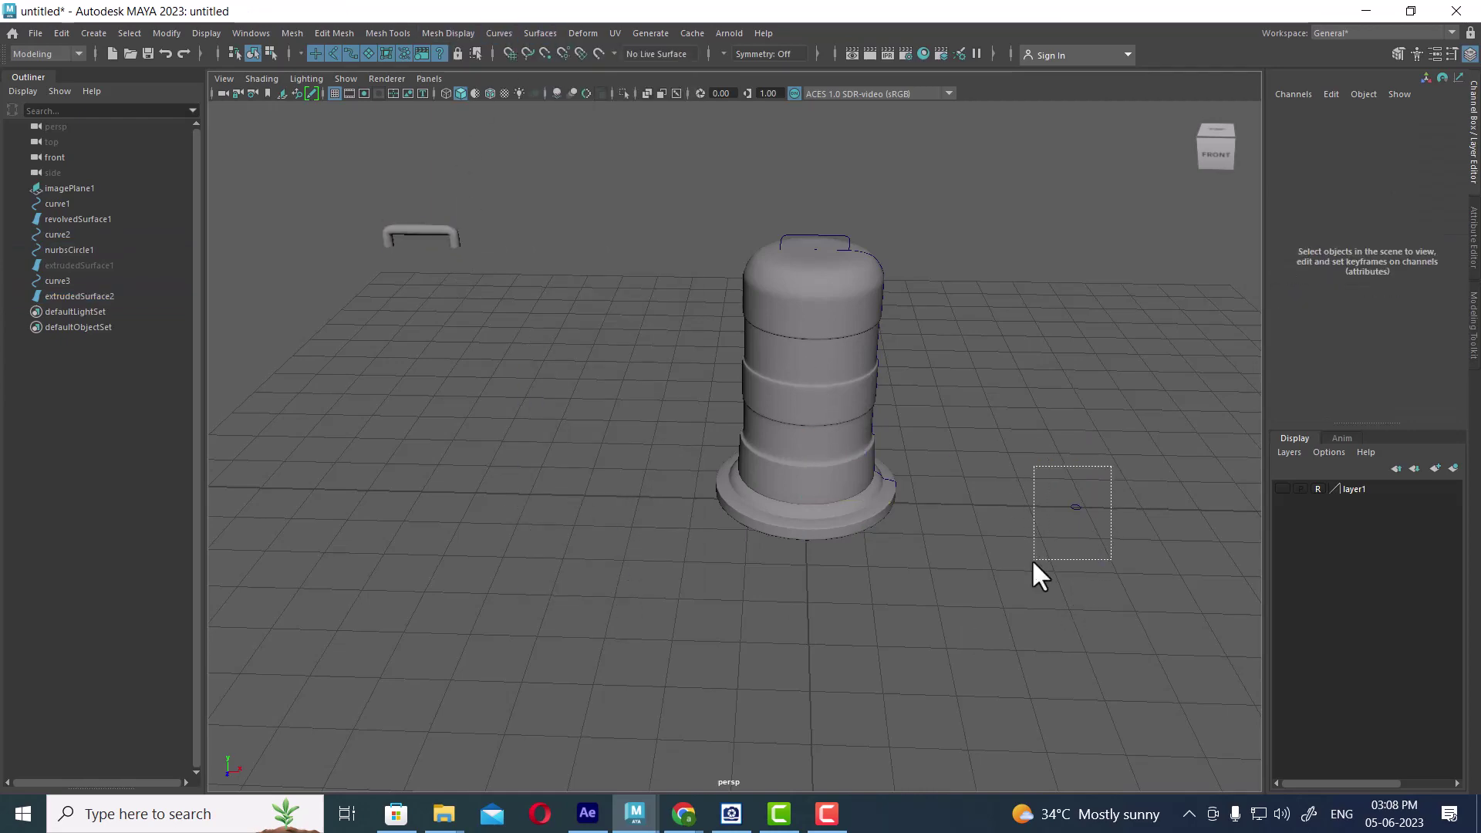
Scale nurbsCircle1 up to 0.124, then select curve2 and the circle together.
drag(1113, 465, 1035, 566)
scroll(1057, 574, up, 2)
scroll(1072, 571, up, 2)
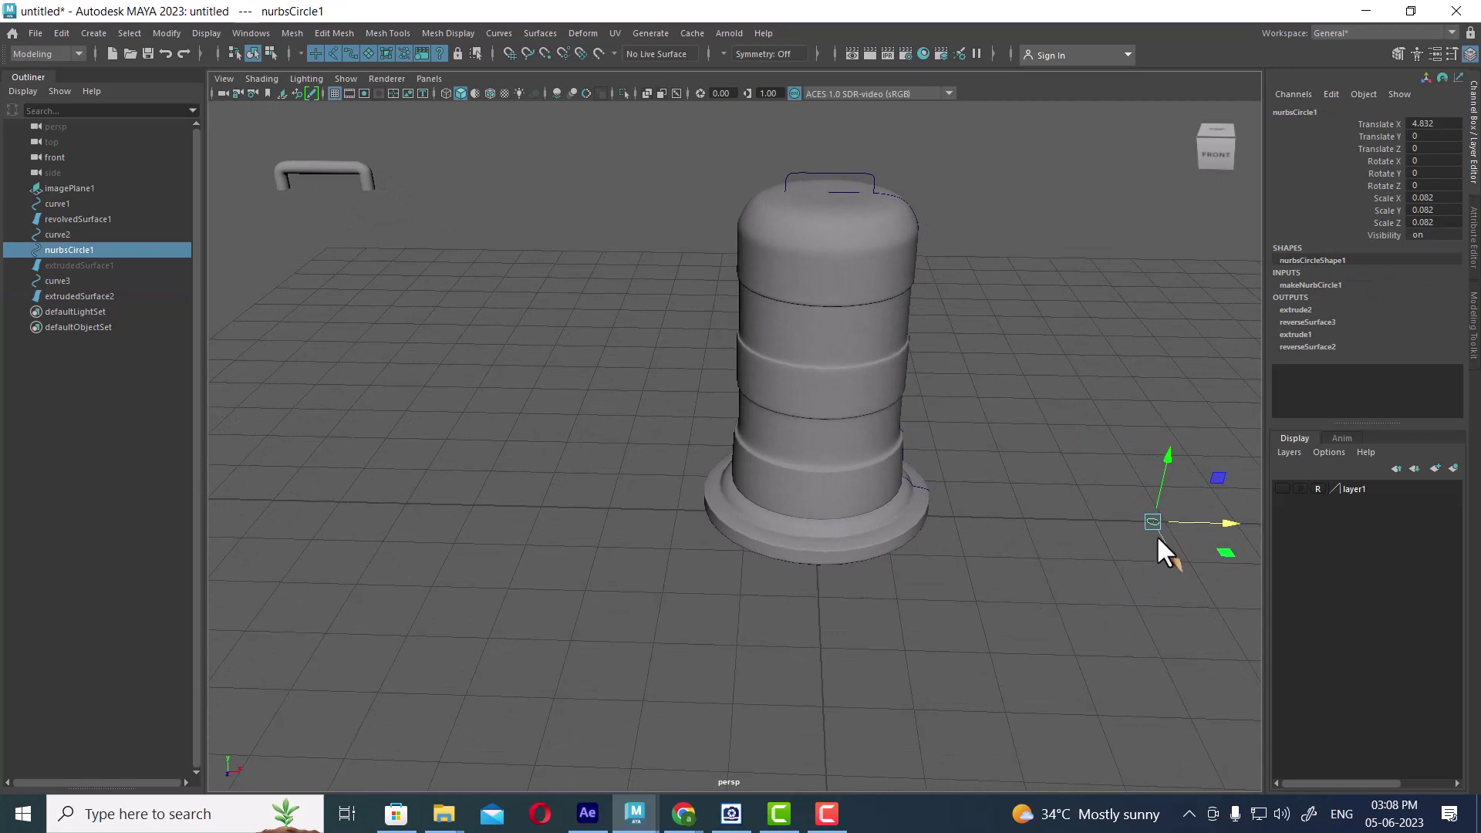
key(r)
drag(1156, 531, 1156, 512)
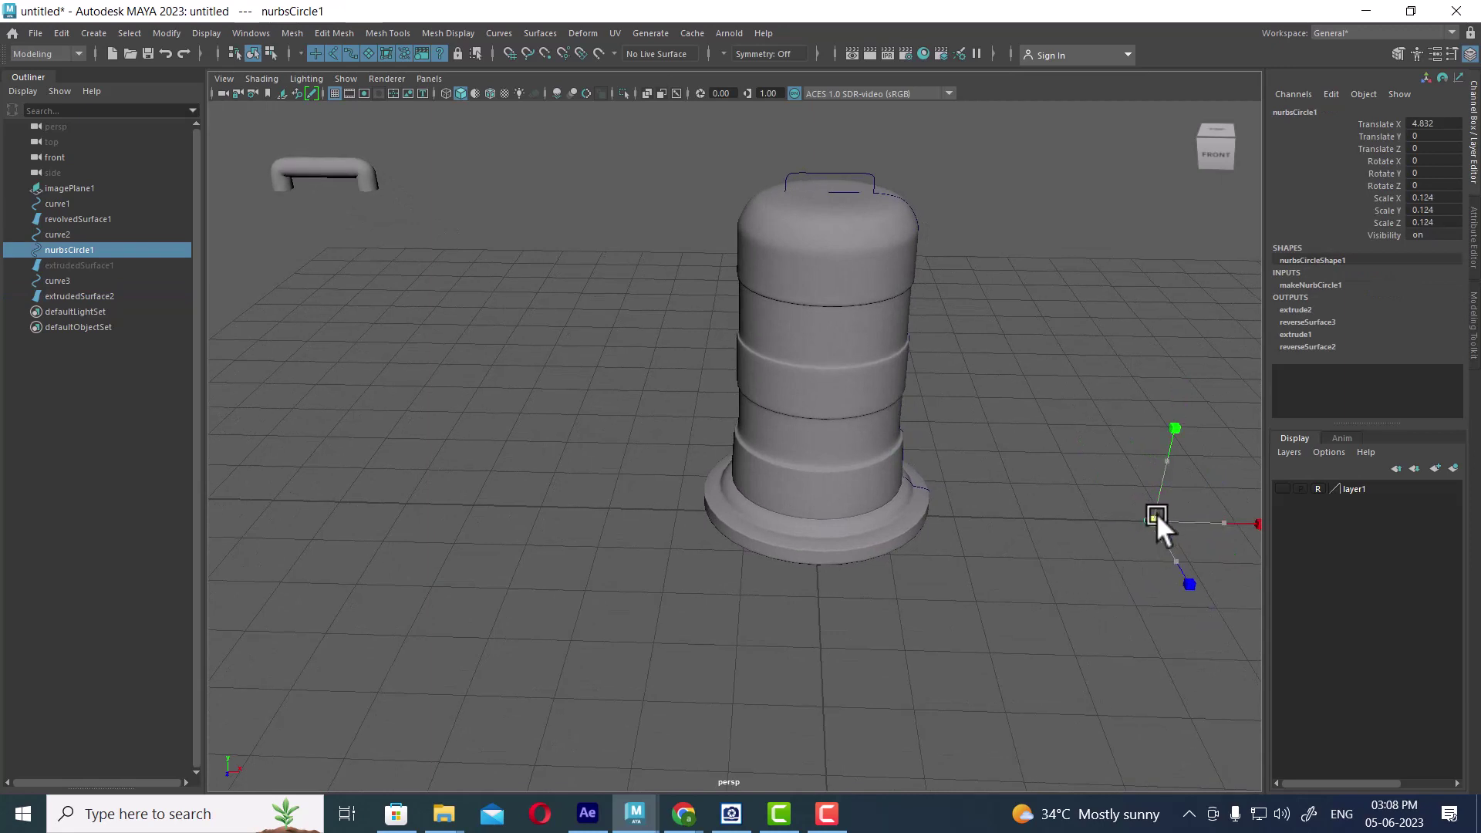
click(1103, 440)
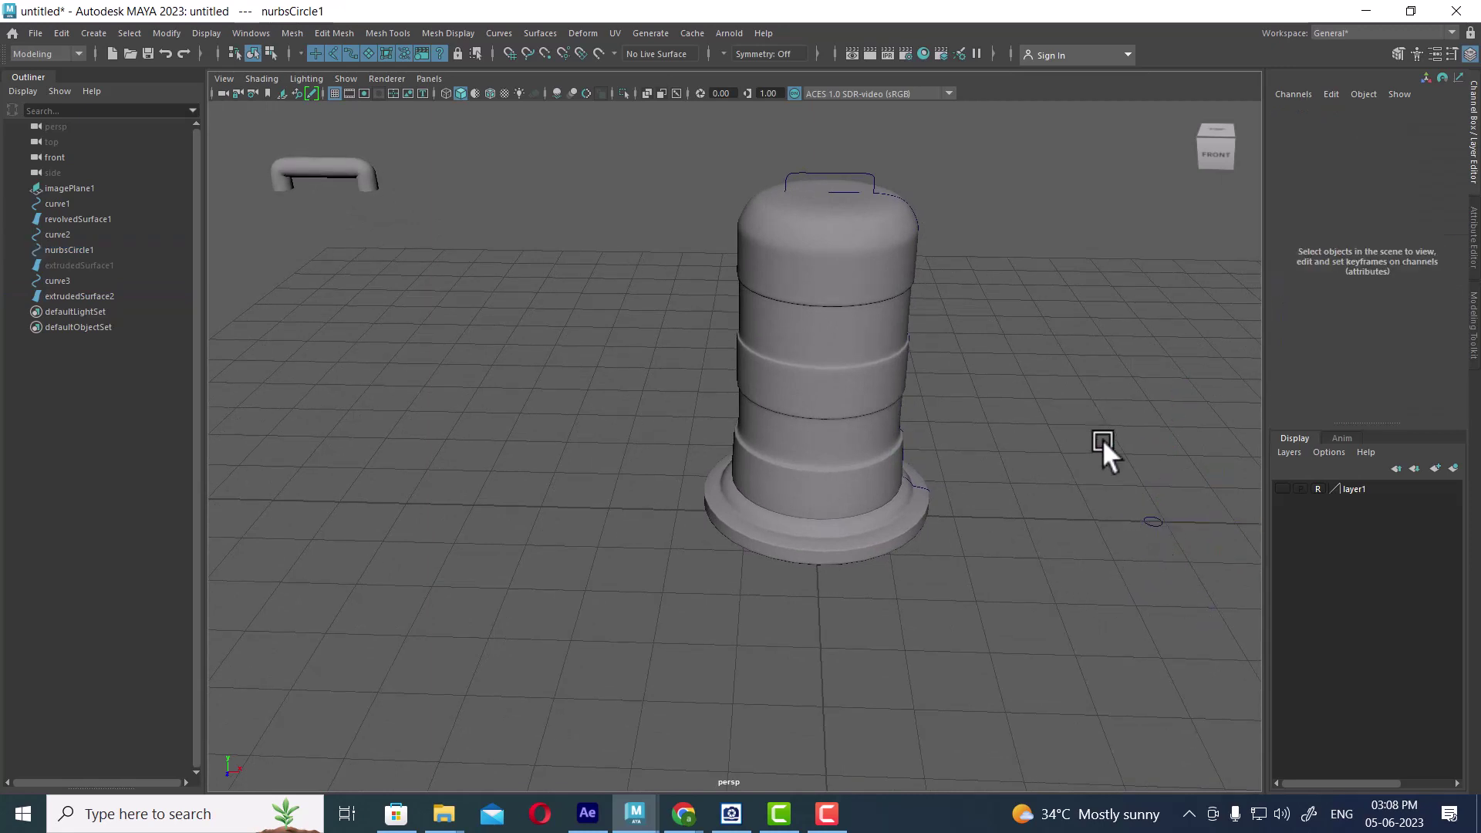
click(875, 175)
shift+click(1154, 526)
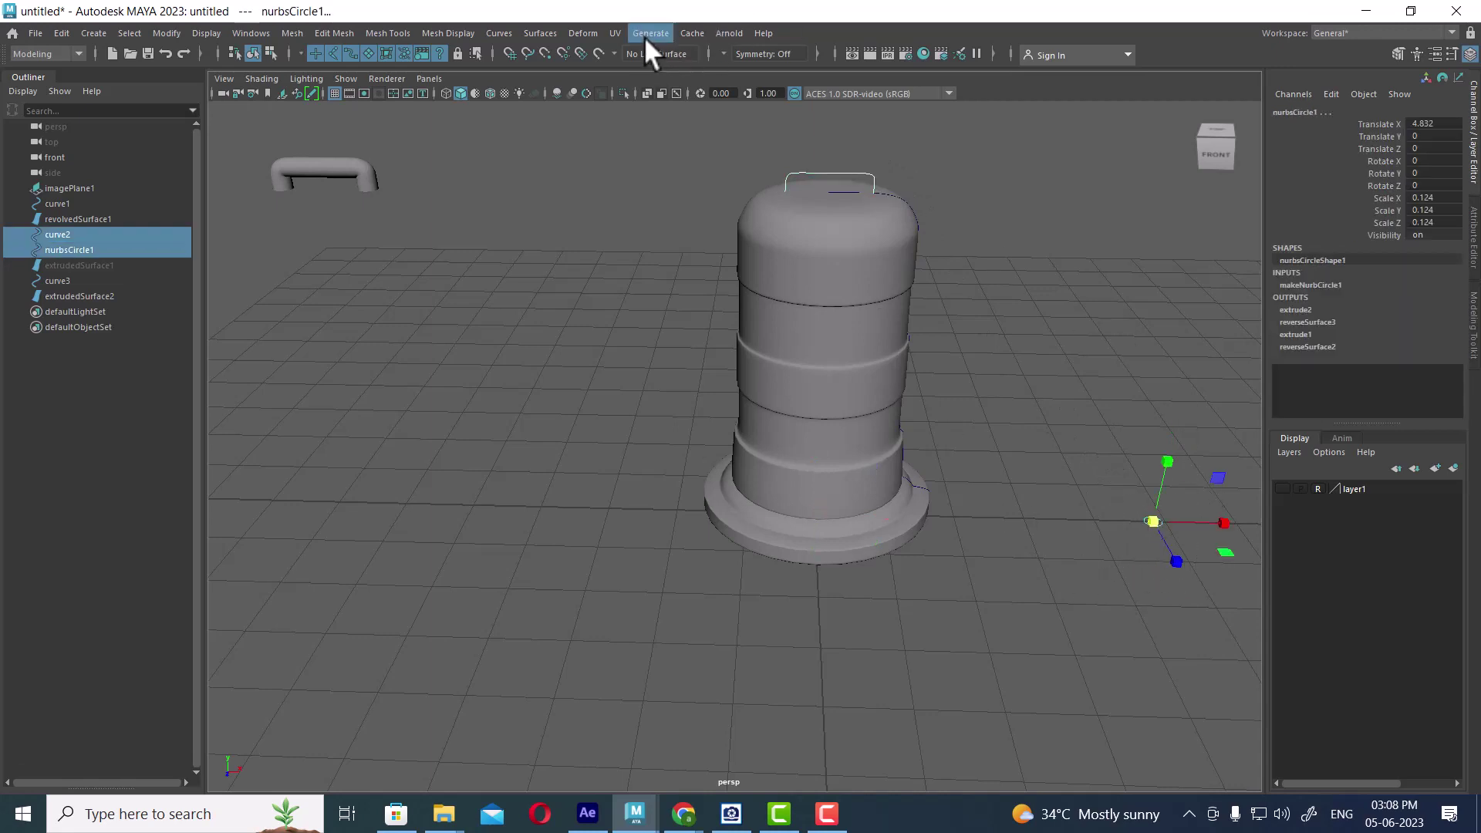
Extrude nurbsCircle1 along curve2 into extrudedSurface3 on the barrel top, redoing a failed first attempt.
click(549, 33)
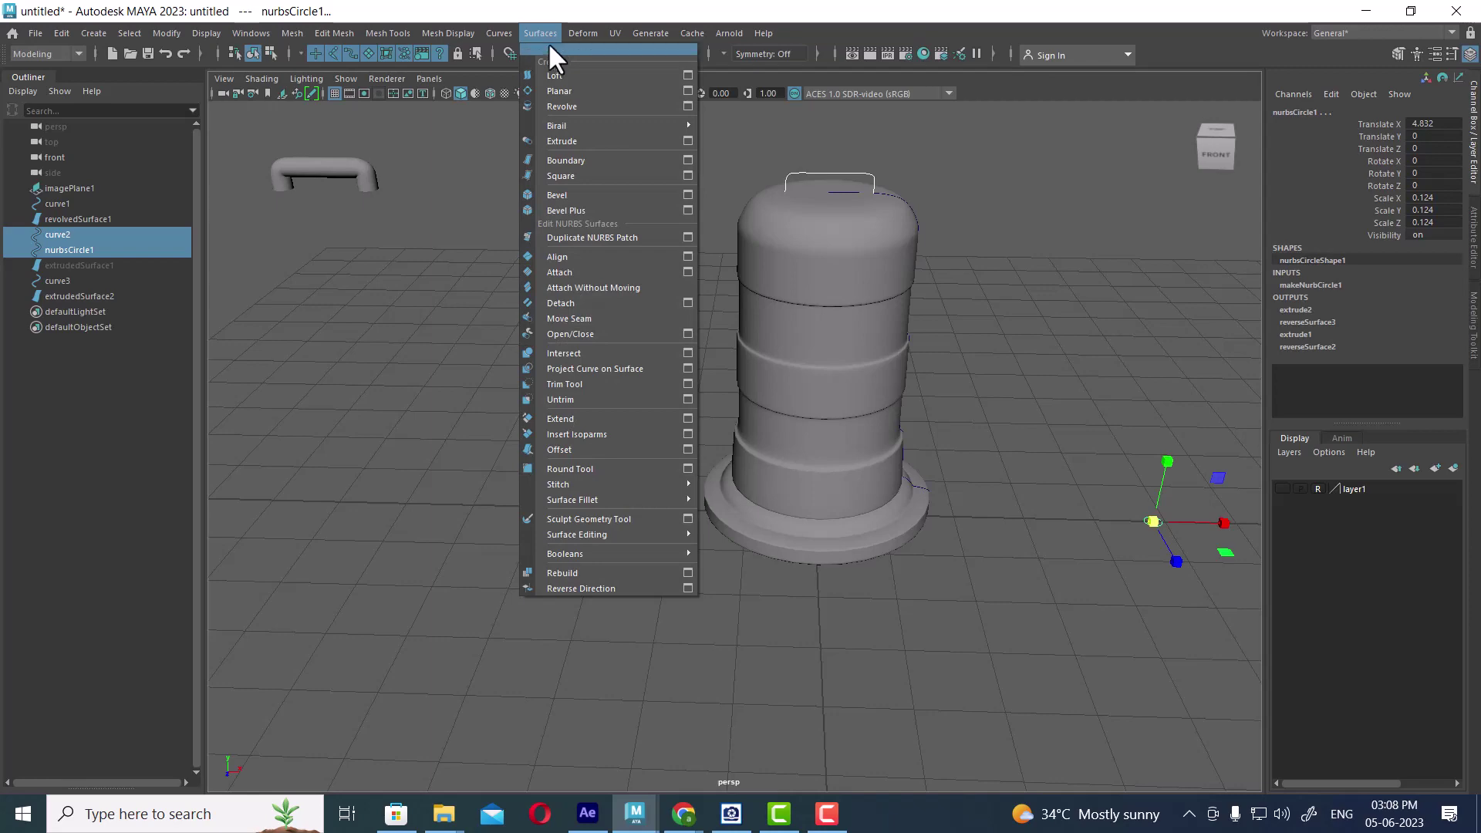
click(578, 140)
alt+middle_drag(851, 266, 817, 382)
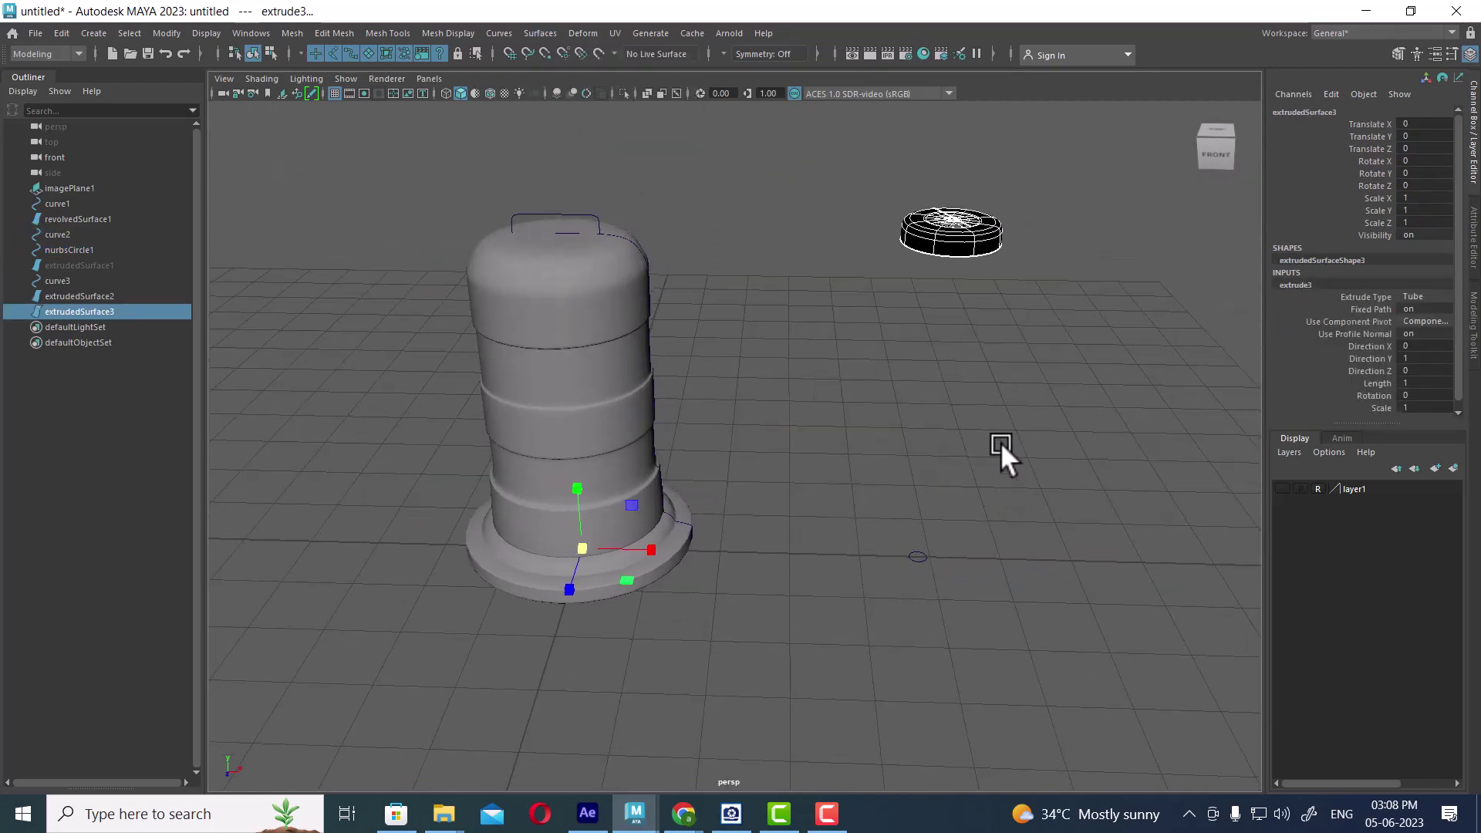
key(ctrl+z)
click(1044, 443)
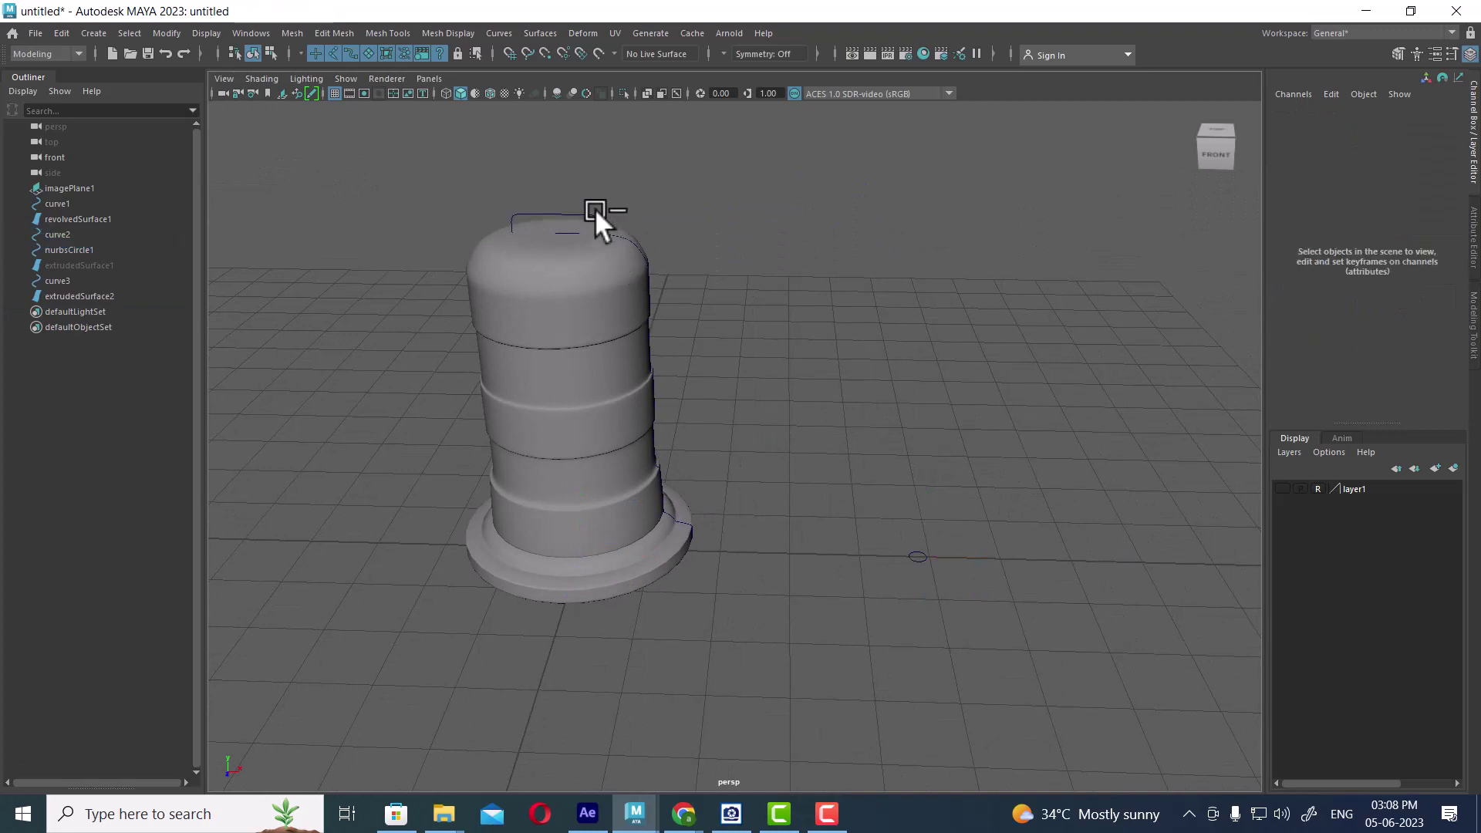
drag(971, 614, 907, 610)
shift+click(588, 213)
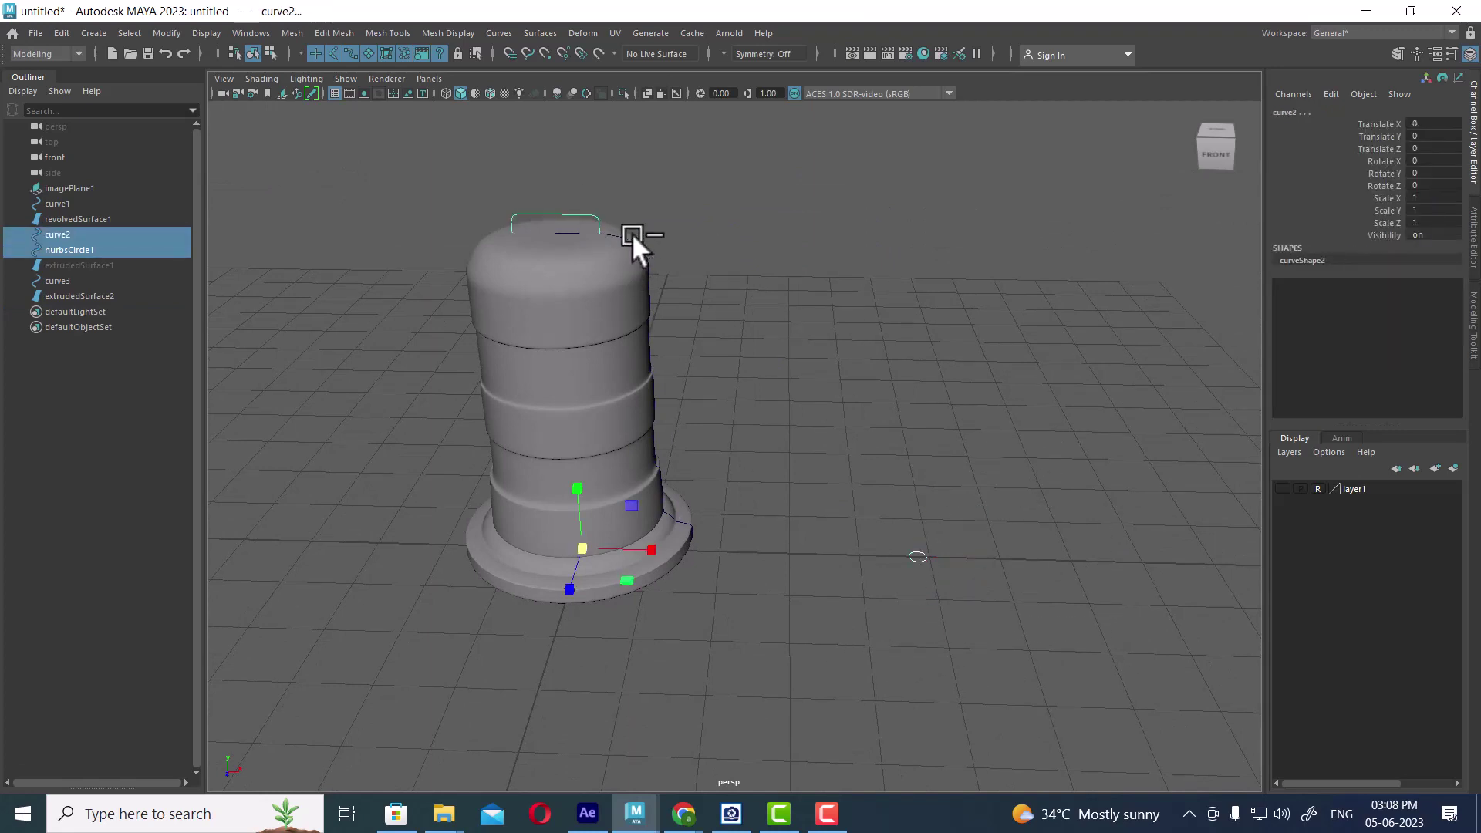
click(542, 33)
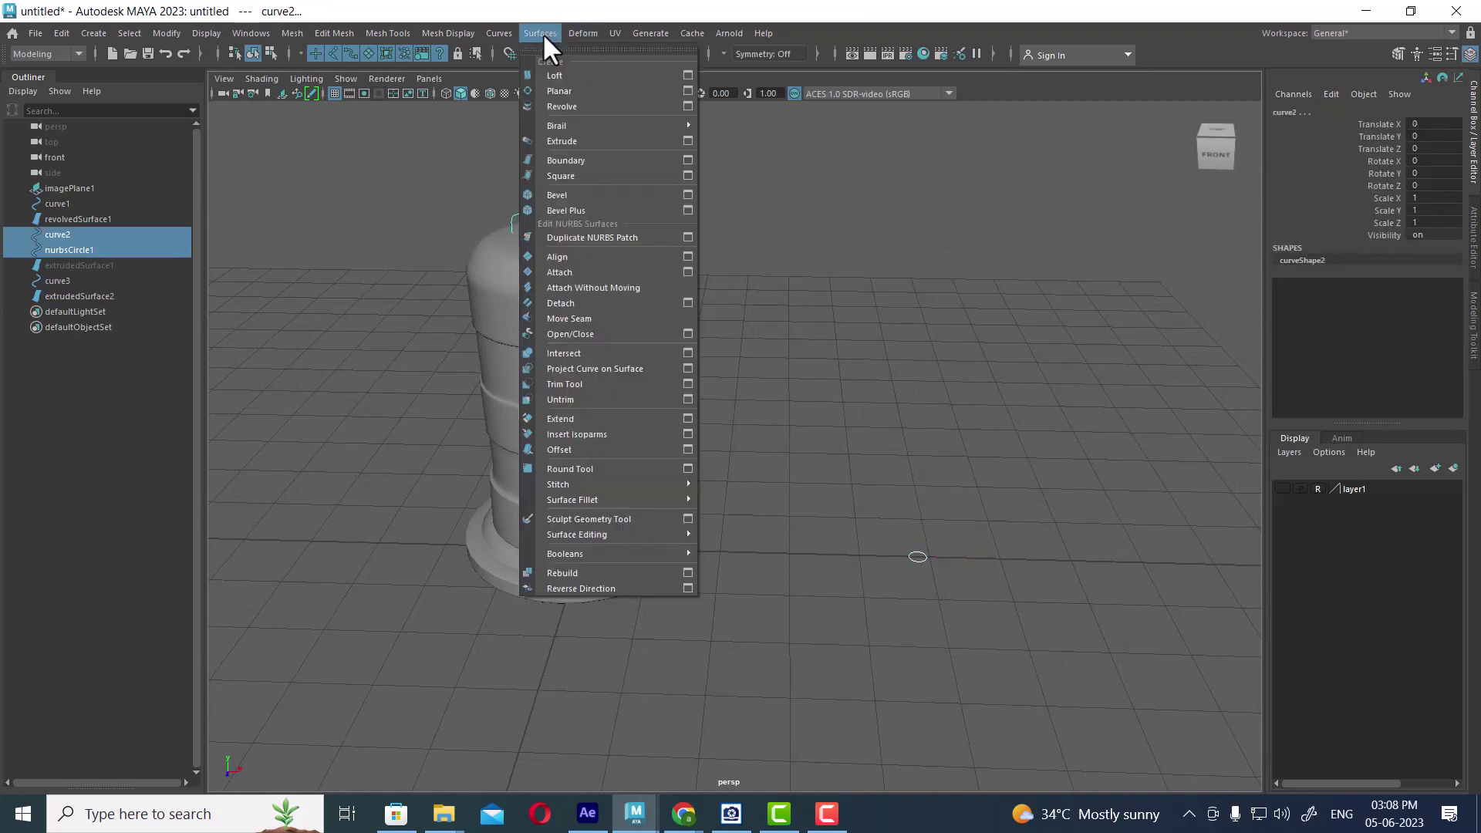
click(577, 134)
click(923, 555)
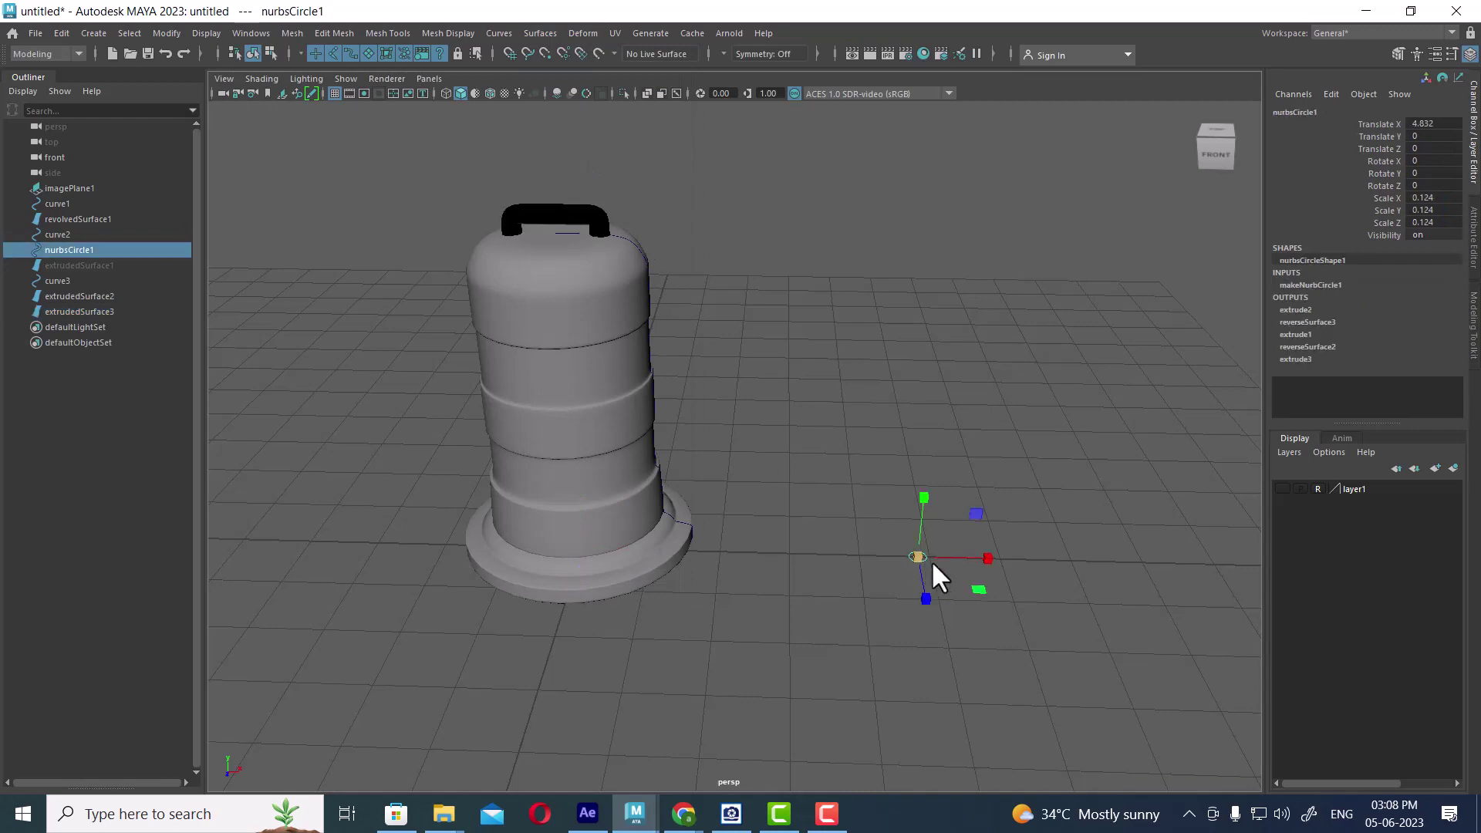
scroll(918, 548, up, 3)
Scale the handle circle to about 0.091, checking it in front wireframe view against the reference layer.
drag(984, 591, 975, 593)
key(space)
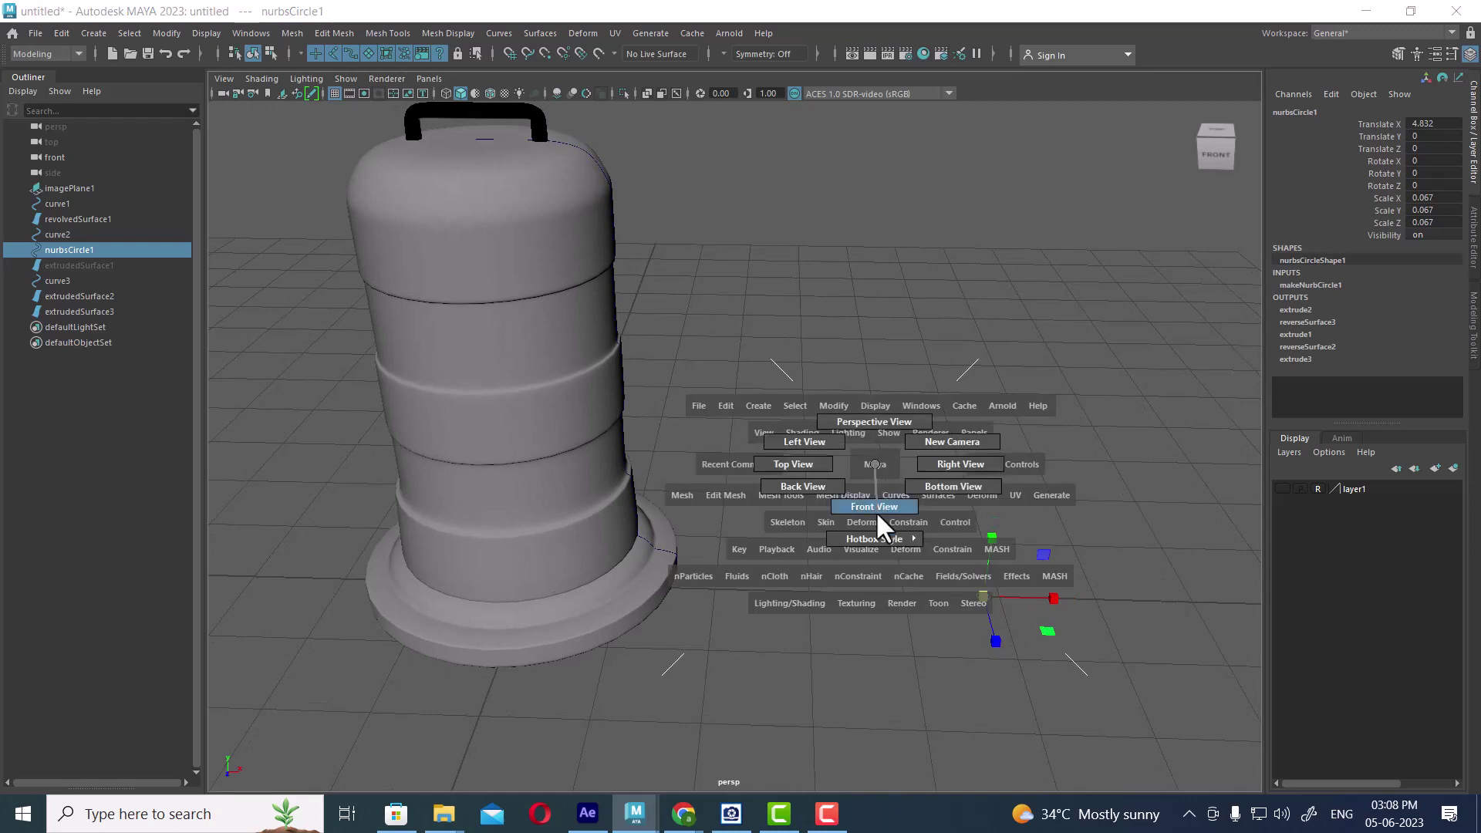
click(876, 511)
key(4)
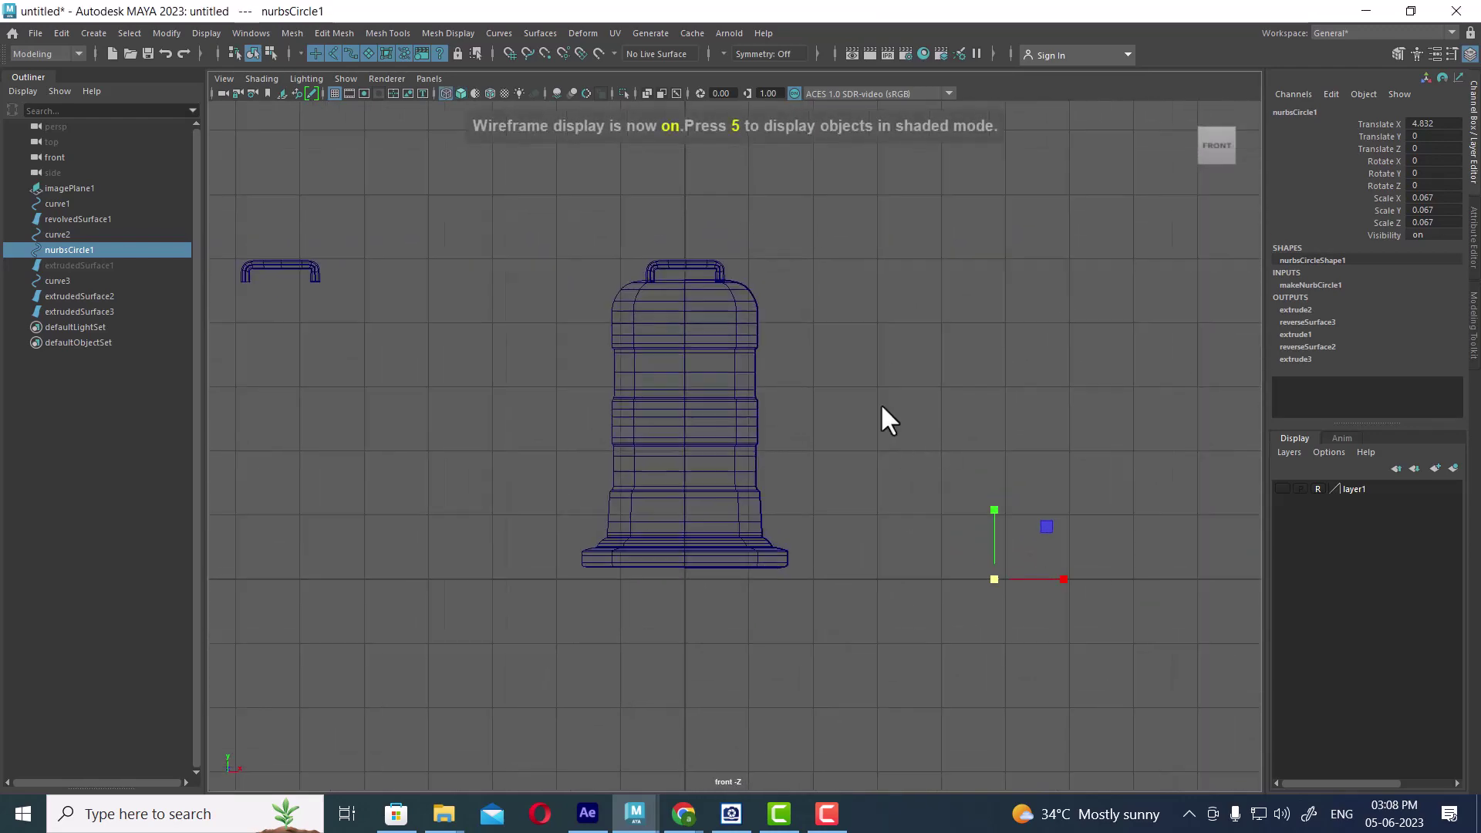
scroll(882, 403, up, 4)
click(1282, 489)
scroll(887, 432, down, 2)
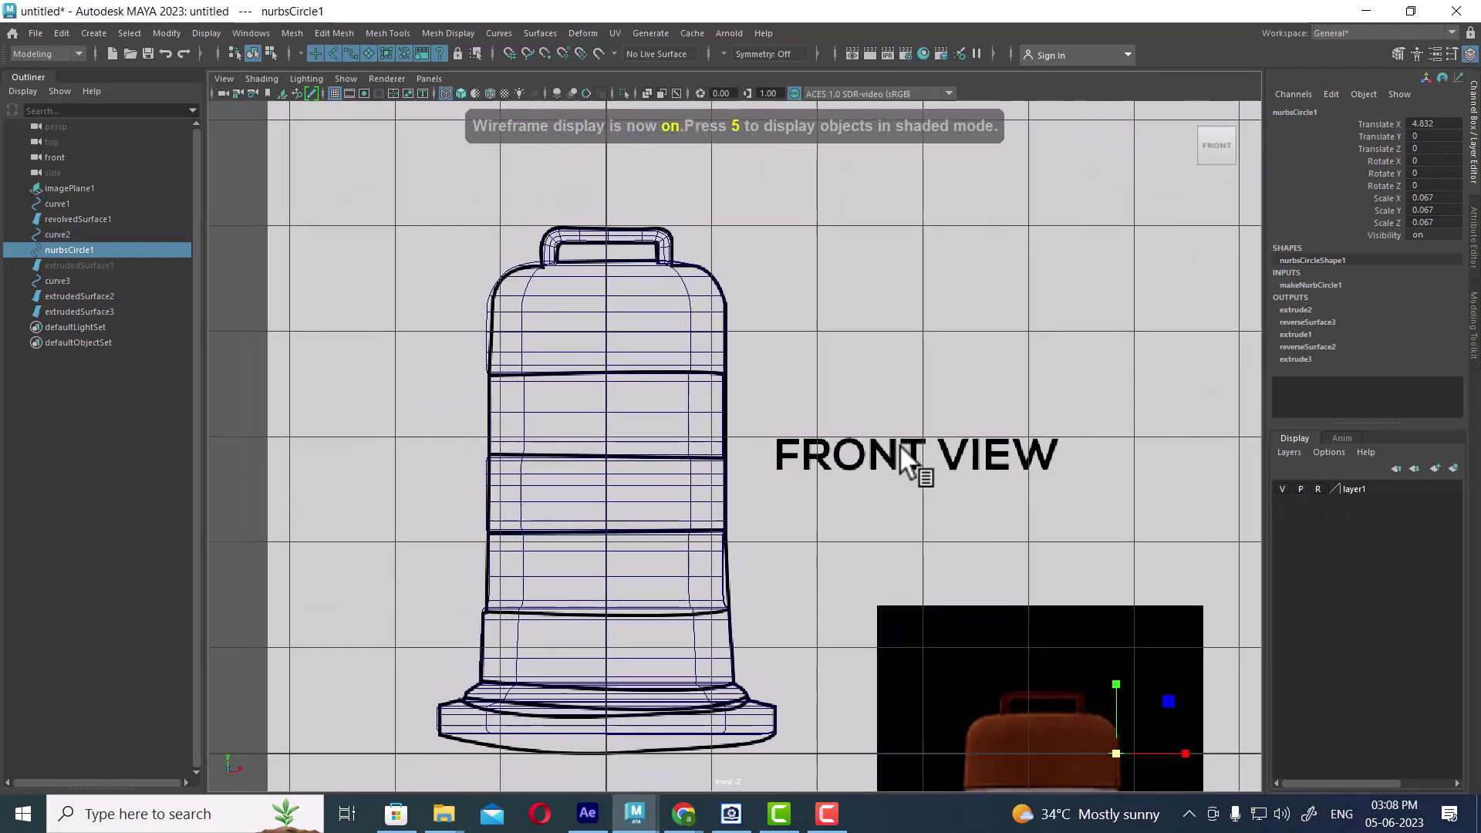
drag(1100, 716, 1103, 715)
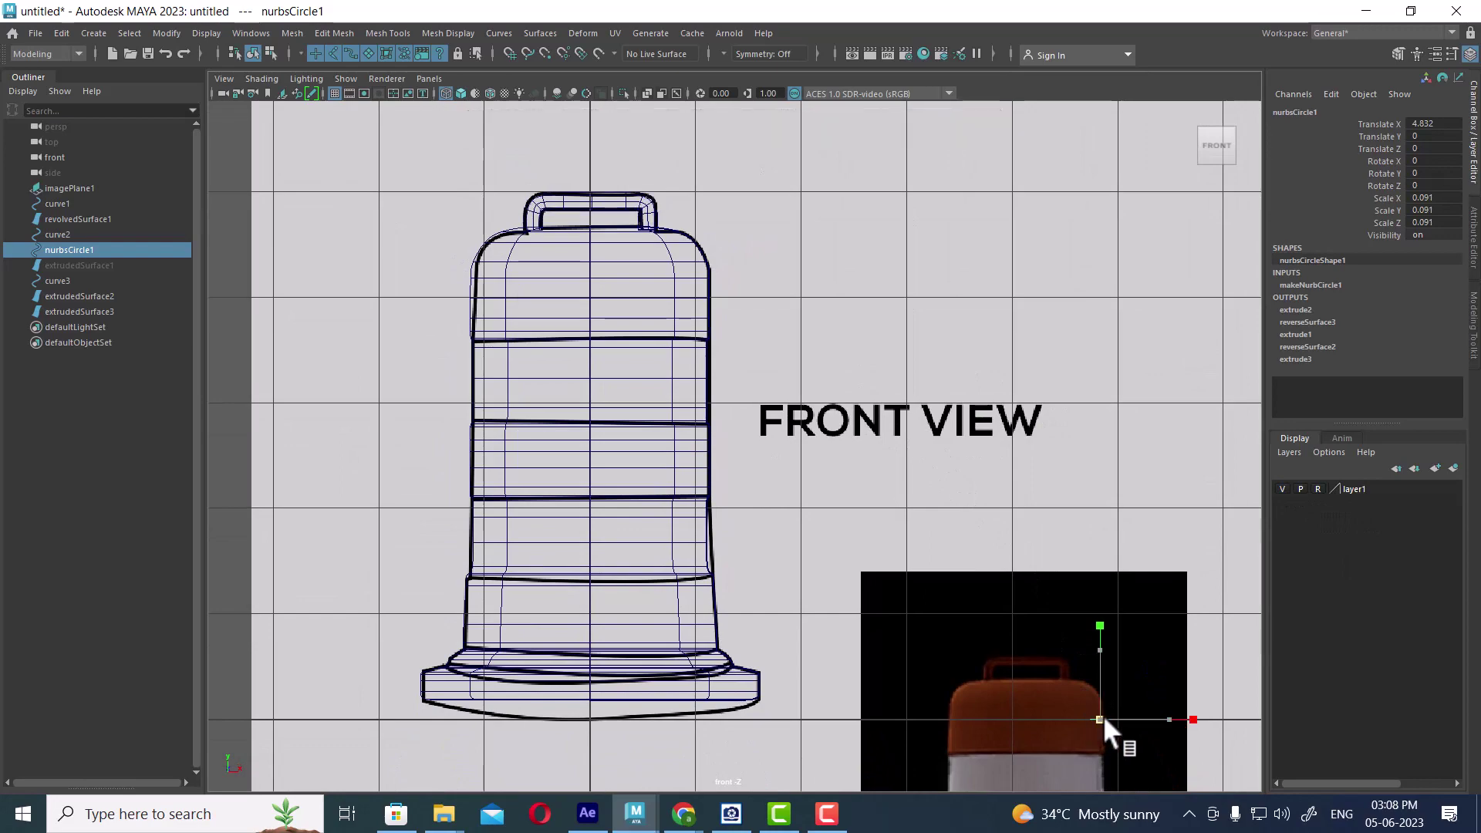
scroll(773, 476, down, 2)
Back in shaded perspective with references hidden, reverse the top handle's surface direction.
key(space)
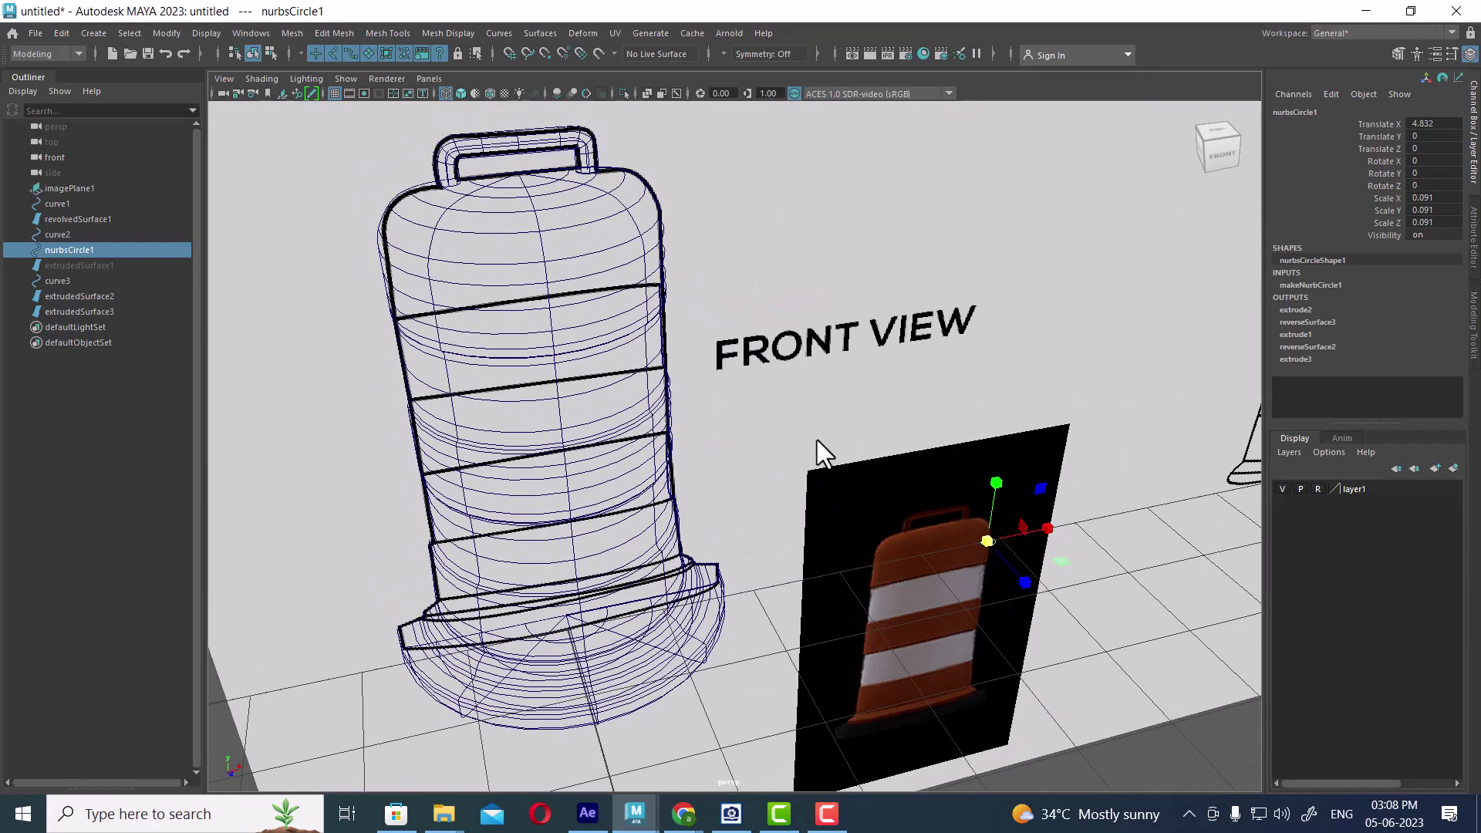
mouse_move(817, 439)
alt+mouse_down()
mouse_move(836, 410)
mouse_move(816, 391)
alt+mouse_up()
key(5)
scroll(822, 396, down, 2)
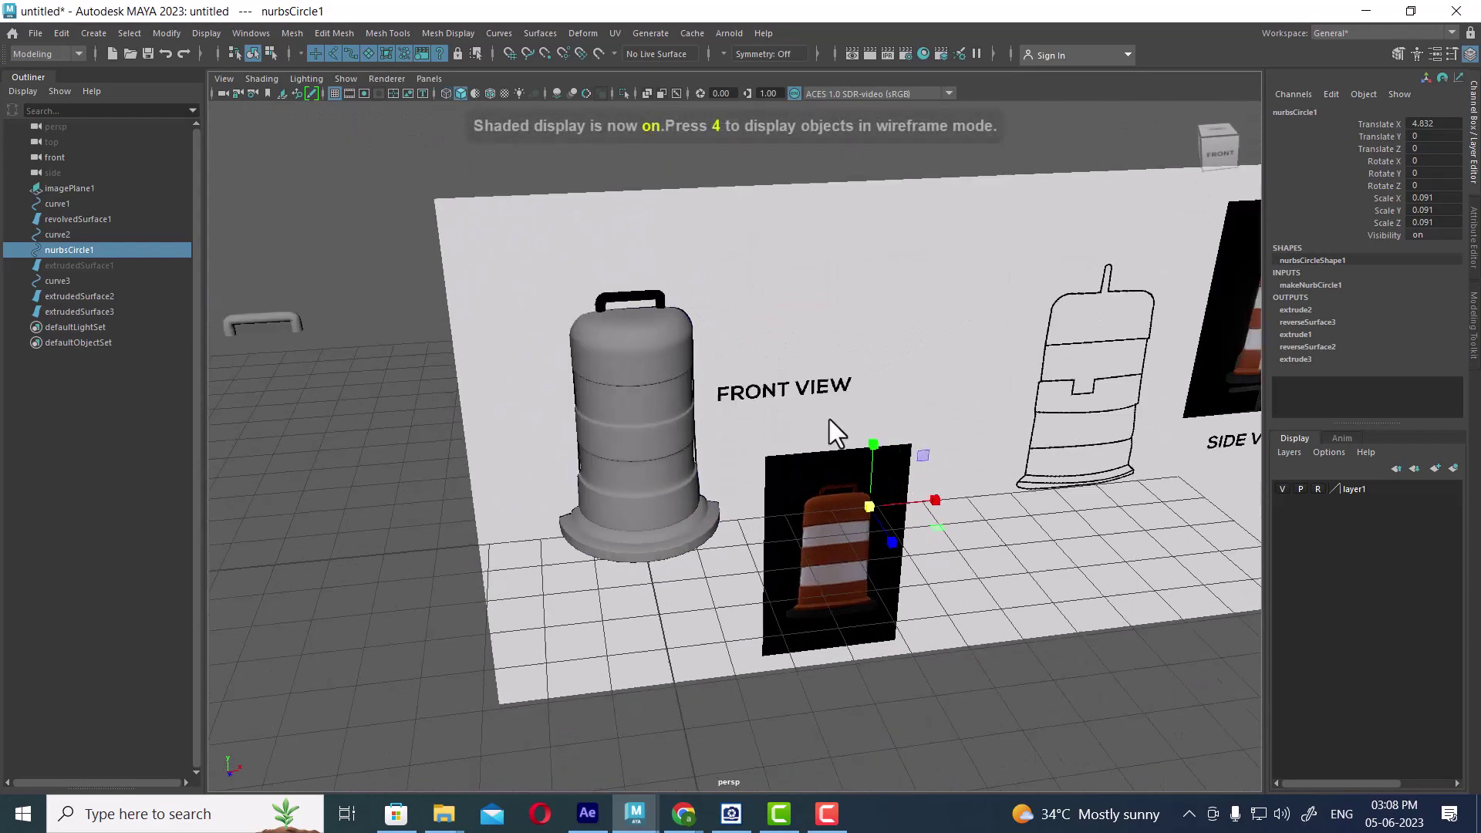
click(1283, 489)
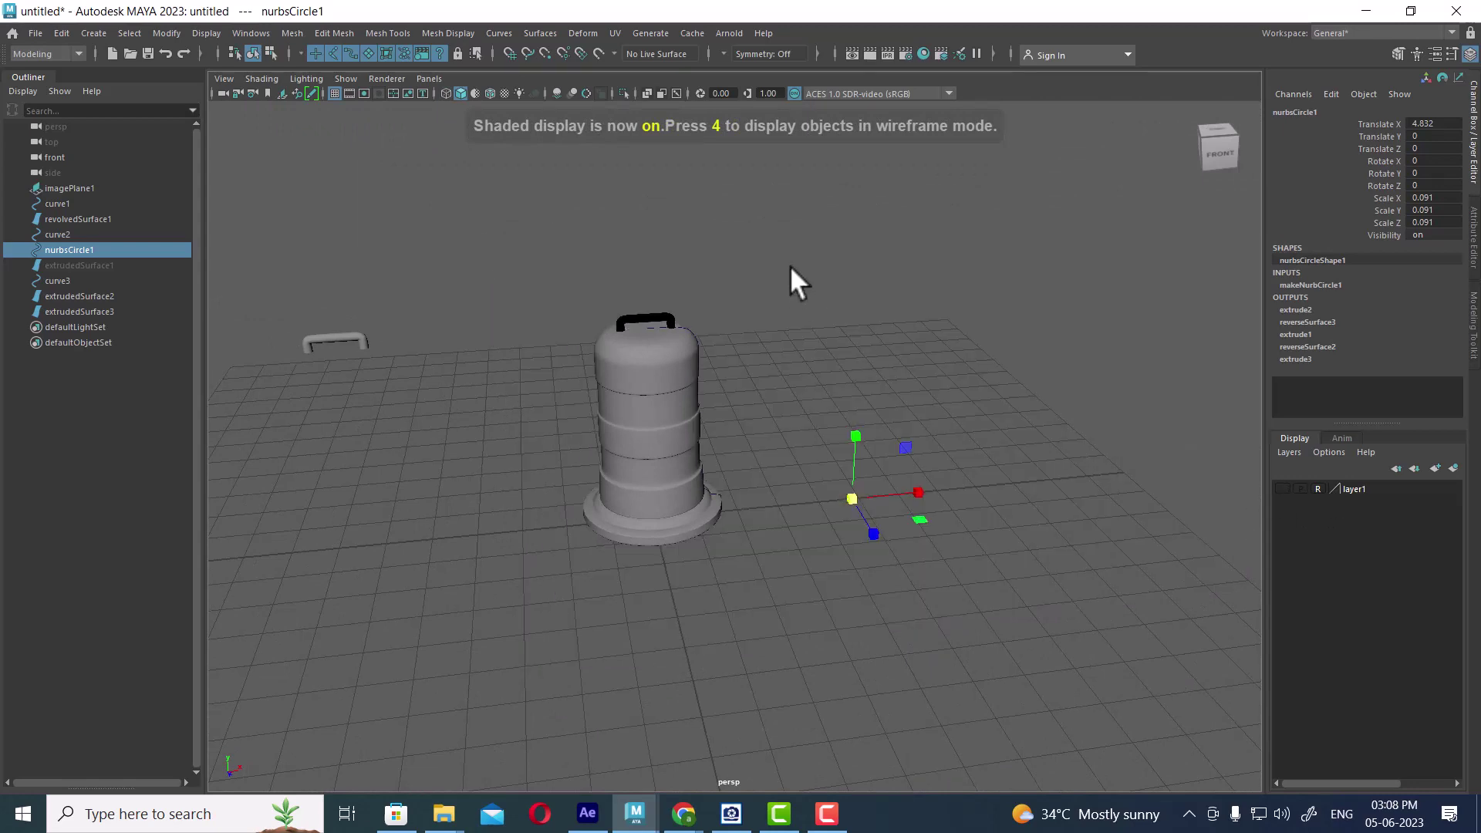
click(644, 318)
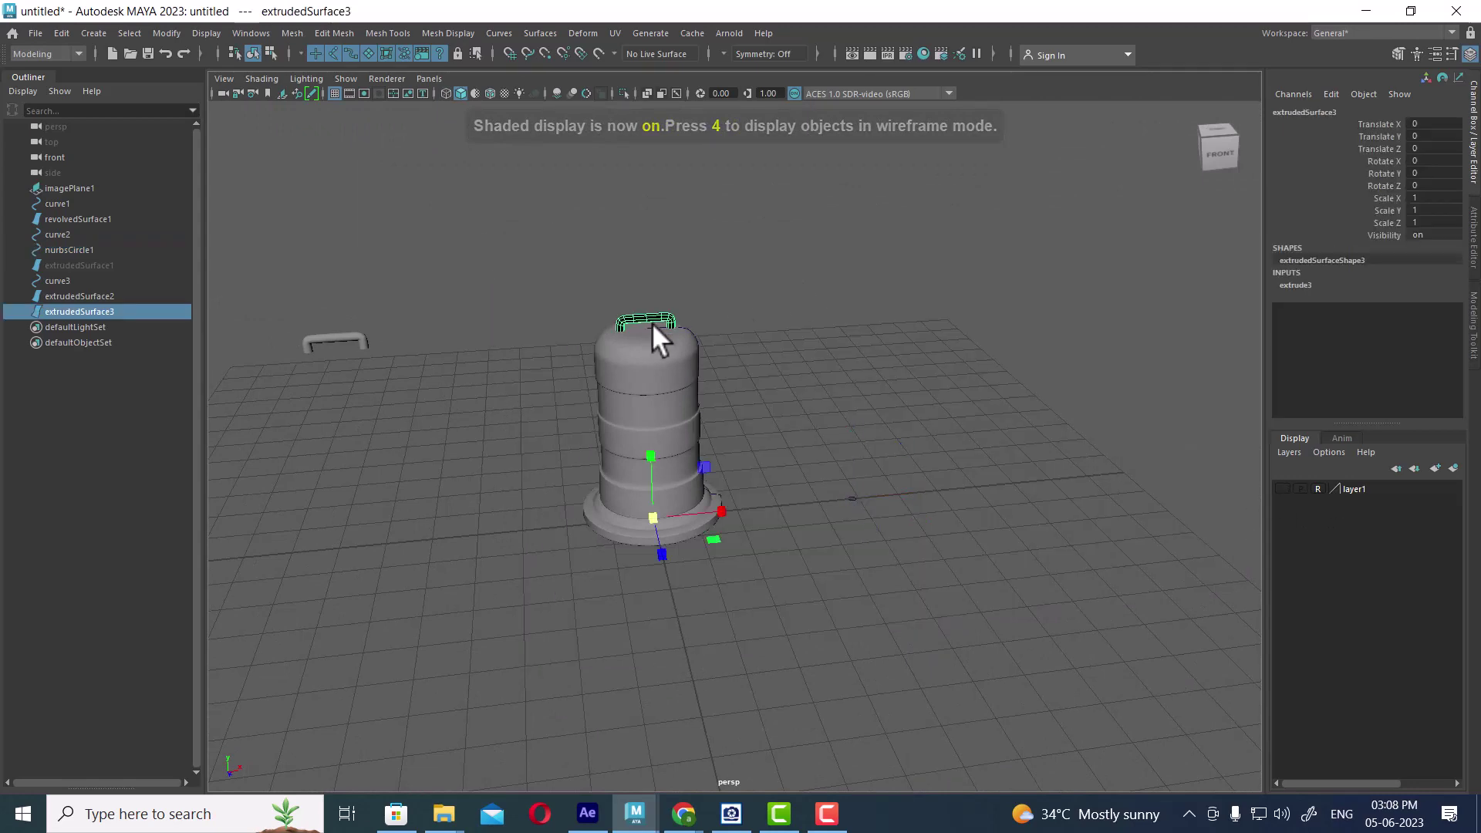
click(553, 31)
click(566, 590)
Delete construction history from the barrel and its top handle.
scroll(959, 523, up, 3)
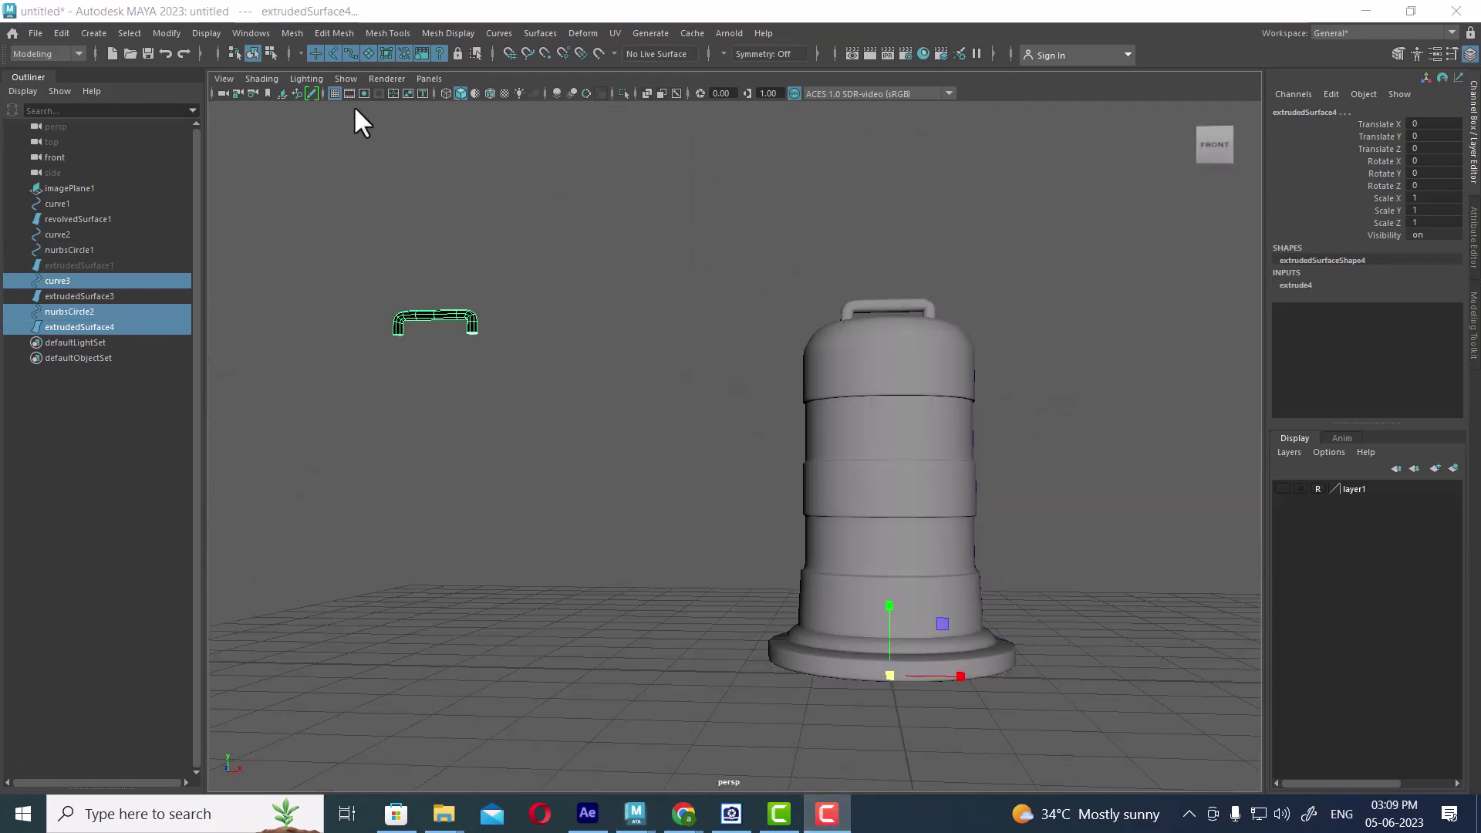
drag(1072, 247, 745, 791)
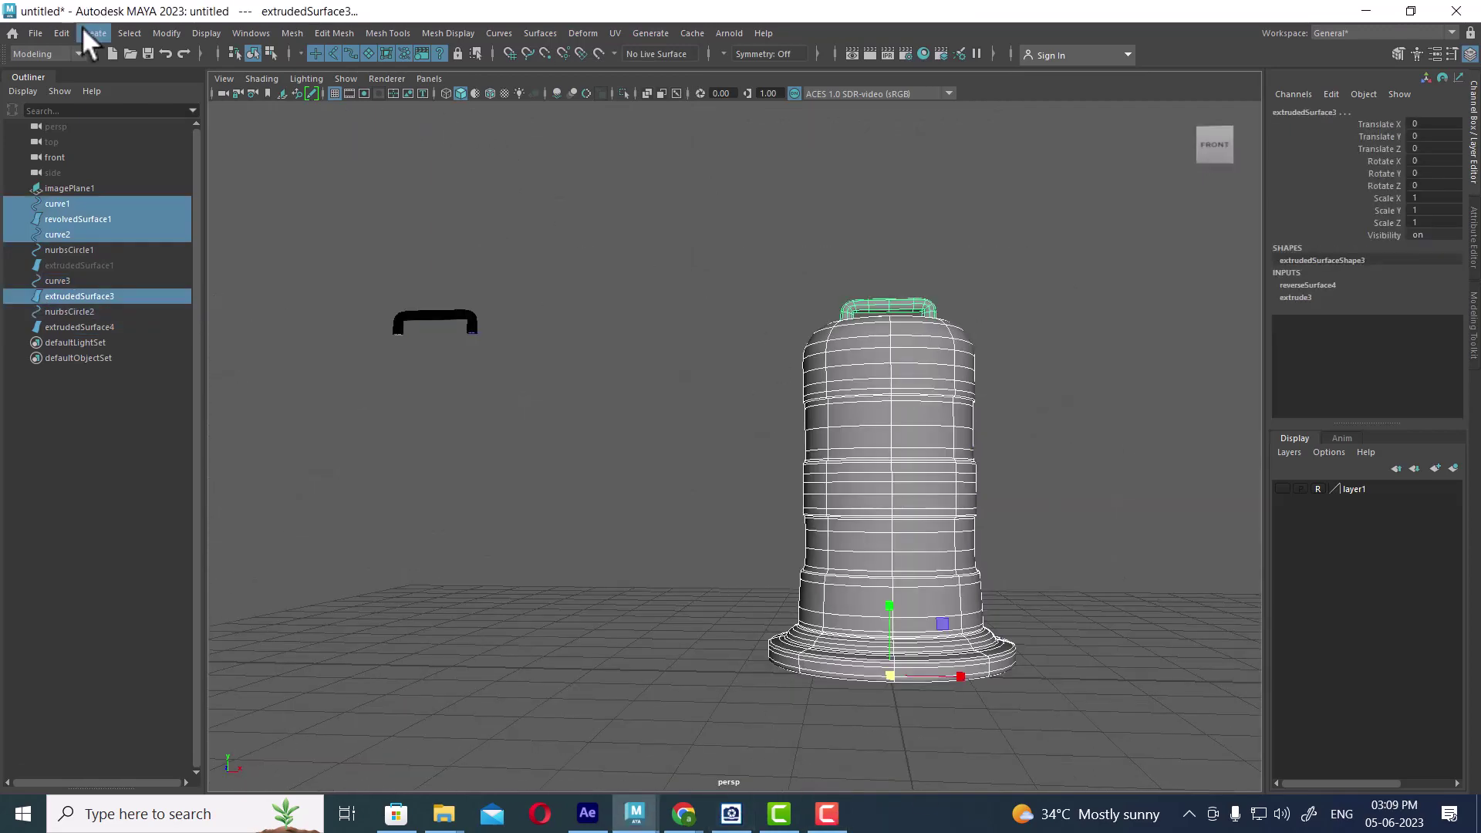
click(62, 33)
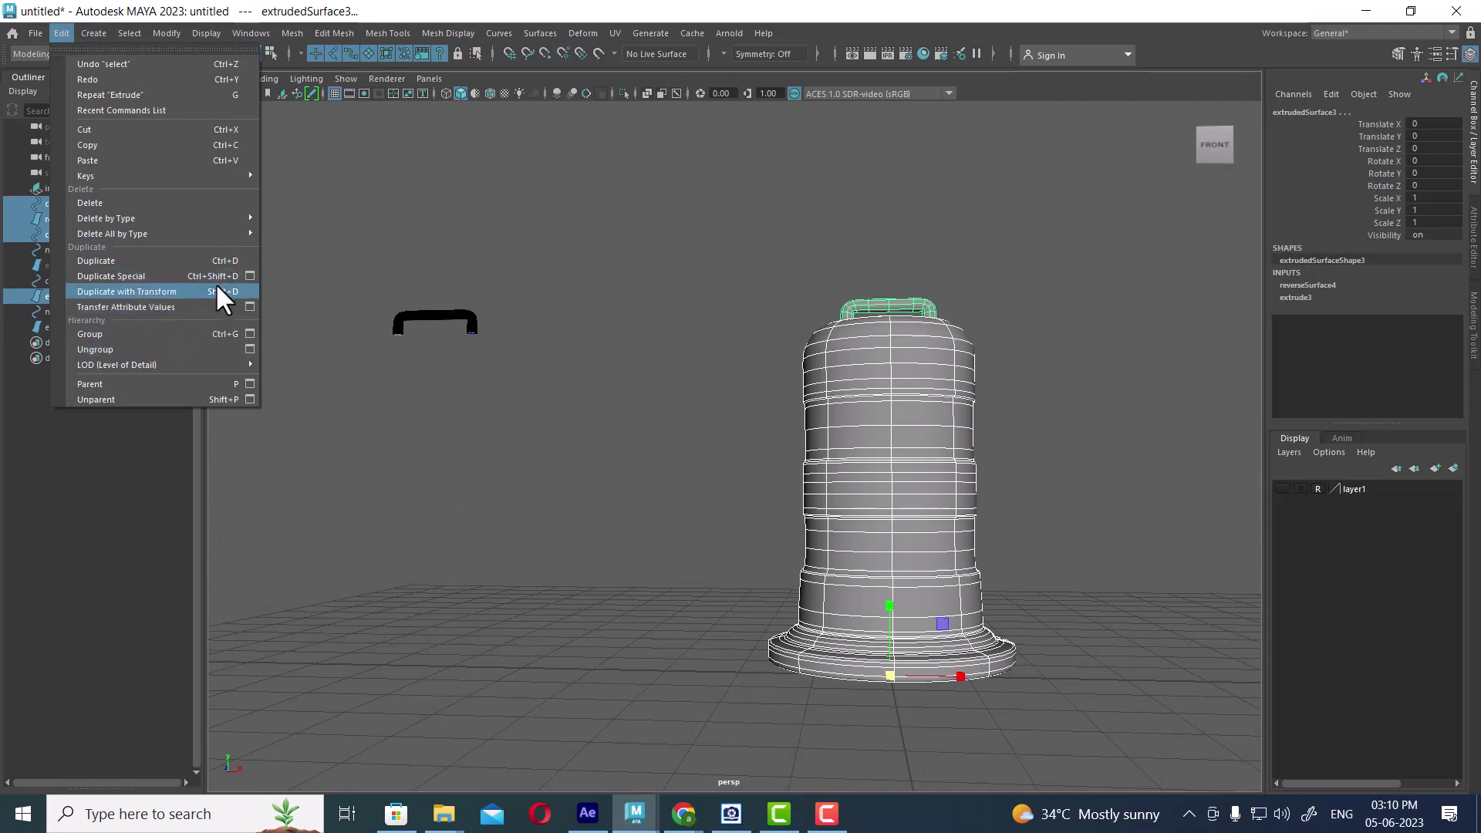
click(303, 216)
click(914, 289)
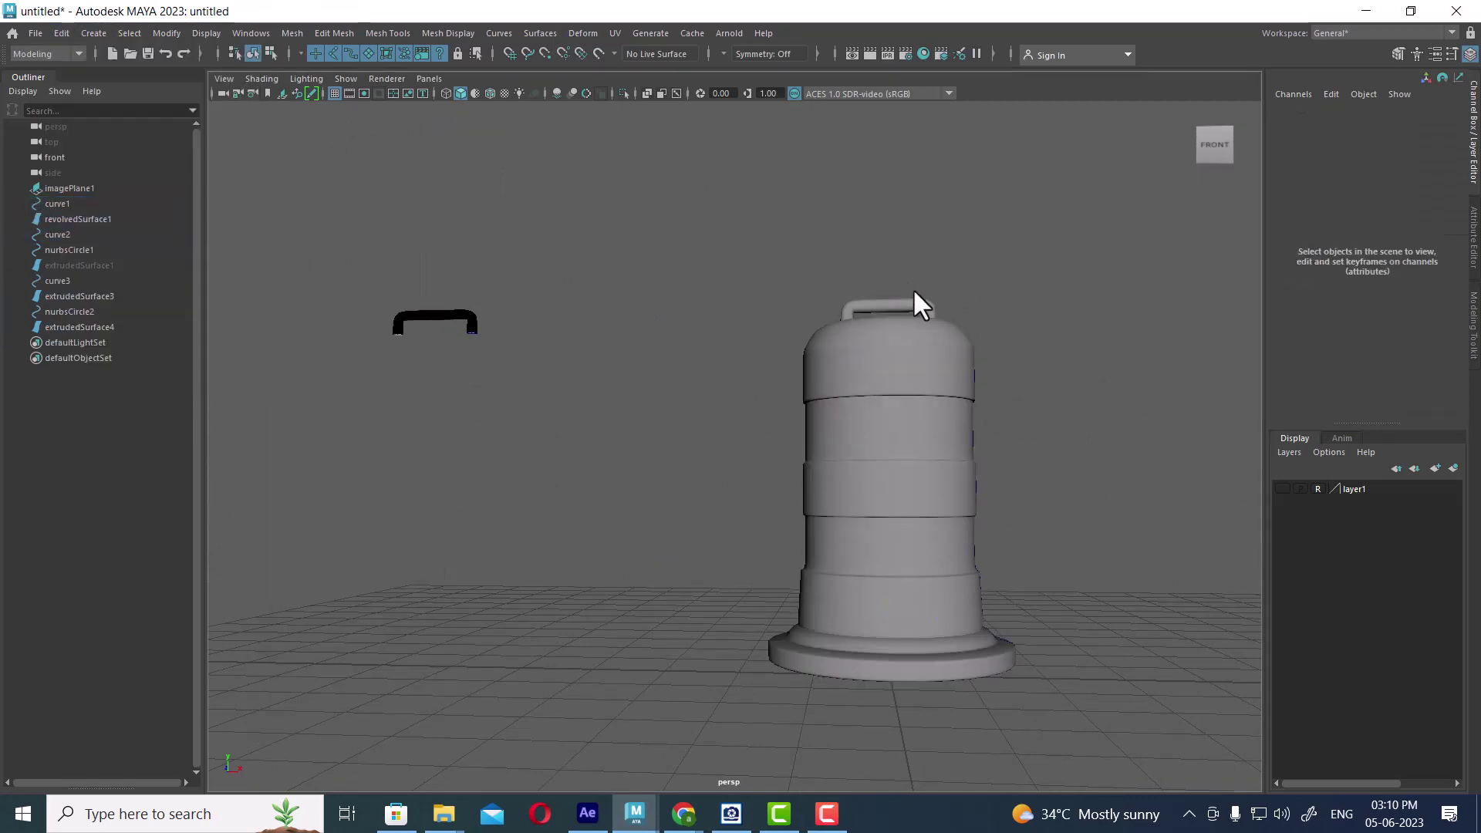
Delete the stray duplicate handle extrudedSurface4 with curve3 and nurbsCircle2.
click(907, 306)
mouse_move(907, 306)
alt+mouse_down()
mouse_move(952, 479)
mouse_move(929, 524)
alt+mouse_up()
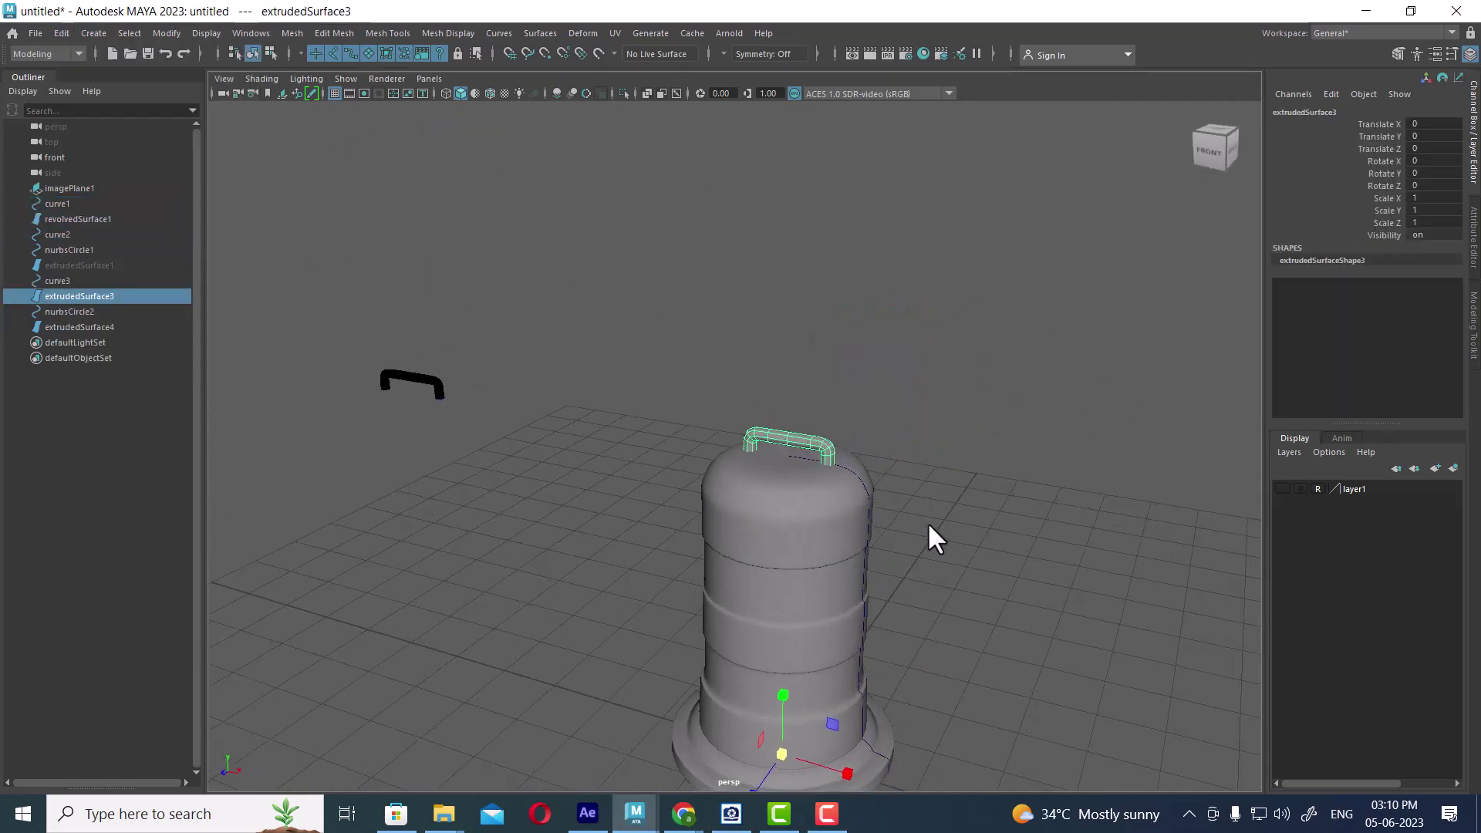
click(869, 486)
mouse_move(965, 697)
alt+mouse_down()
mouse_move(837, 637)
mouse_move(959, 671)
mouse_move(900, 651)
mouse_move(912, 662)
alt+mouse_up()
key(ctrl+z)
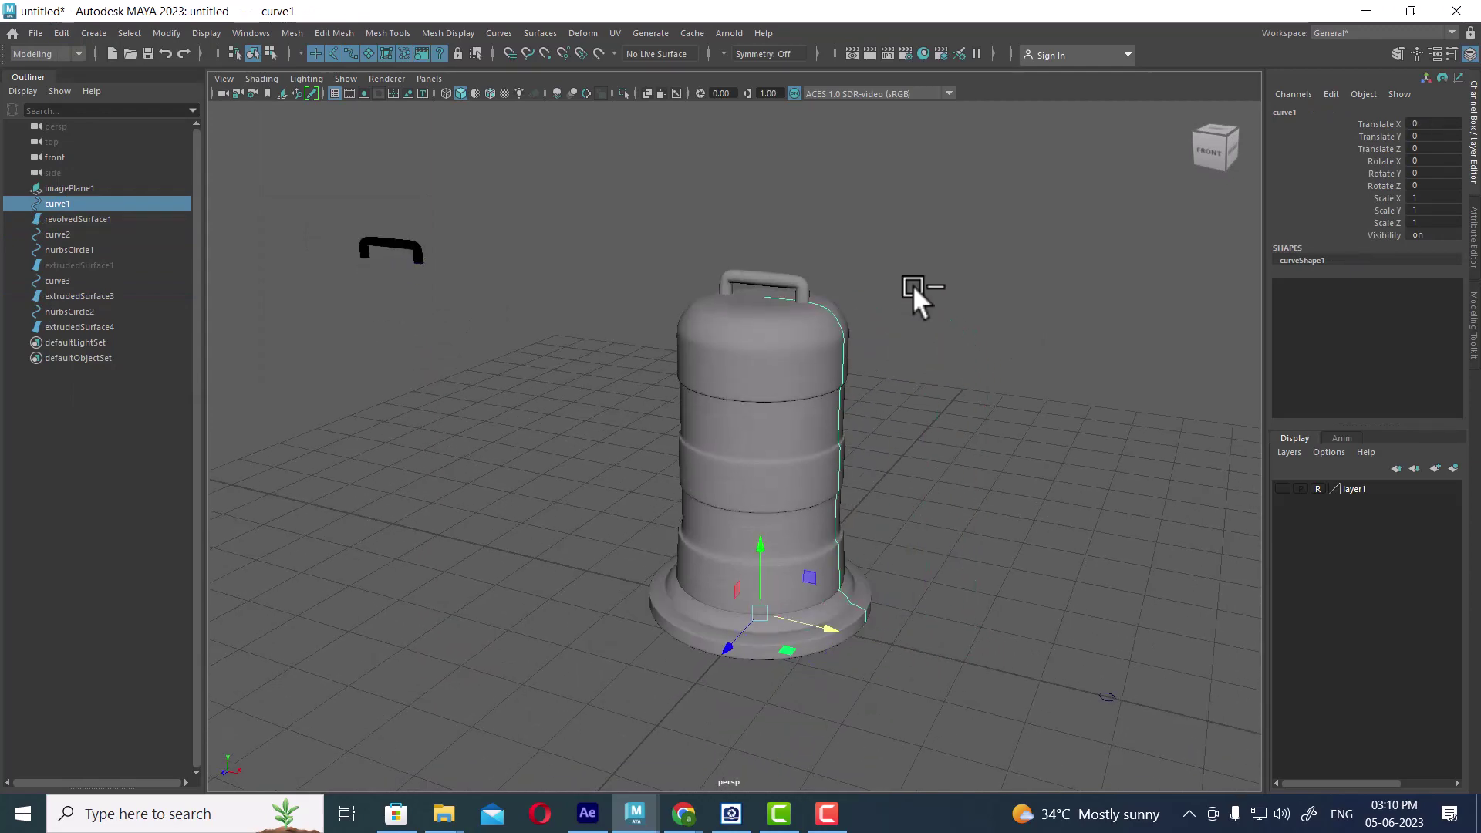
drag(979, 197, 576, 790)
mouse_move(840, 453)
alt+mouse_down()
mouse_move(873, 440)
mouse_move(850, 522)
alt+mouse_up()
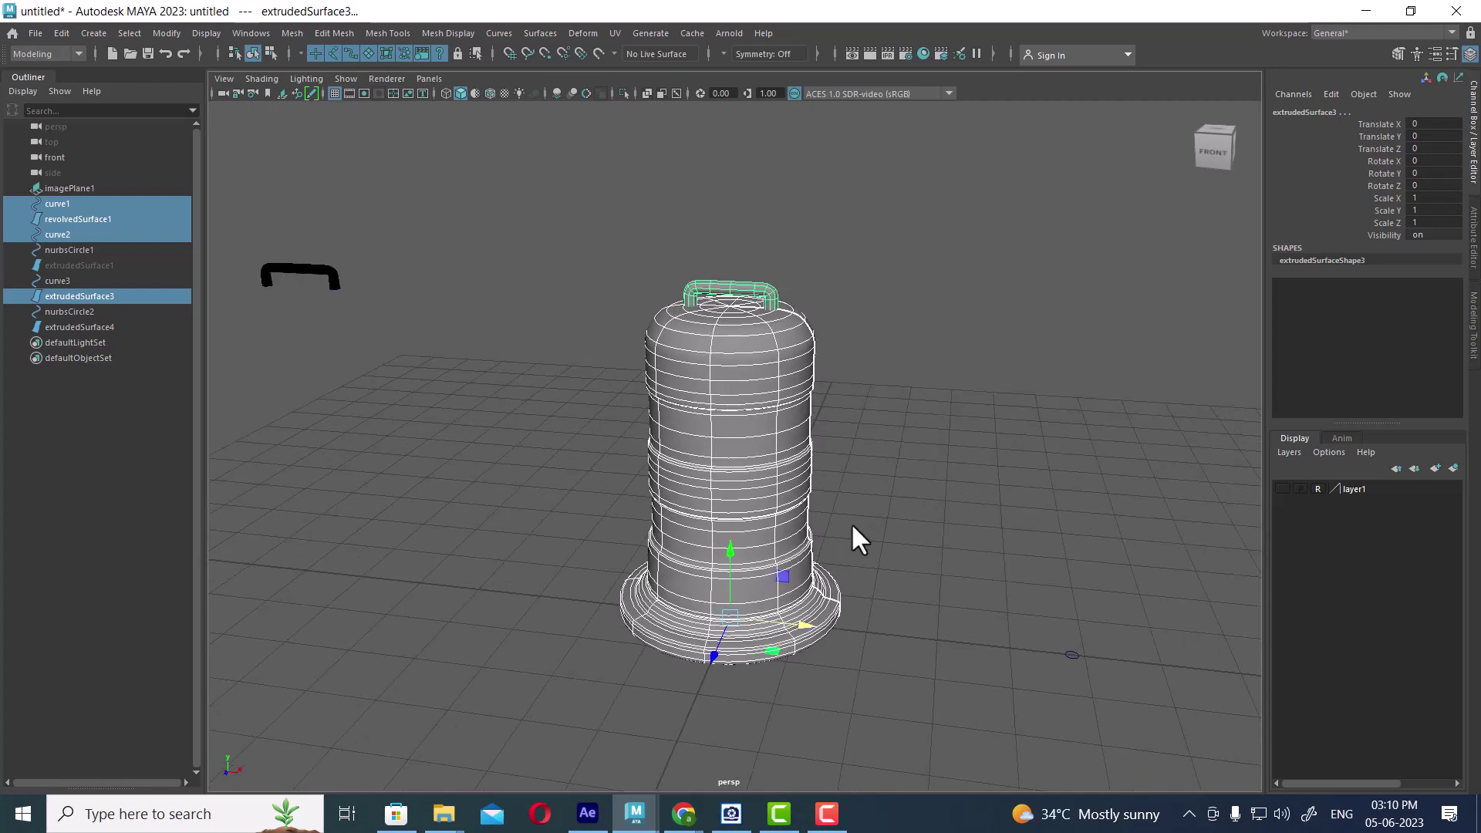
drag(423, 218, 245, 343)
key(Delete)
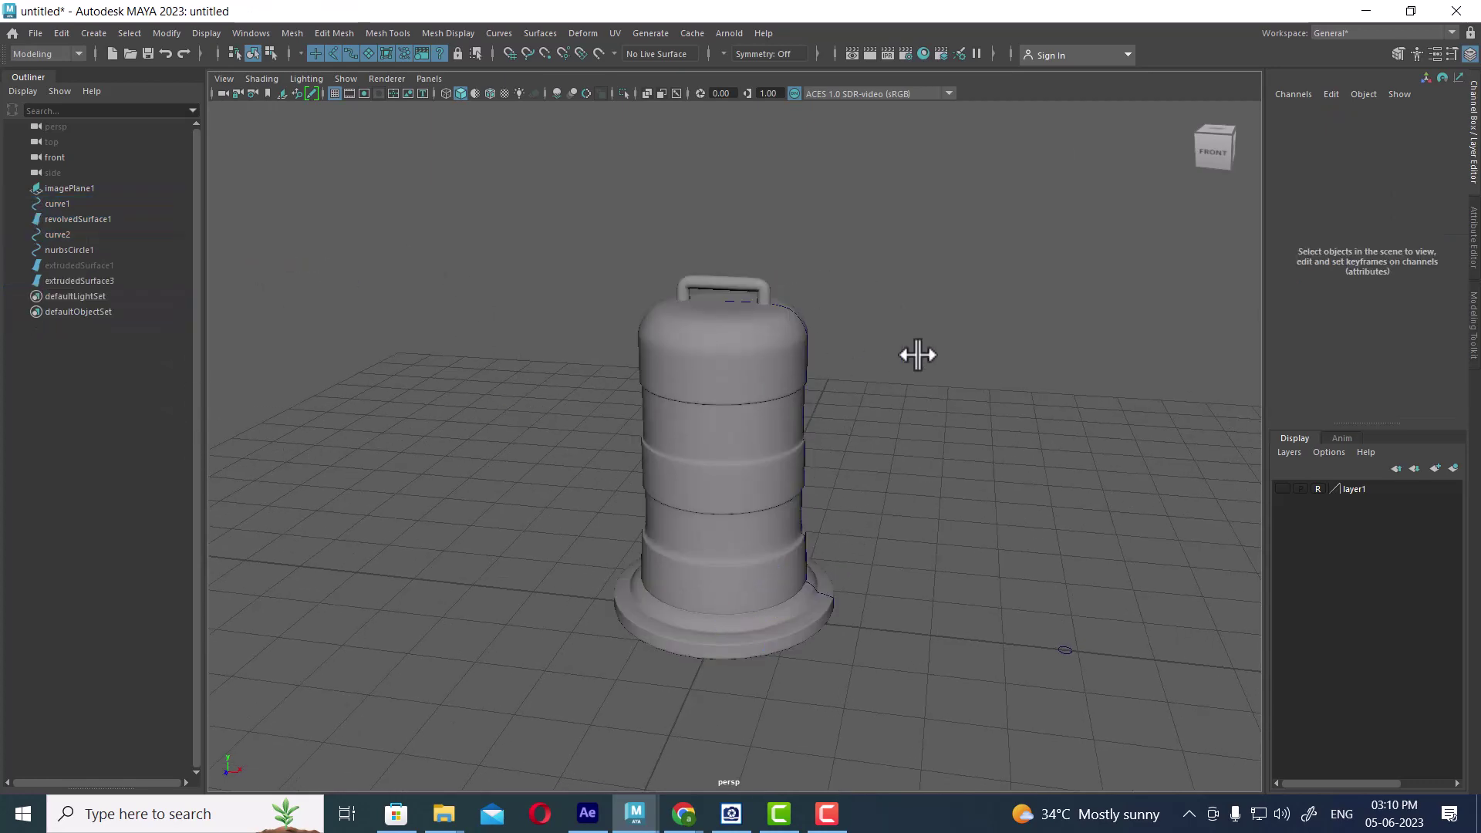
Add an Arnold skydome light (aiSkyDomeLight1) and check a test render of the barrel.
click(726, 33)
mouse_move(744, 113)
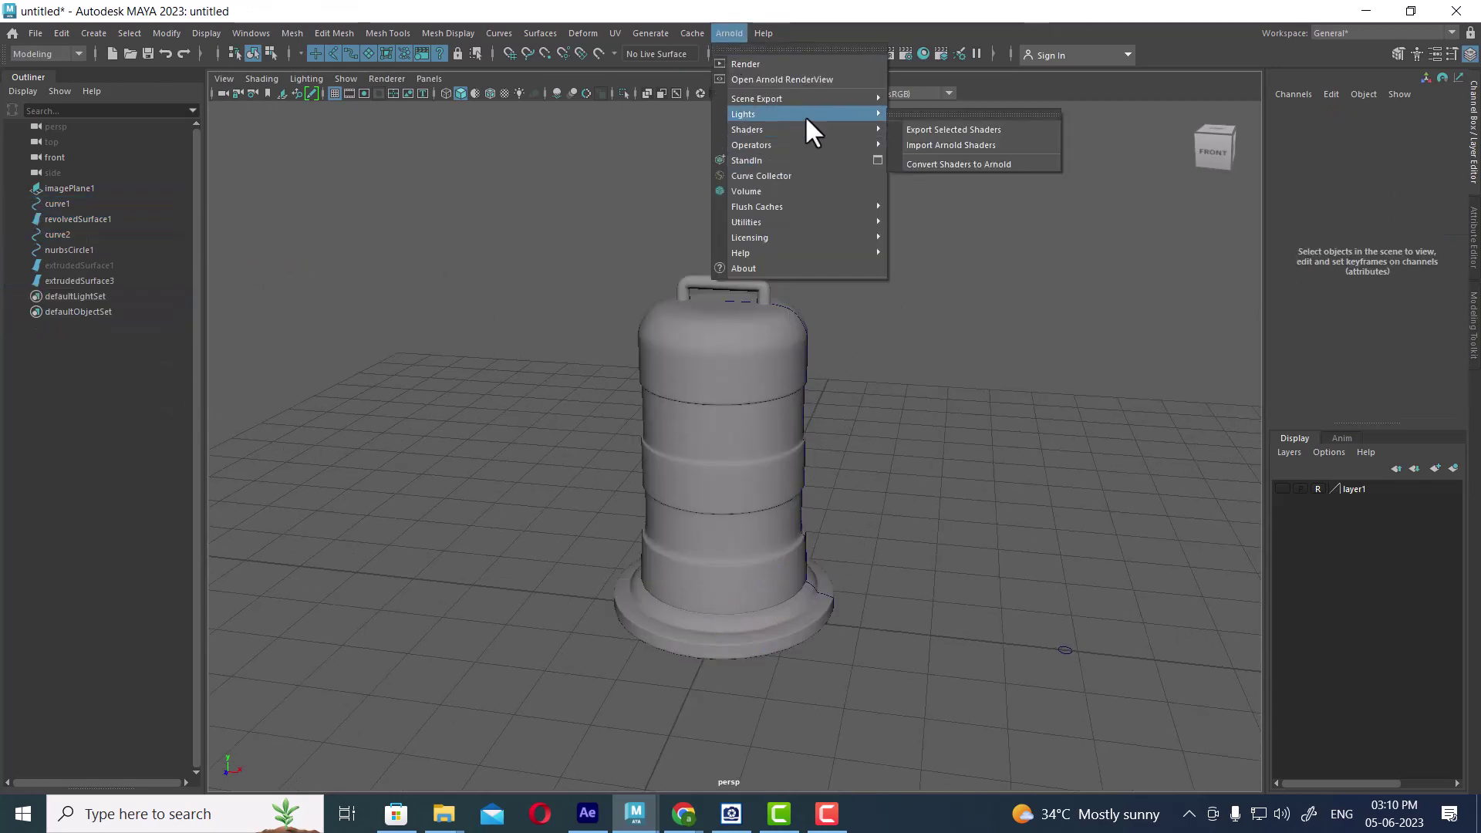
click(937, 127)
alt+drag(827, 400, 854, 391)
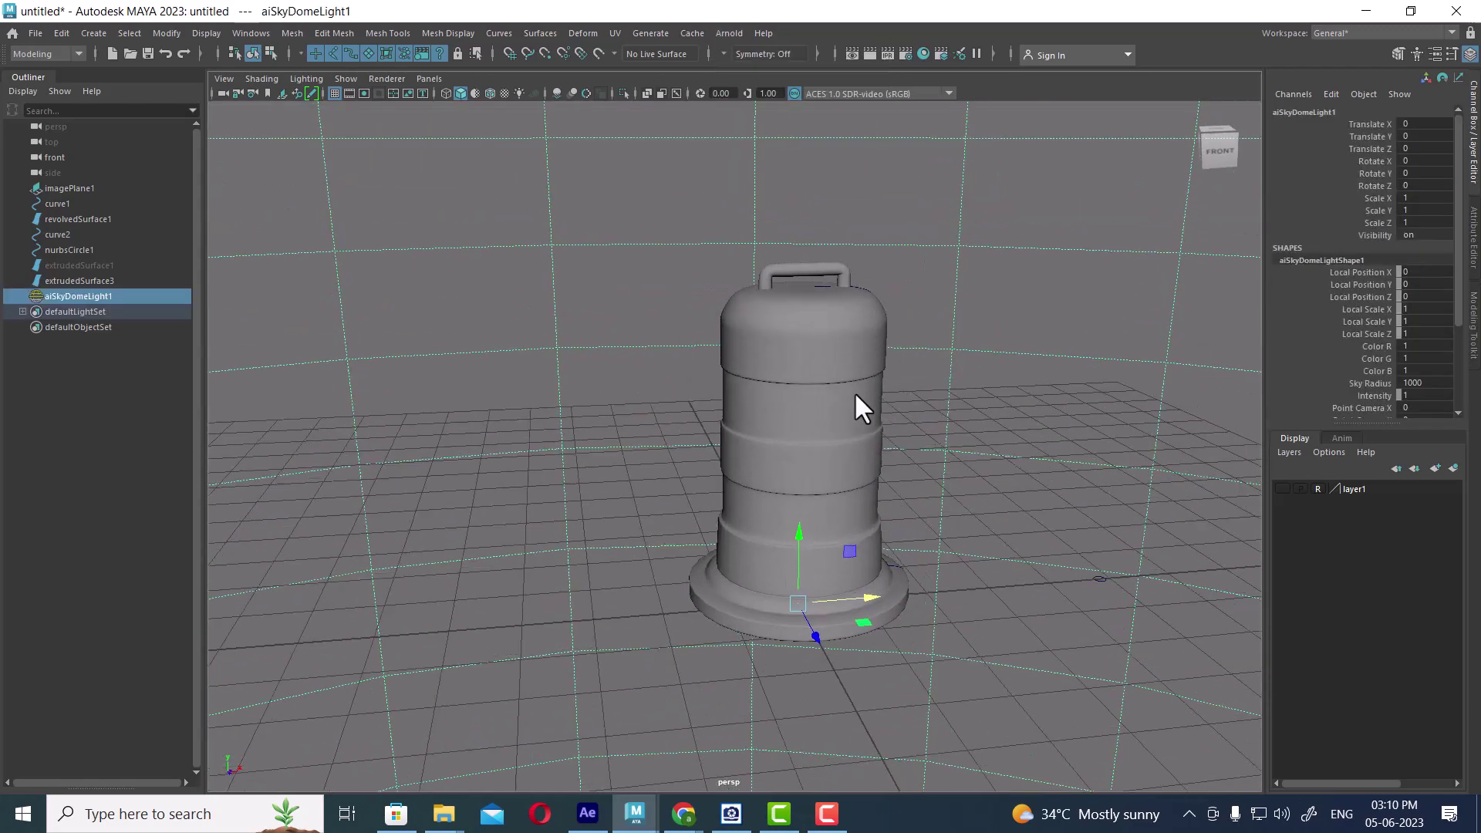
mouse_move(854, 392)
alt+right_down()
mouse_move(787, 453)
mouse_move(792, 377)
alt+right_up()
click(871, 48)
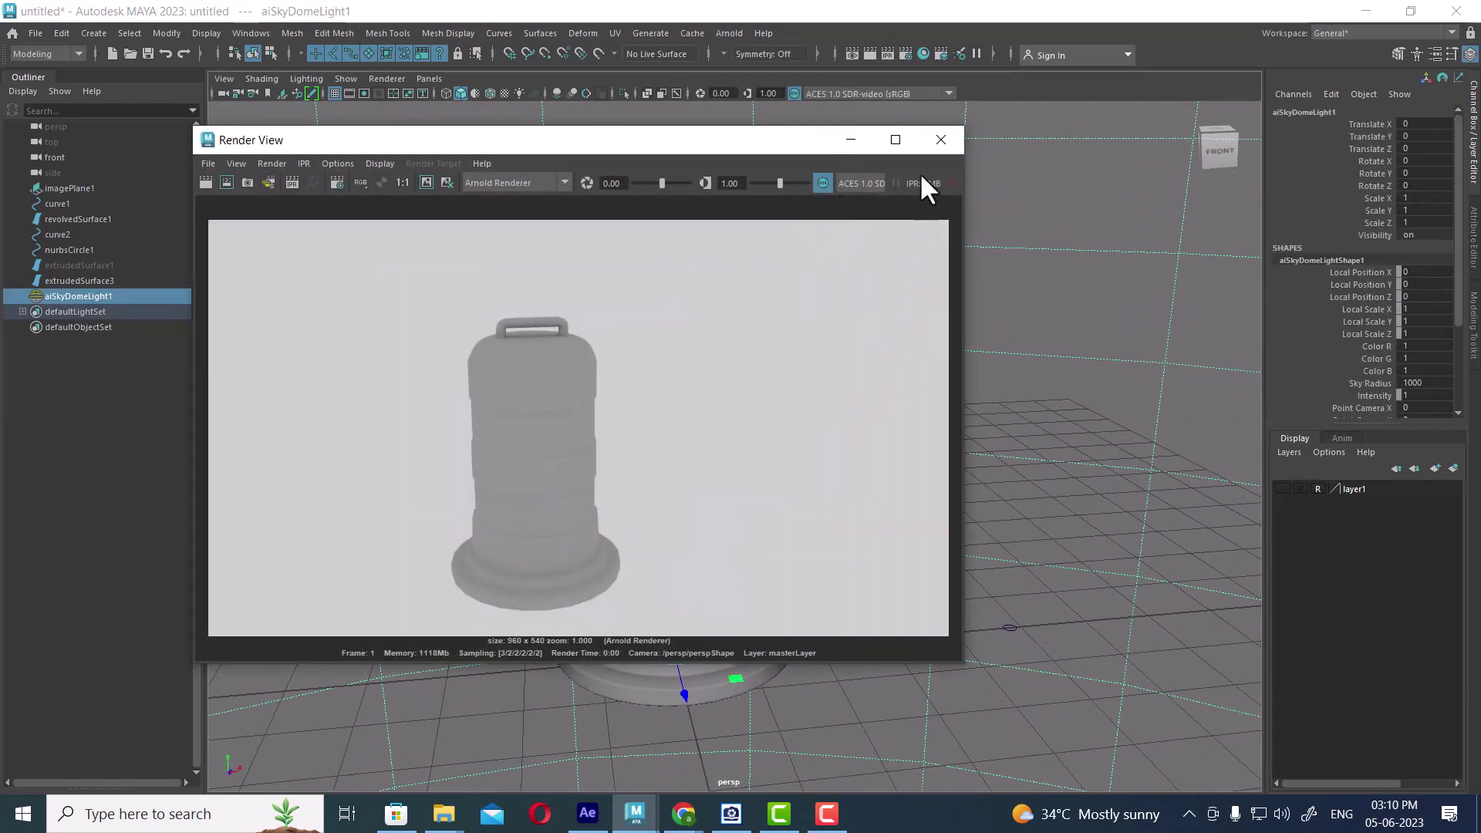
click(940, 139)
click(734, 415)
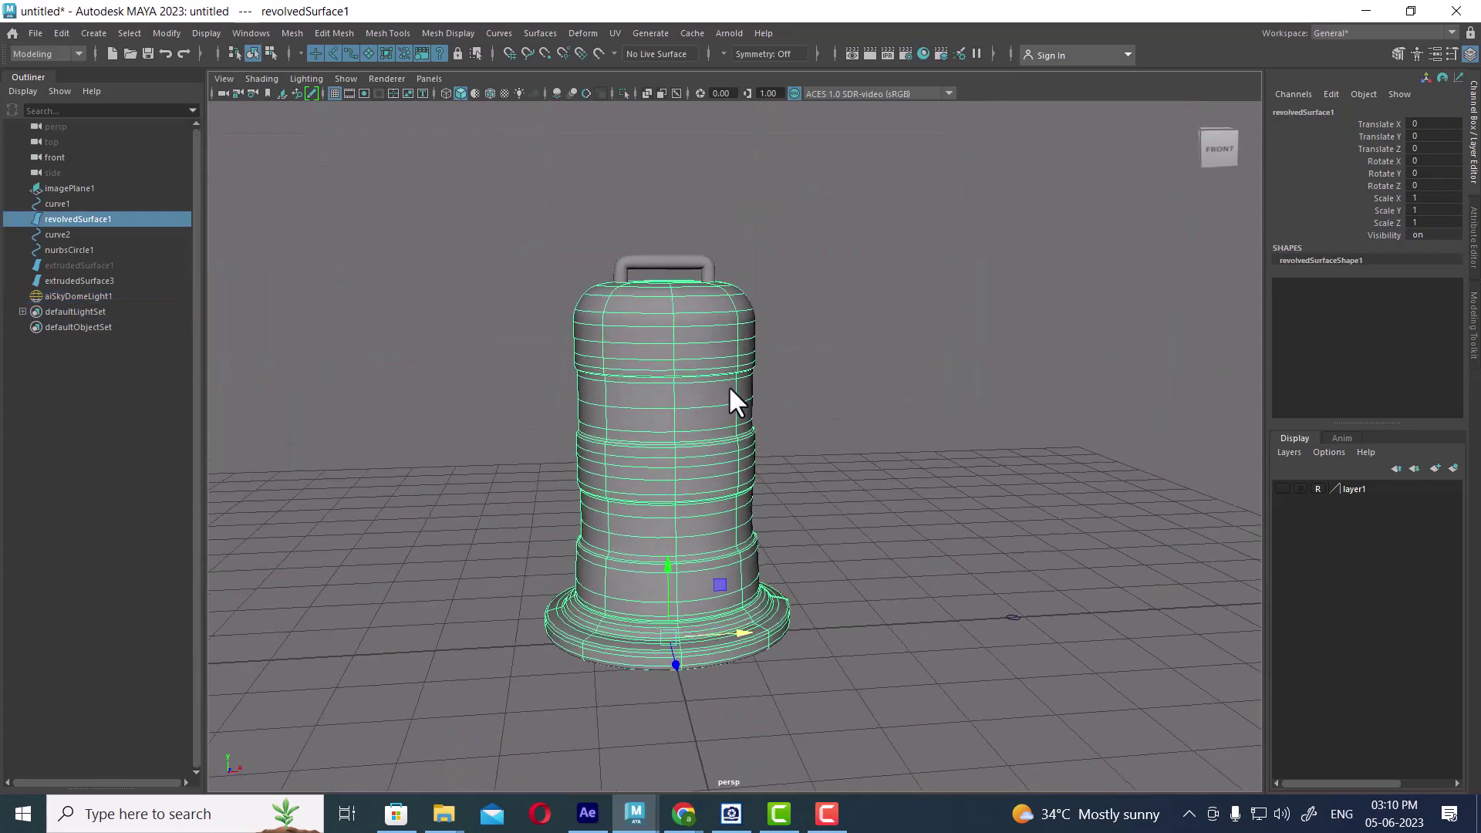
Assign a new Arnold aiStandardSurface material to the barrel and its handle.
shift+click(665, 275)
right_click(608, 324)
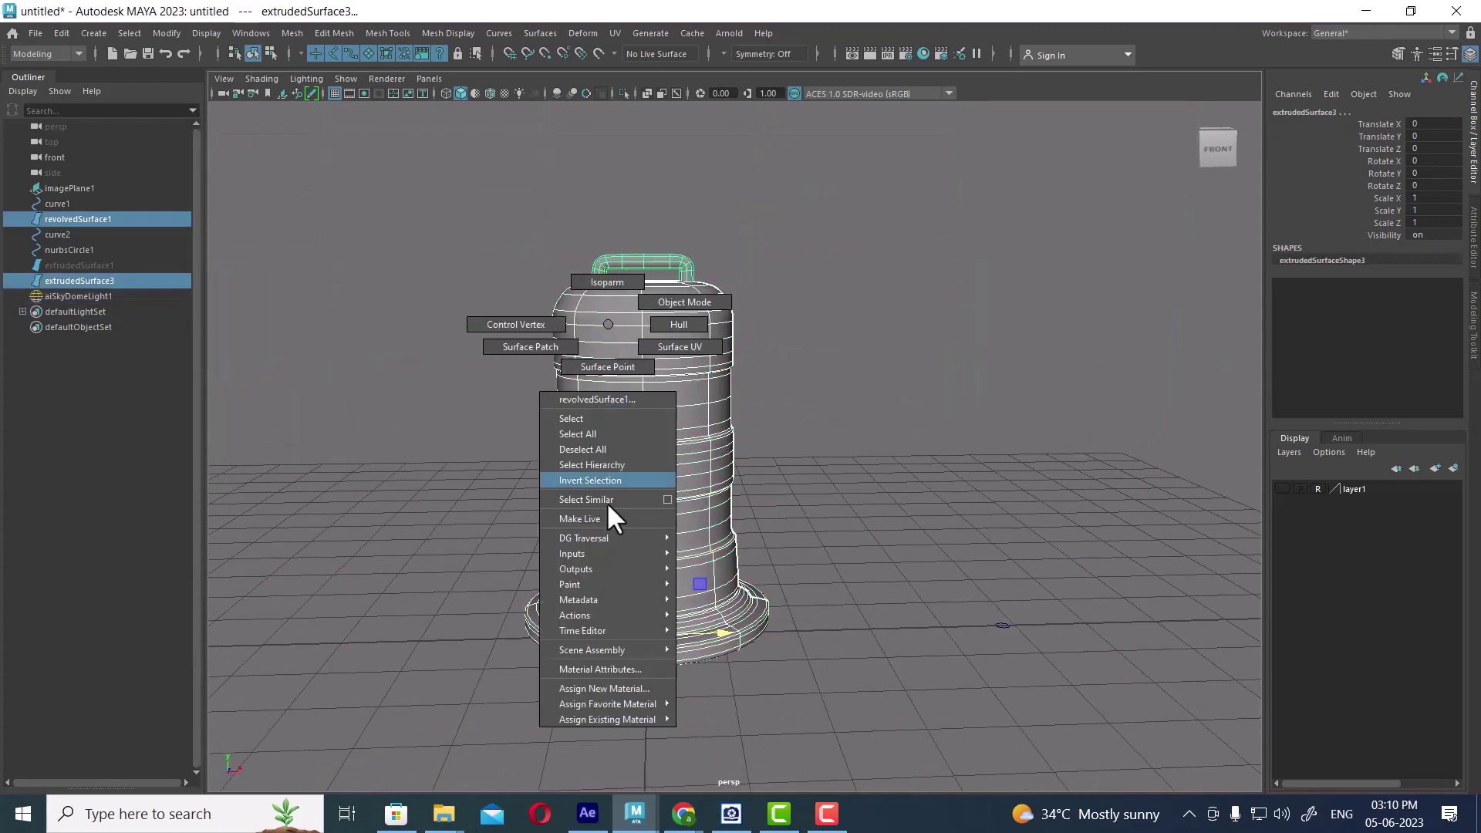
mouse_move(608, 704)
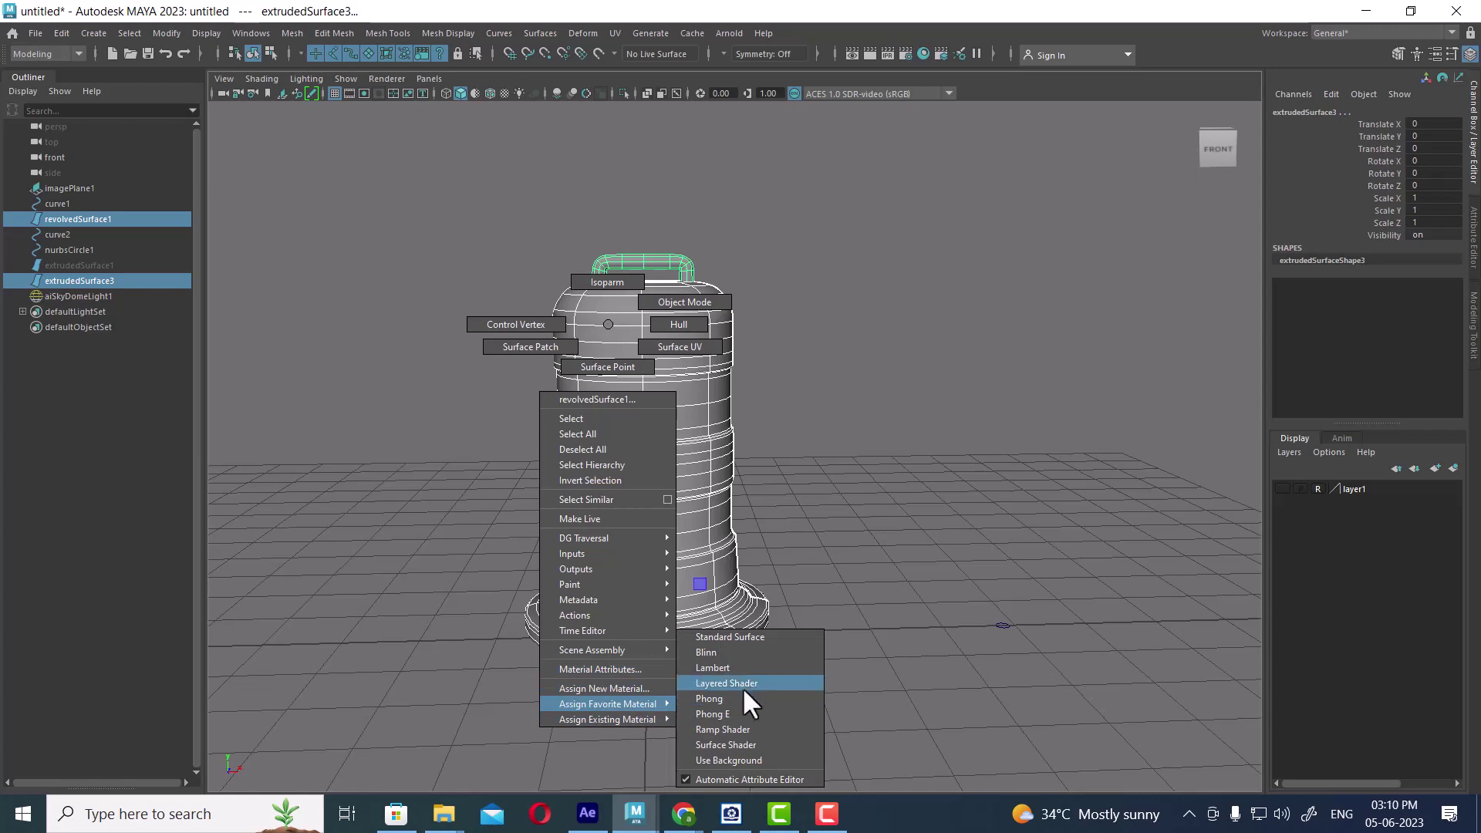
click(613, 687)
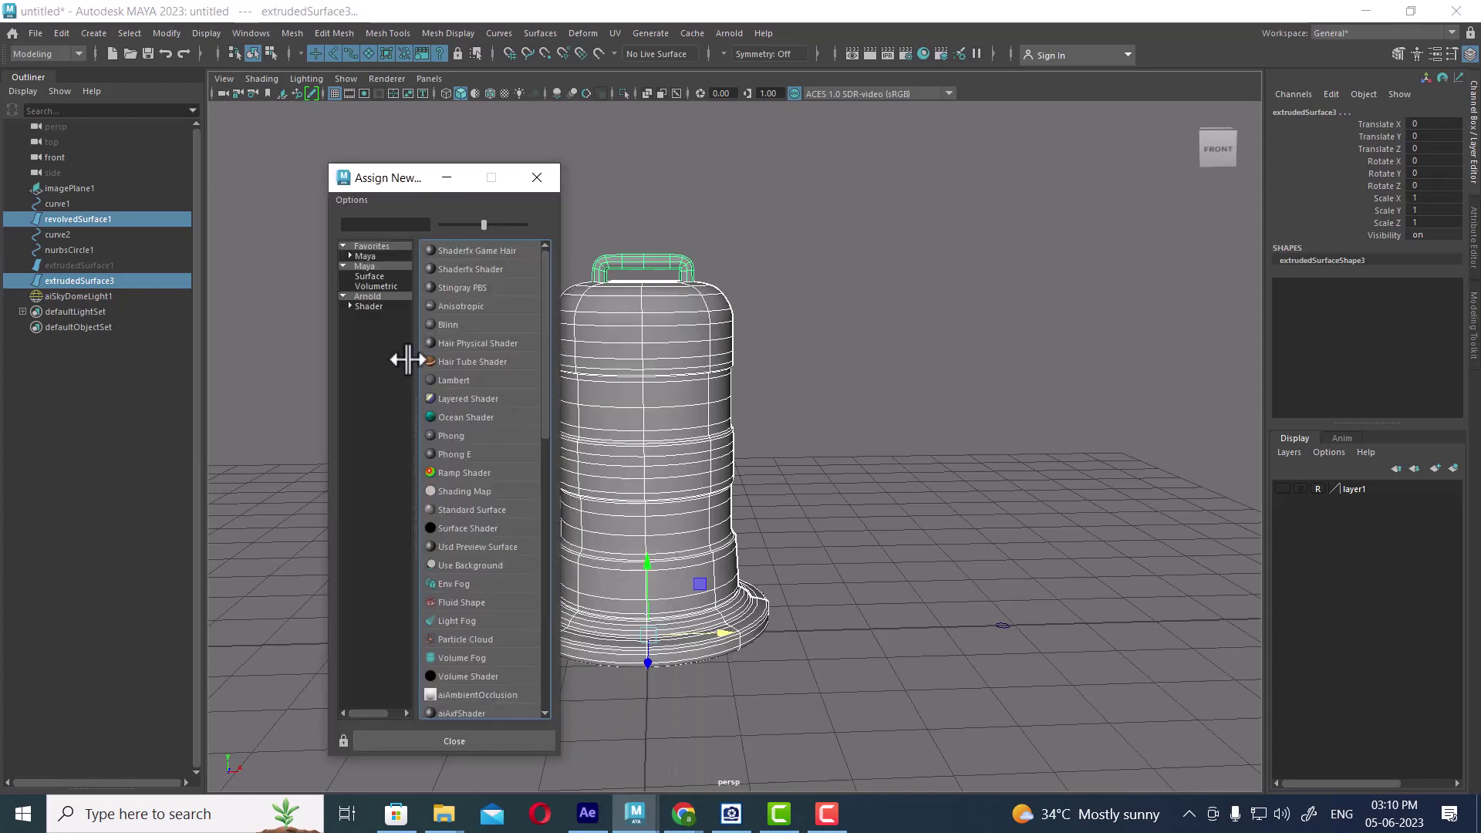
click(368, 296)
click(493, 509)
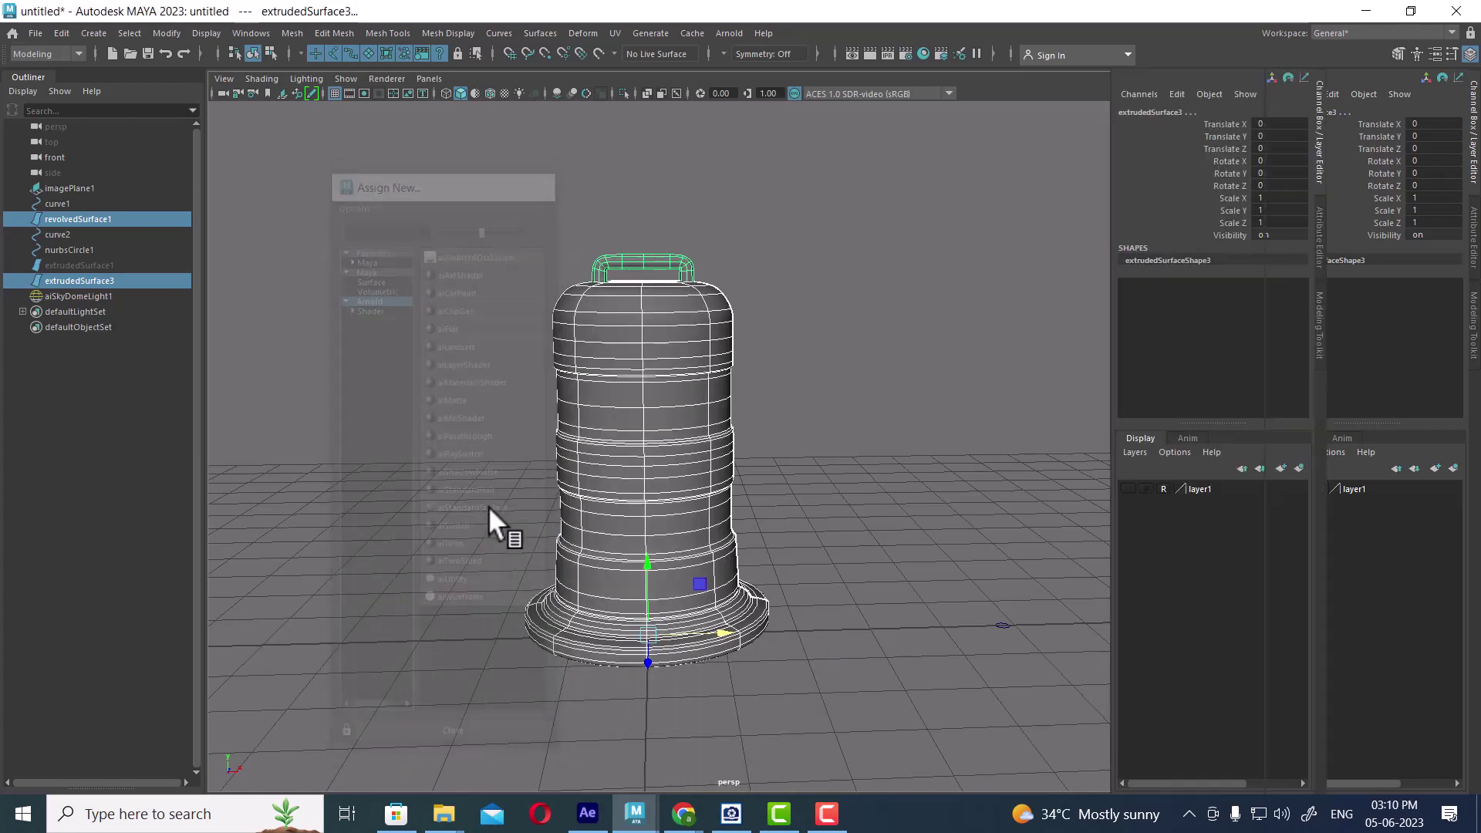
Bring up the props 2.jpg reference photo in ACDSee and position it beside the barrel view.
click(735, 824)
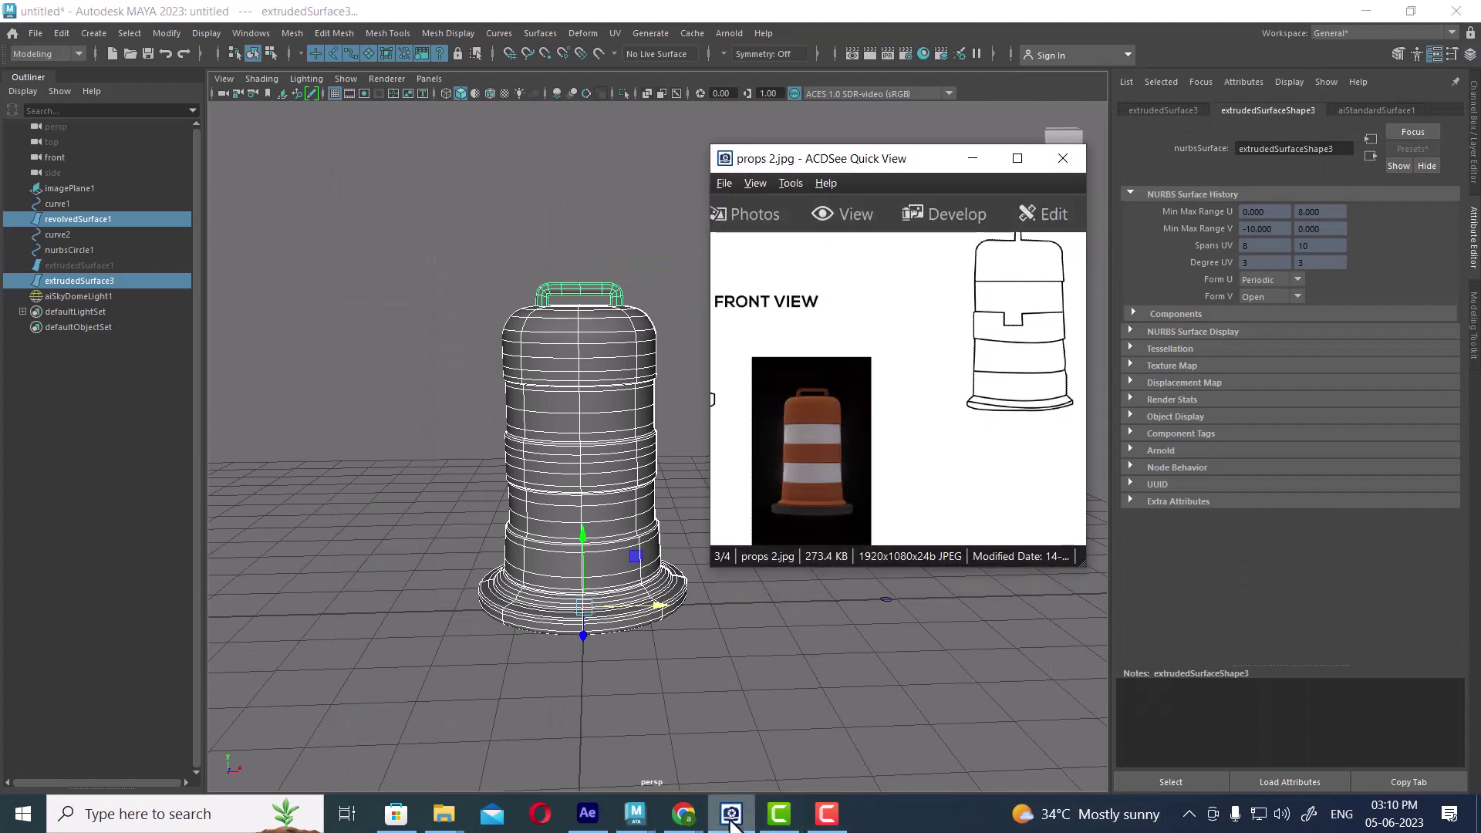
alt+drag(562, 366, 580, 353)
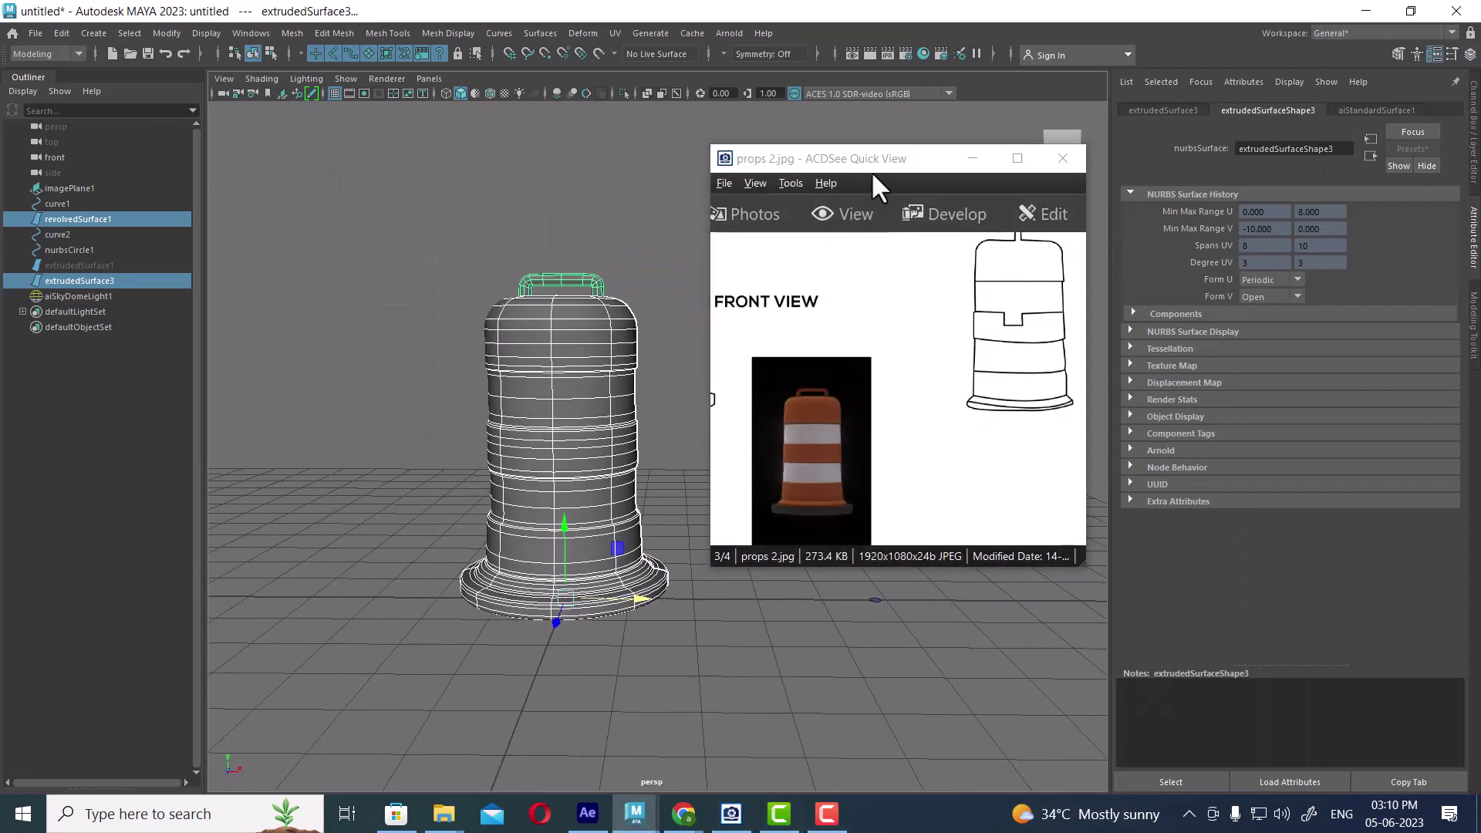
drag(872, 172, 1067, 181)
mouse_move(810, 424)
alt+mouse_down()
mouse_move(706, 413)
mouse_move(732, 469)
alt+mouse_up()
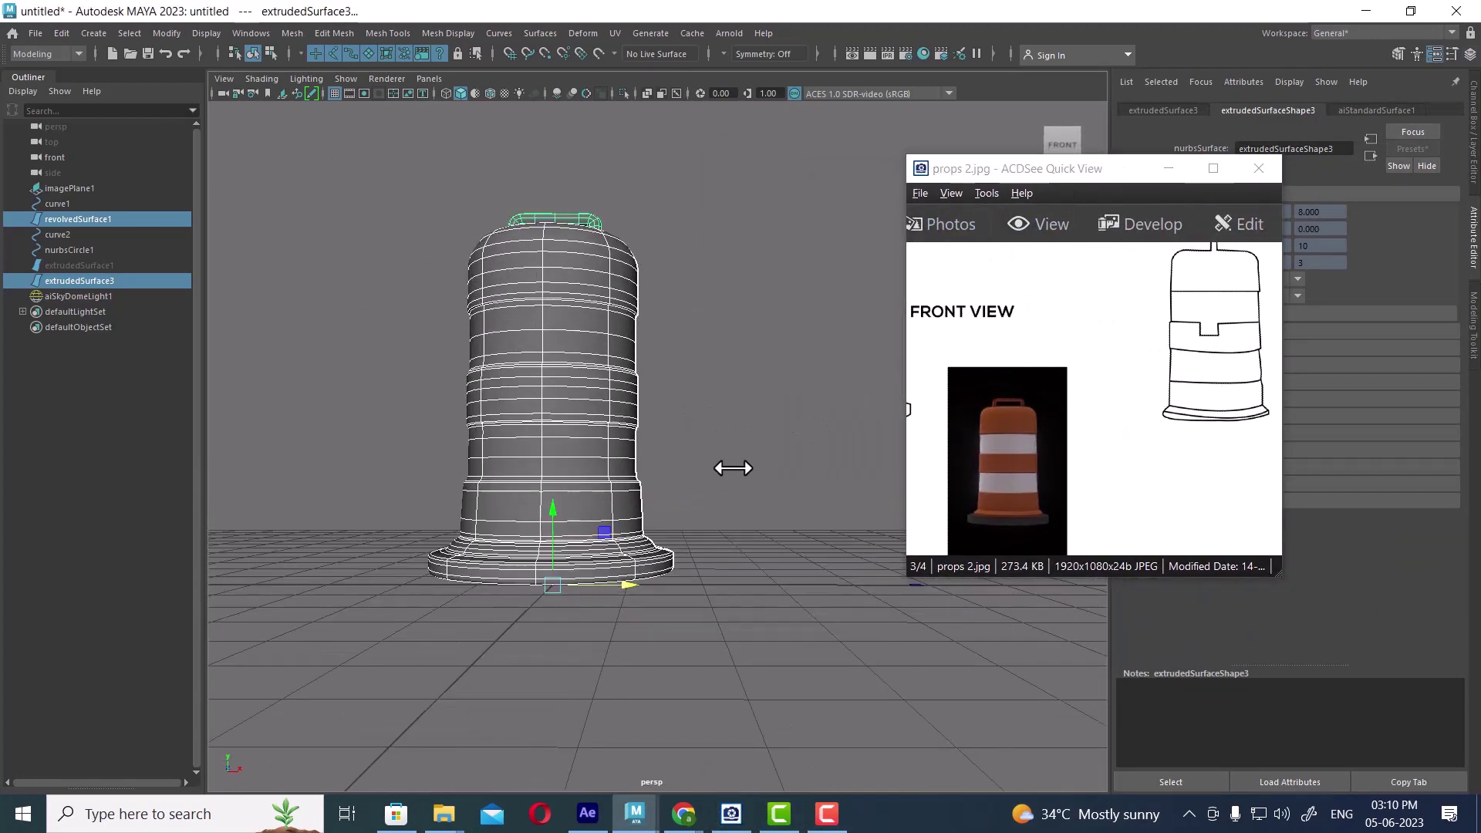
drag(1067, 173, 1014, 338)
Open the barrel material's attributes and show the reference image layer.
click(714, 321)
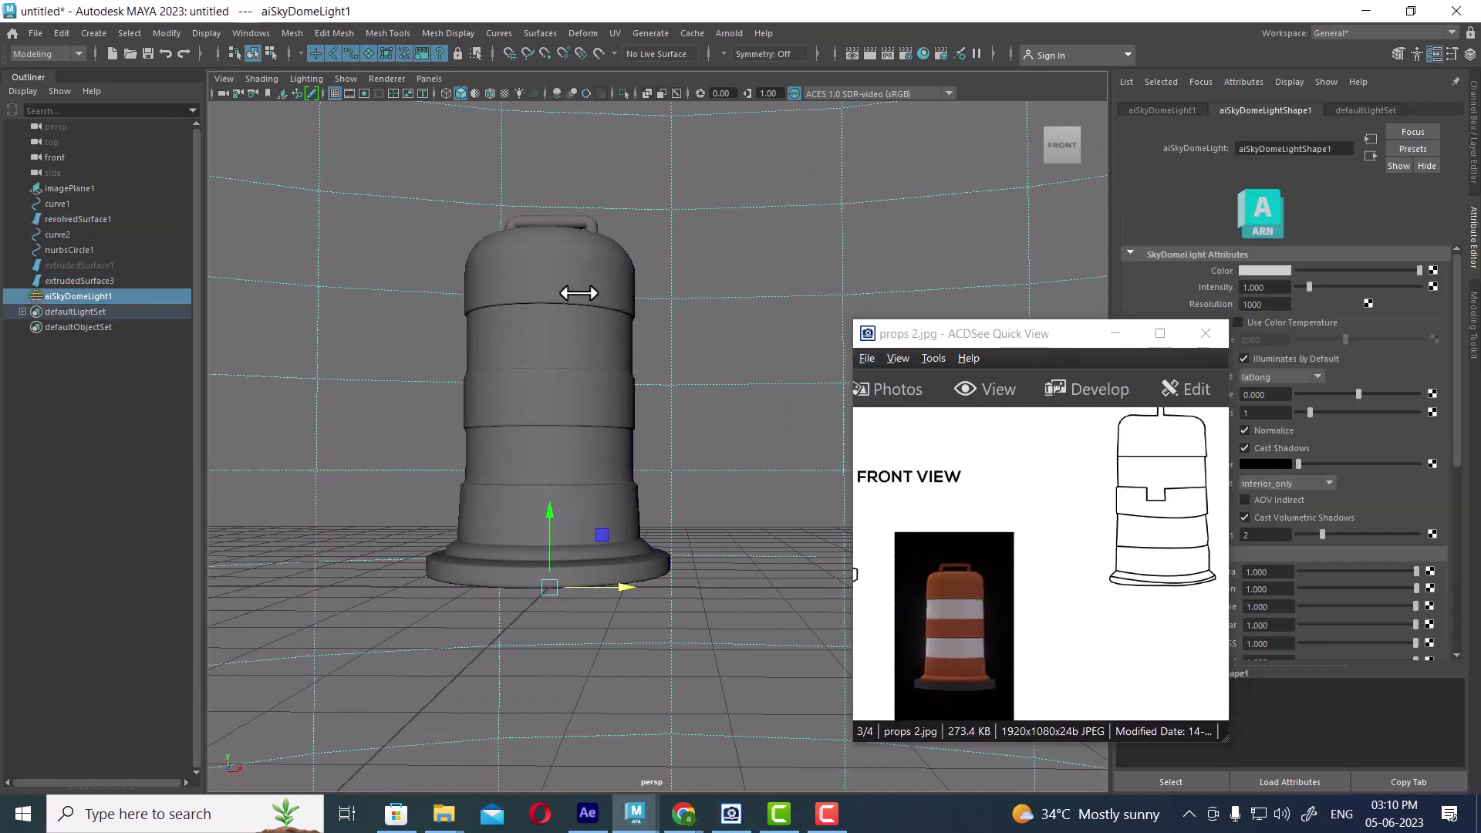
click(578, 292)
right_click(601, 293)
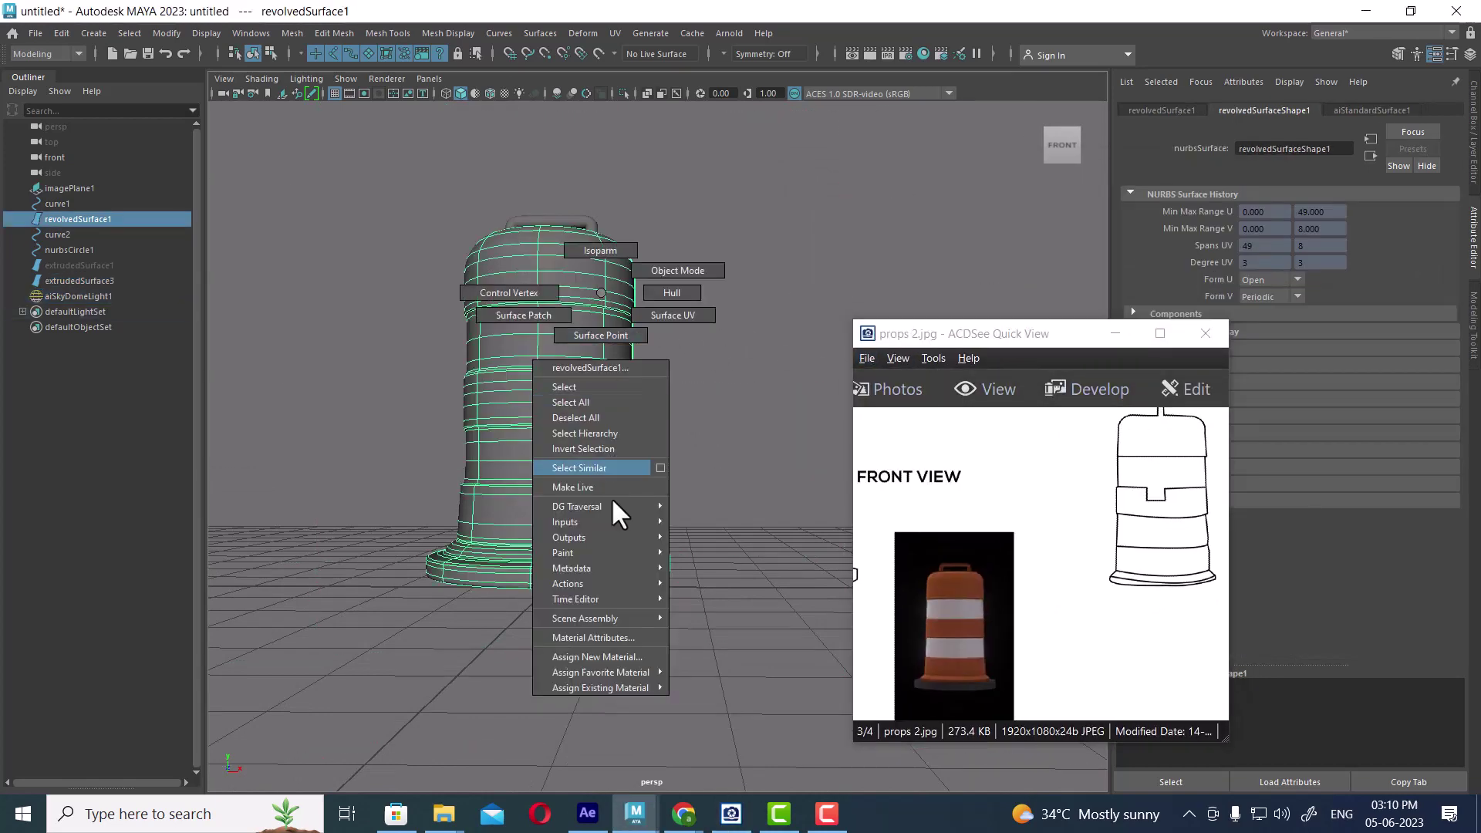
click(613, 637)
click(1275, 305)
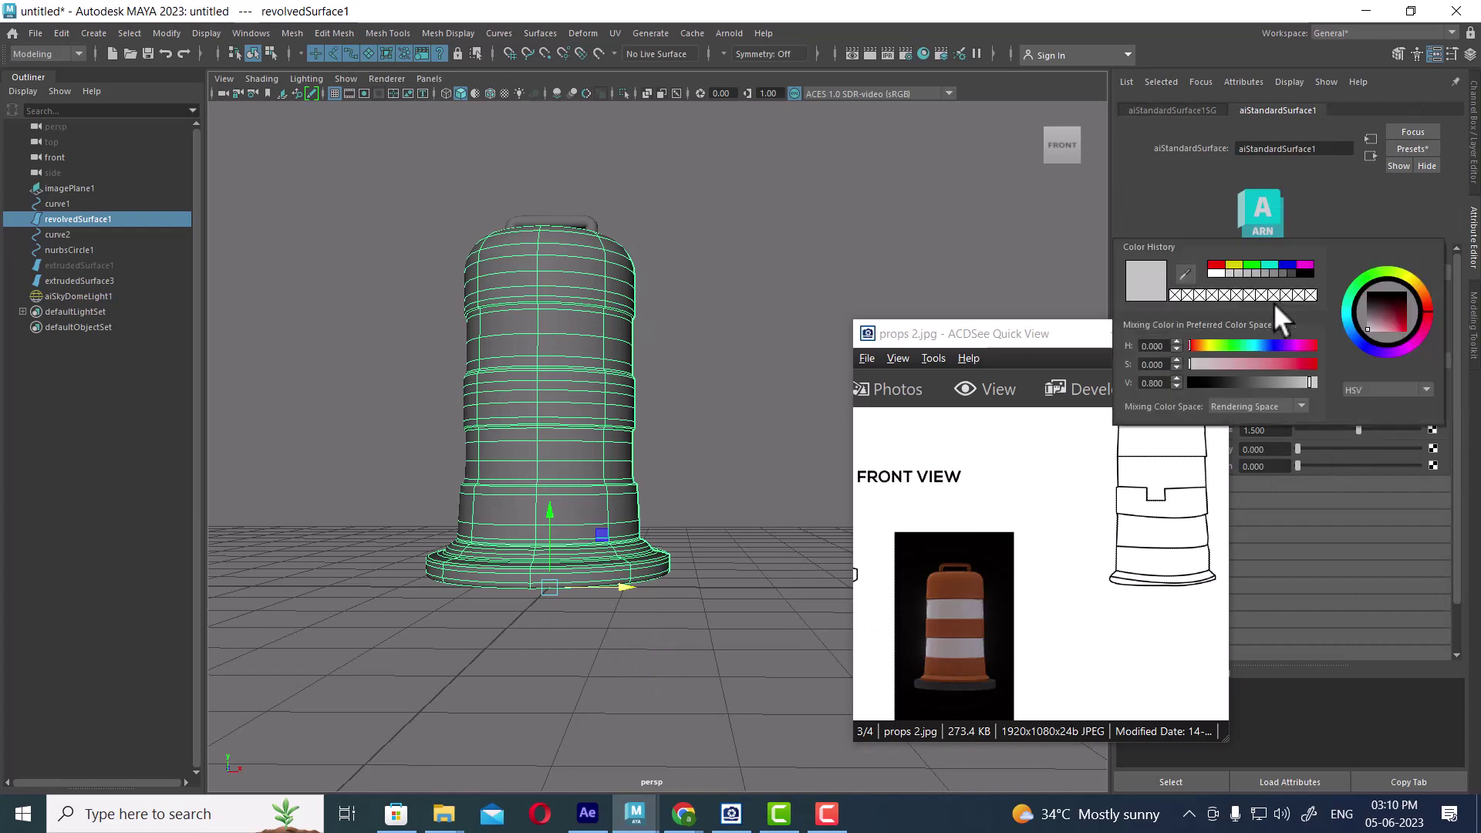
click(1469, 54)
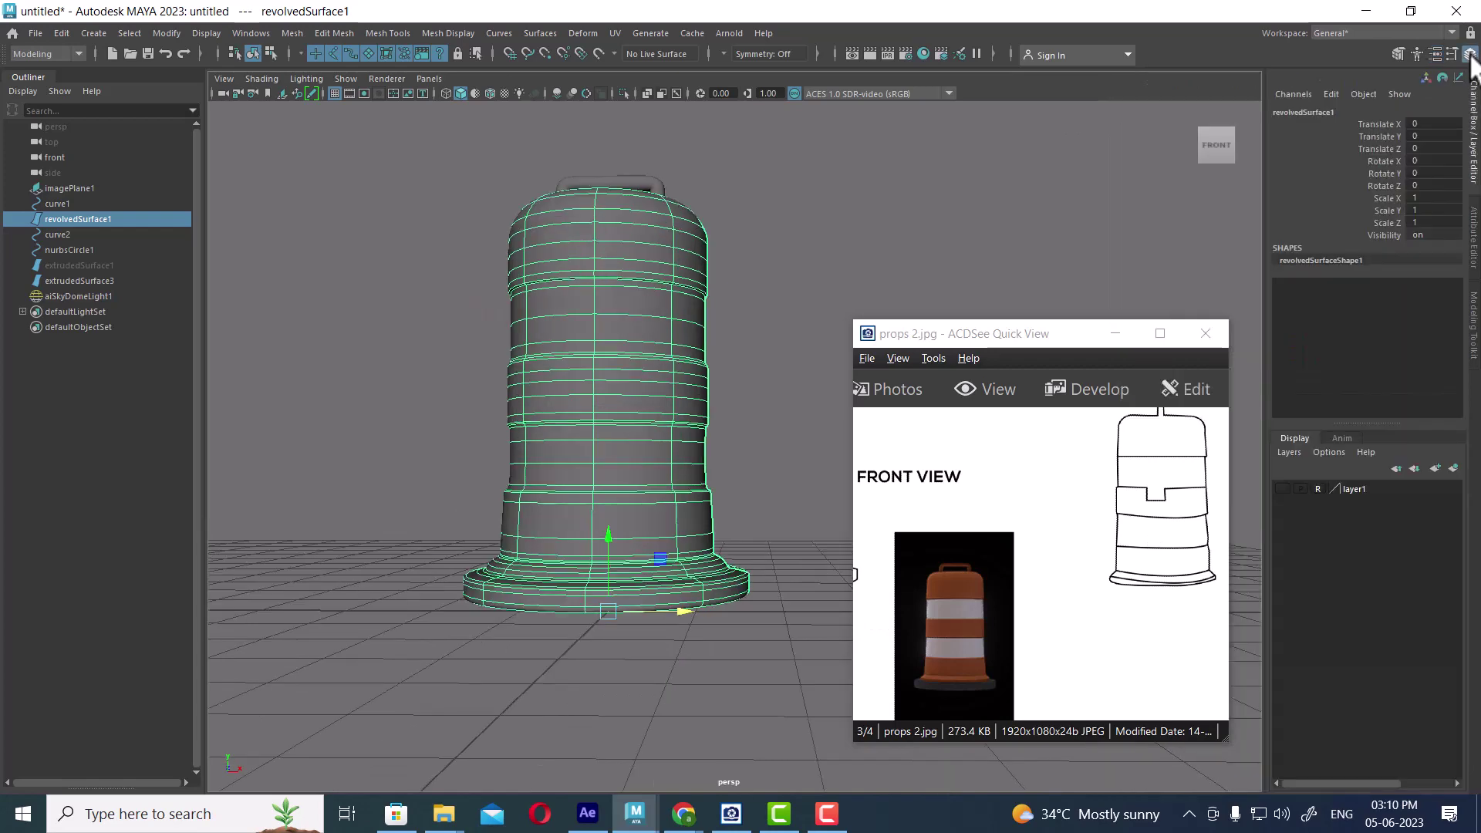
drag(1066, 333, 773, 647)
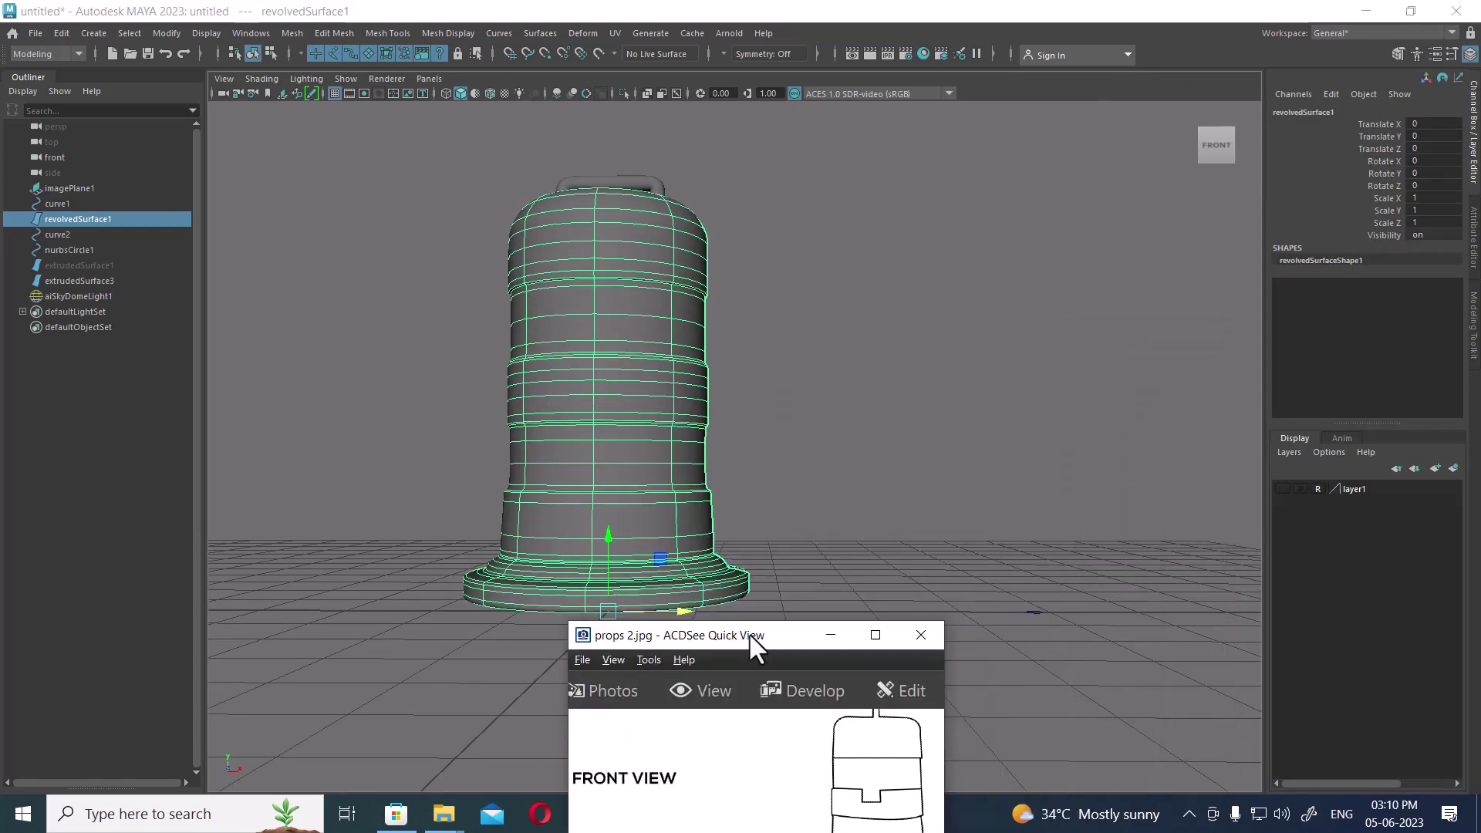
click(1283, 489)
scroll(1133, 563, down, 3)
scroll(1018, 486, down, 2)
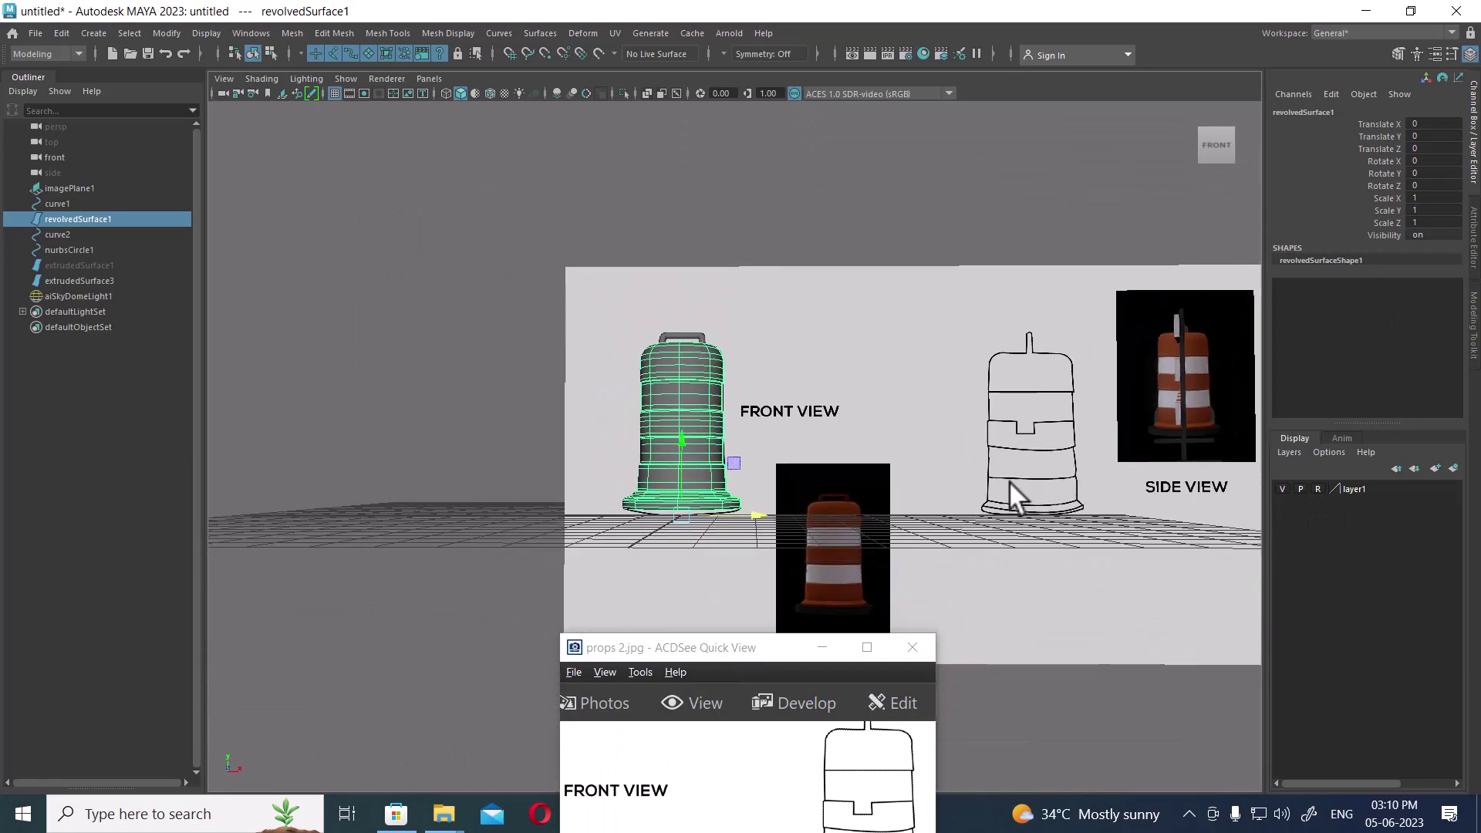
scroll(1009, 480, down, 2)
Sample a dark red-brown Base Color from the reference photo with the eyedropper.
right_click(494, 297)
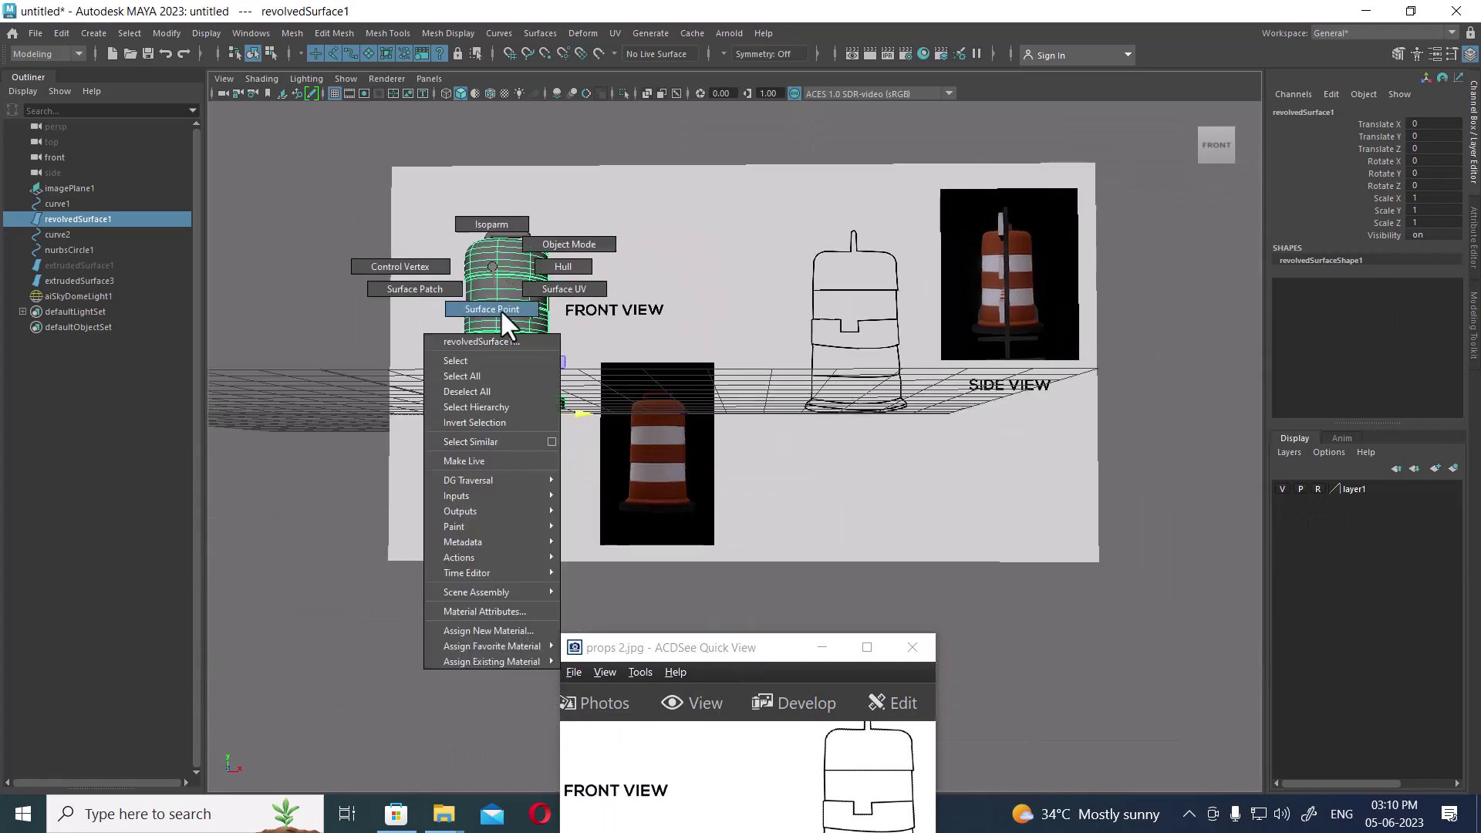
click(495, 610)
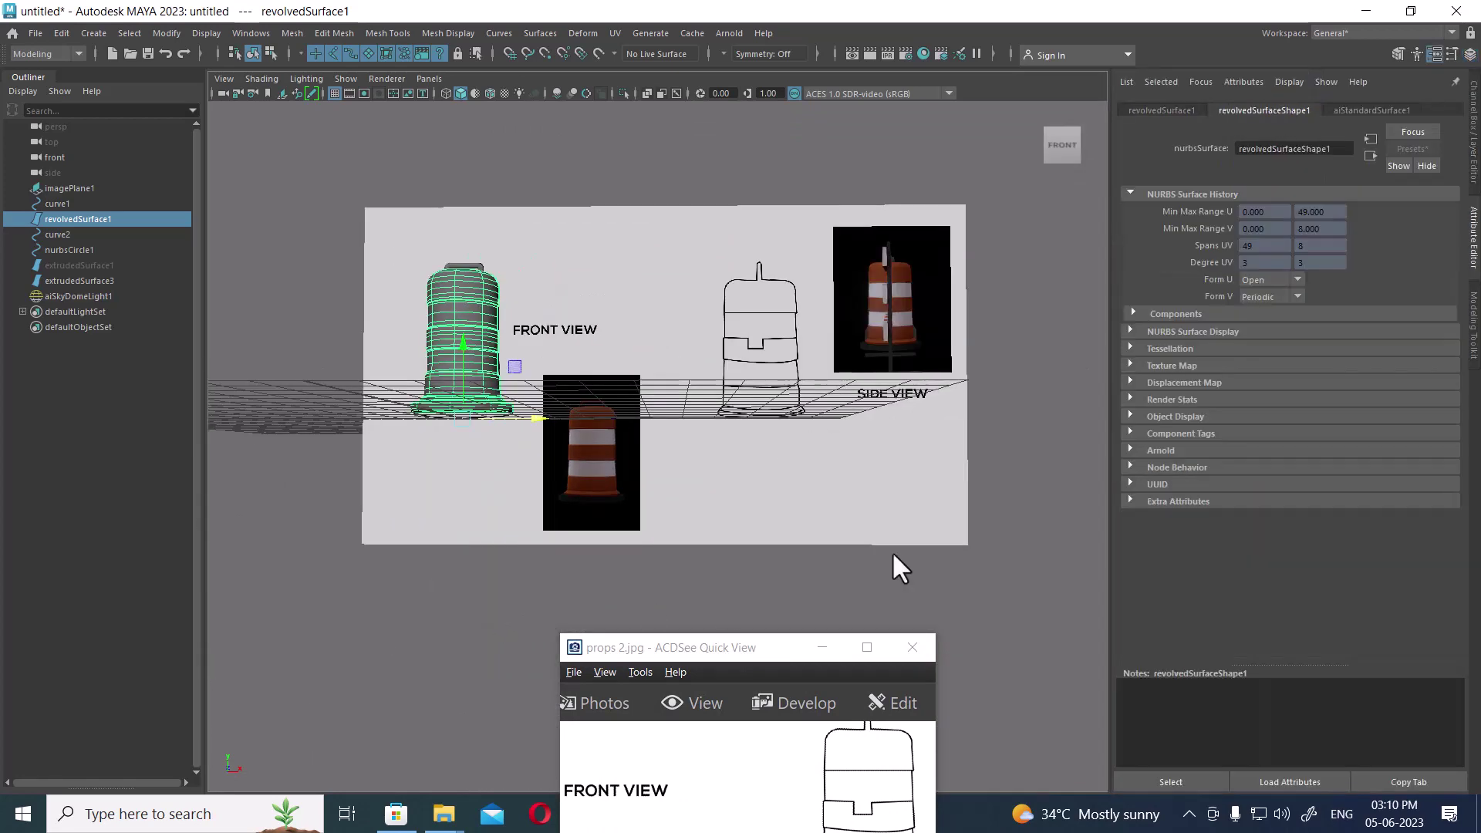
right_click(462, 312)
click(438, 657)
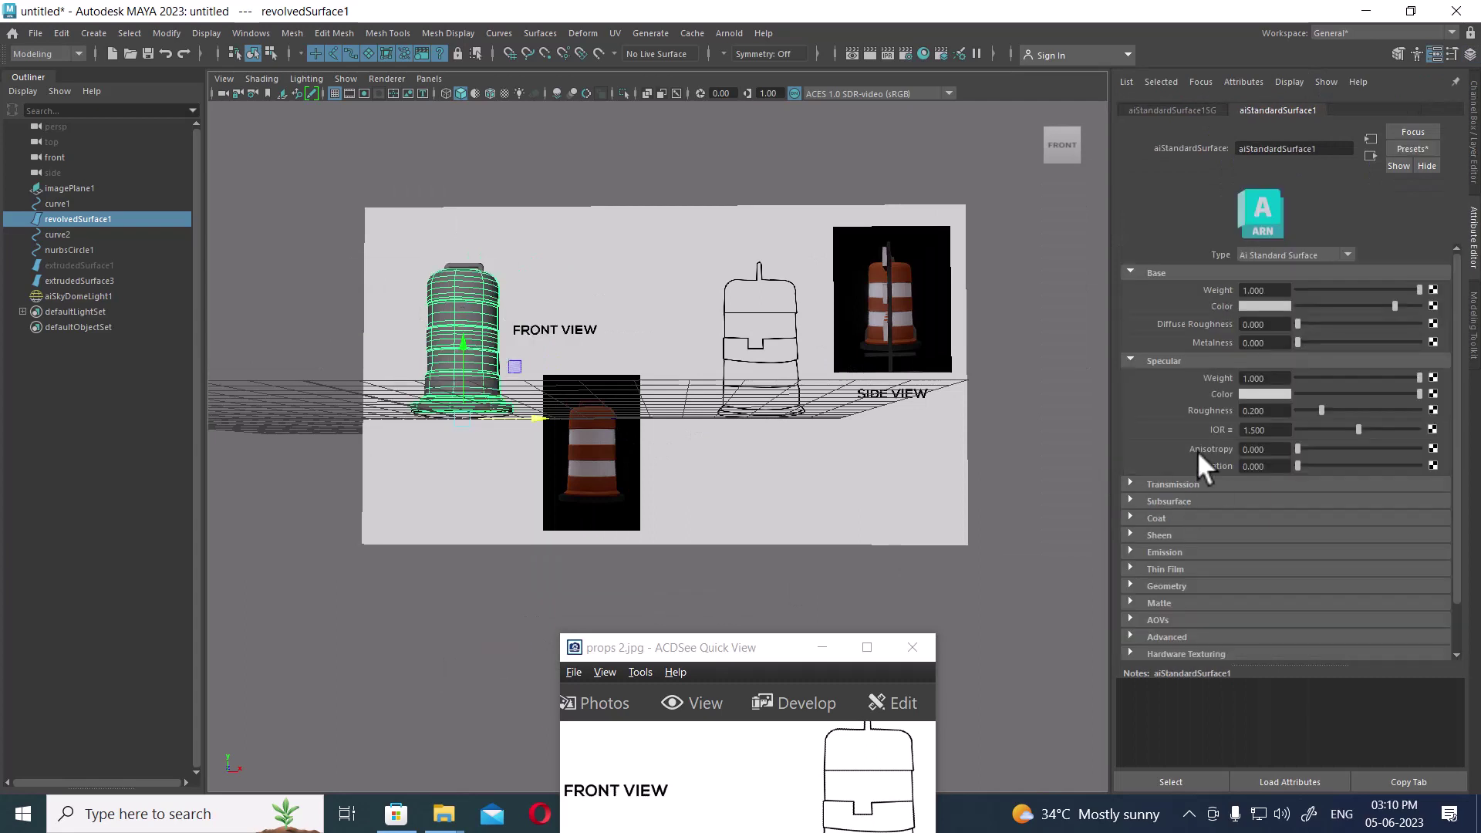
click(1270, 307)
click(1182, 274)
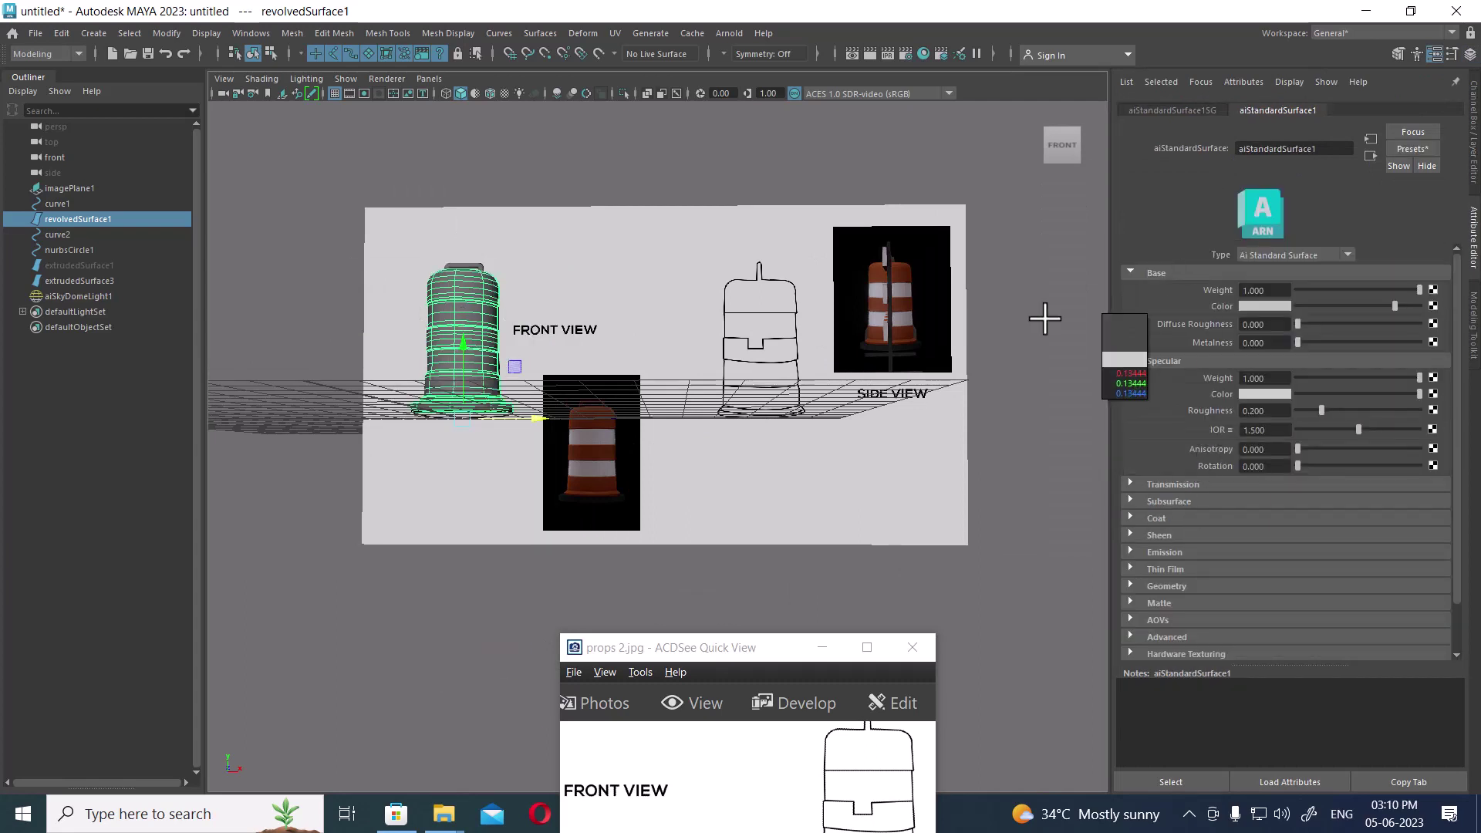
click(593, 447)
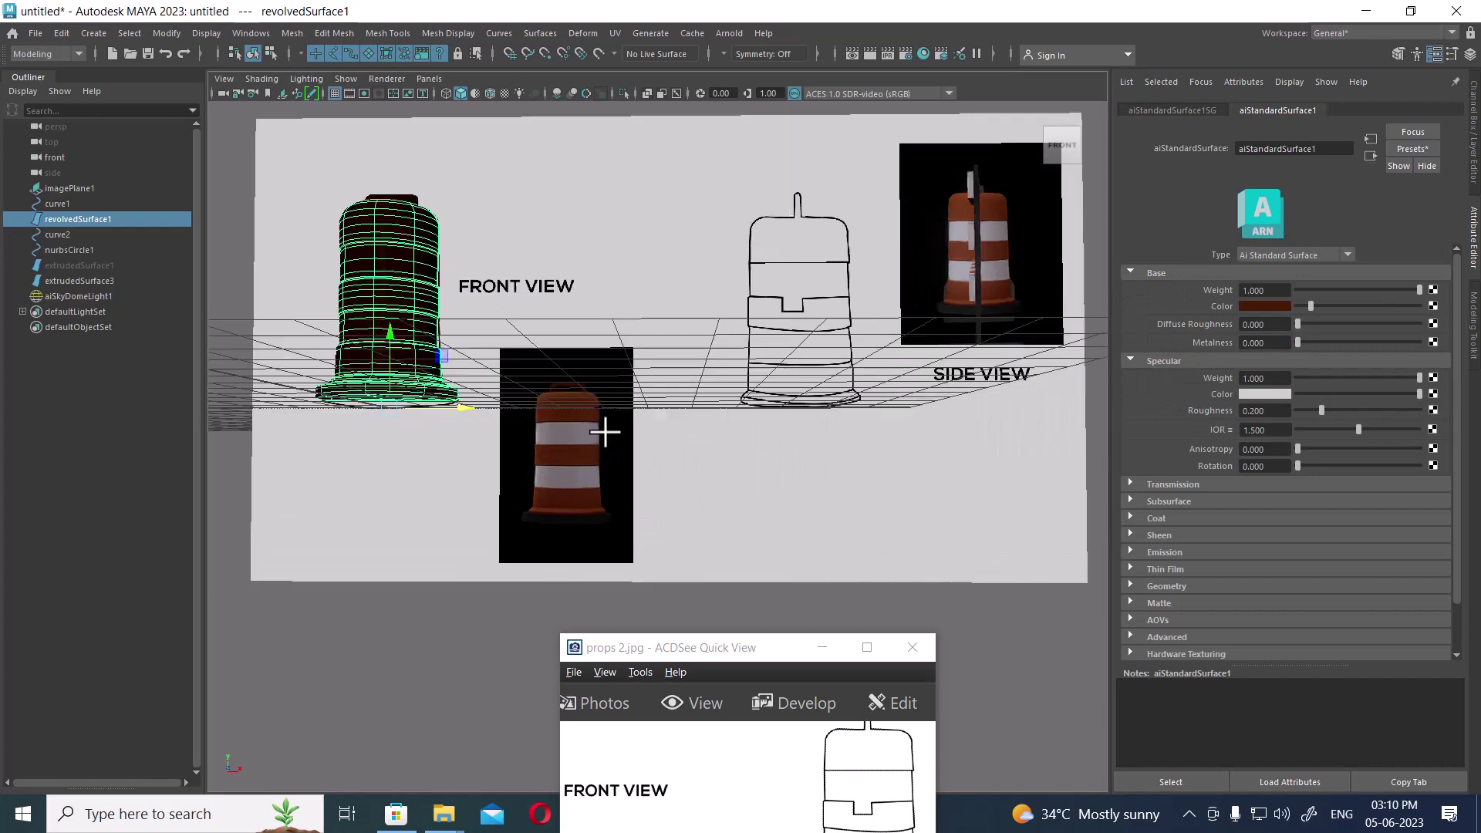
Tumble to eye level to check the brown barrel, then hide the reference layer.
alt+drag(594, 448, 726, 577)
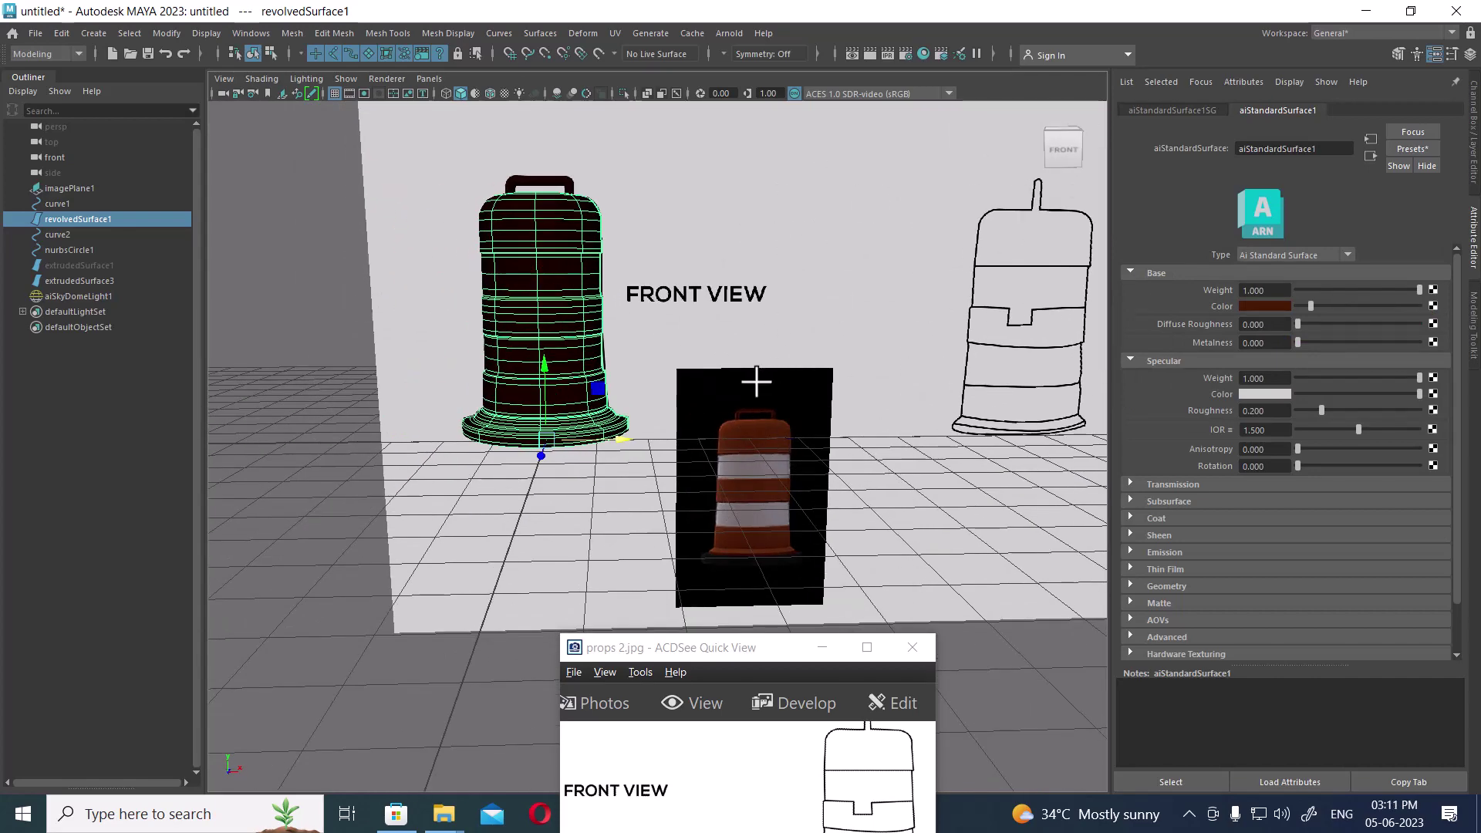
alt+drag(805, 389, 831, 477)
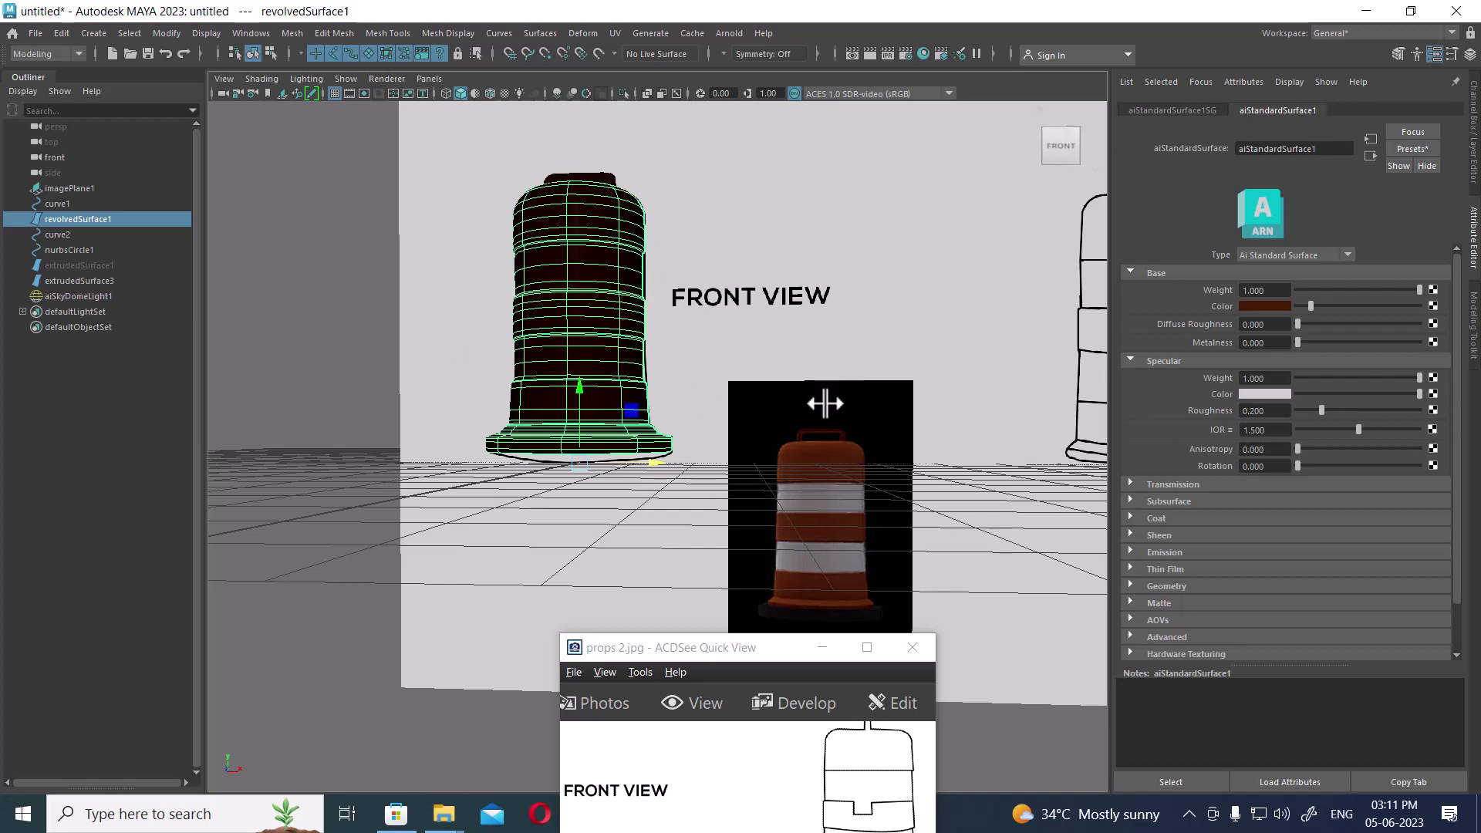
click(1475, 92)
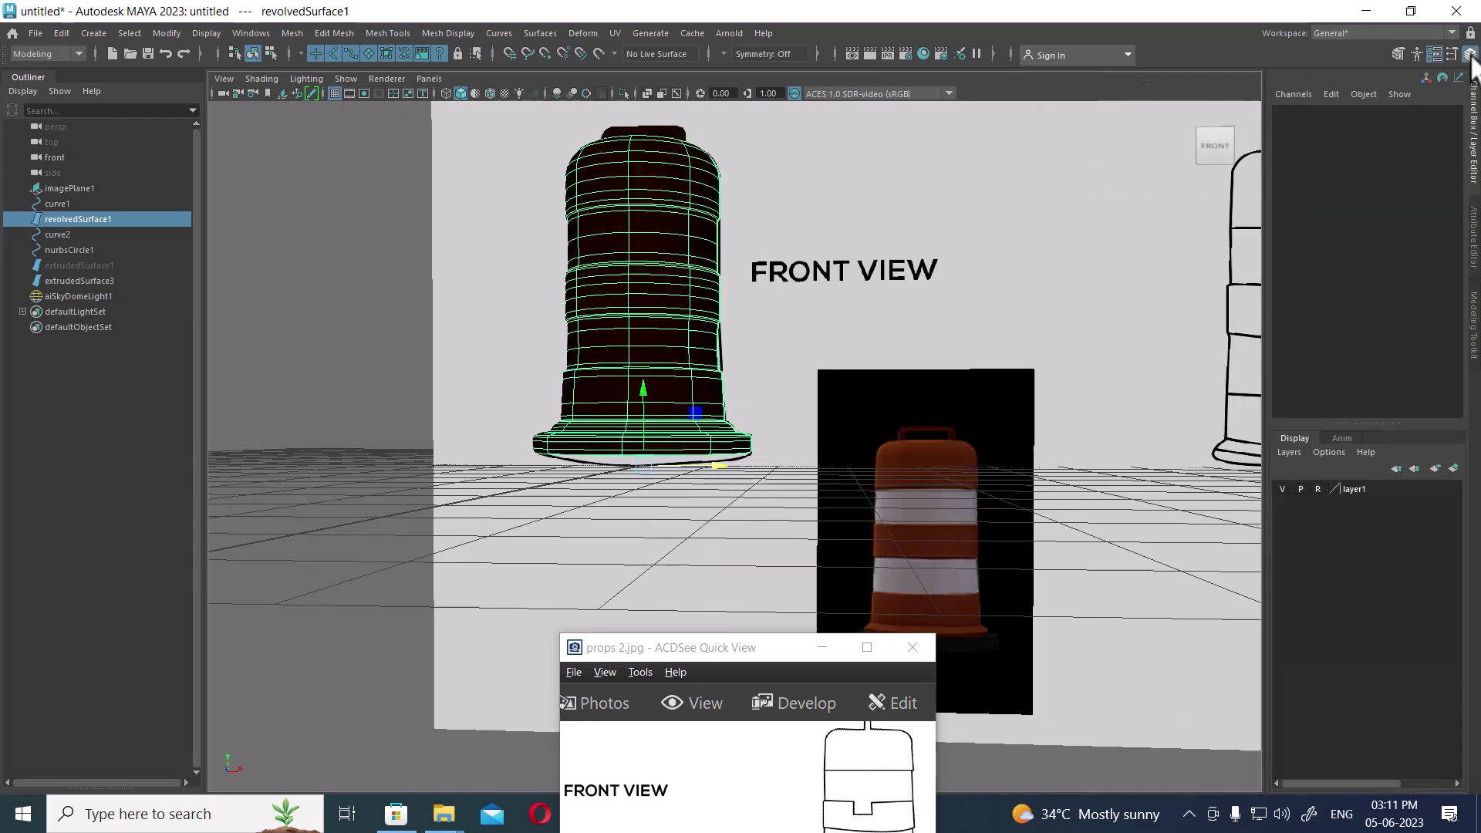
click(1283, 489)
Select aiSkyDomeLight1 and show the 960x540 resolution gate.
alt+drag(787, 405, 786, 411)
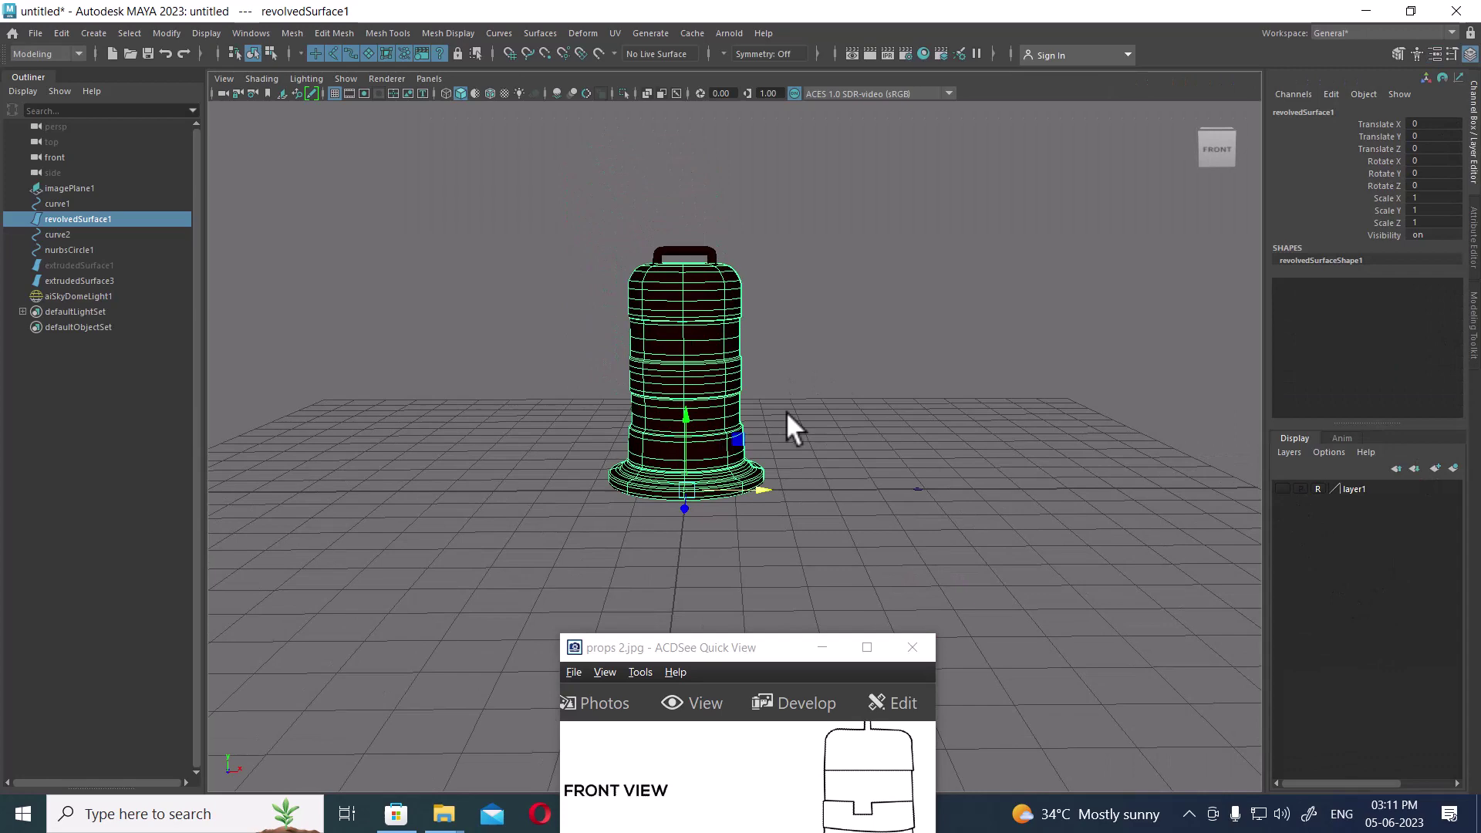
click(936, 331)
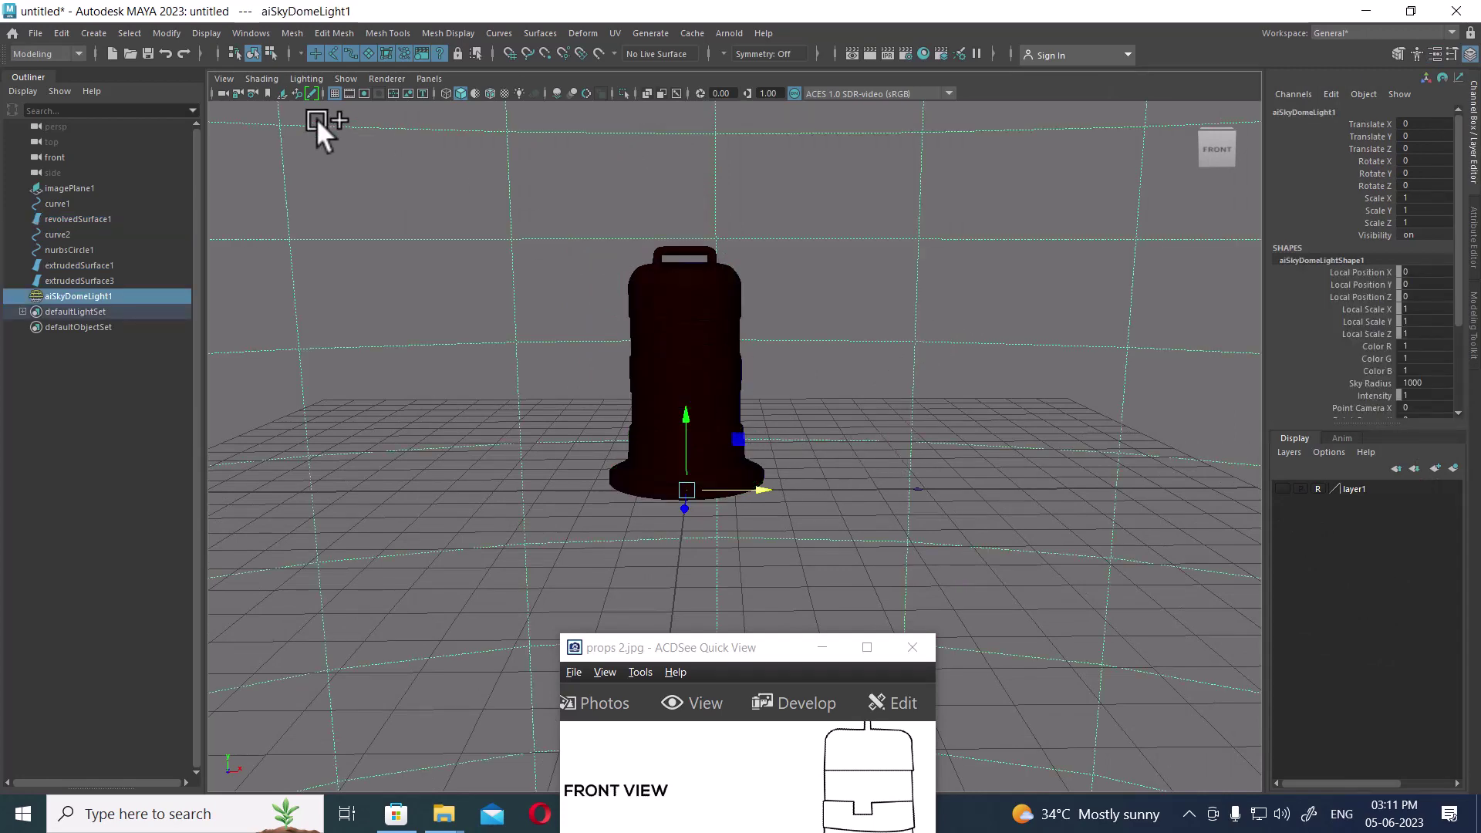
click(363, 93)
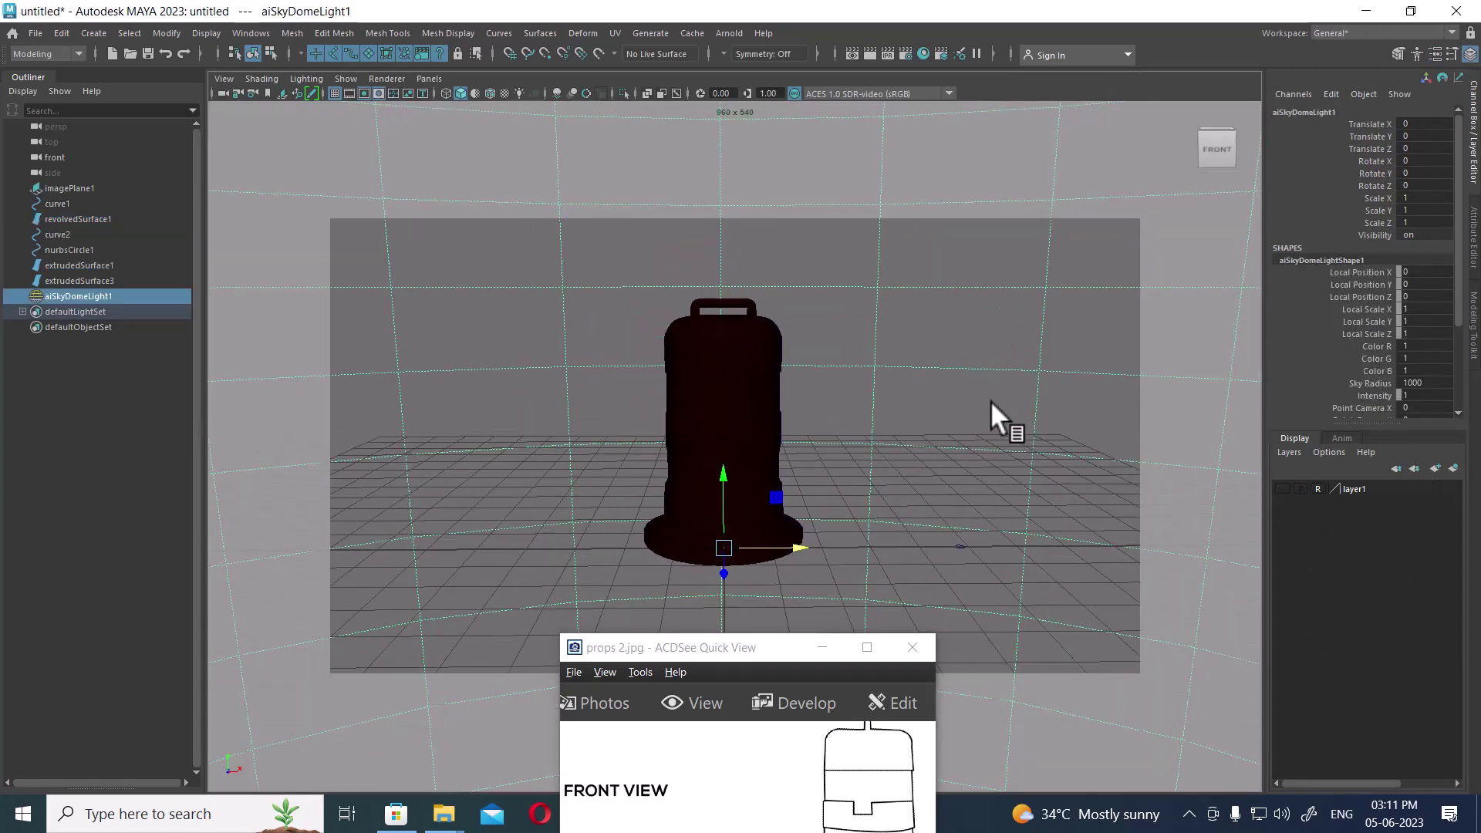
Close the reference image viewer and render the reddish-brown barrel with Arnold.
alt+drag(936, 384, 938, 397)
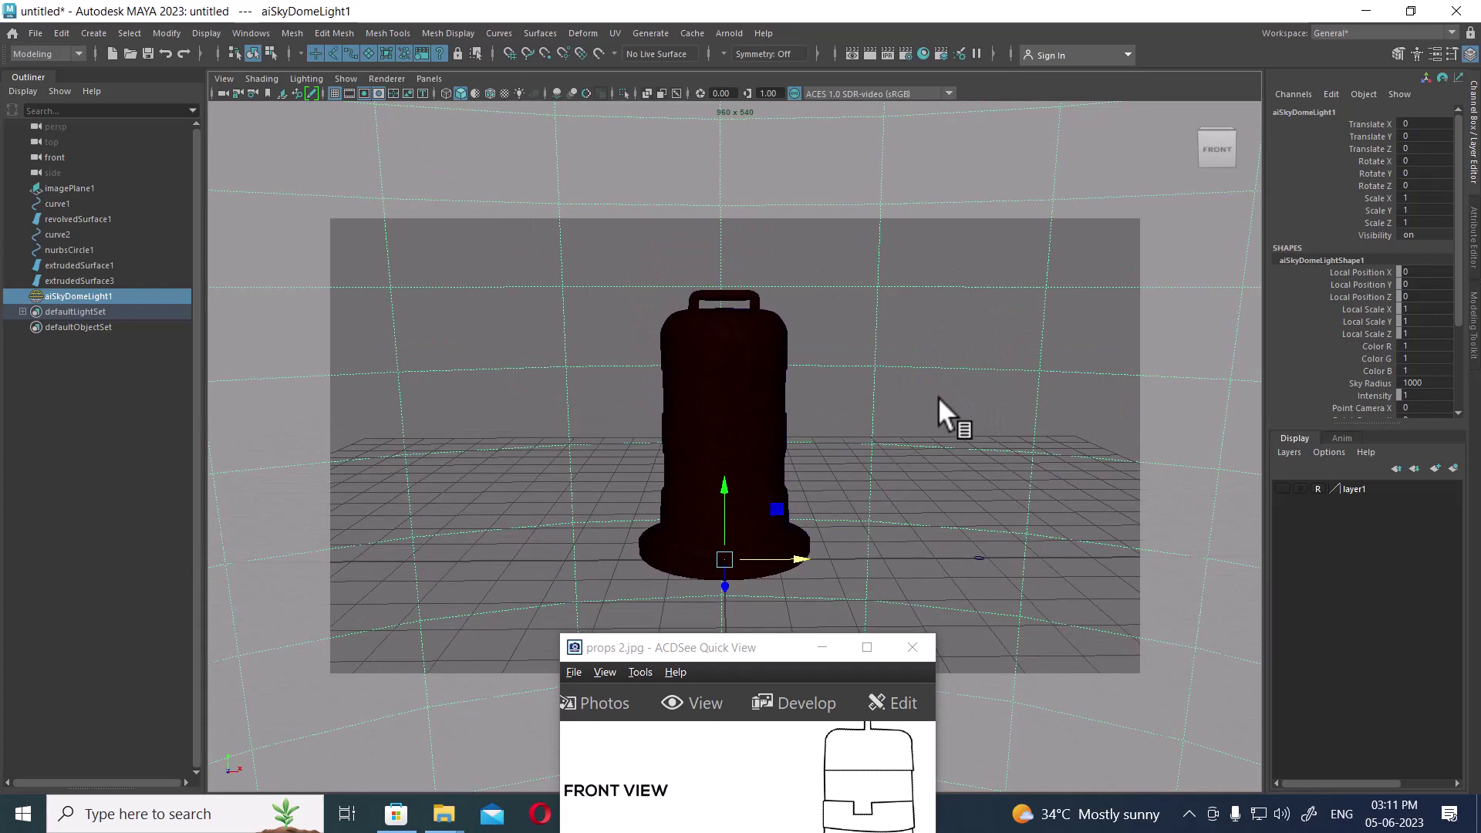
click(913, 646)
click(869, 53)
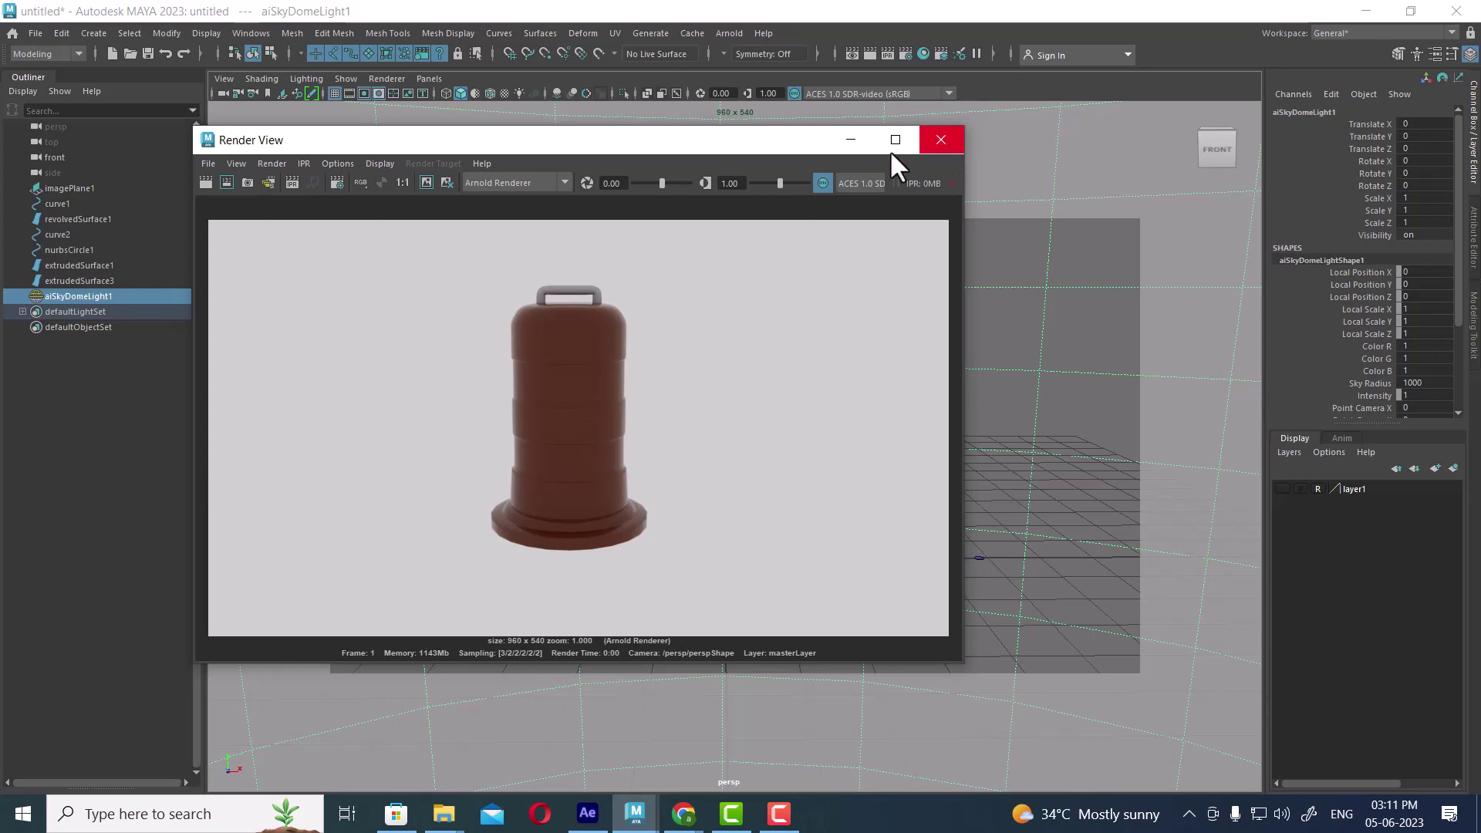
Bring up the barrel surface's material attributes.
click(851, 140)
click(717, 355)
right_click(729, 337)
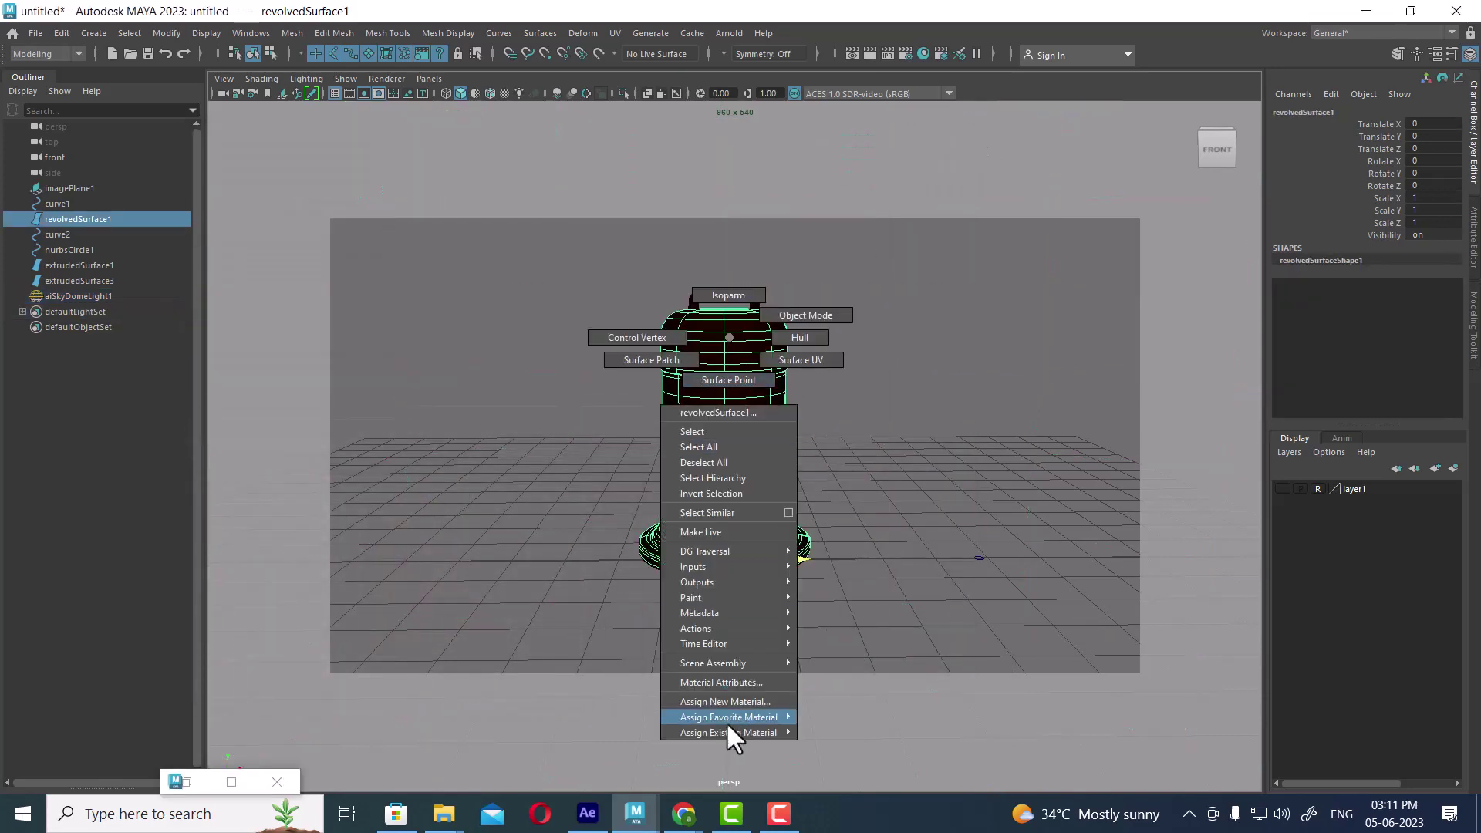
click(721, 682)
right_click(648, 361)
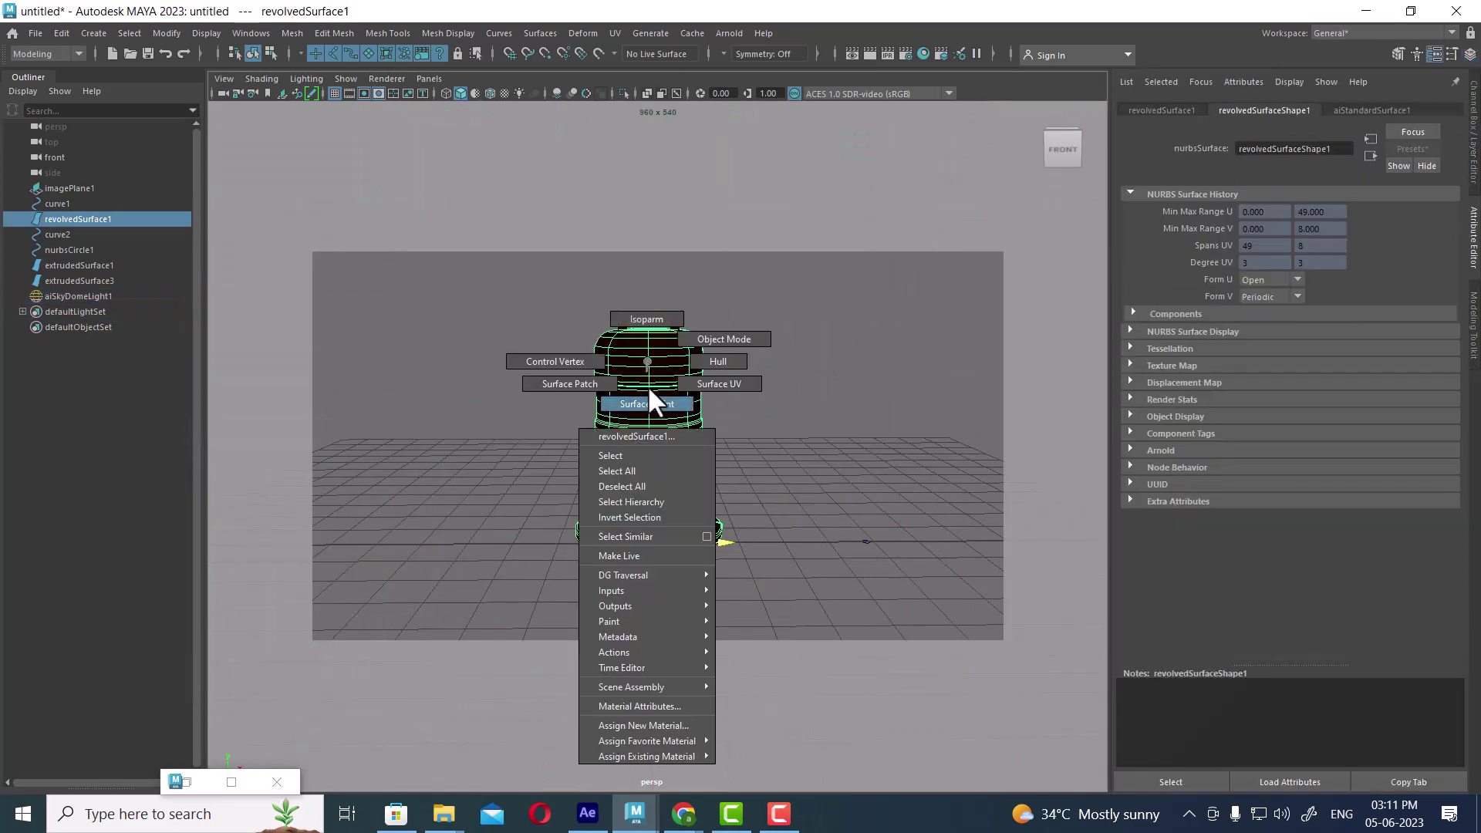
click(661, 707)
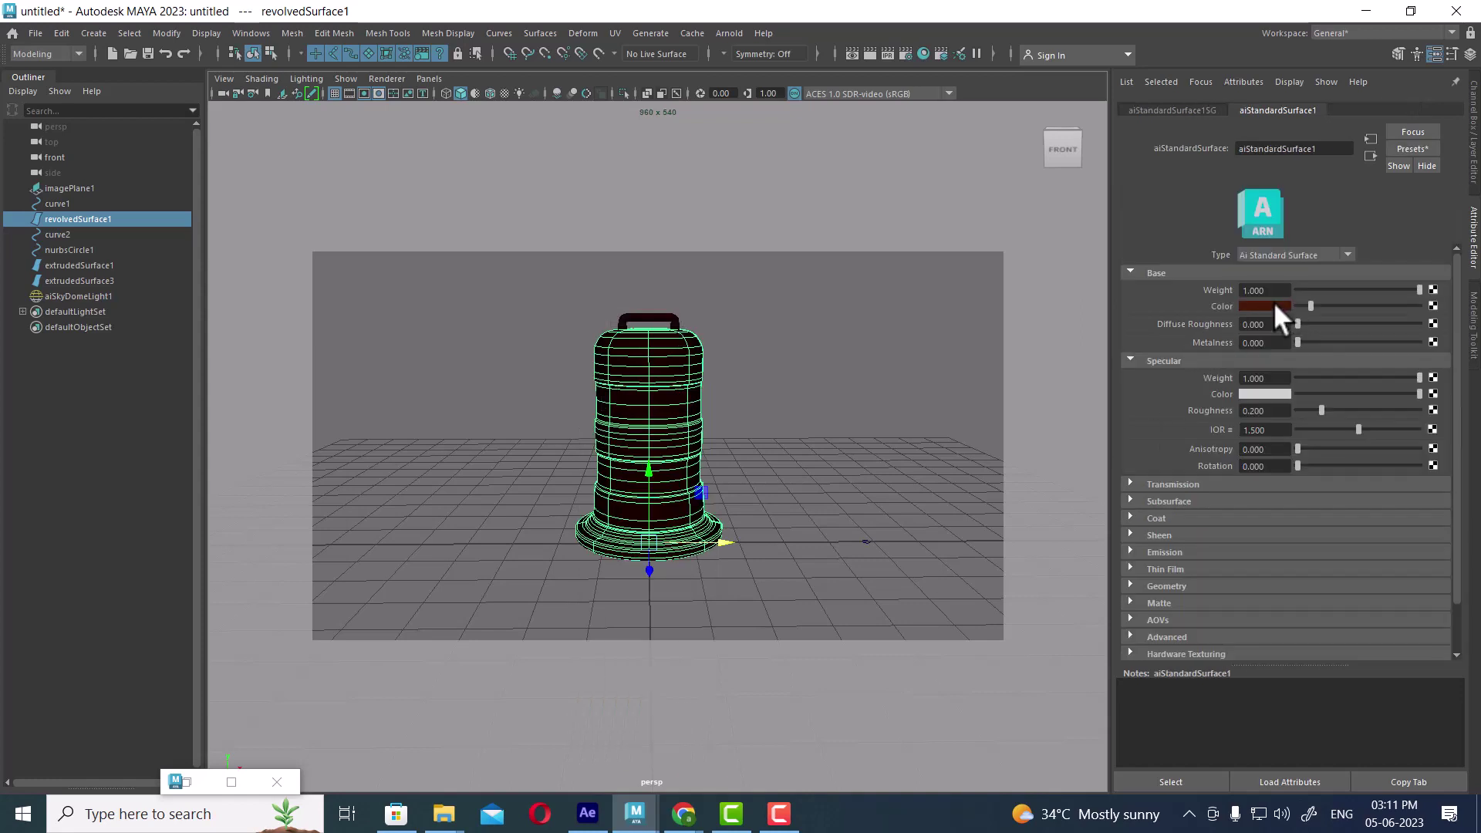
Eyedrop a cyan into the Base Color and render the barrel.
click(1273, 305)
click(1265, 305)
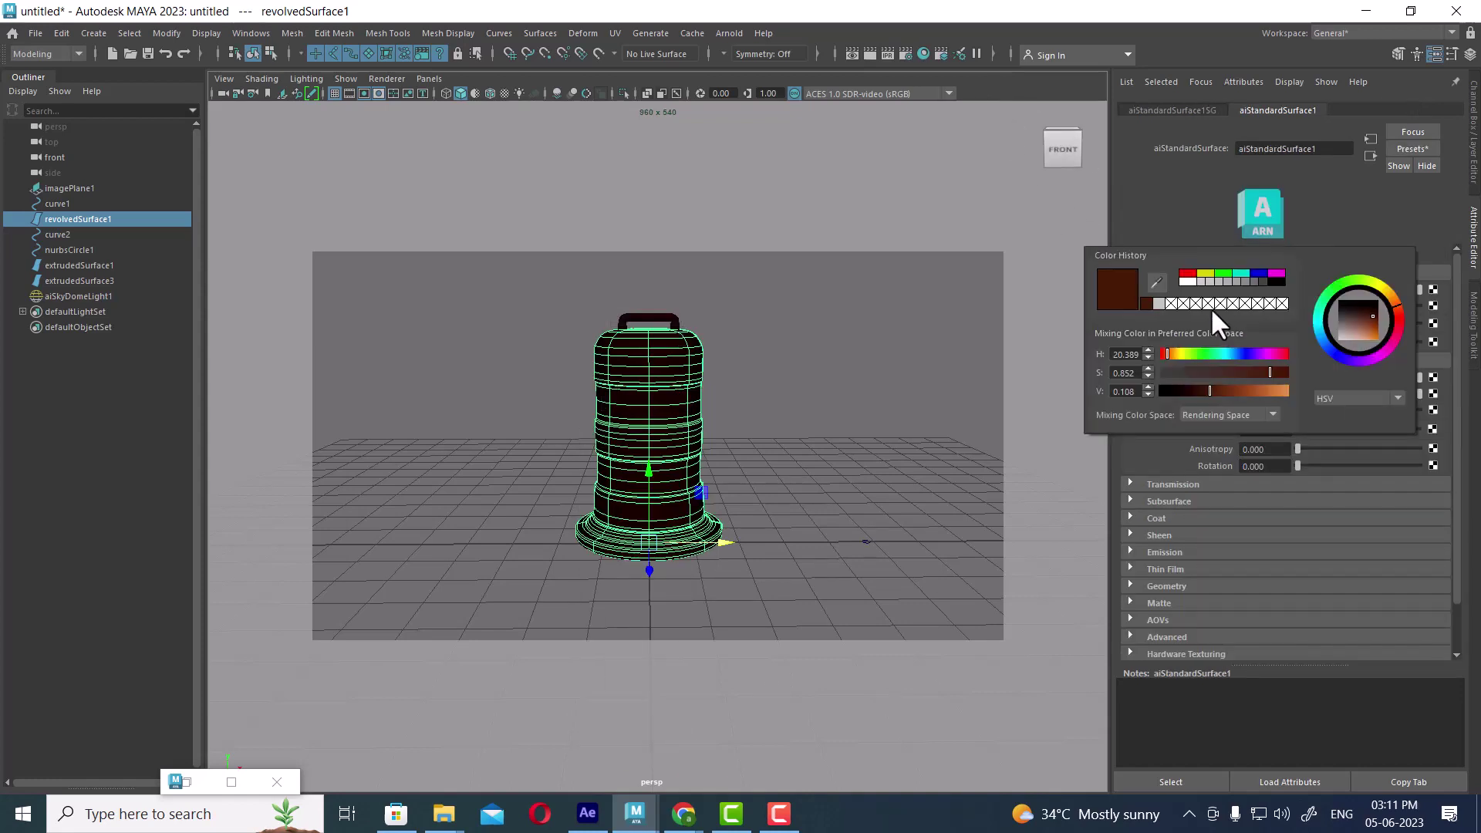
click(1157, 282)
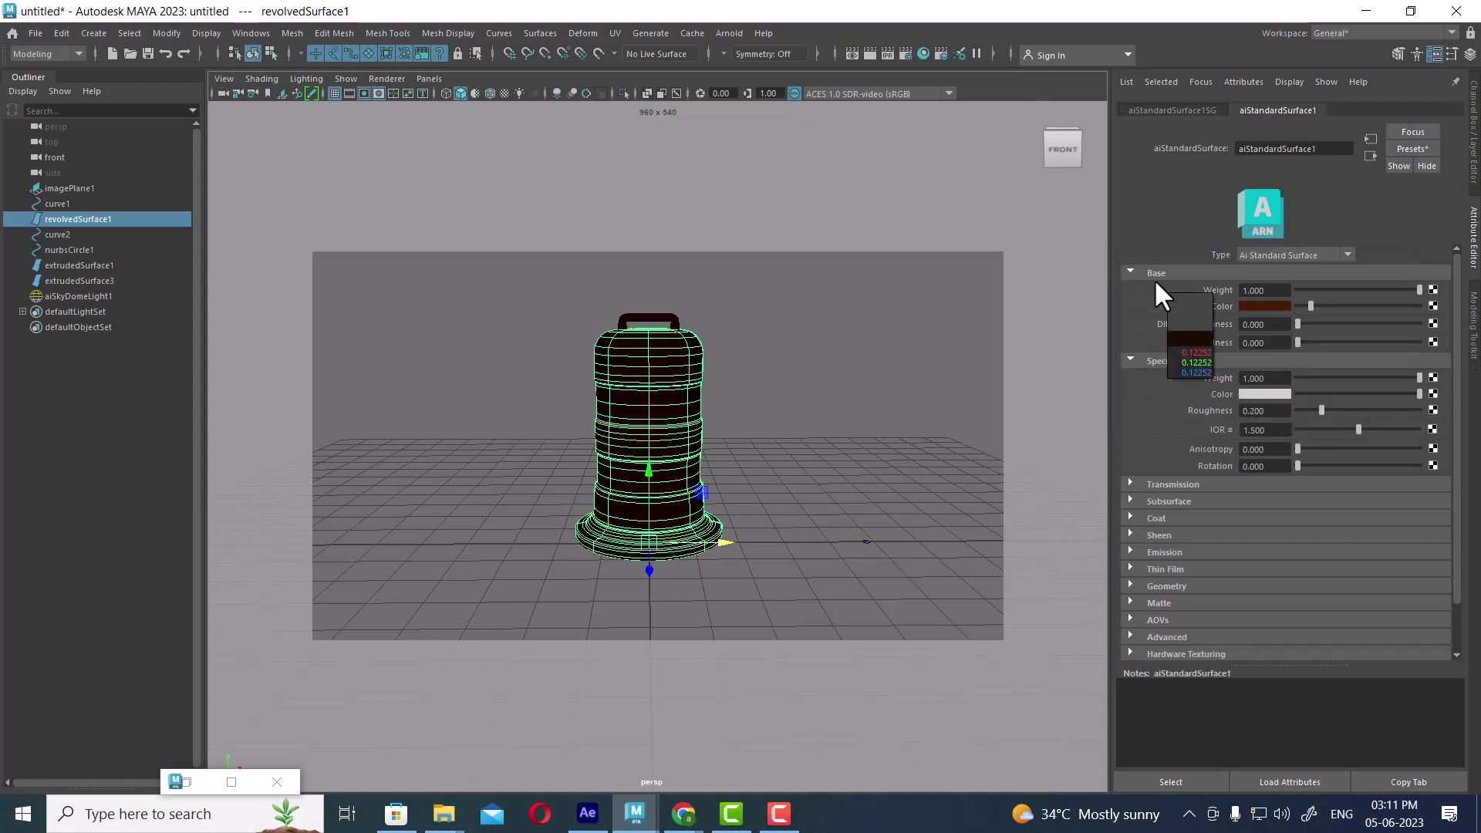
click(1272, 206)
click(871, 58)
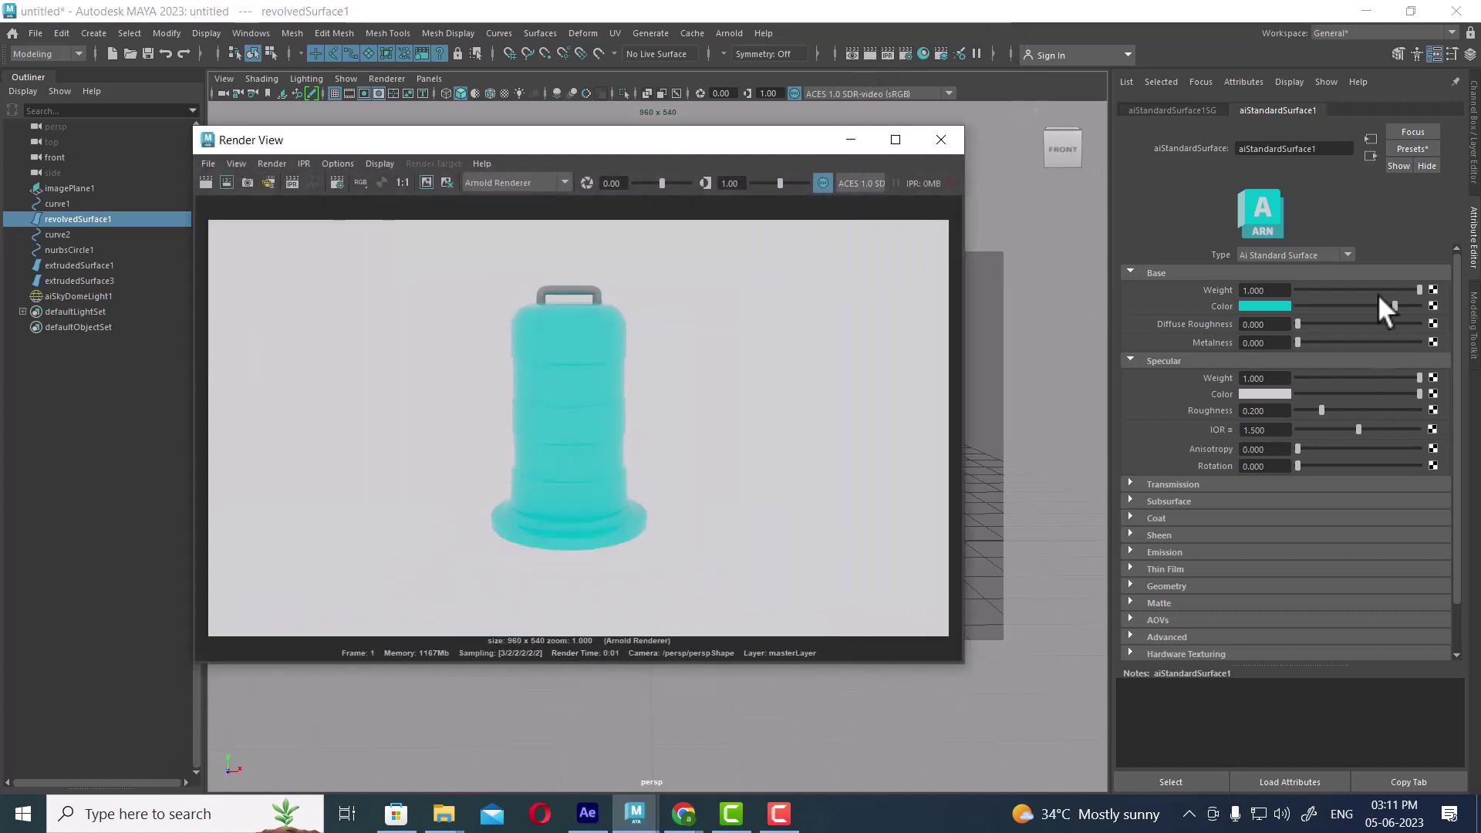
Darken the base colour from cyan to teal and re-render the barrel.
click(1261, 303)
click(1236, 376)
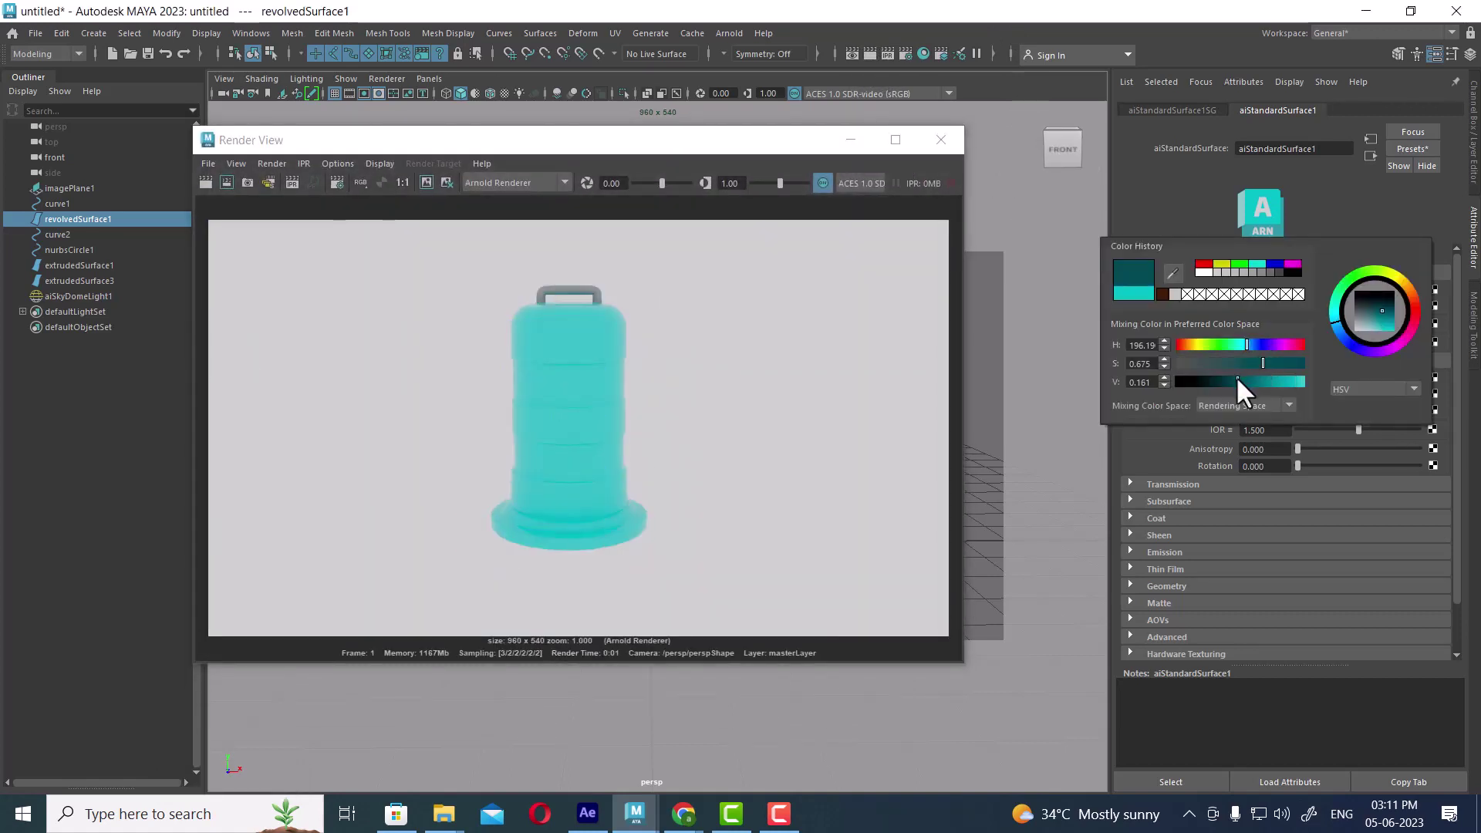
click(203, 183)
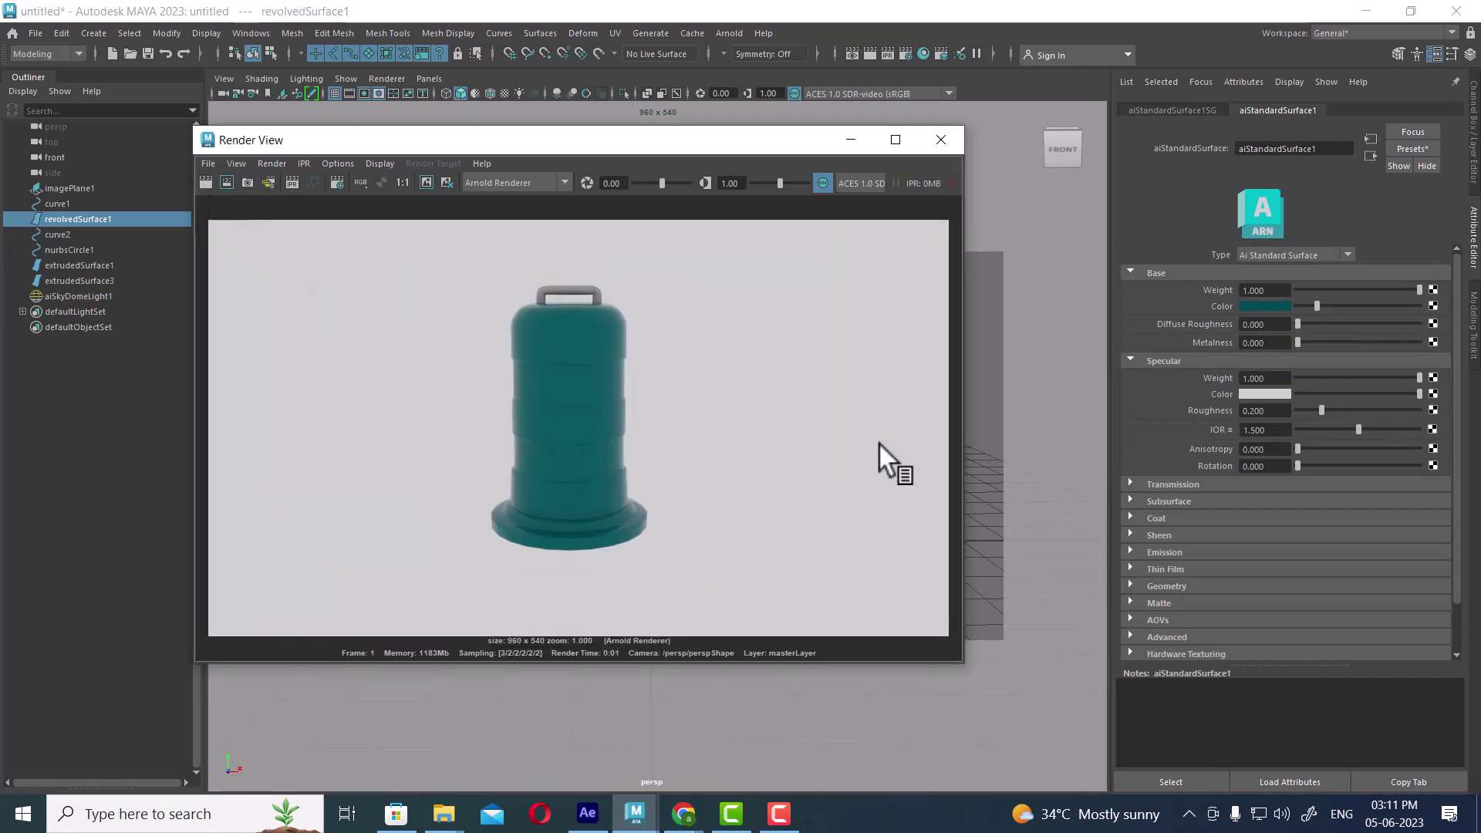
click(778, 824)
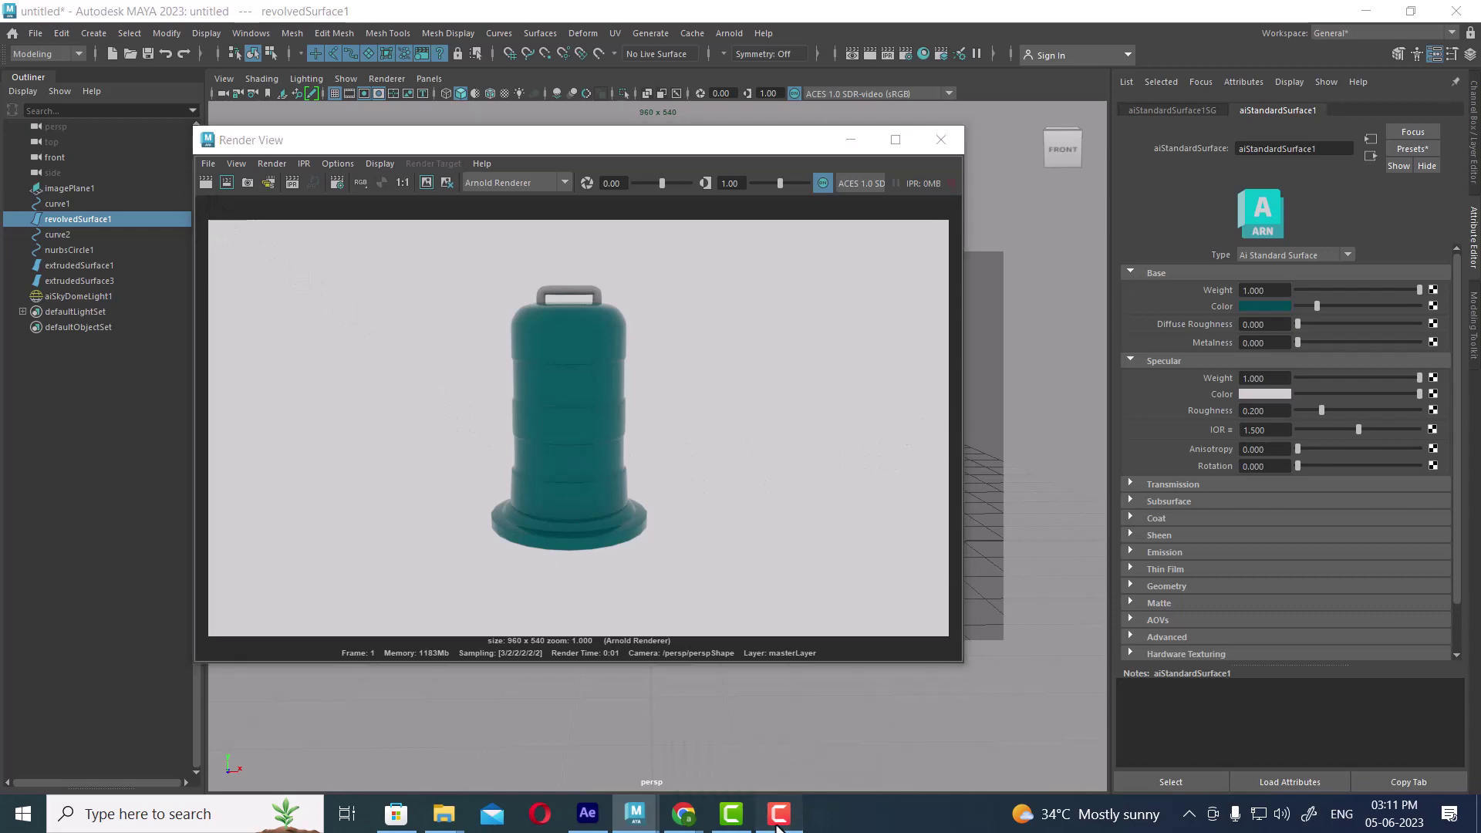